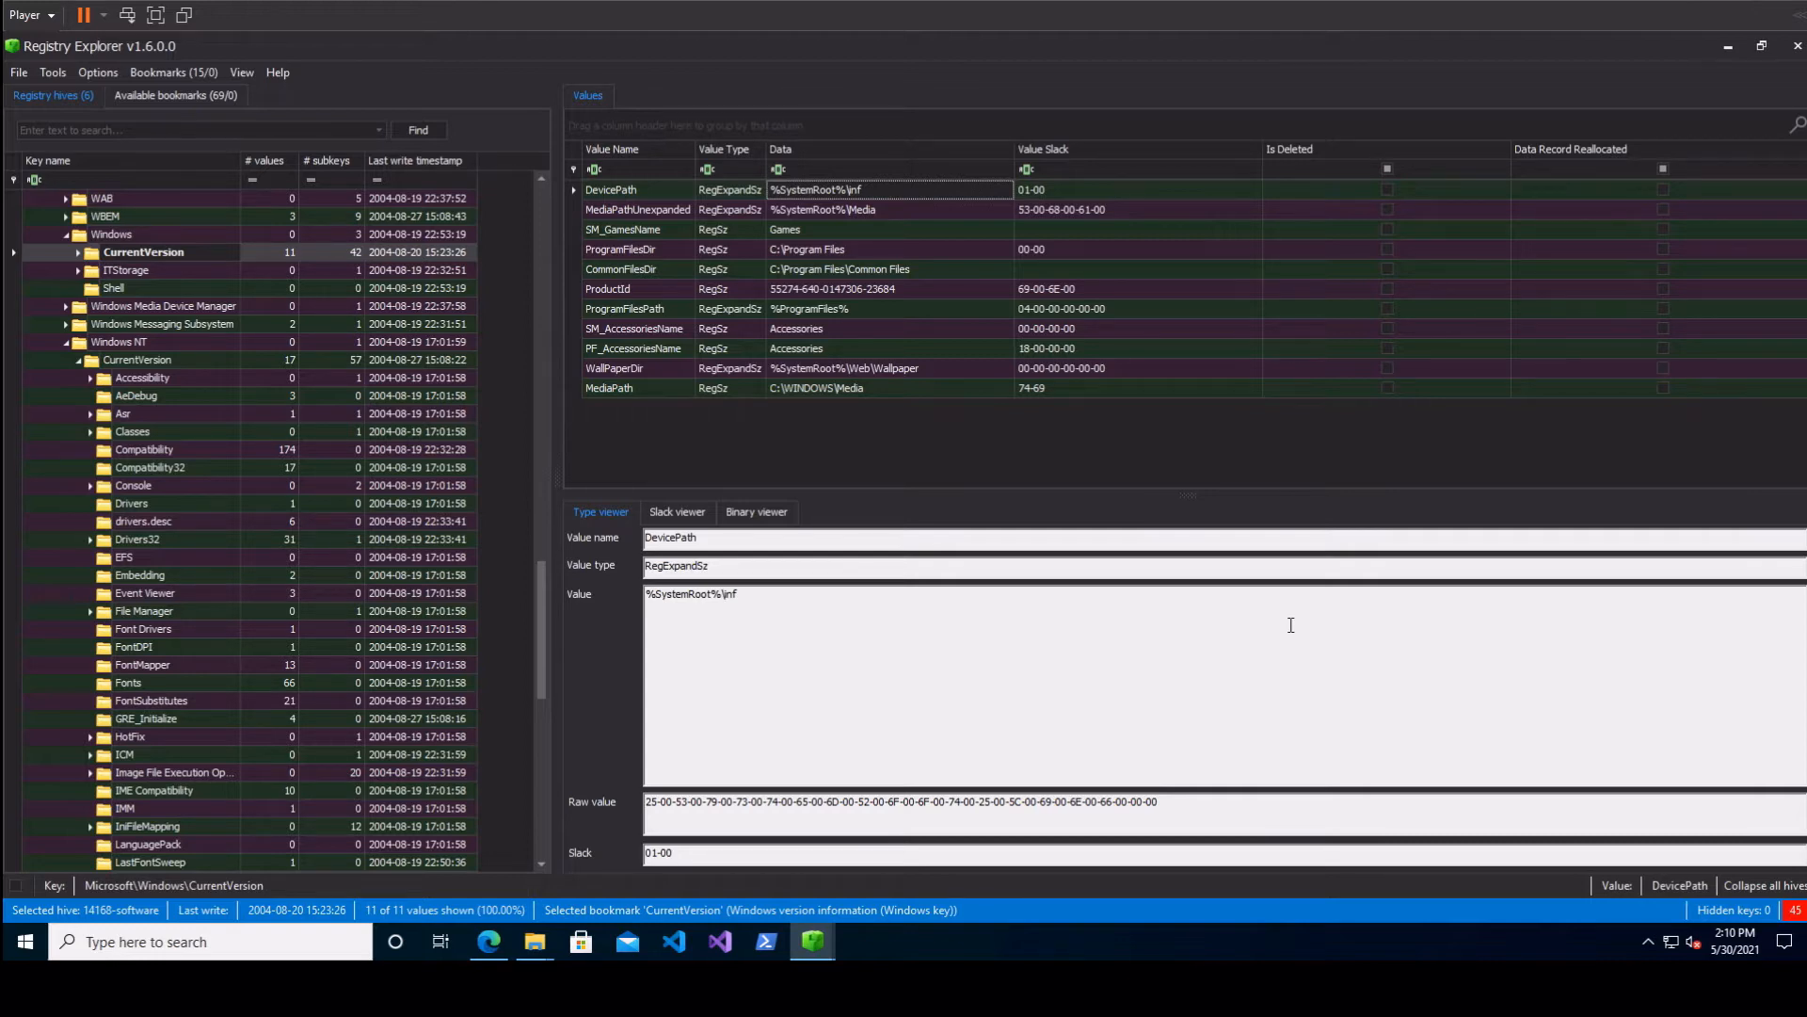
- Select the 14168-software hive and open its common bookmark CurrentVersion (Windows version information, Windows key)
scroll(315, 476, up, 20)
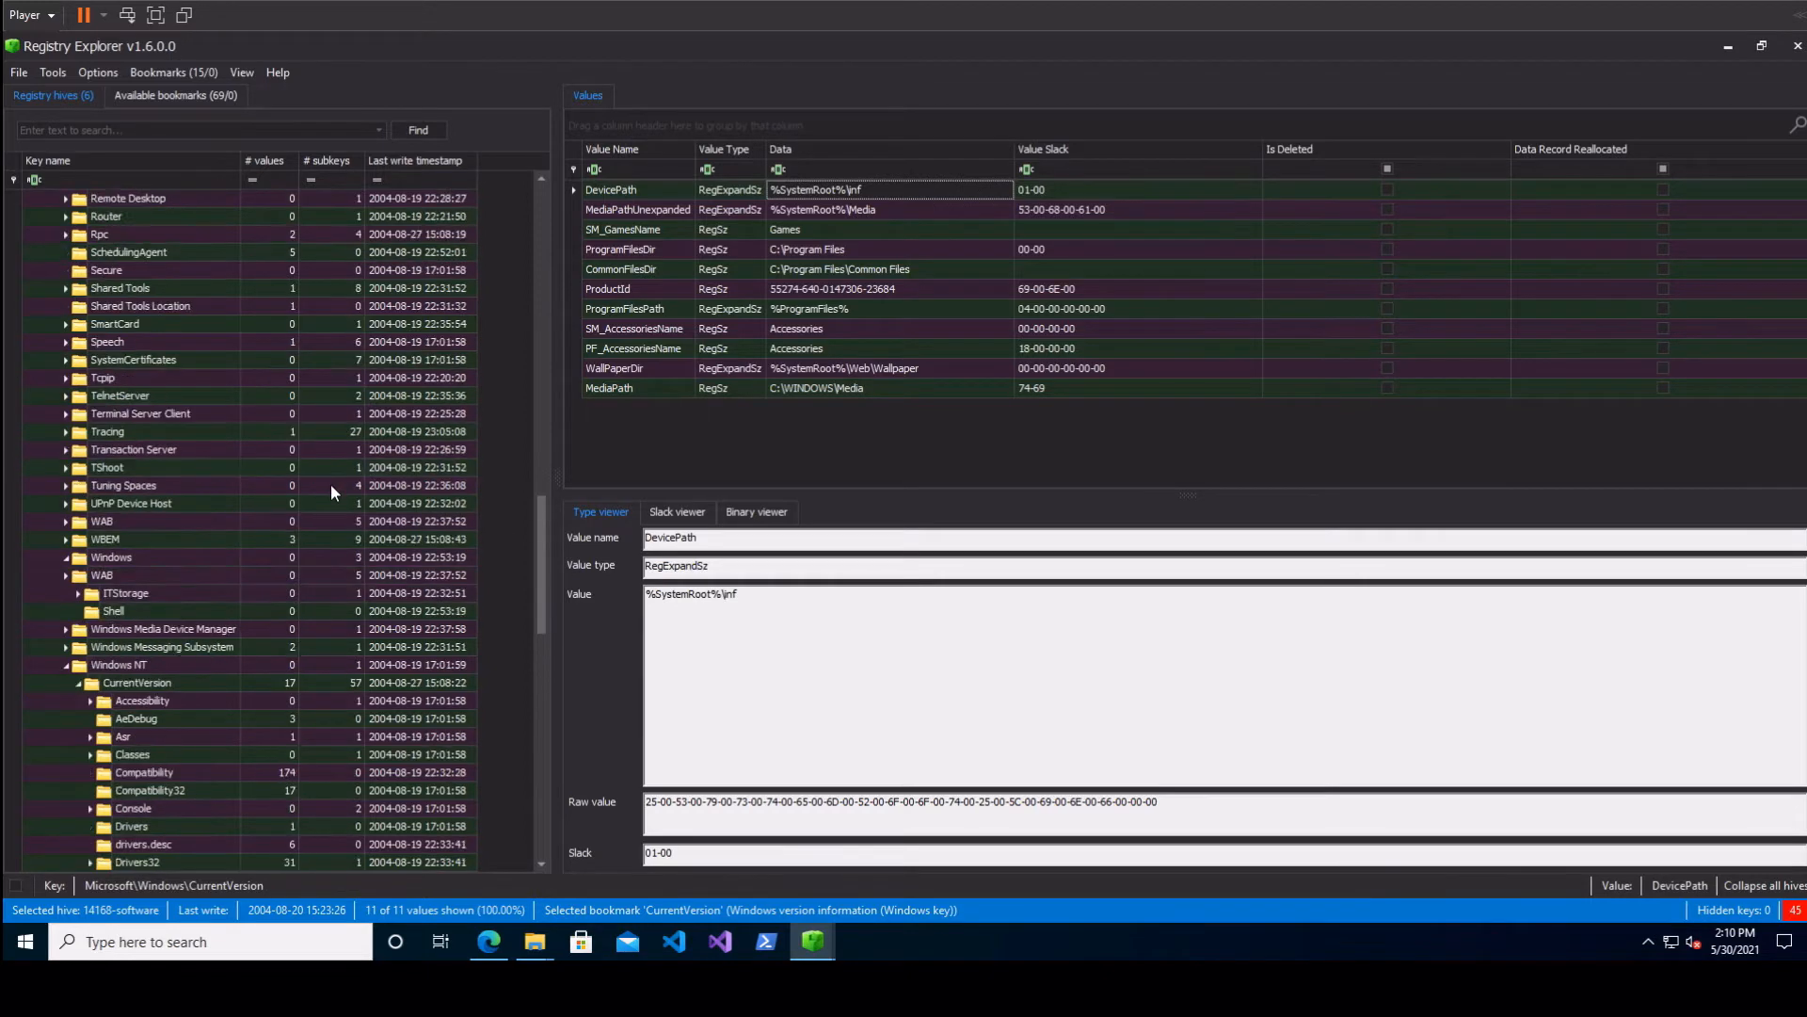
drag(548, 424, 543, 275)
click(185, 416)
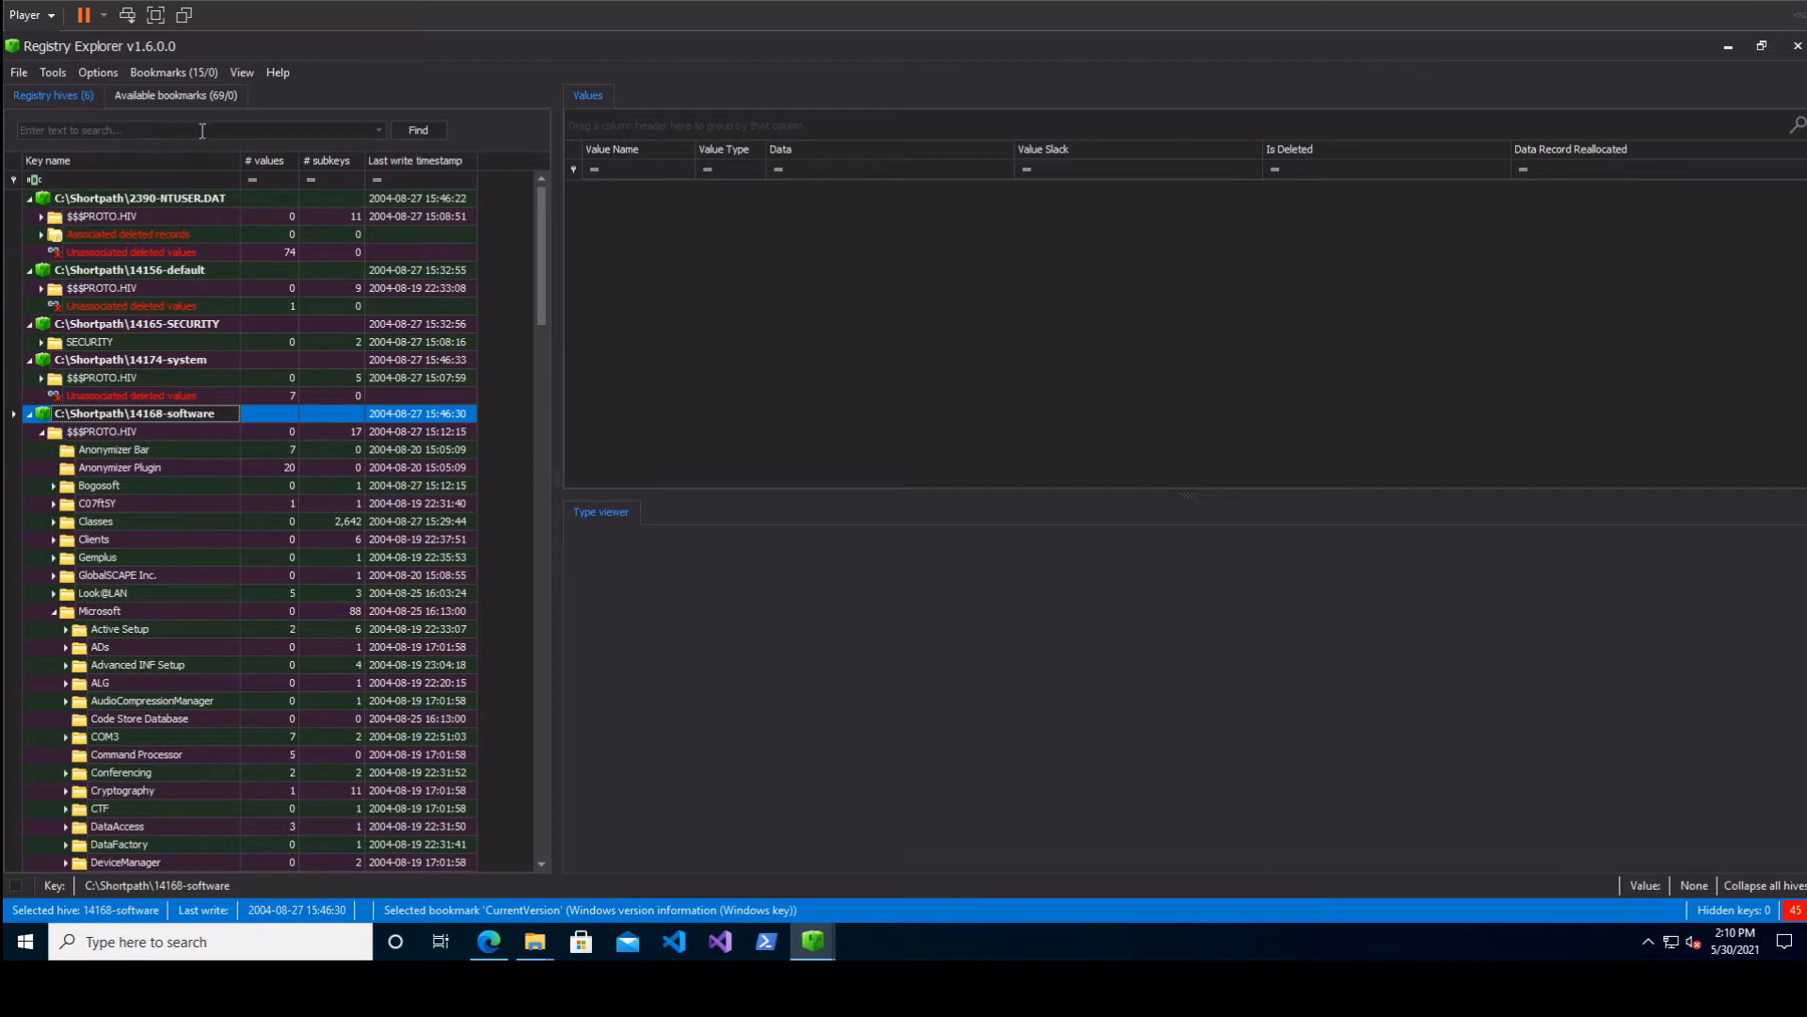
click(174, 73)
mouse_move(205, 93)
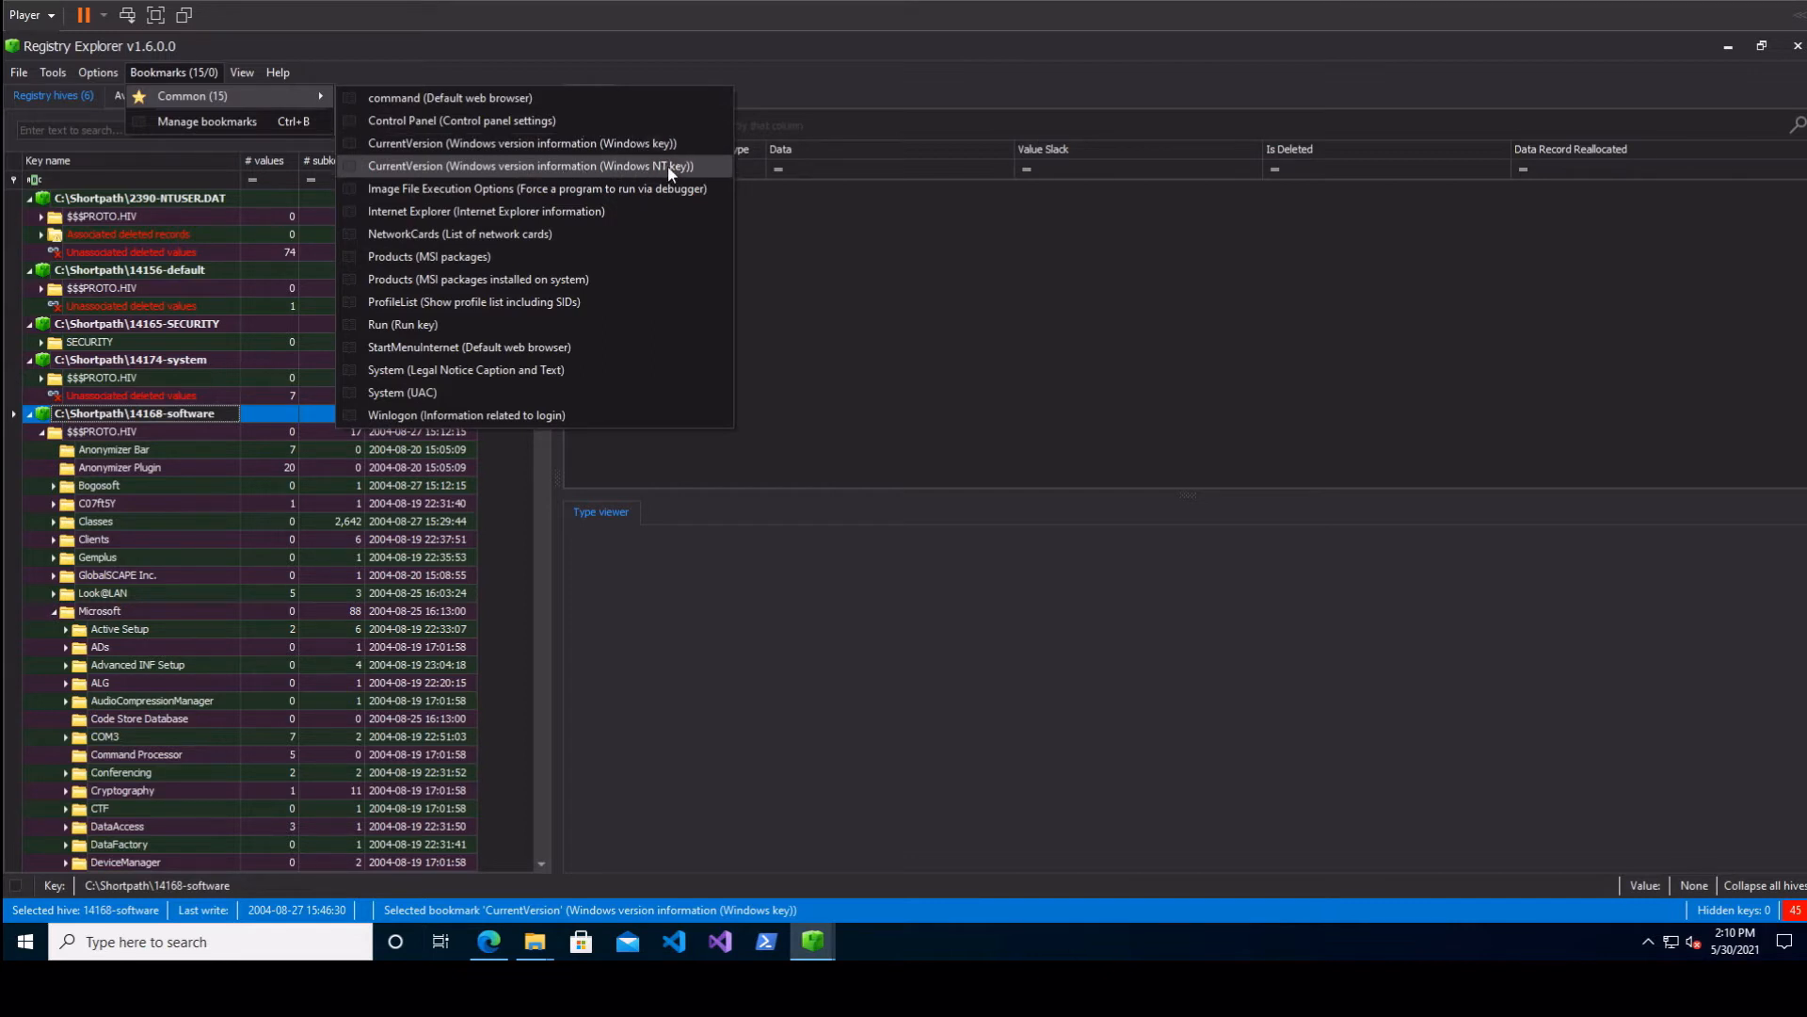
click(646, 145)
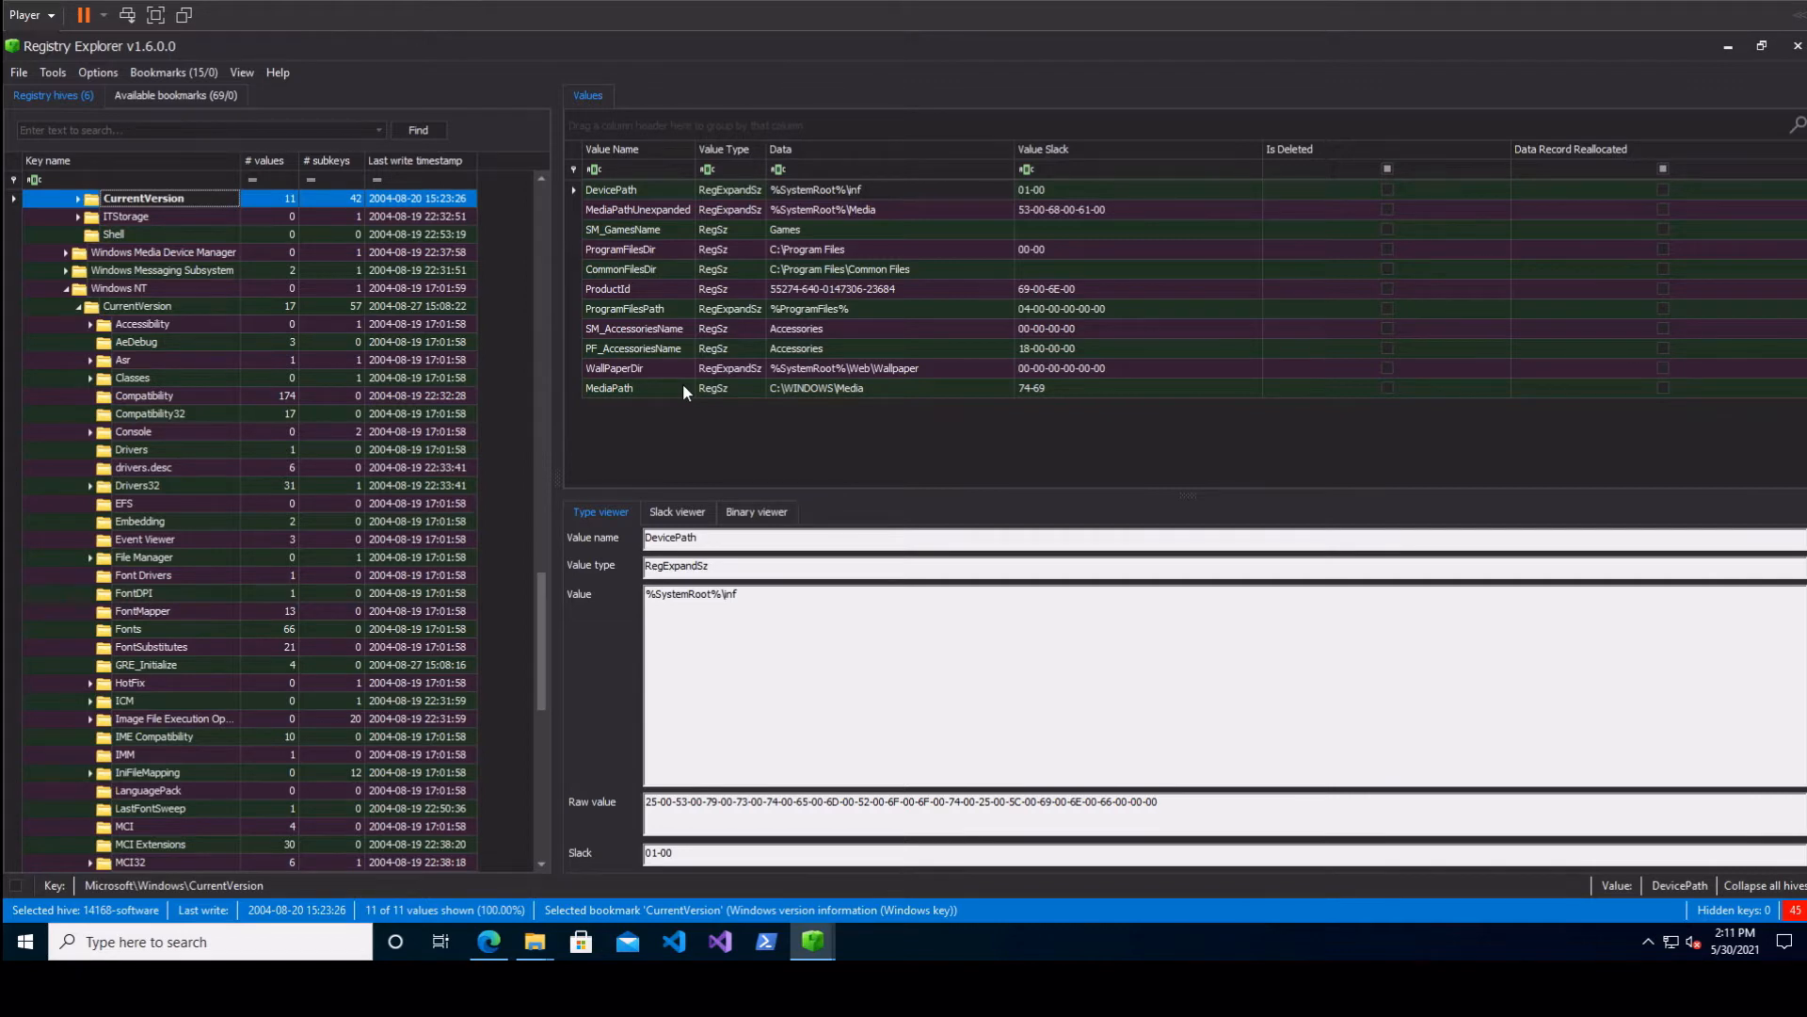
- Open the software hive's common bookmark CurrentVersion (Windows version information, Windows NT key)
click(199, 73)
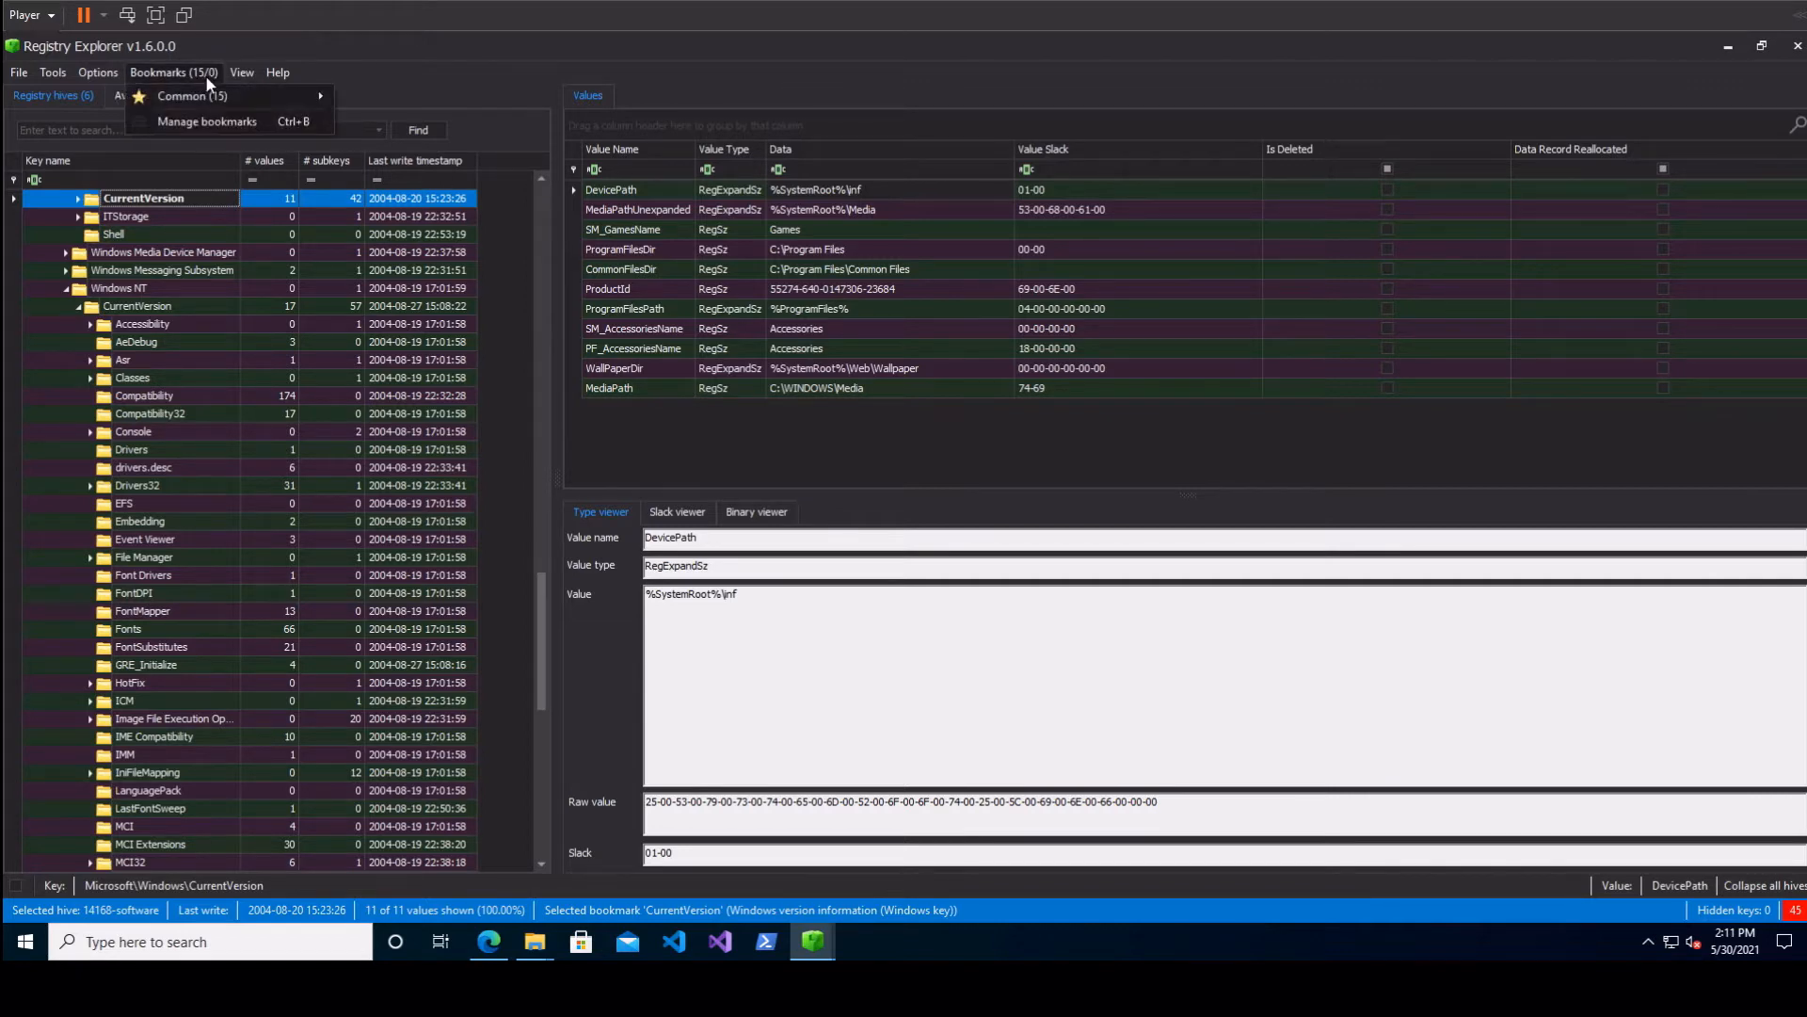
mouse_move(232, 98)
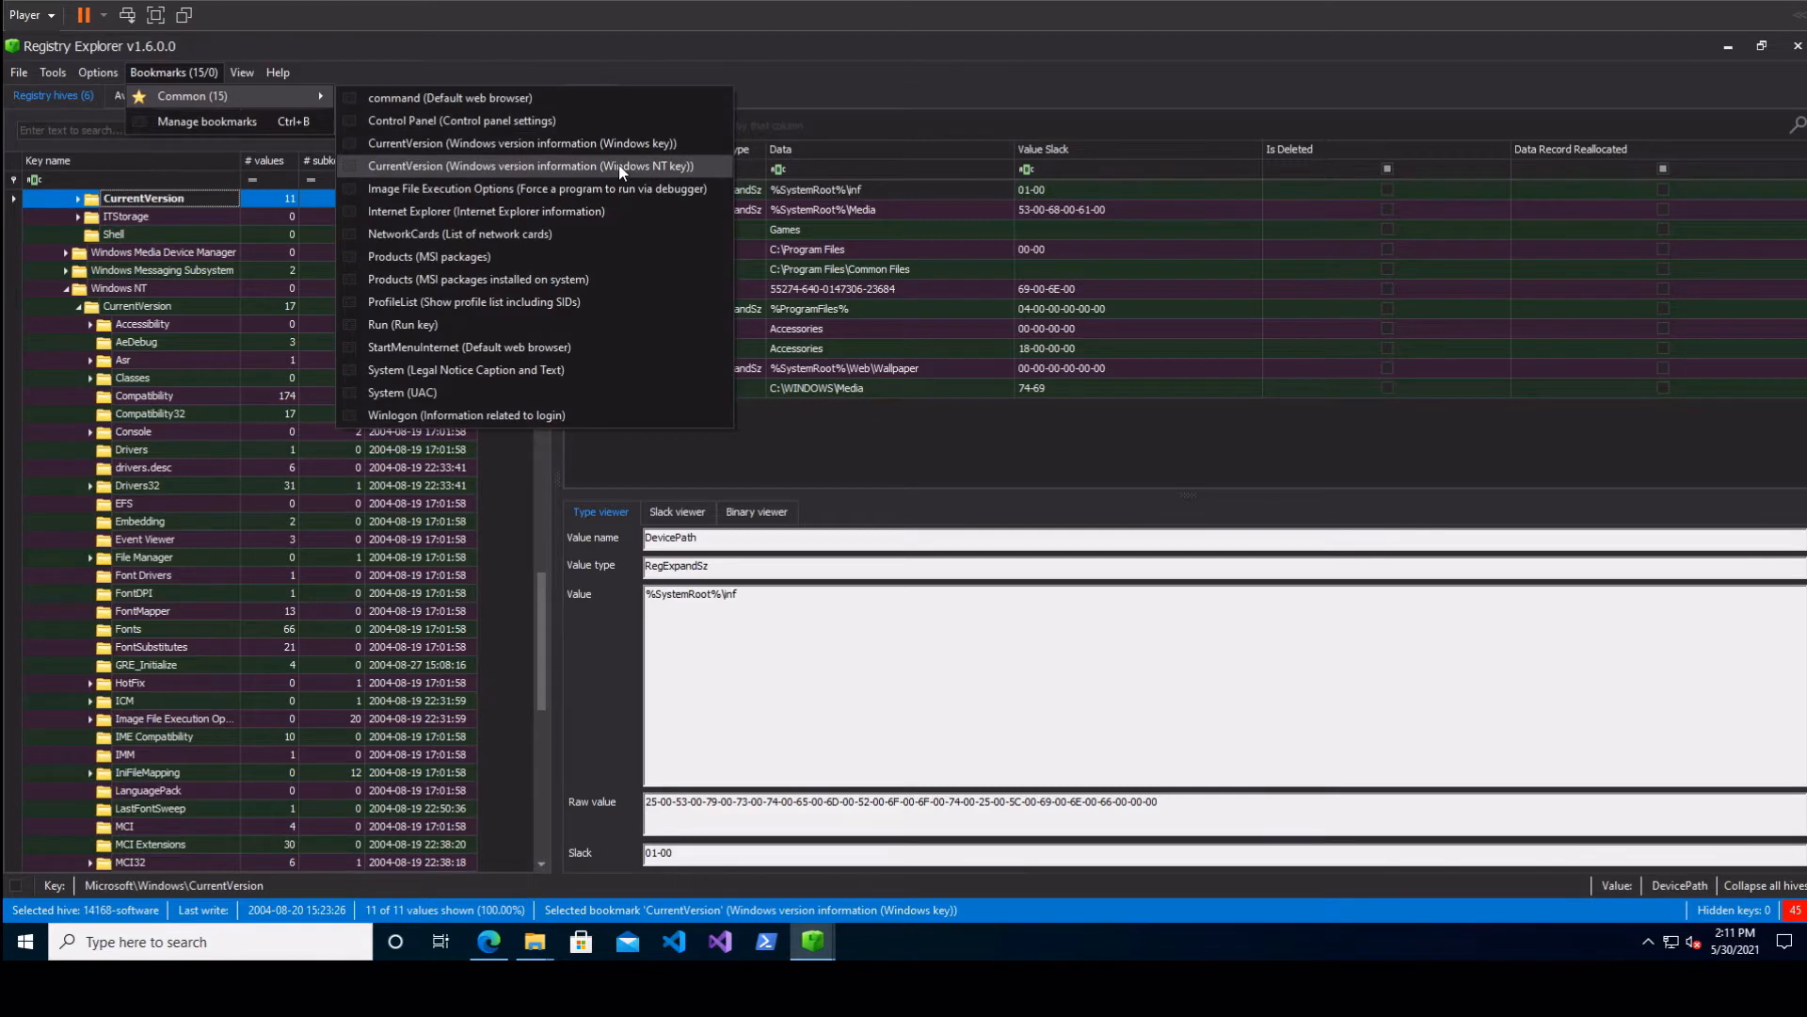
click(619, 165)
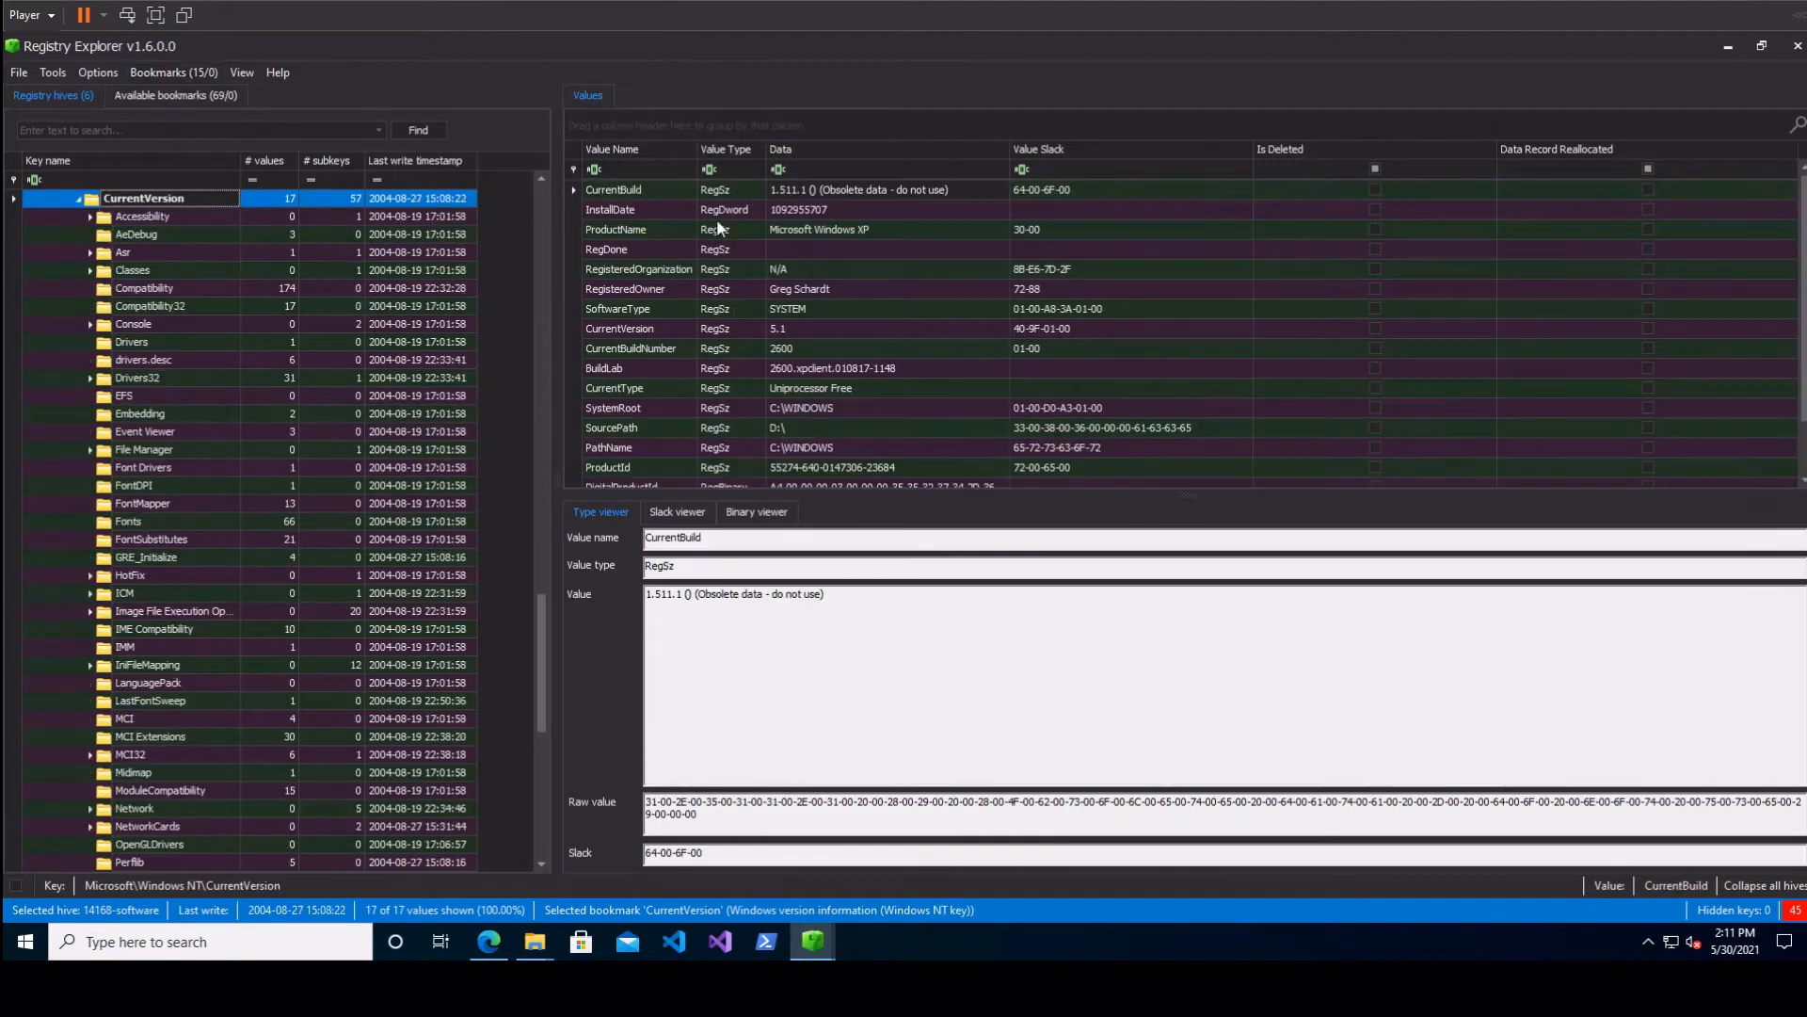
- Examine the RegisteredOwner, ProductName and ProductId values of the Windows NT CurrentVersion key
click(798, 290)
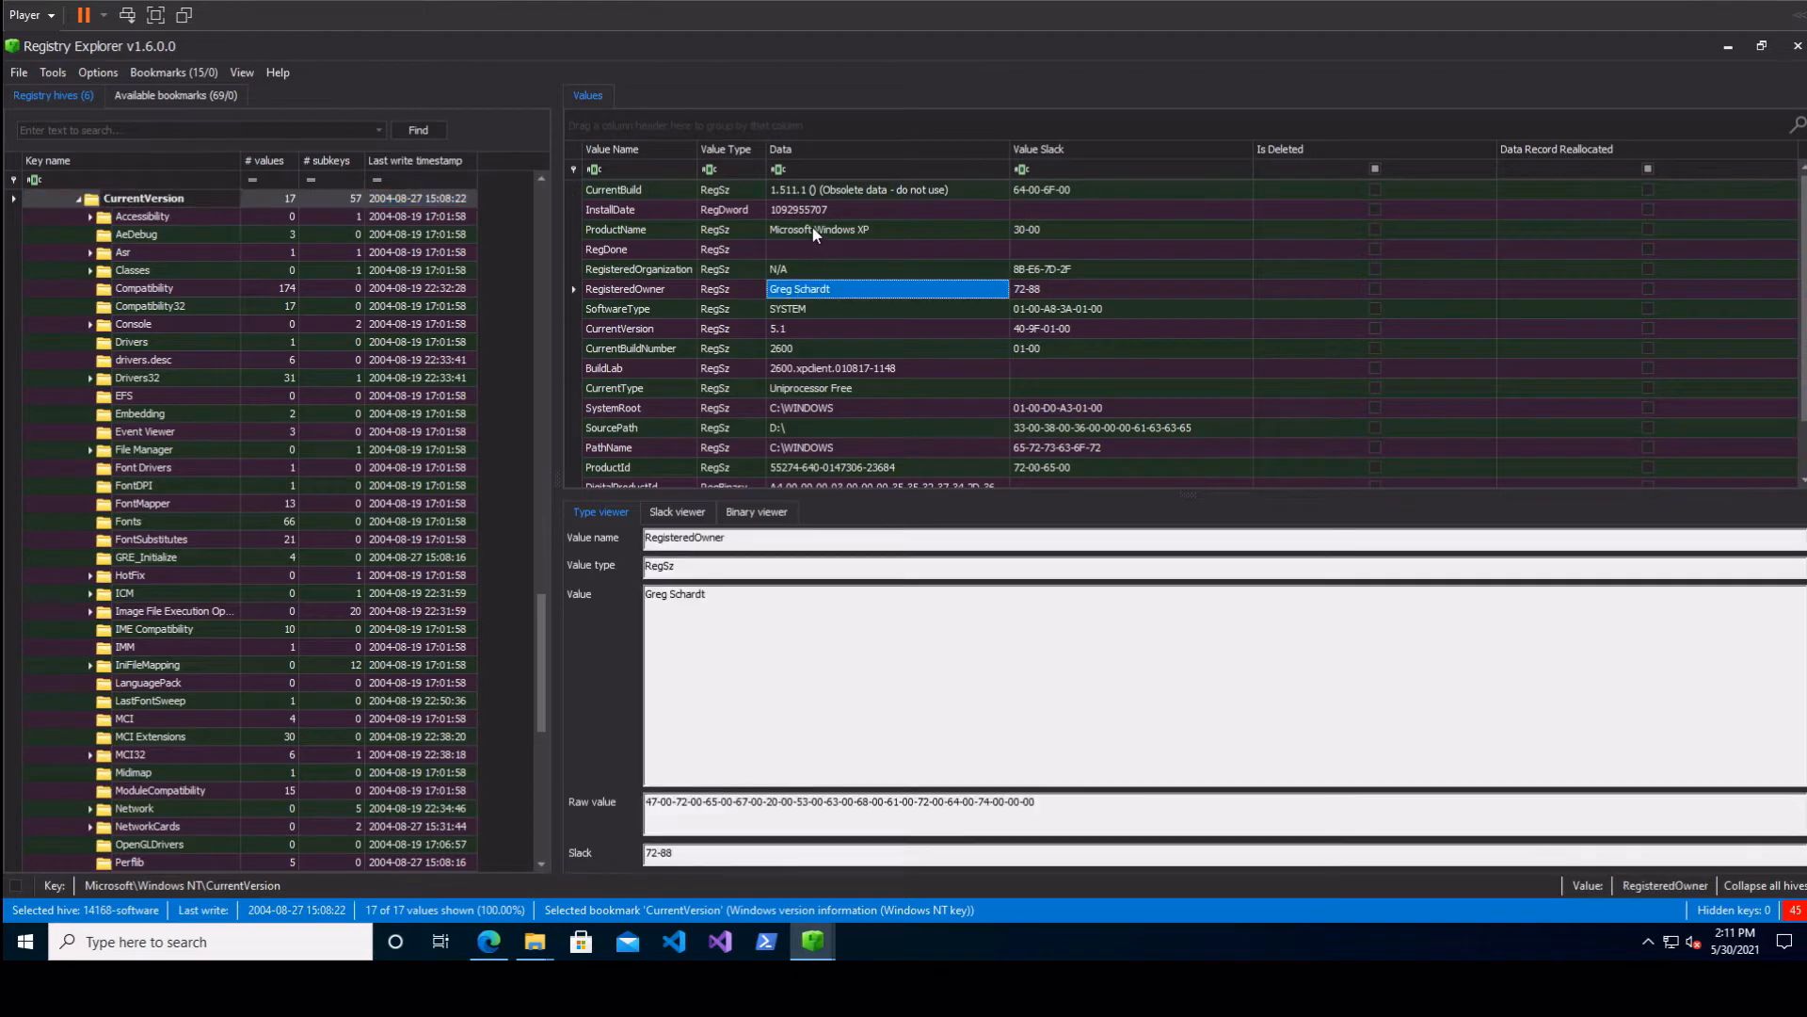
click(817, 235)
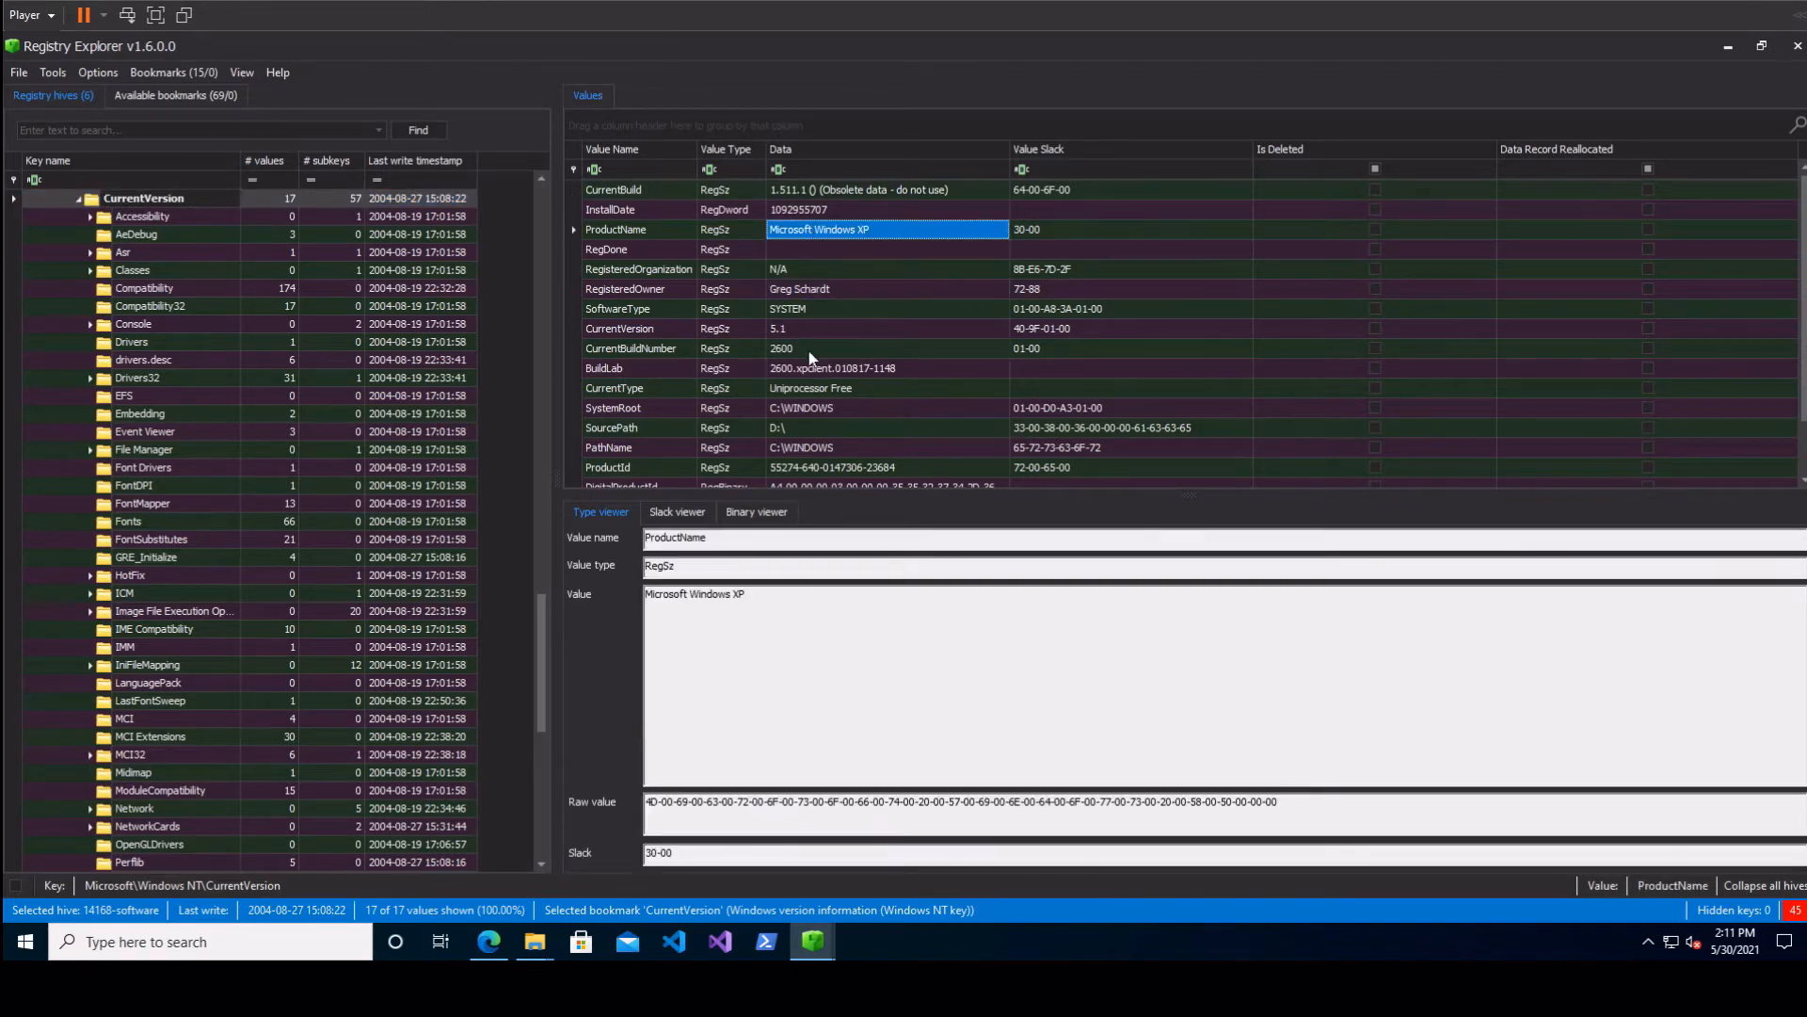
click(829, 465)
scroll(861, 377, down, 1)
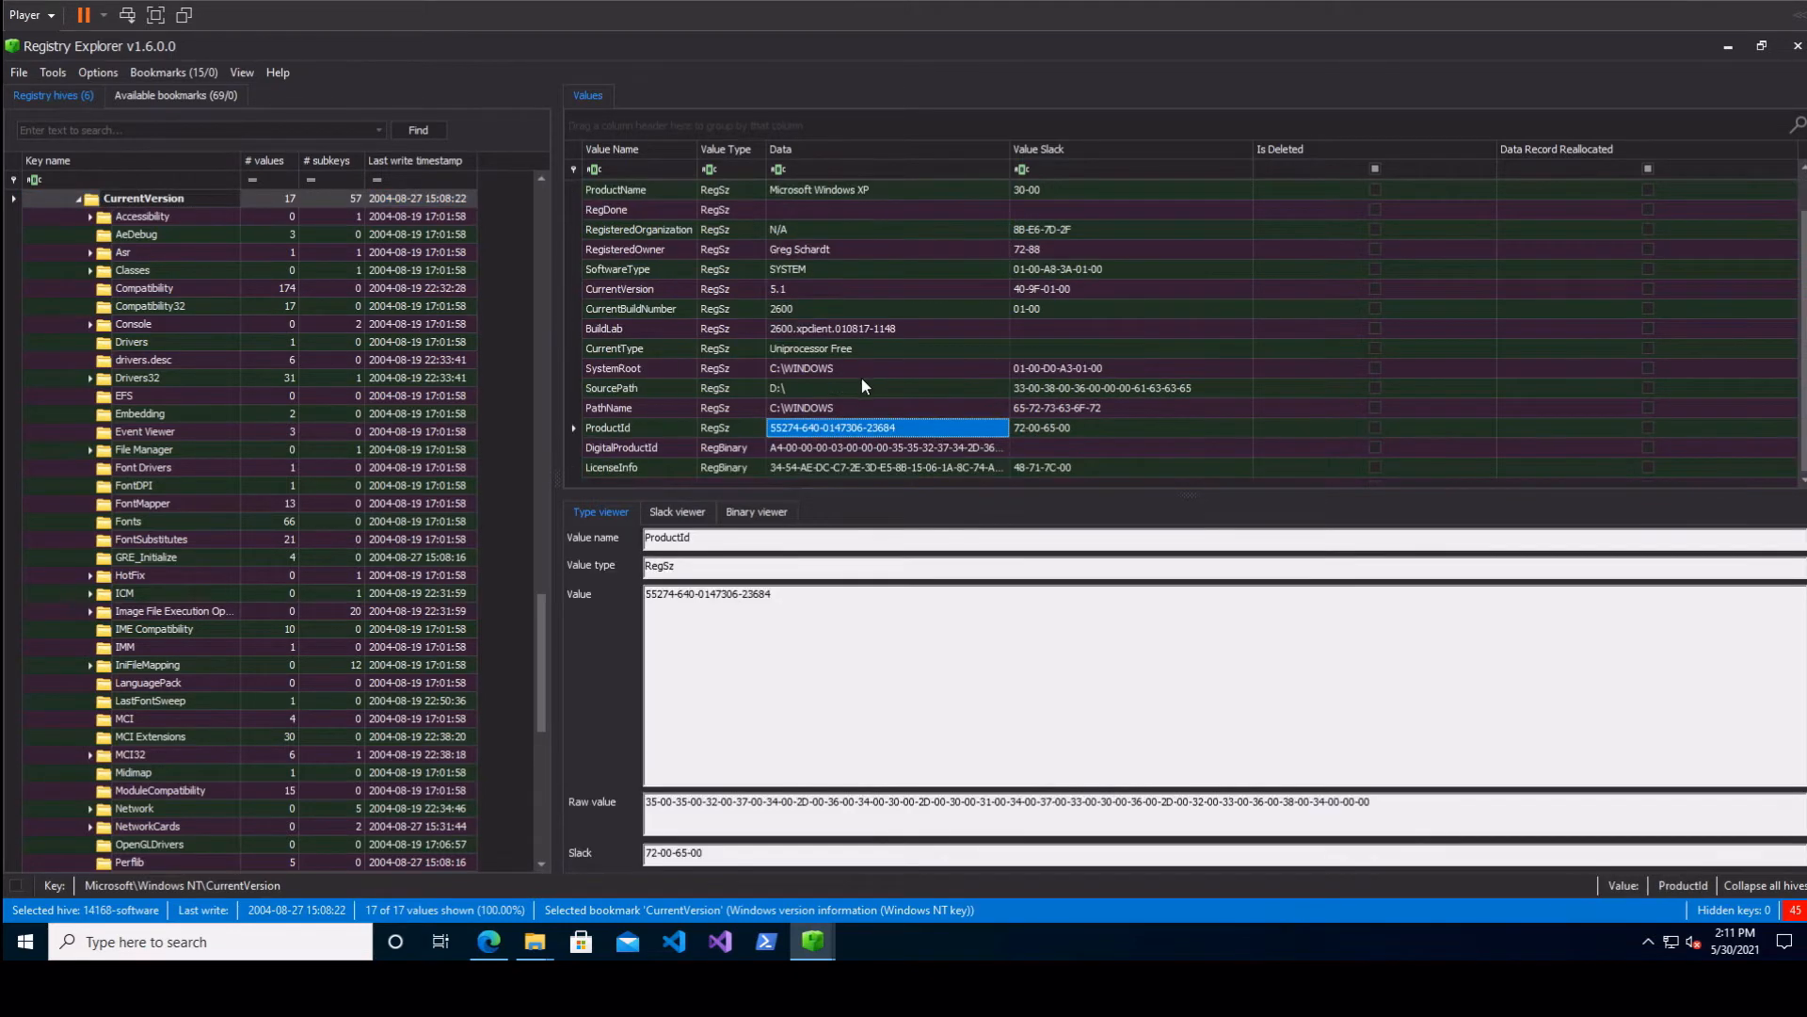
scroll(862, 380, up, 1)
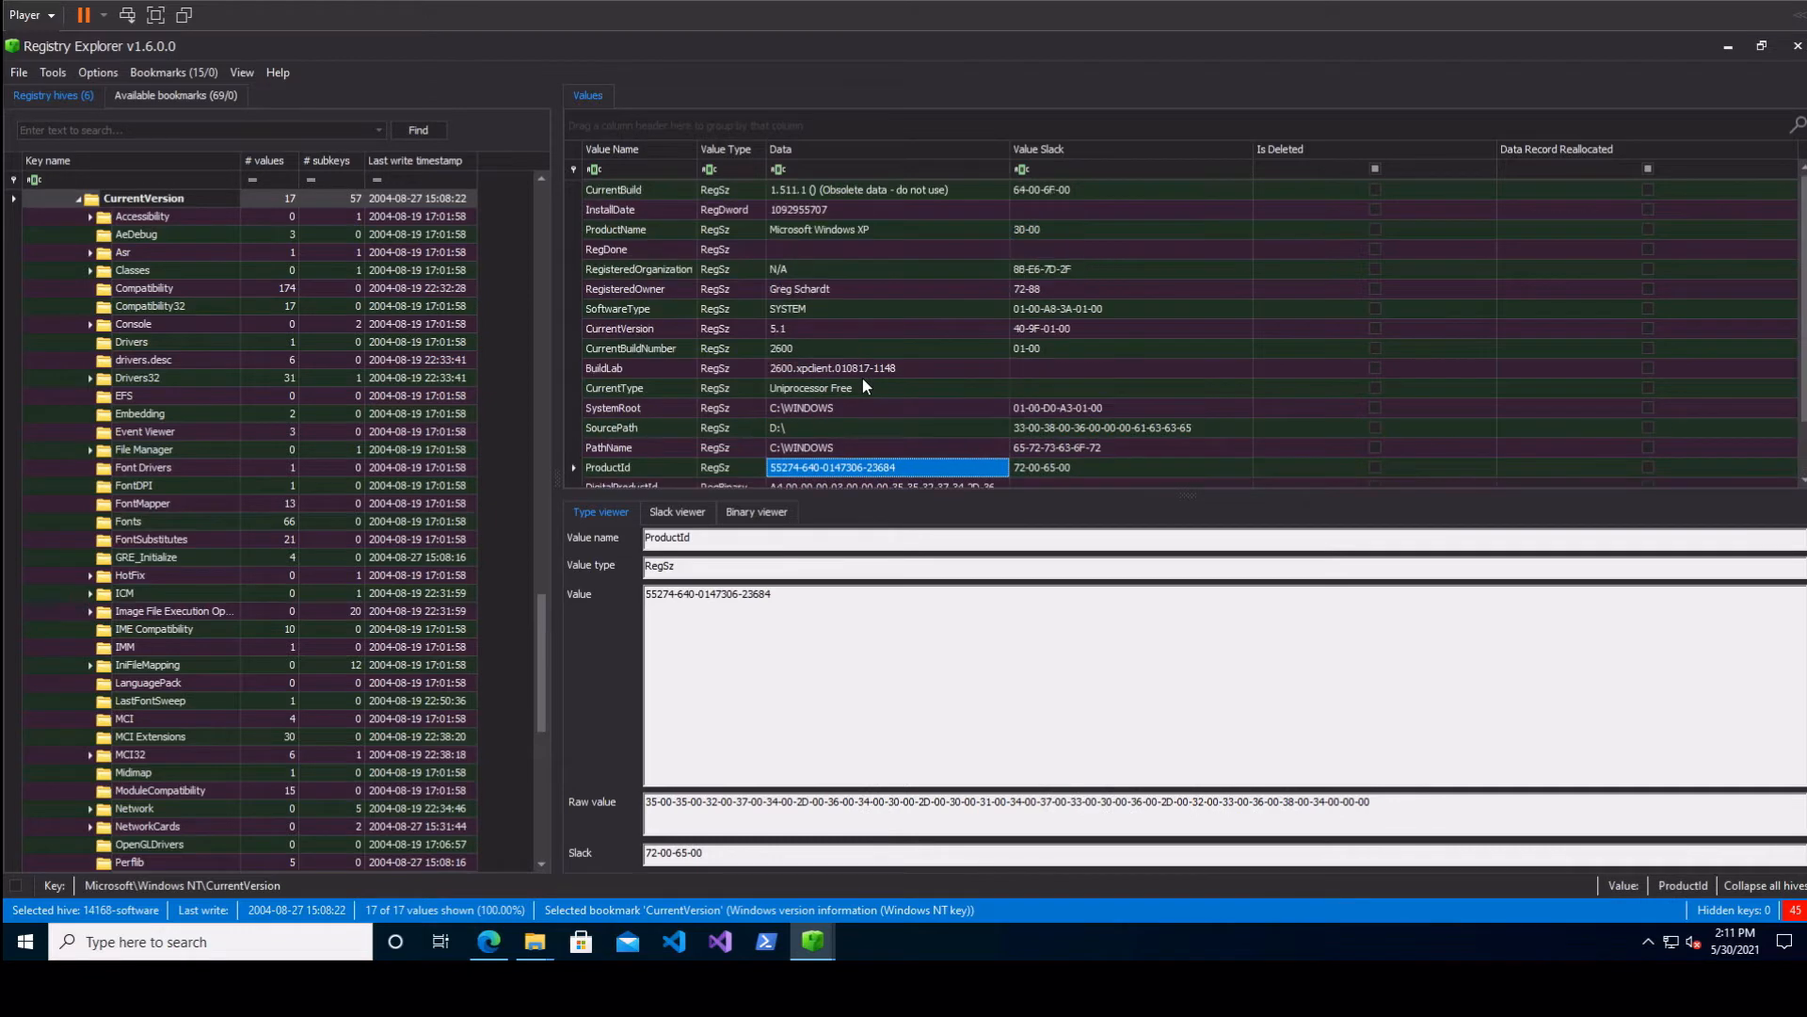
click(821, 229)
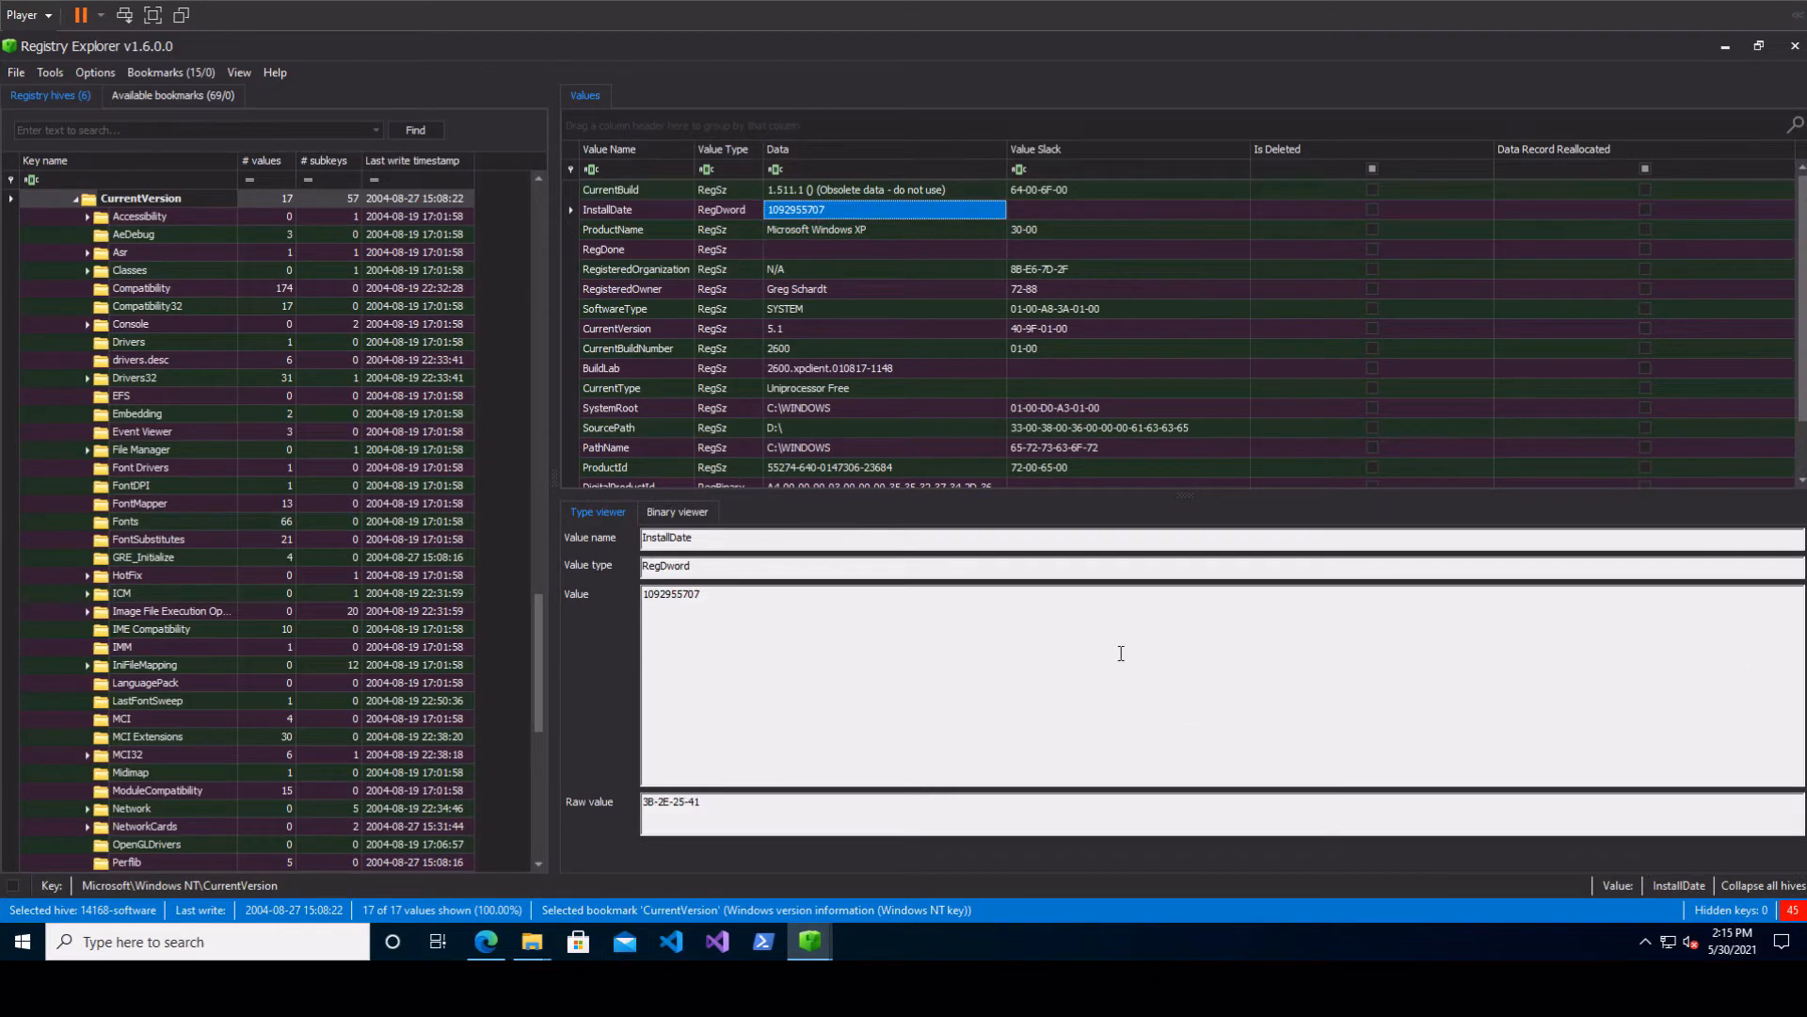
- Open the InstallDate value in the Data Interpreter and compare its DOS FAT and Unix/Posix date readings
right_click(821, 212)
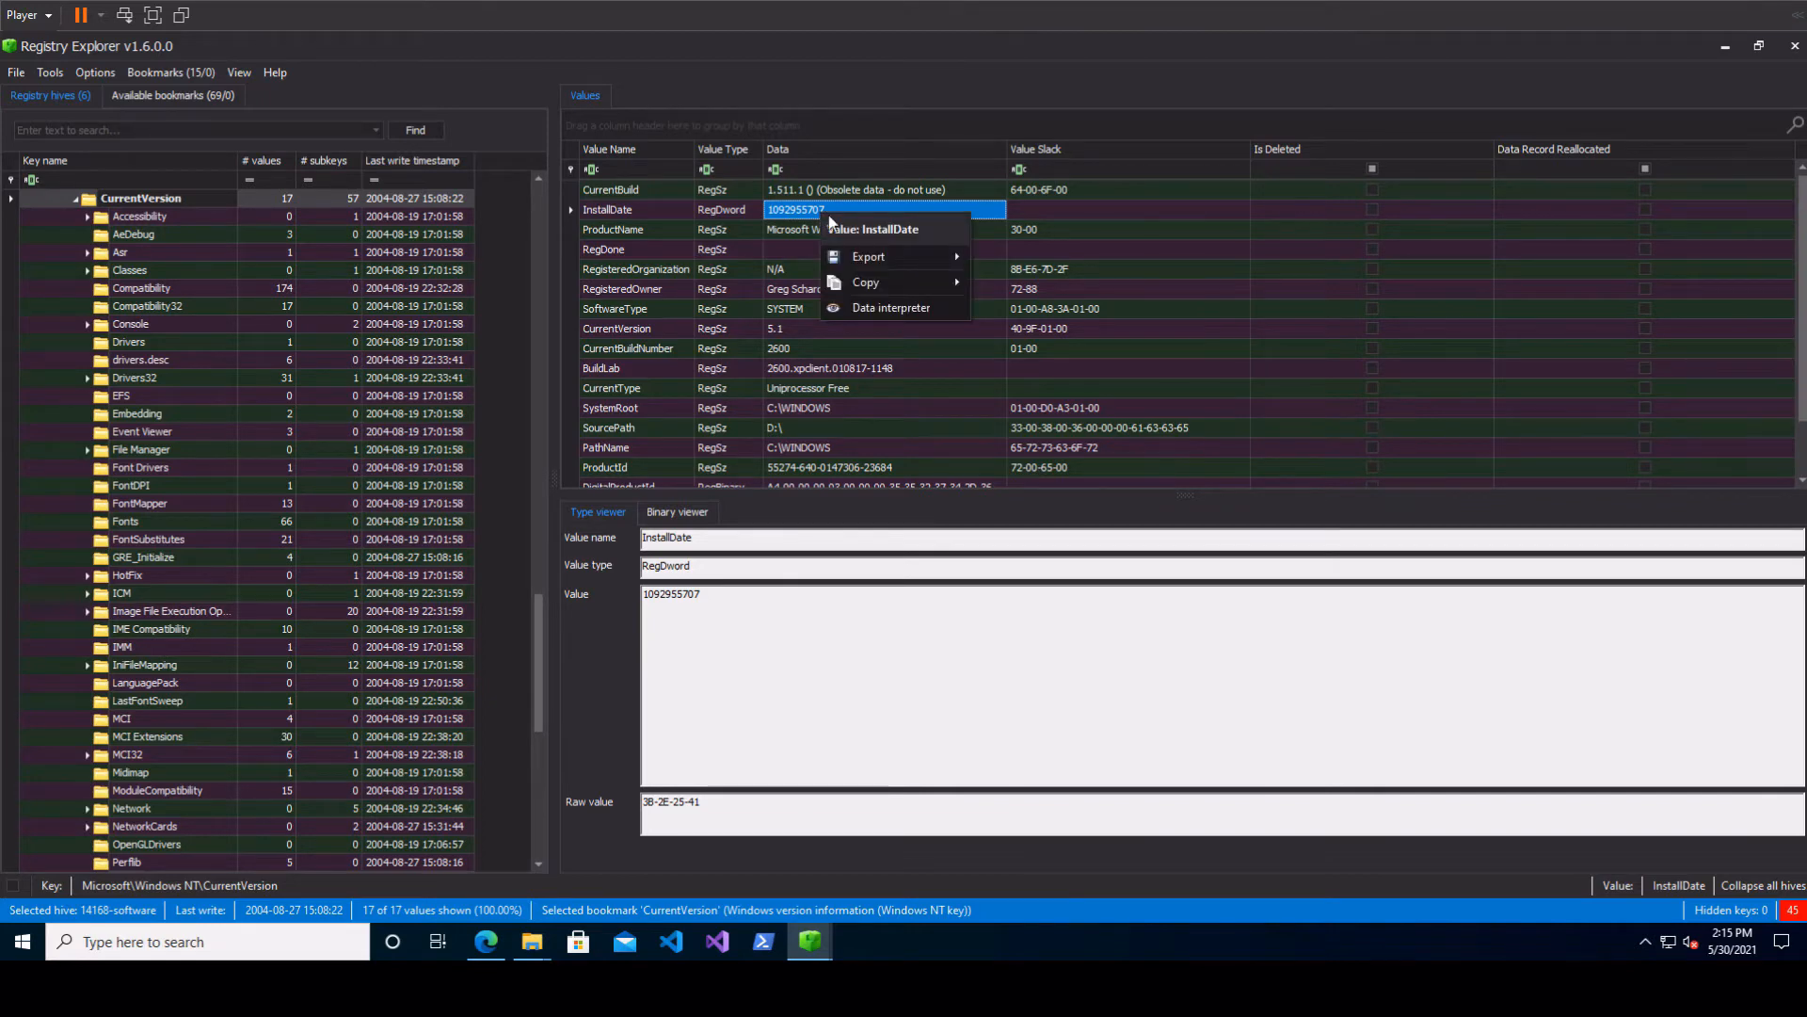
click(907, 305)
drag(326, 53, 1382, 155)
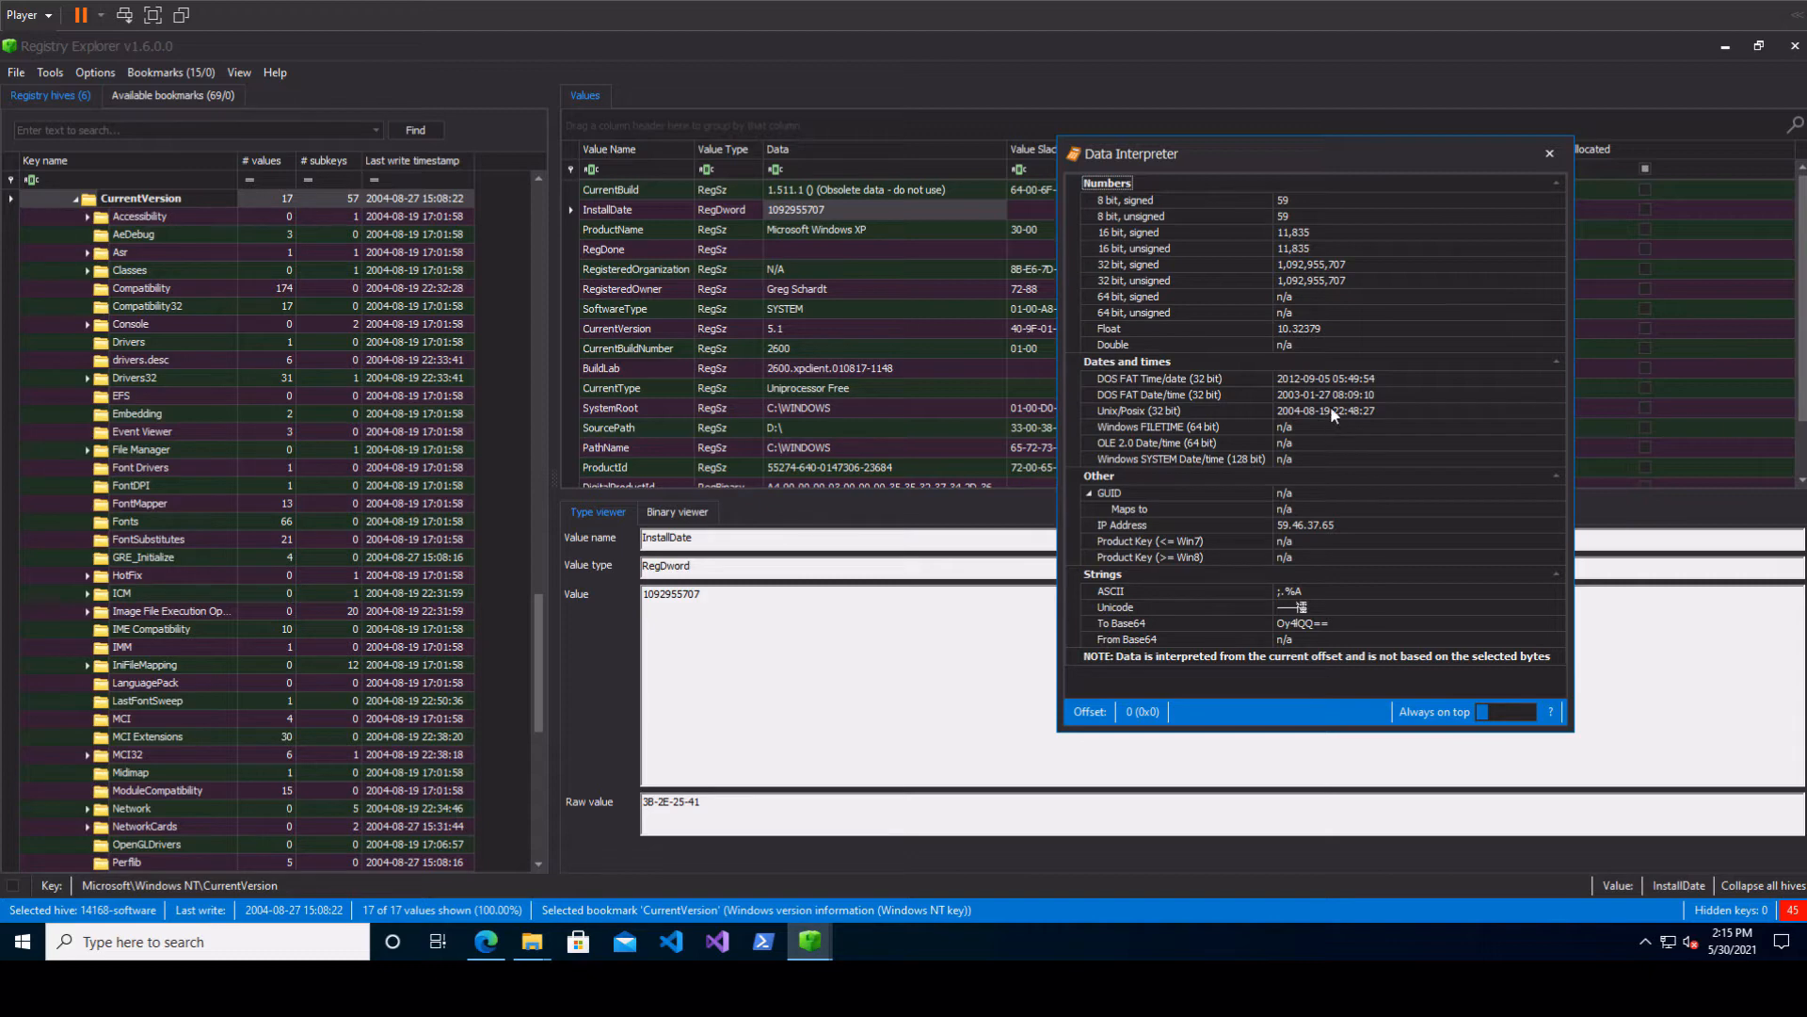
click(1375, 375)
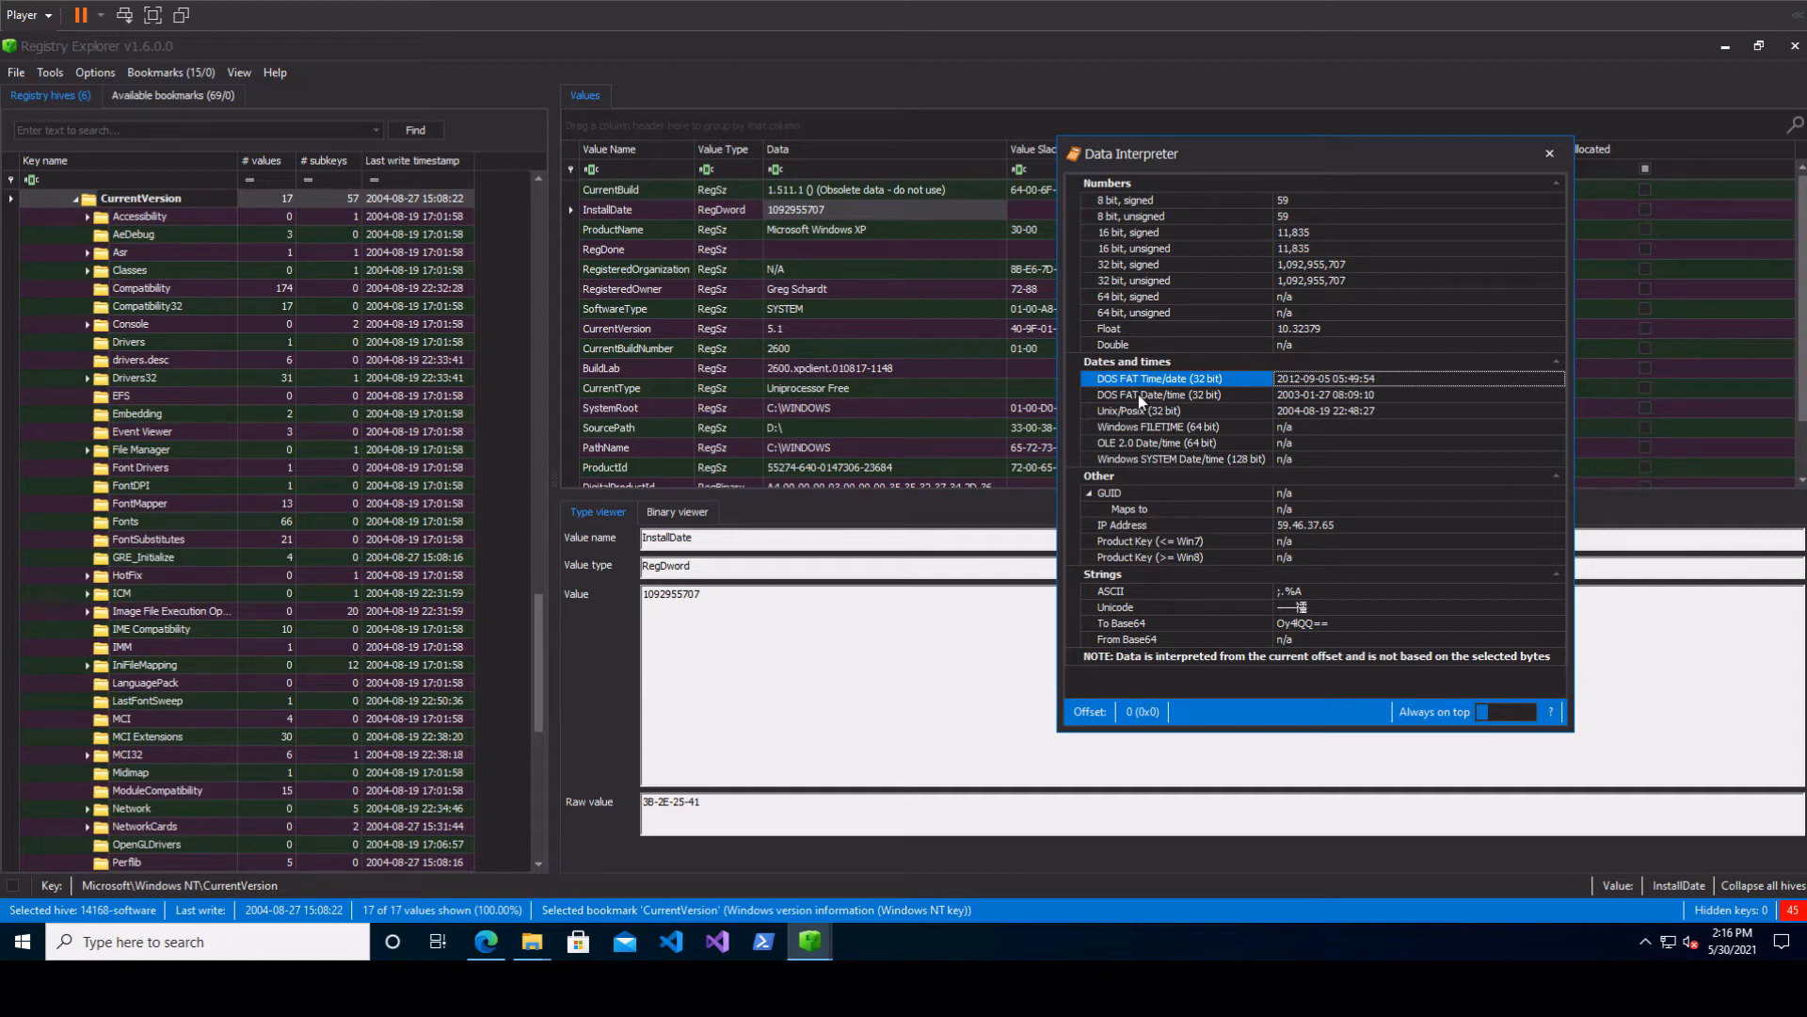
click(1252, 396)
click(1257, 408)
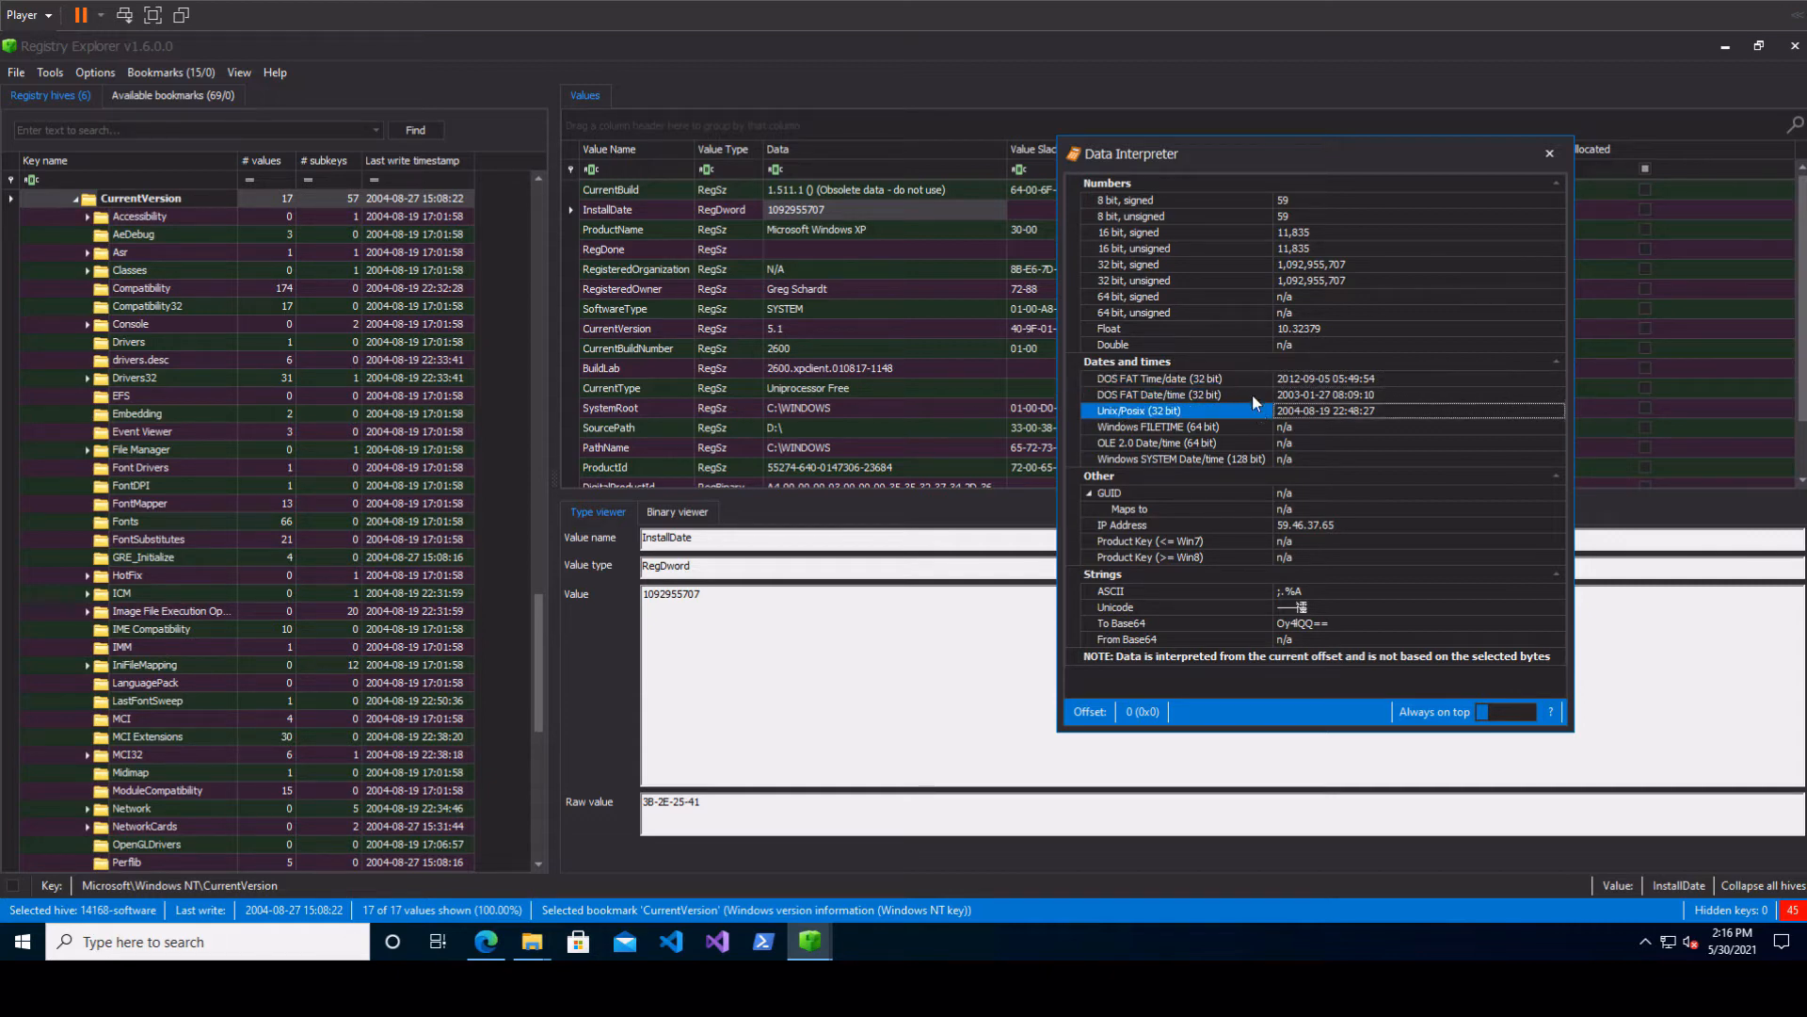
click(1253, 396)
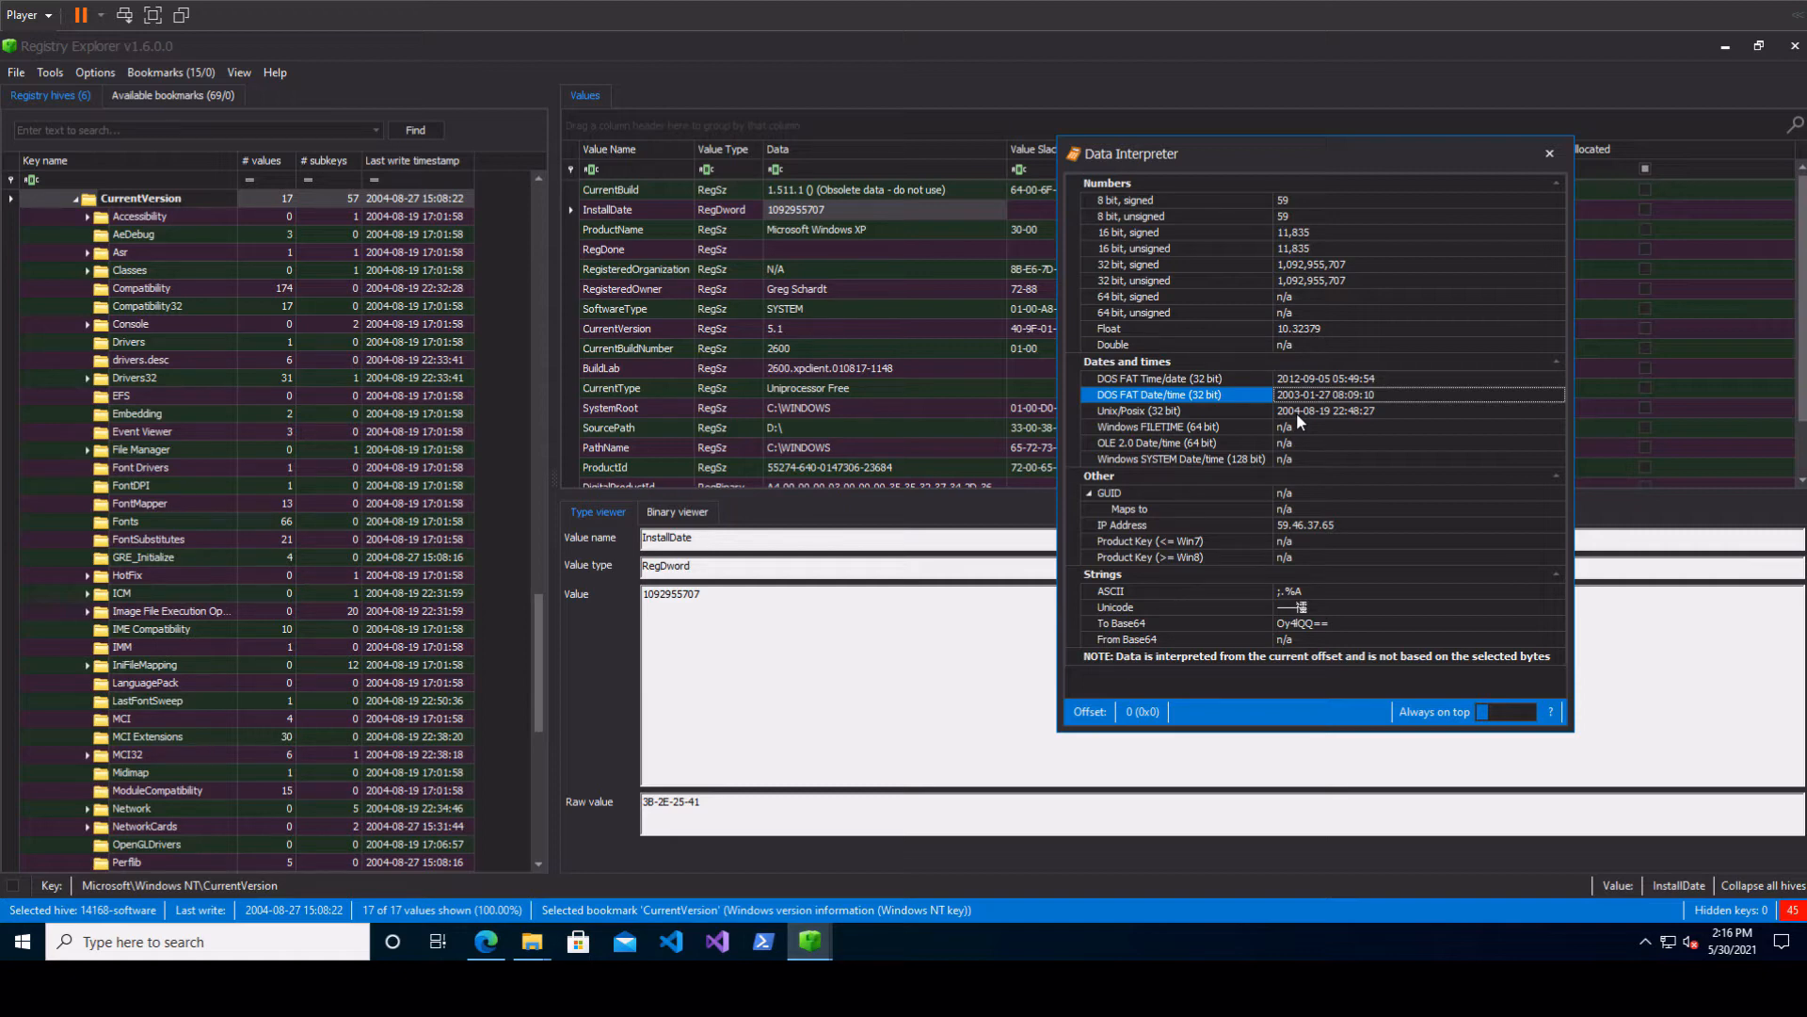
click(1213, 411)
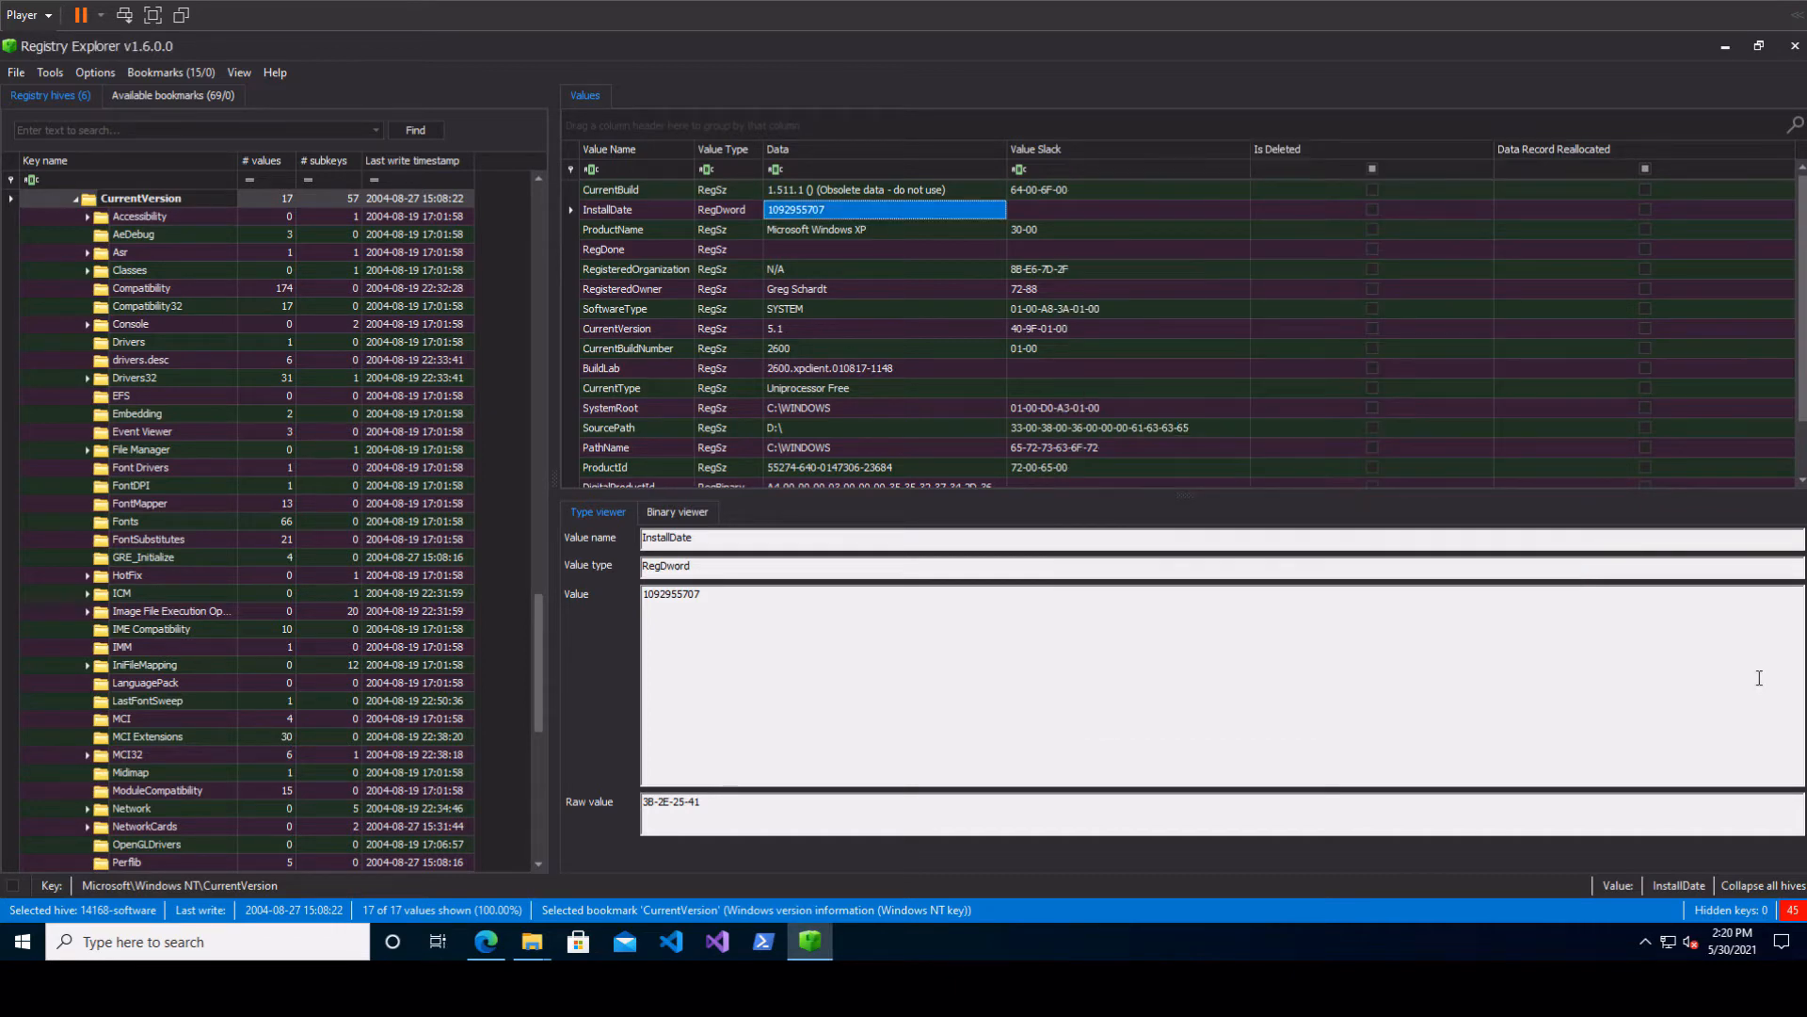
- Select the 14174-system hive's root key and open its common bookmark TimeZoneInformation (Time zone info)
scroll(923, 375, down, 1)
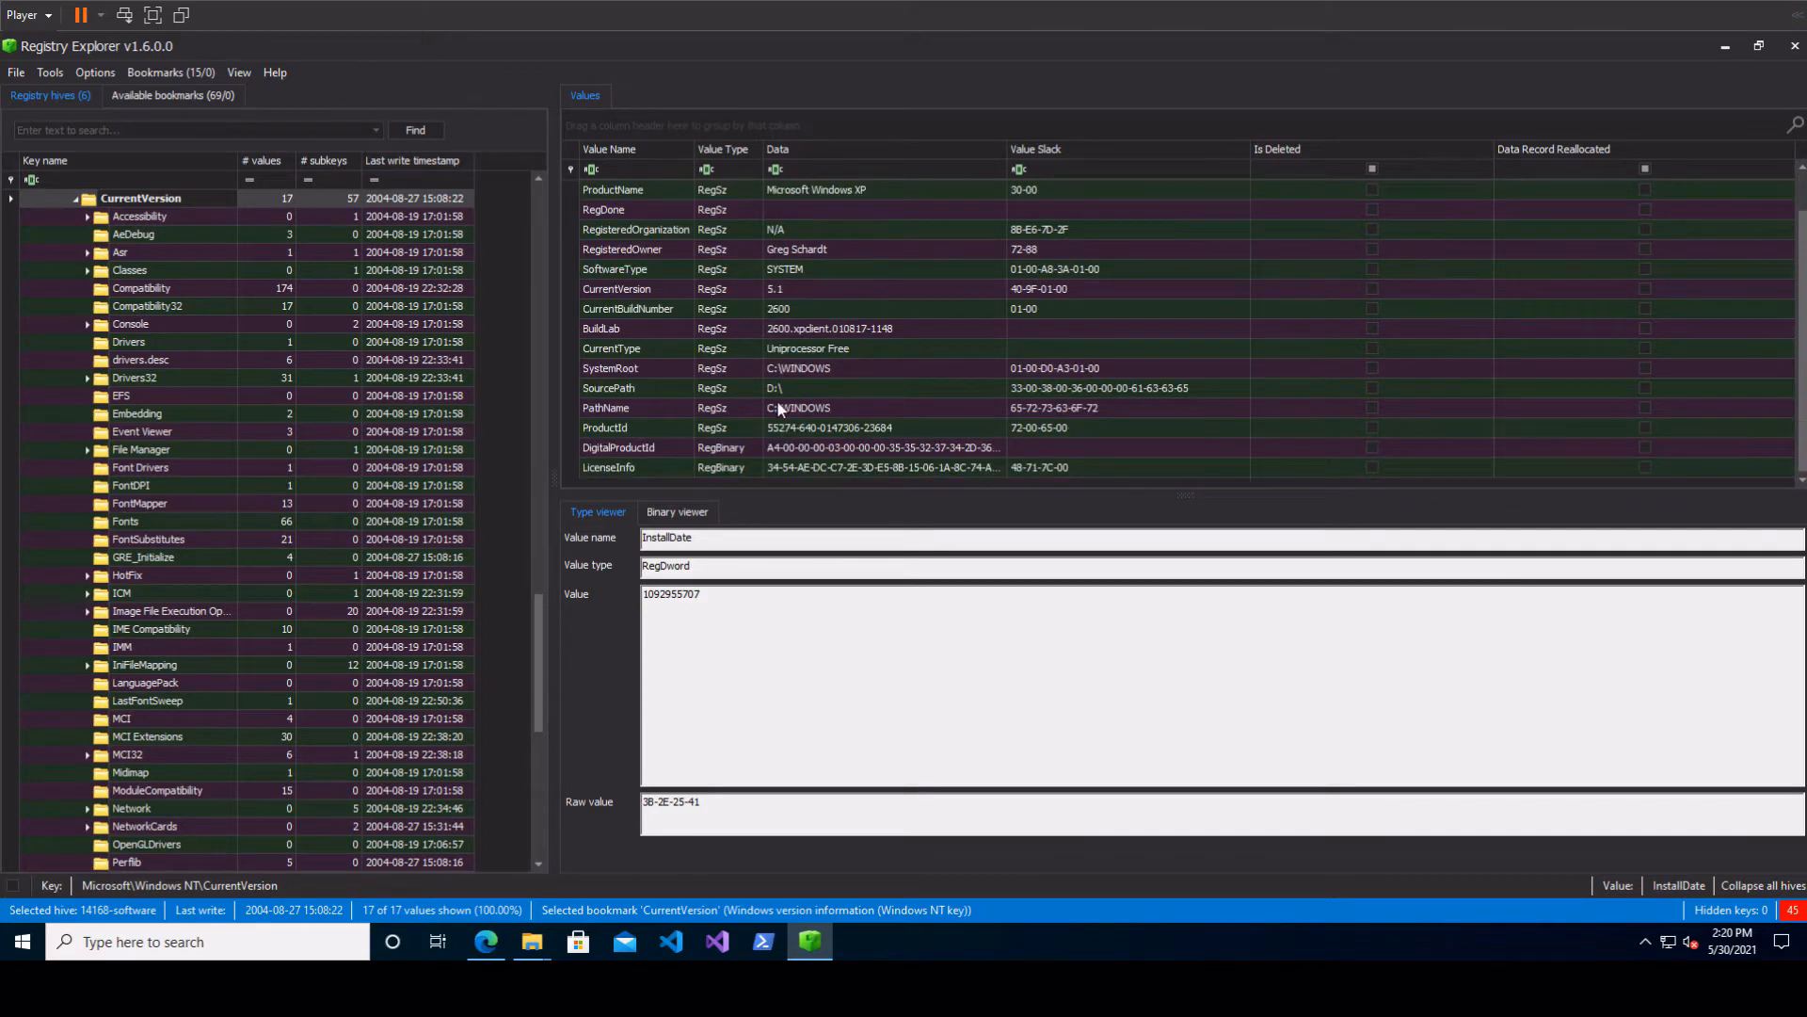
scroll(777, 405, up, 1)
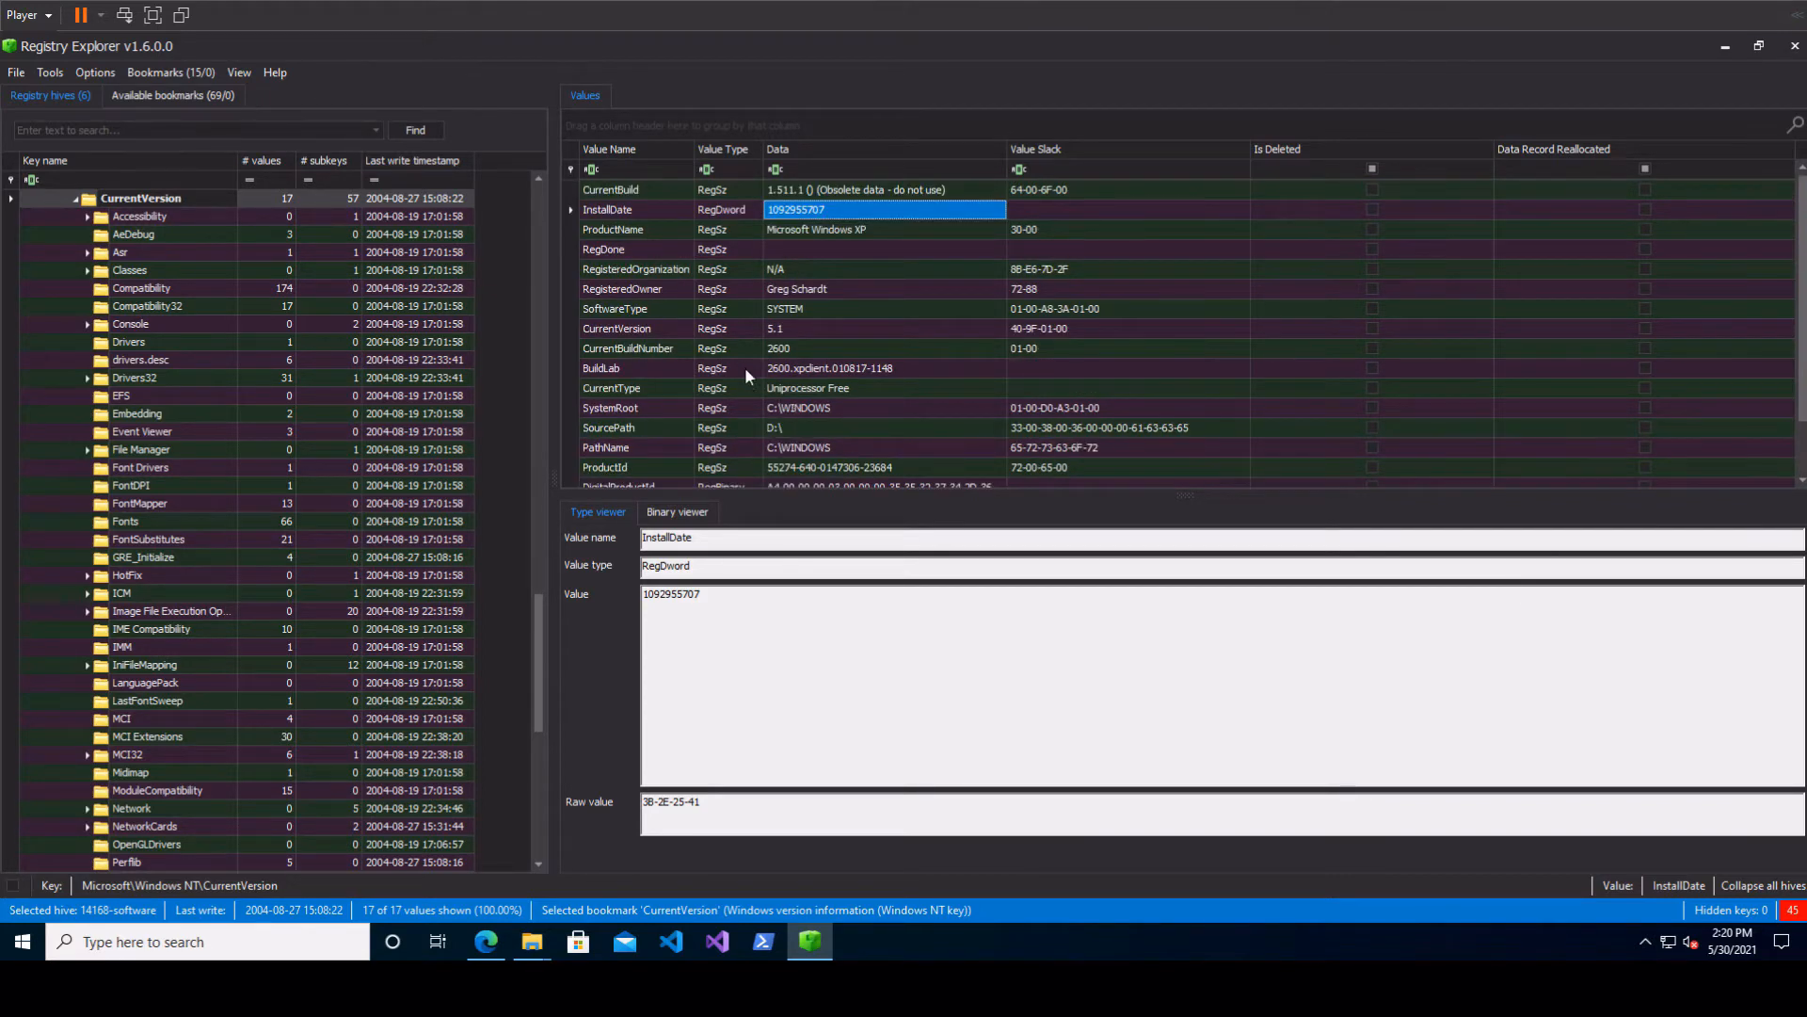
drag(538, 697, 534, 256)
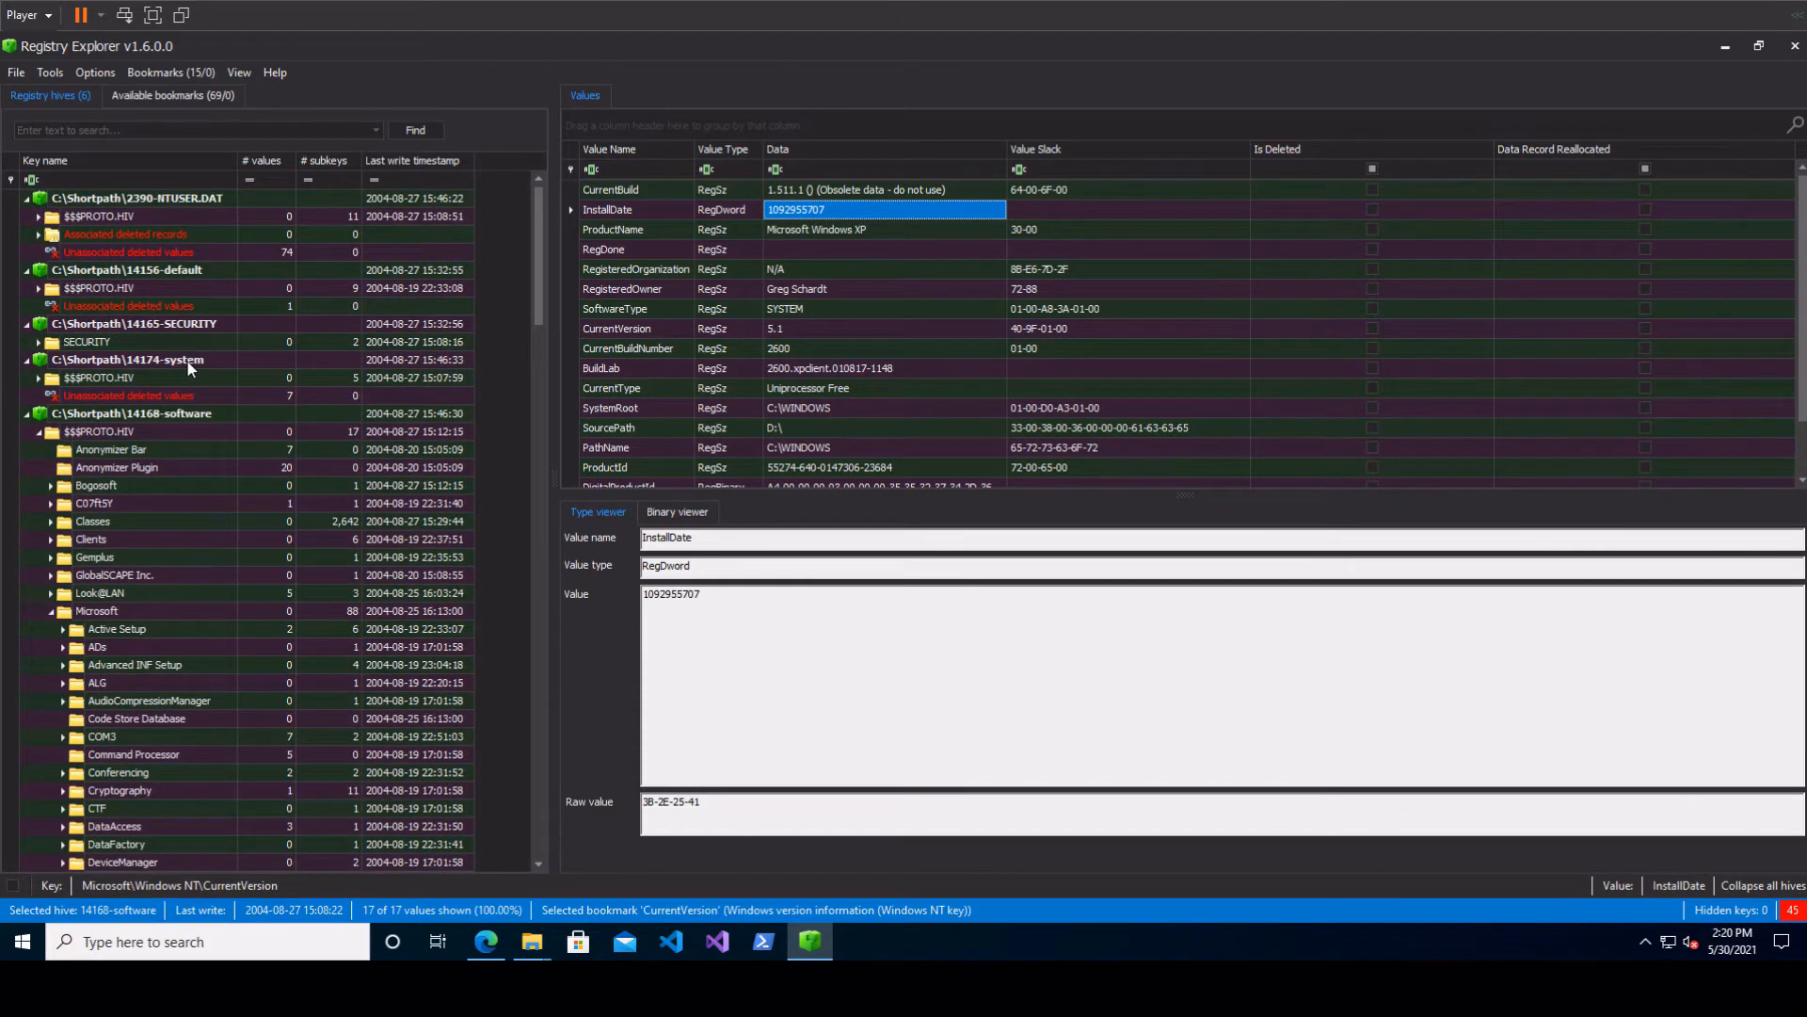
click(189, 361)
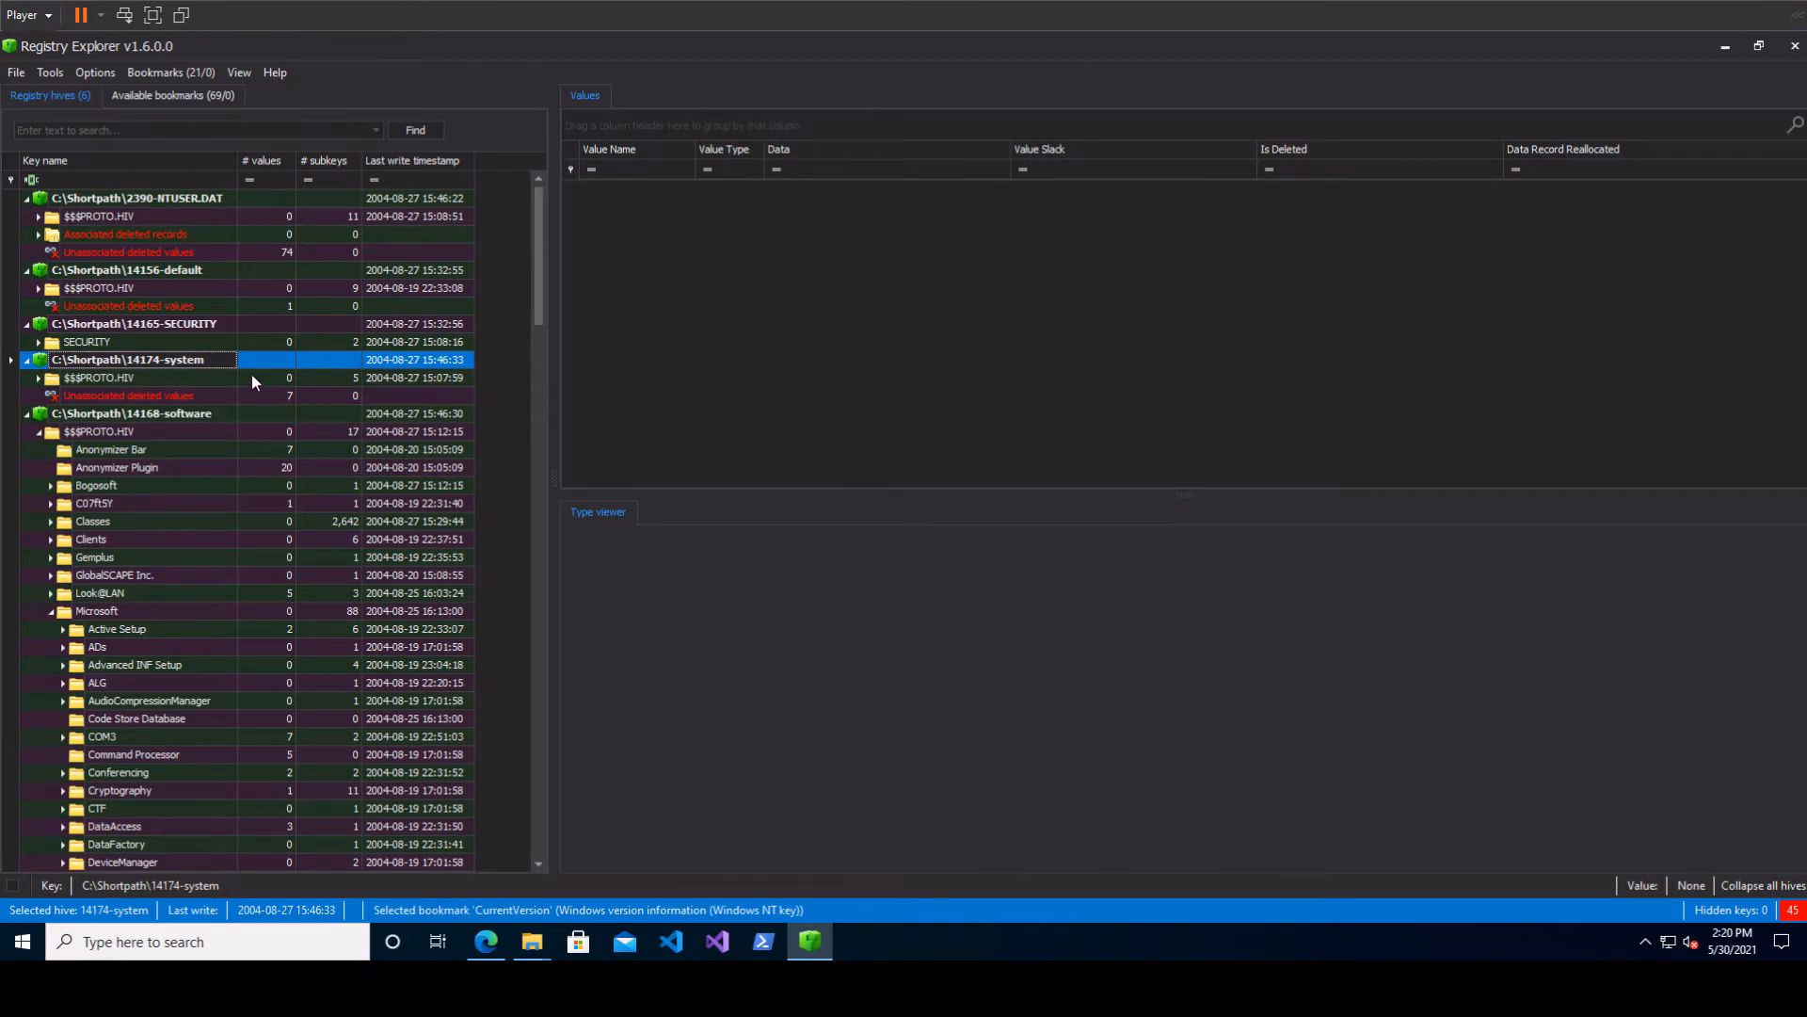
click(208, 379)
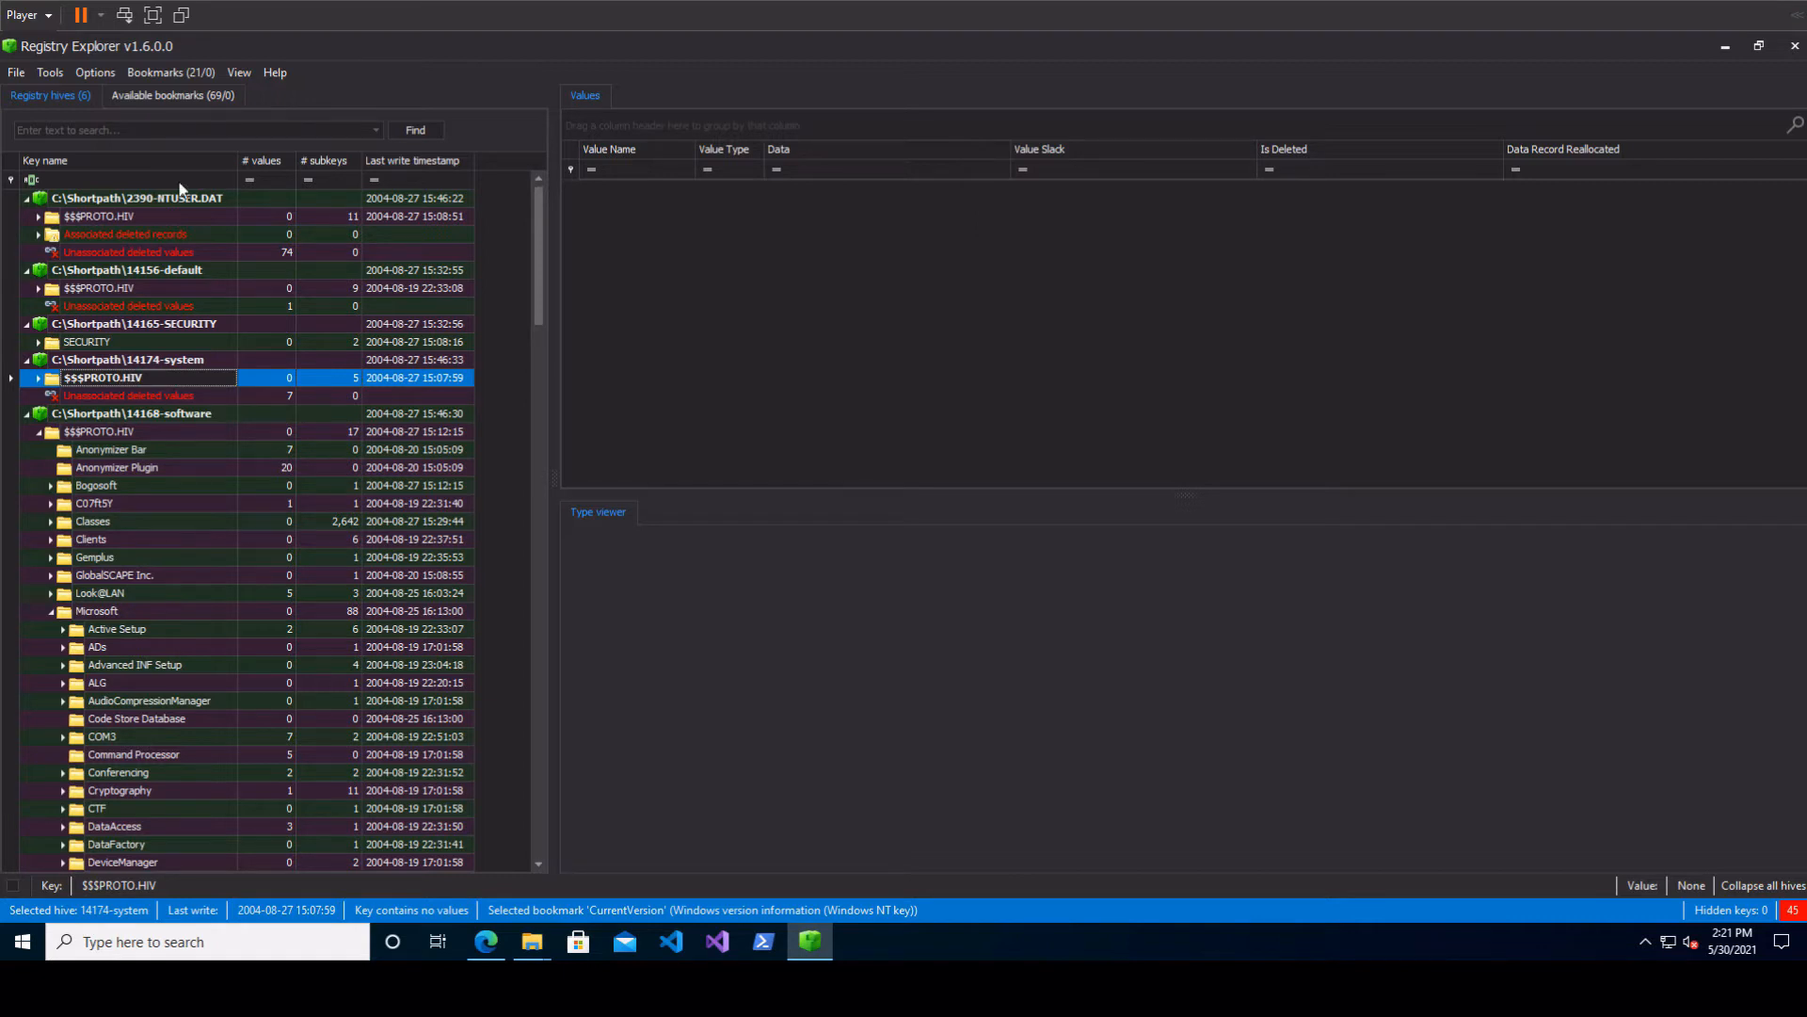
click(185, 70)
mouse_move(218, 94)
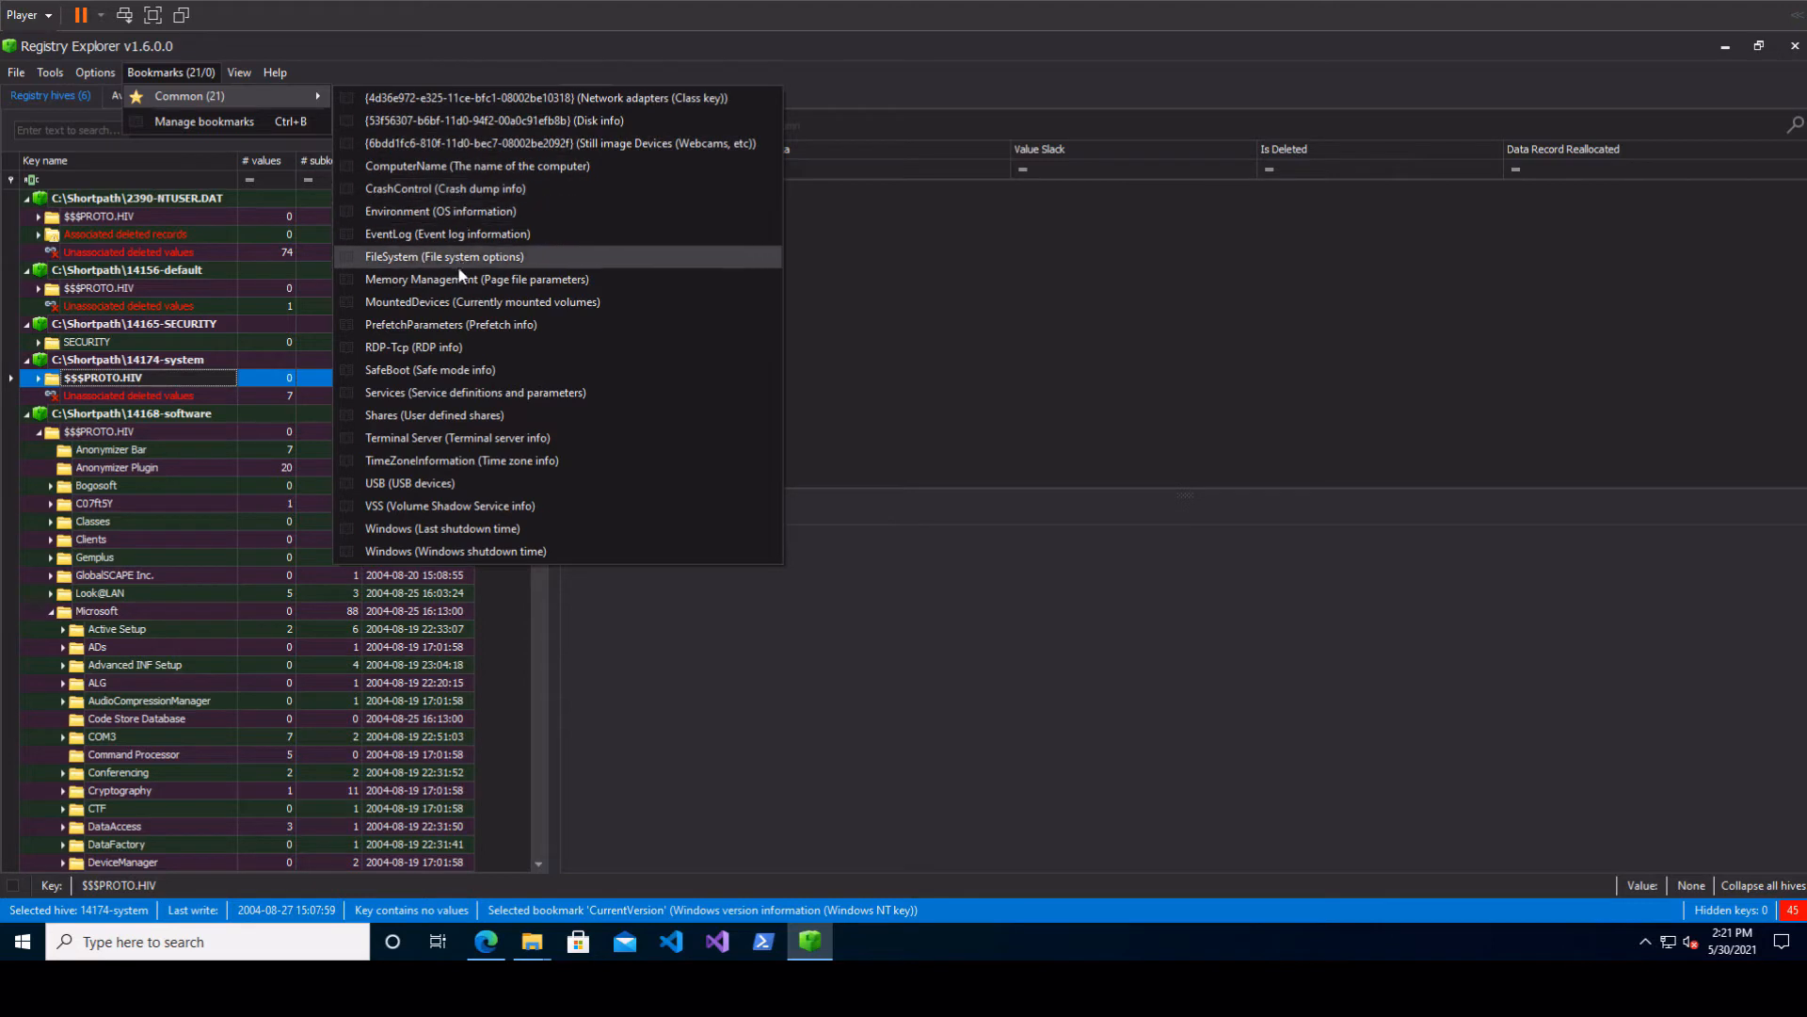
click(497, 461)
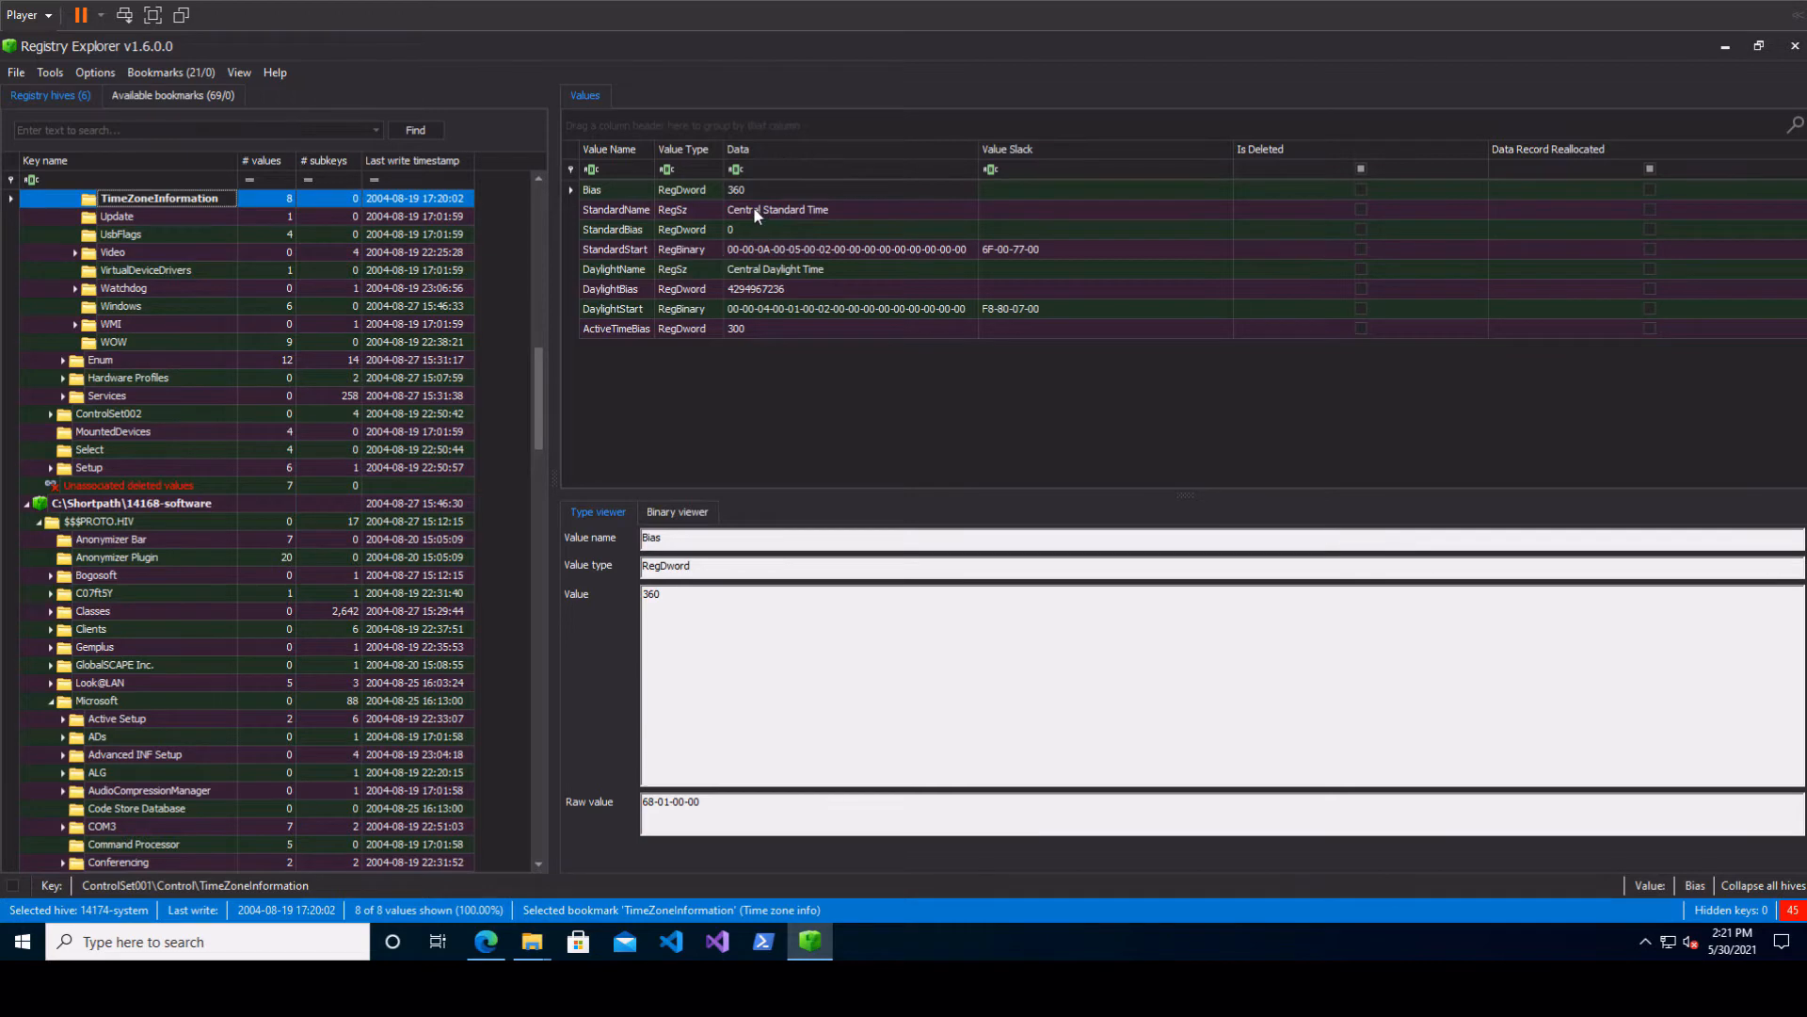
- Examine the StandardName, DaylightName and DaylightBias values of the TimeZoneInformation key
click(755, 210)
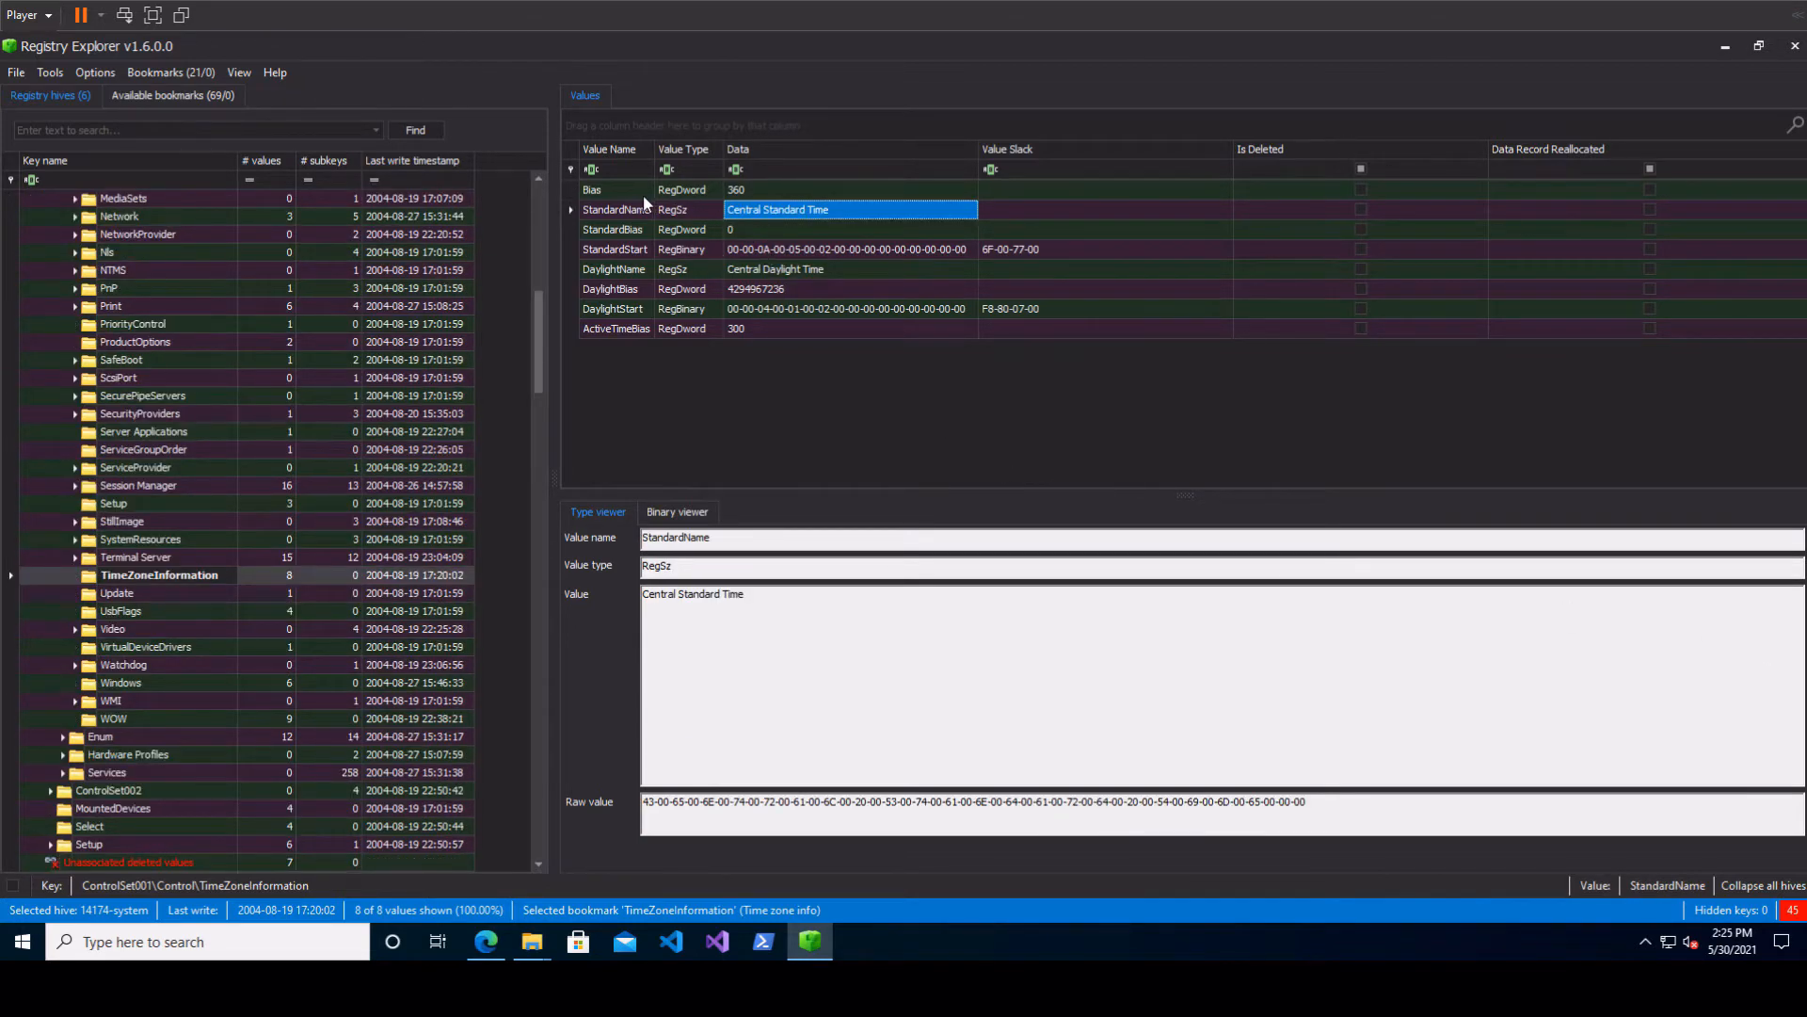
click(640, 270)
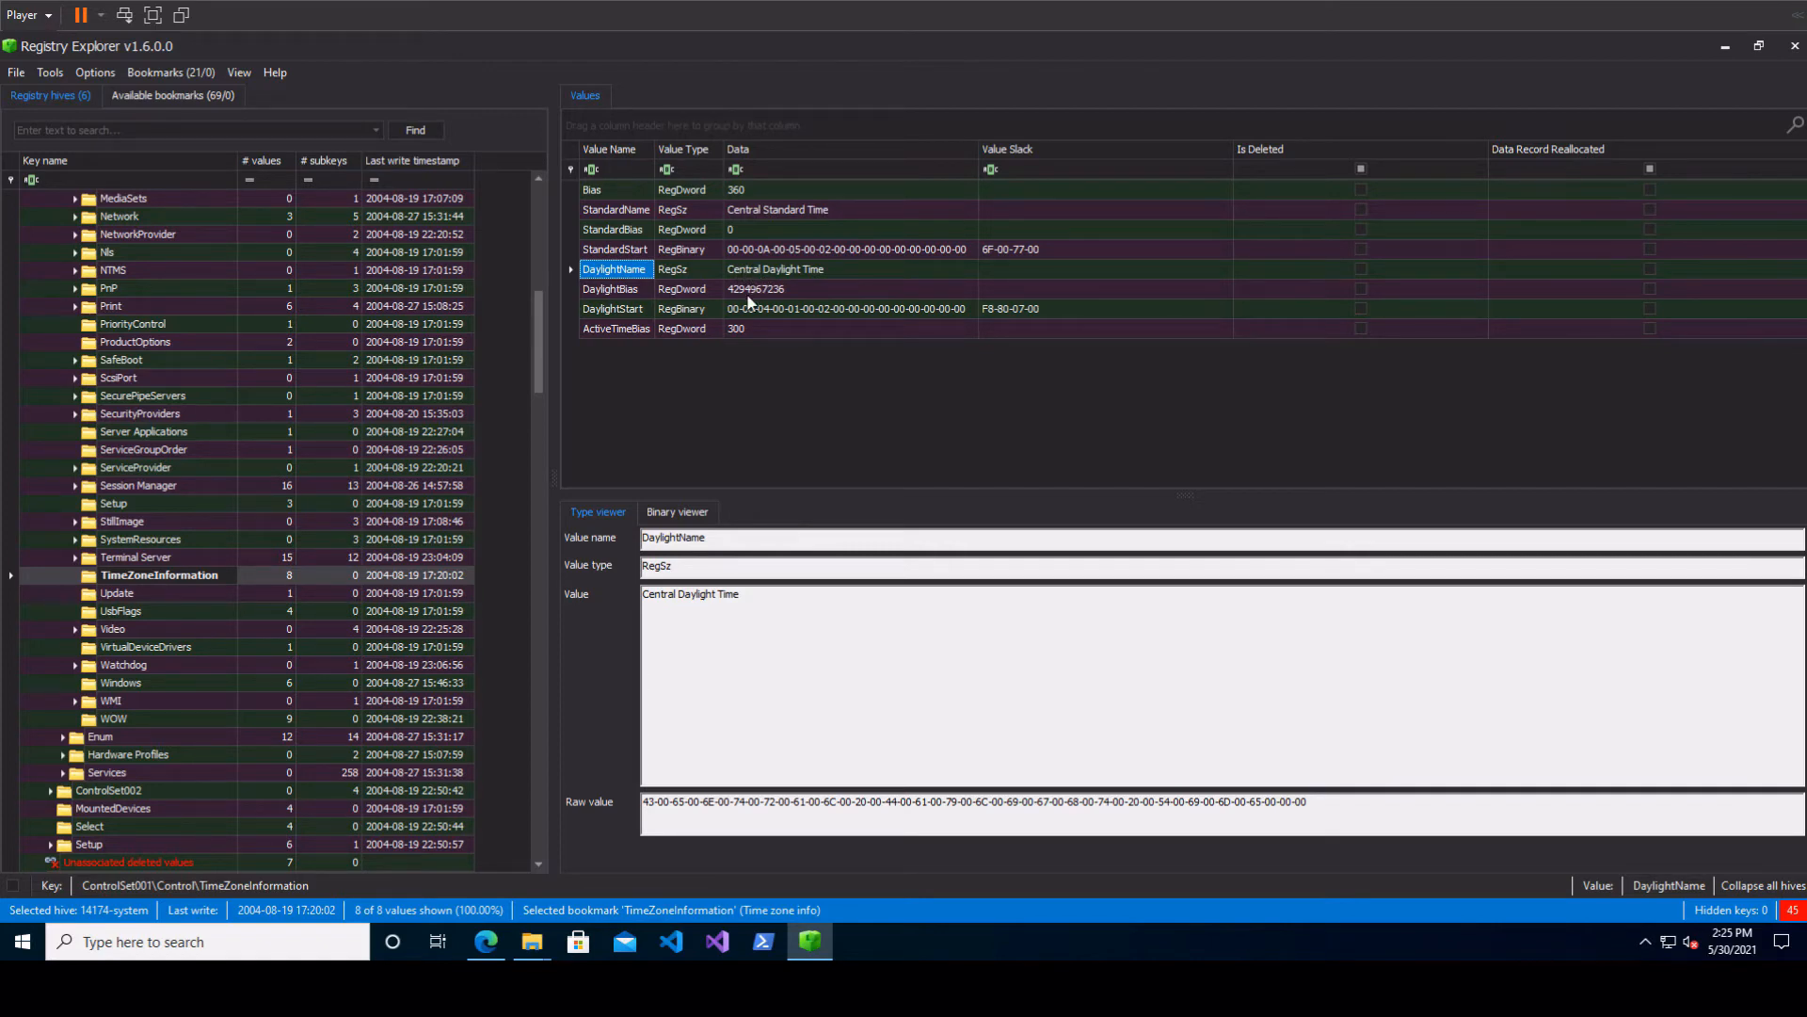
click(767, 292)
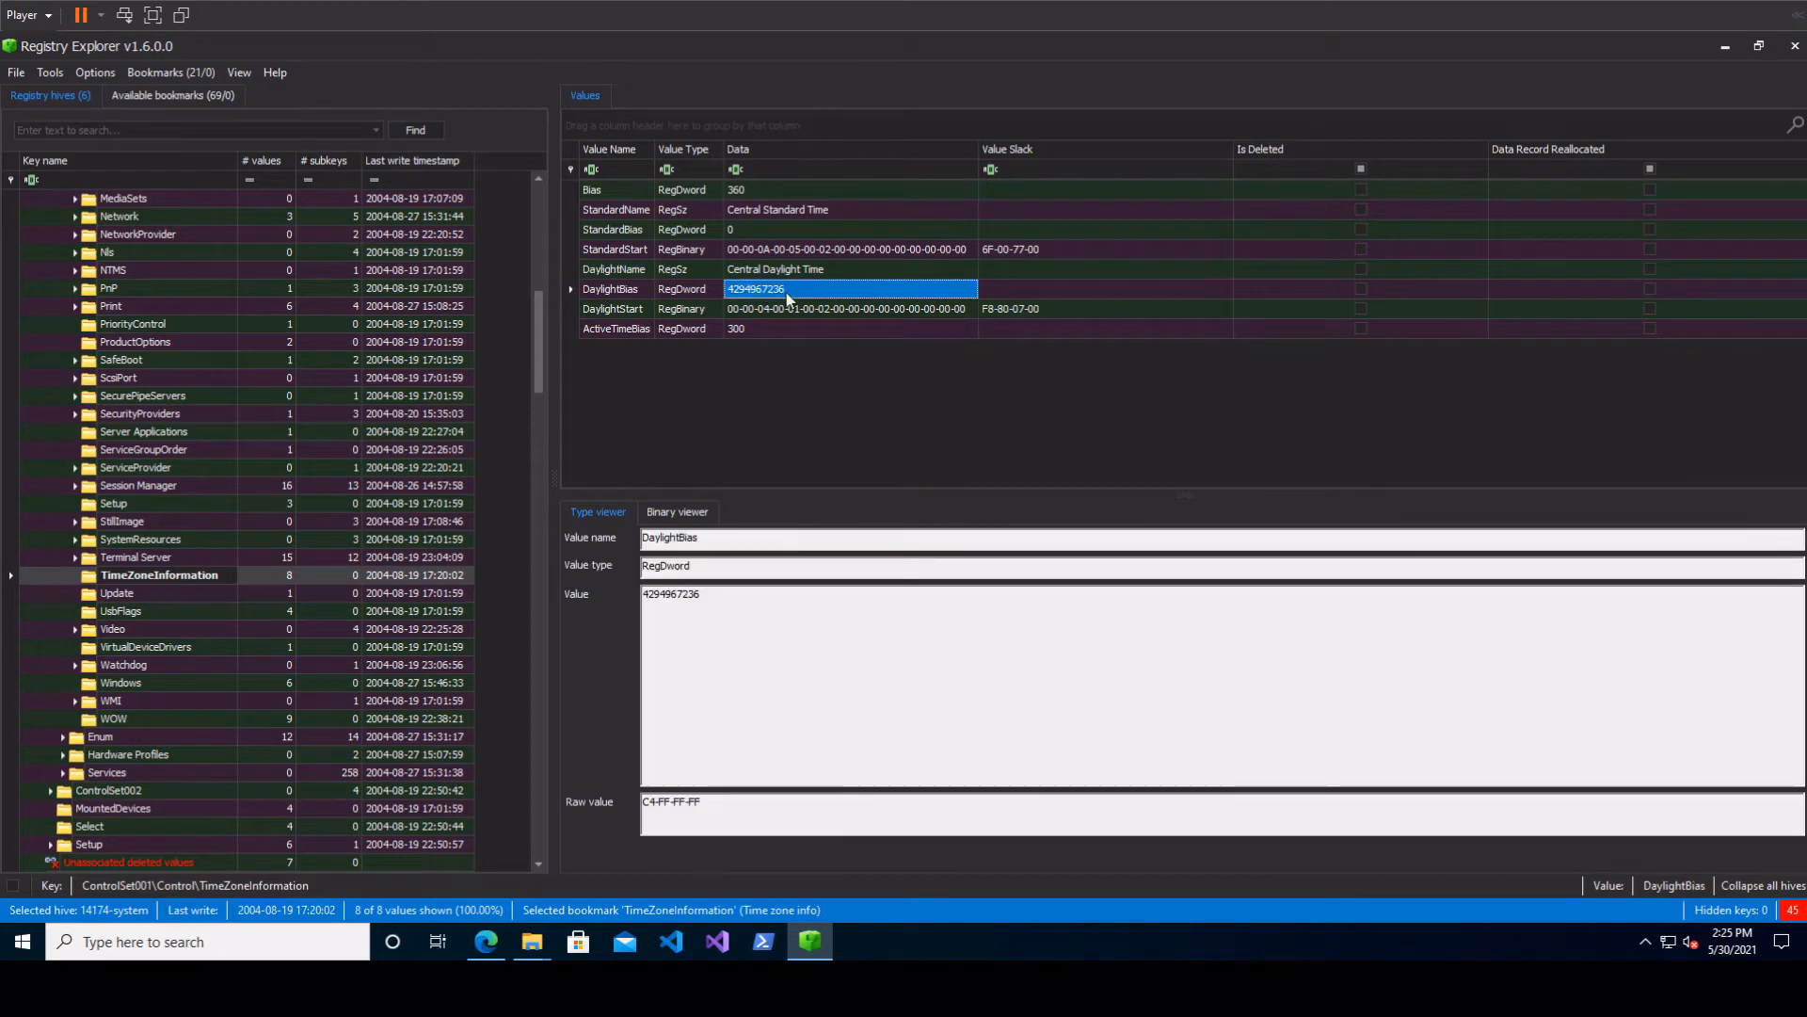
- Check the 8 bit signed reading of DaylightBias in the Data Interpreter, and view the DaylightStart value
right_click(791, 296)
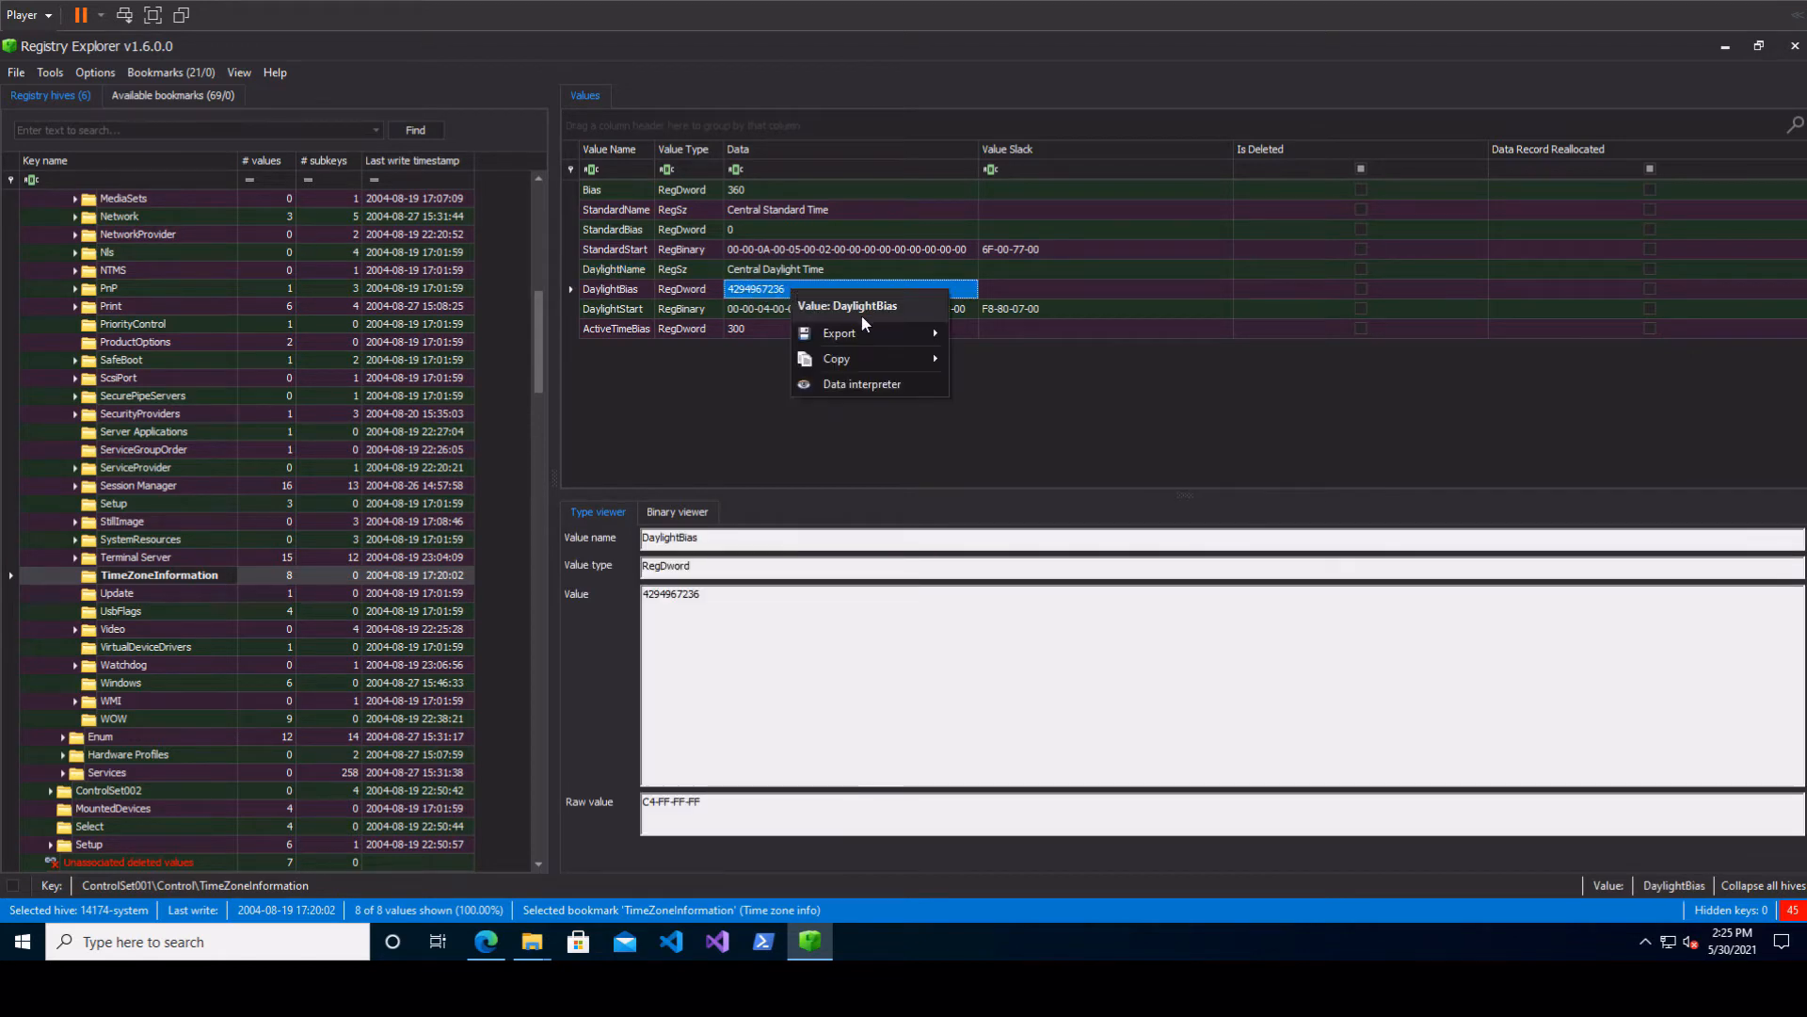
click(866, 377)
click(1408, 215)
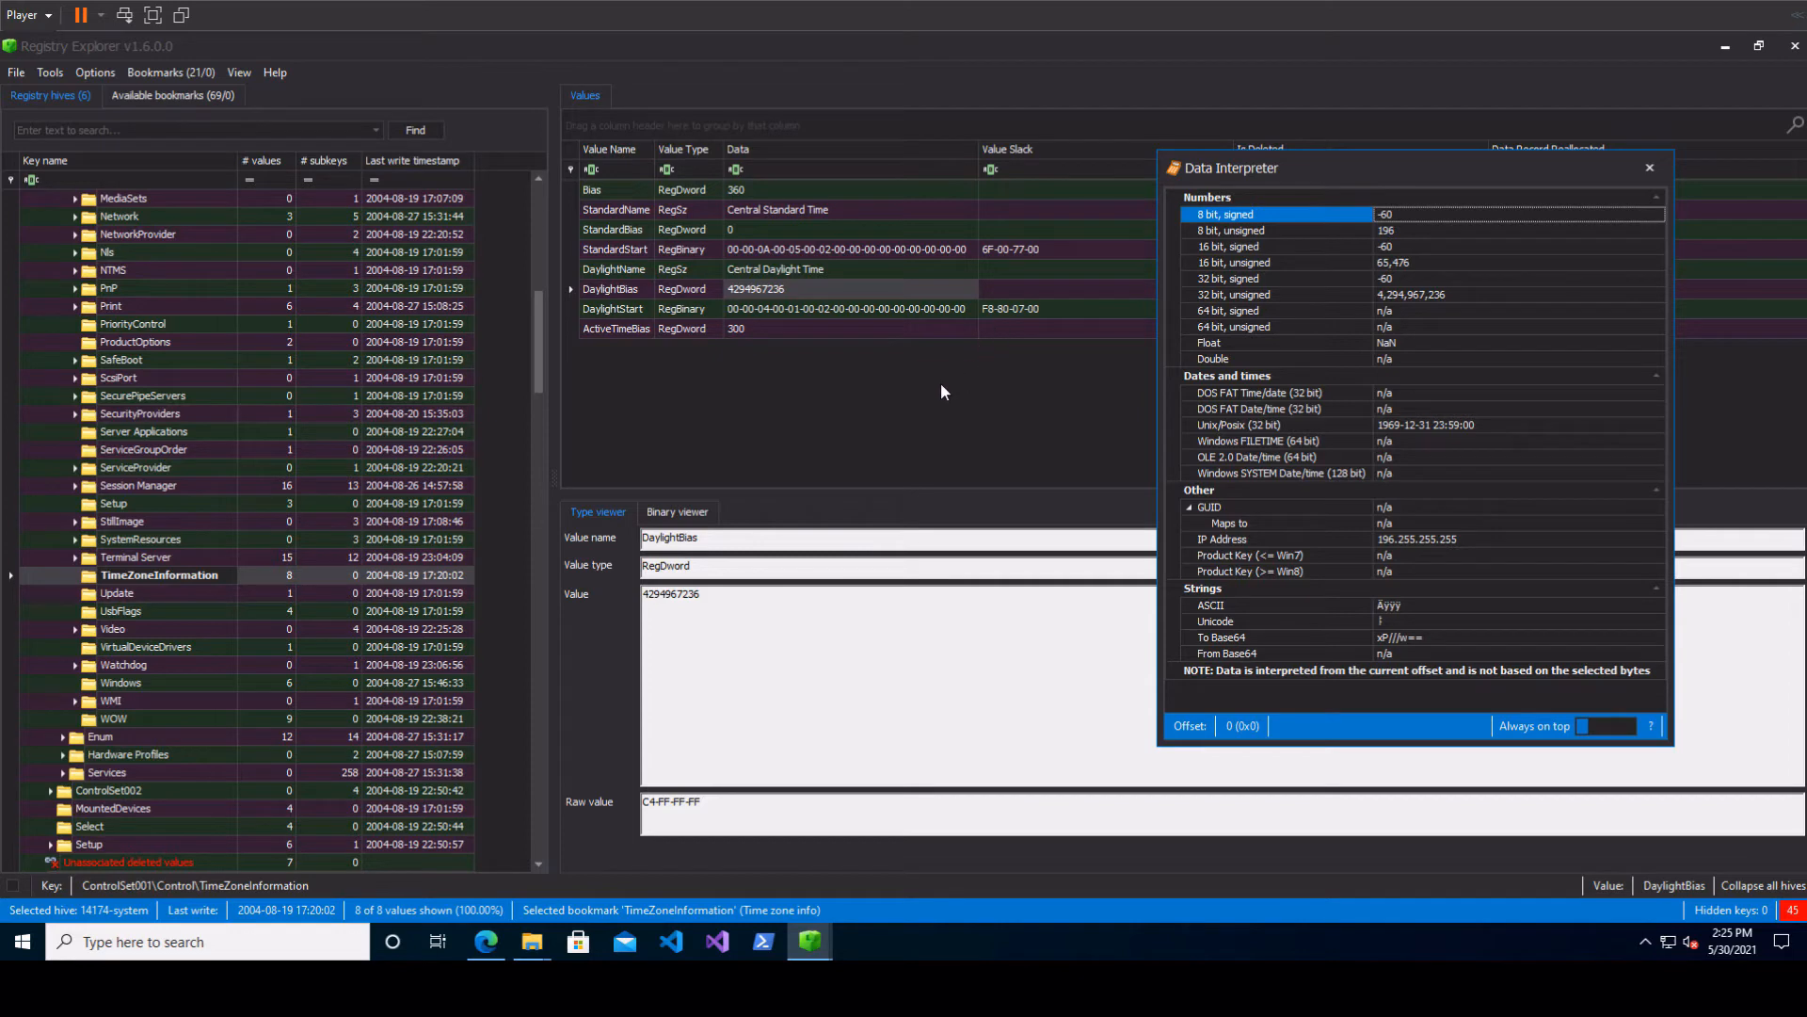
click(894, 307)
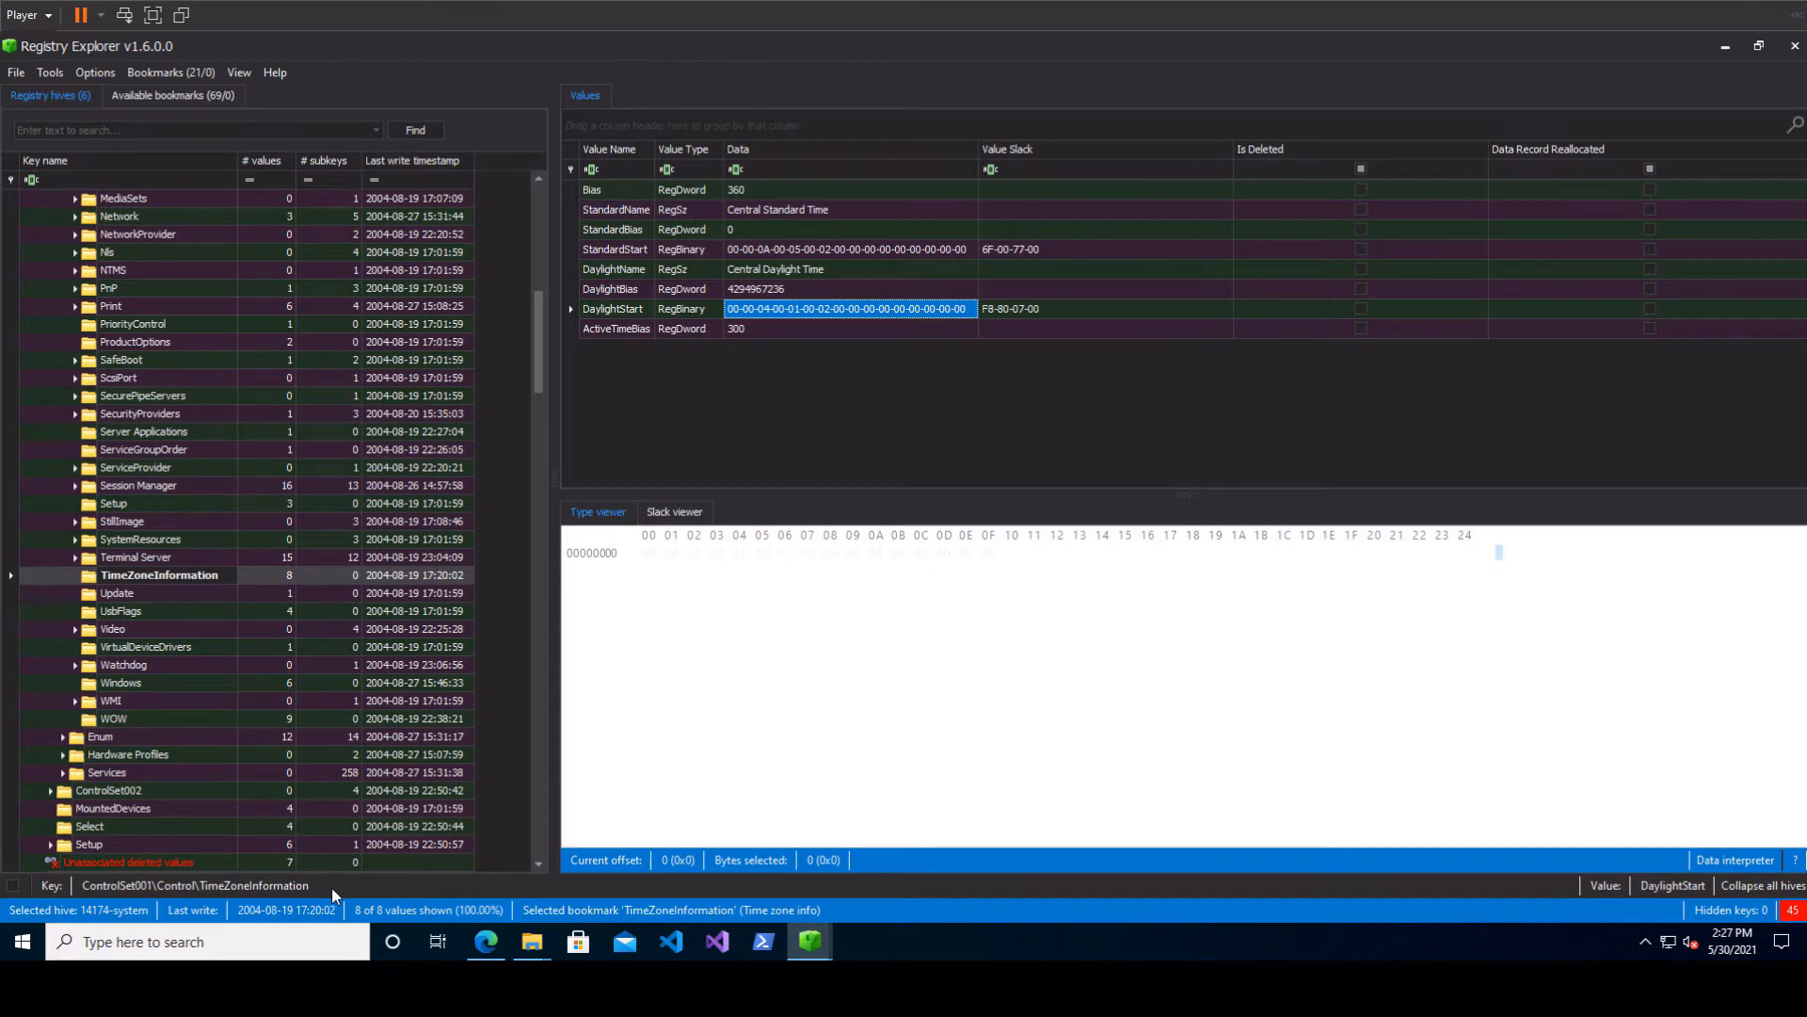
- Collapse the expanded ControlSet001 key in the 14174-system hive
scroll(207, 648, up, 8)
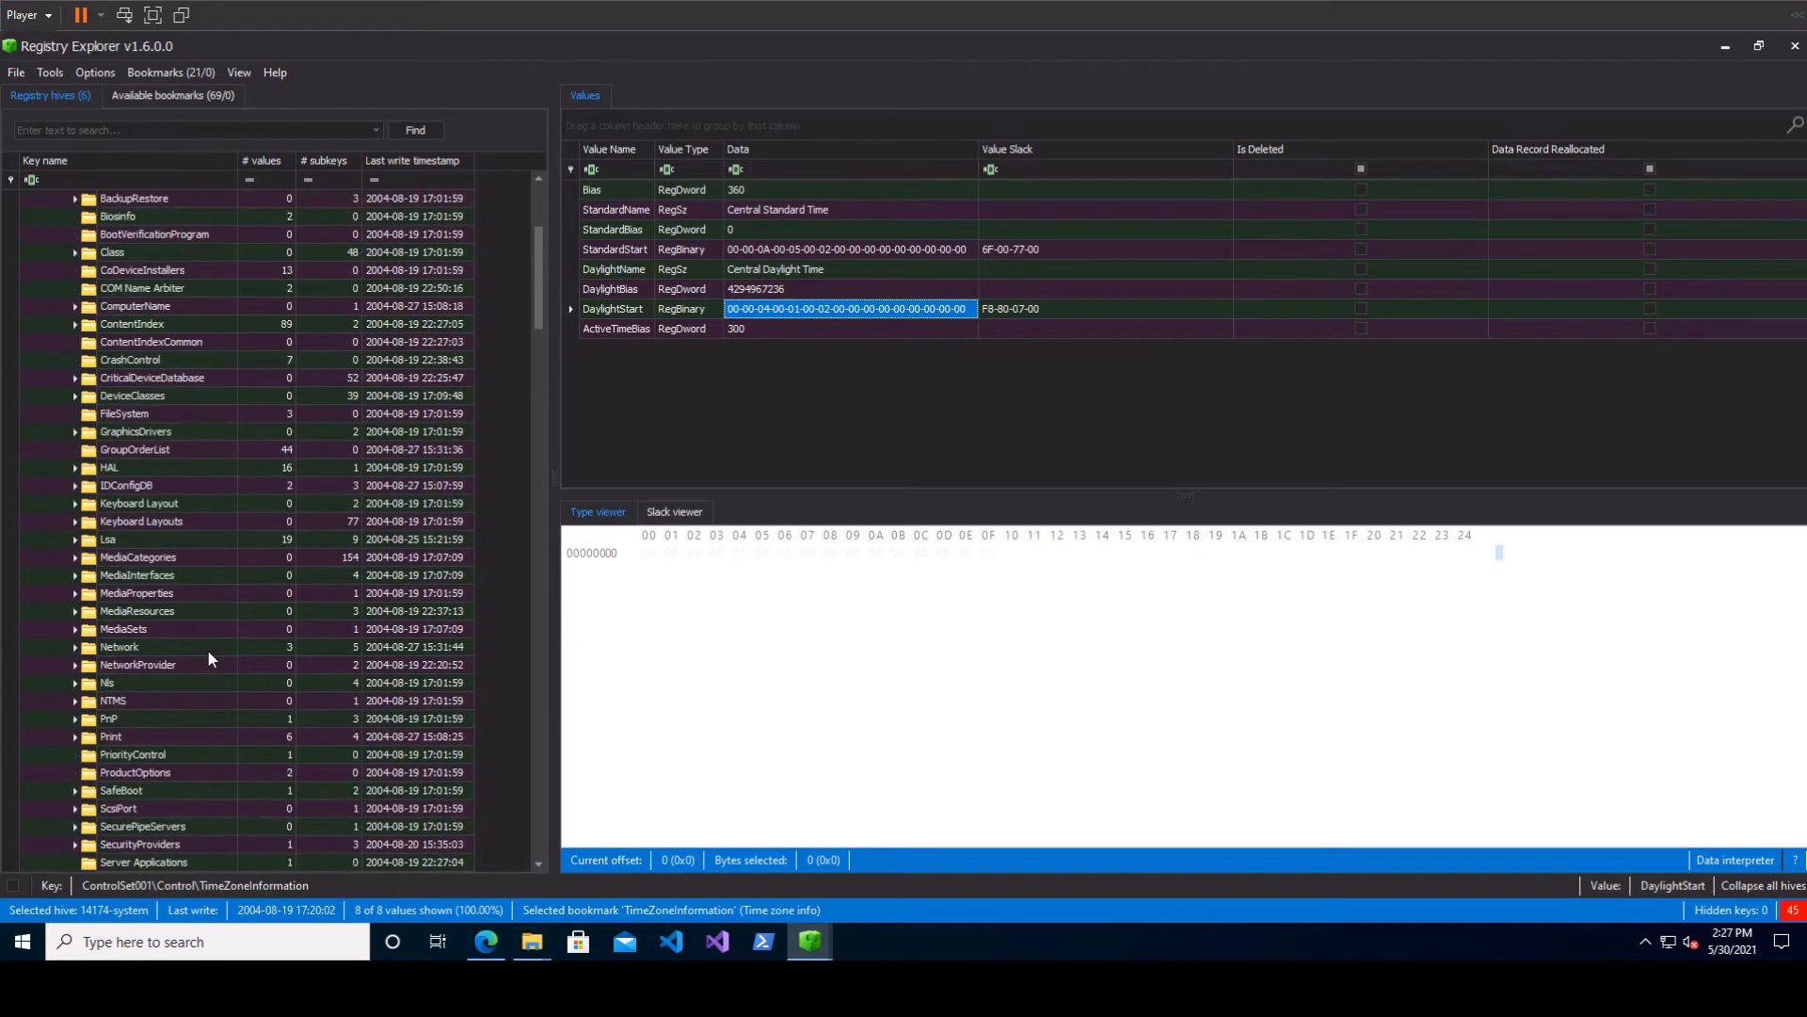
scroll(207, 647, up, 5)
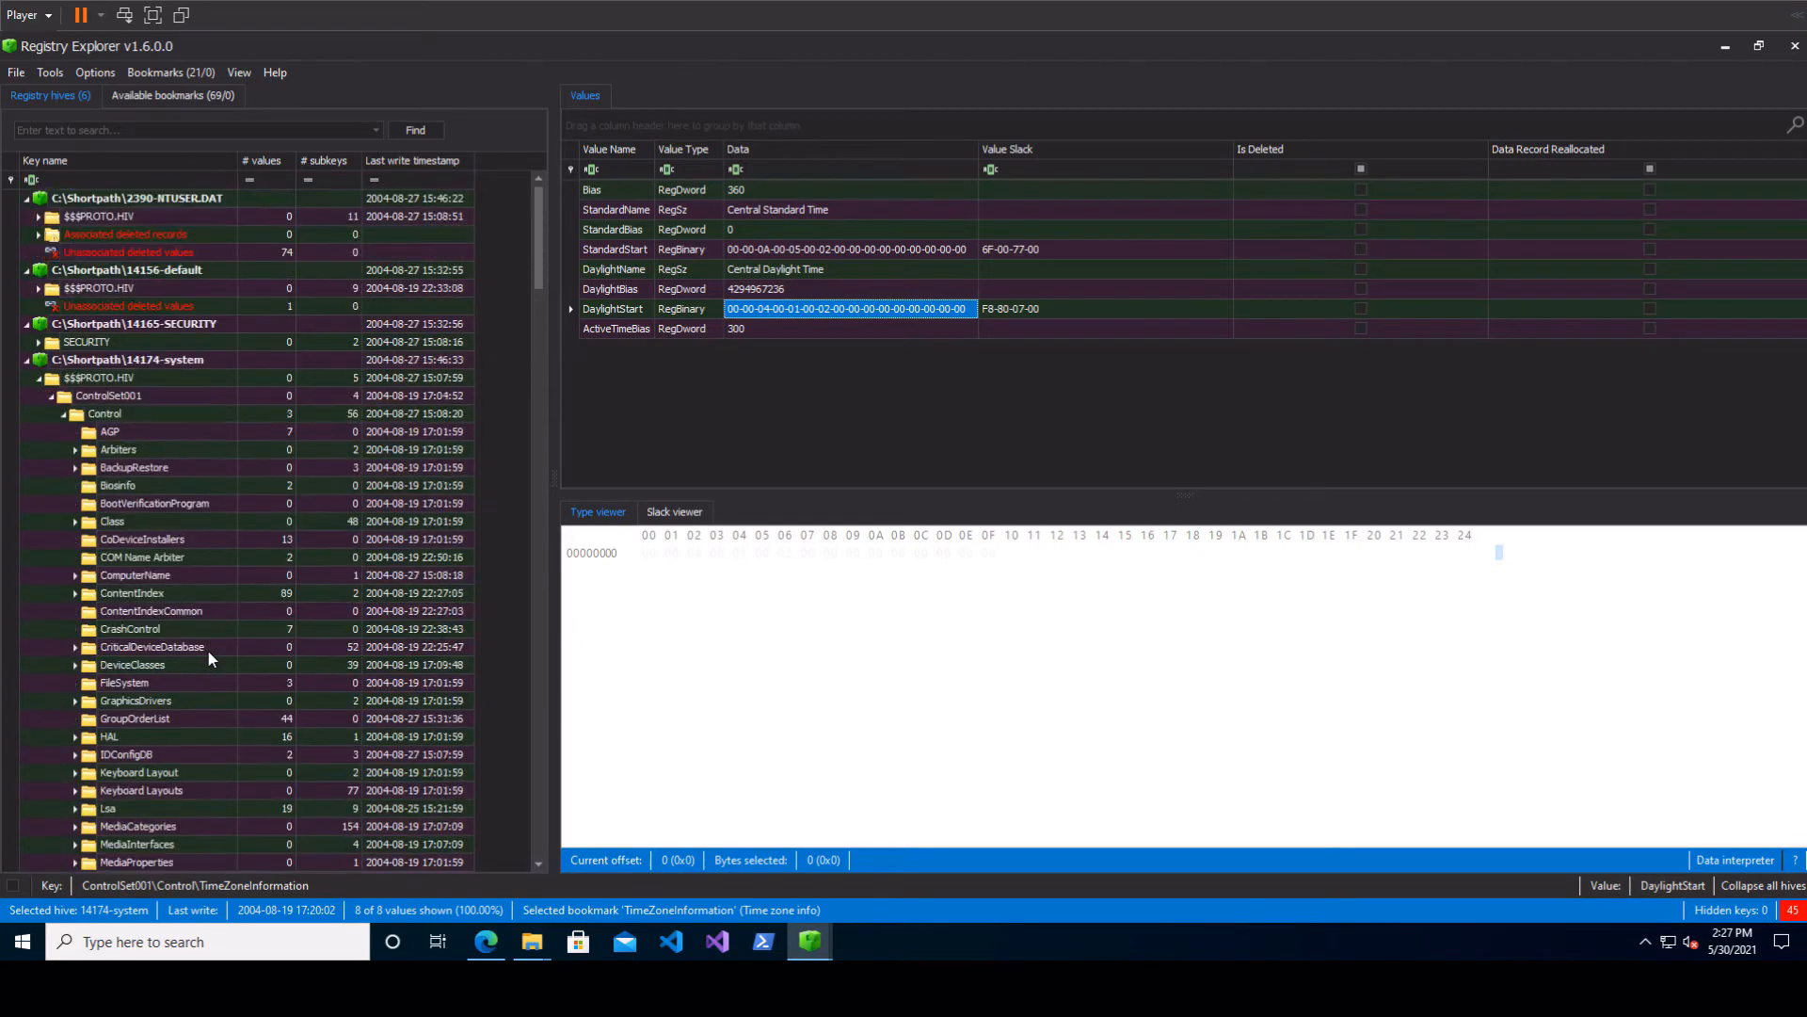
double_click(87, 397)
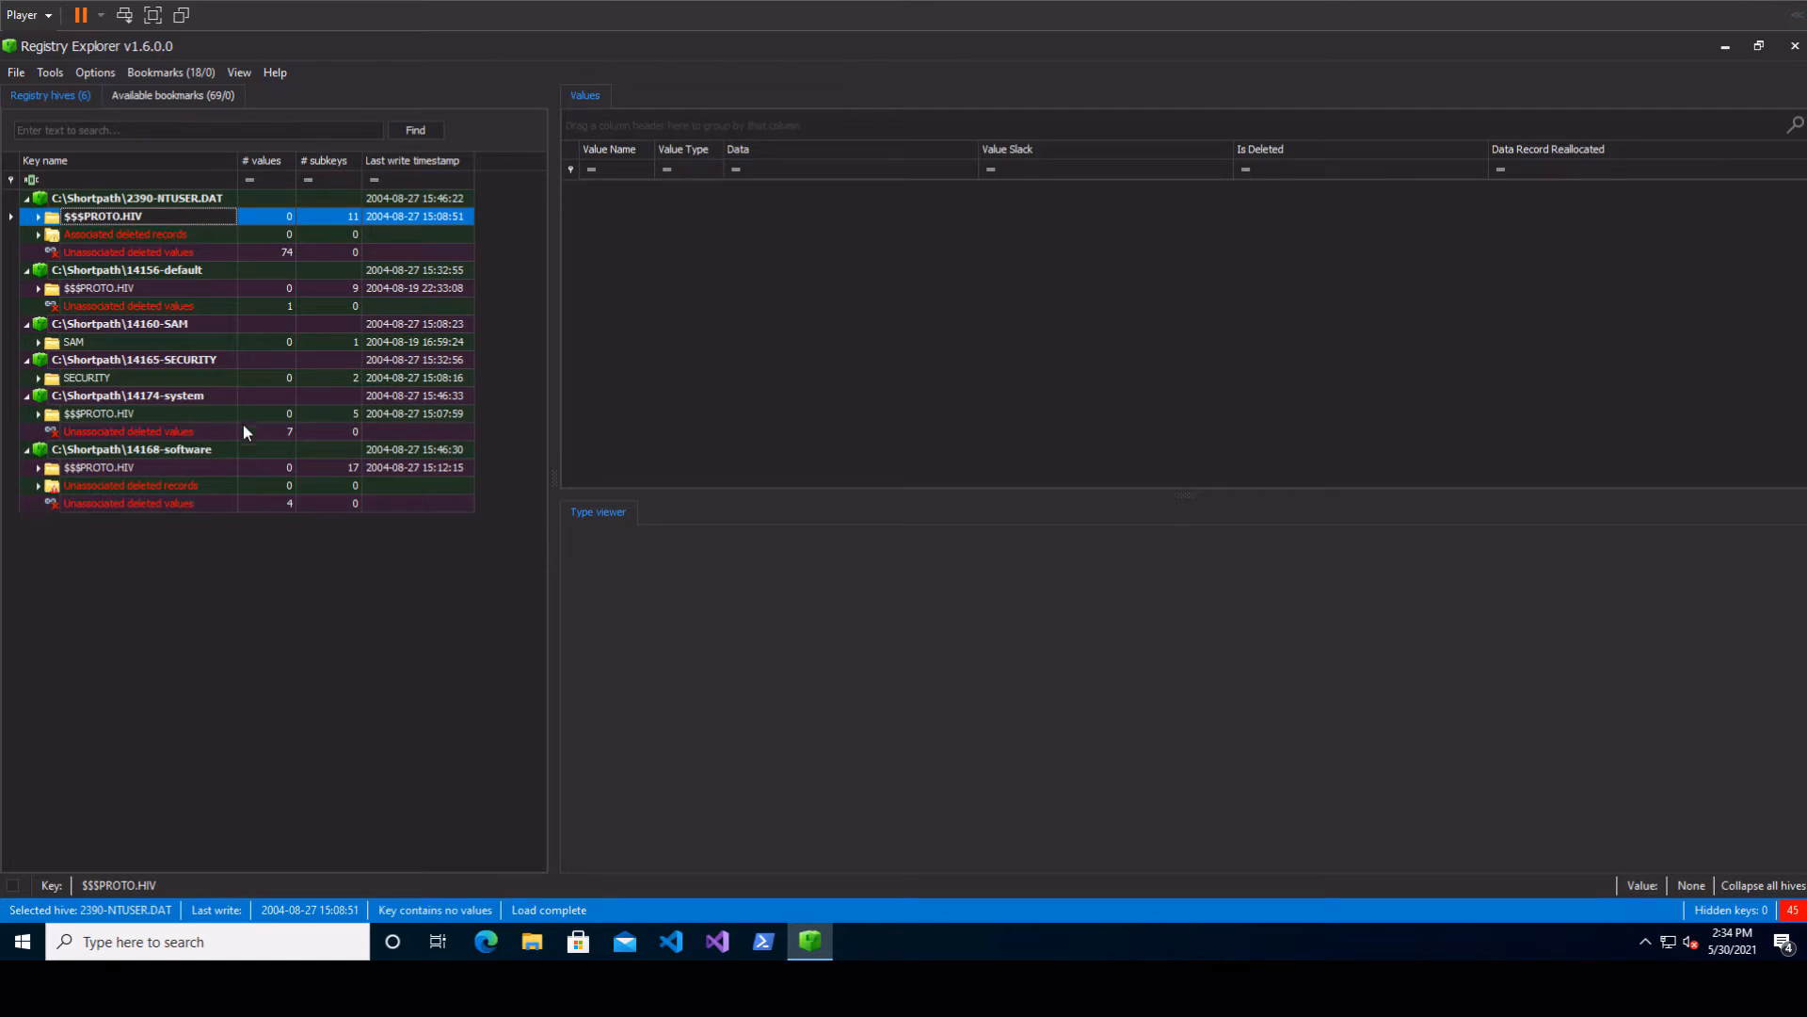
- Select the root key of the 14168-software hive and review its list of common bookmarks
click(218, 399)
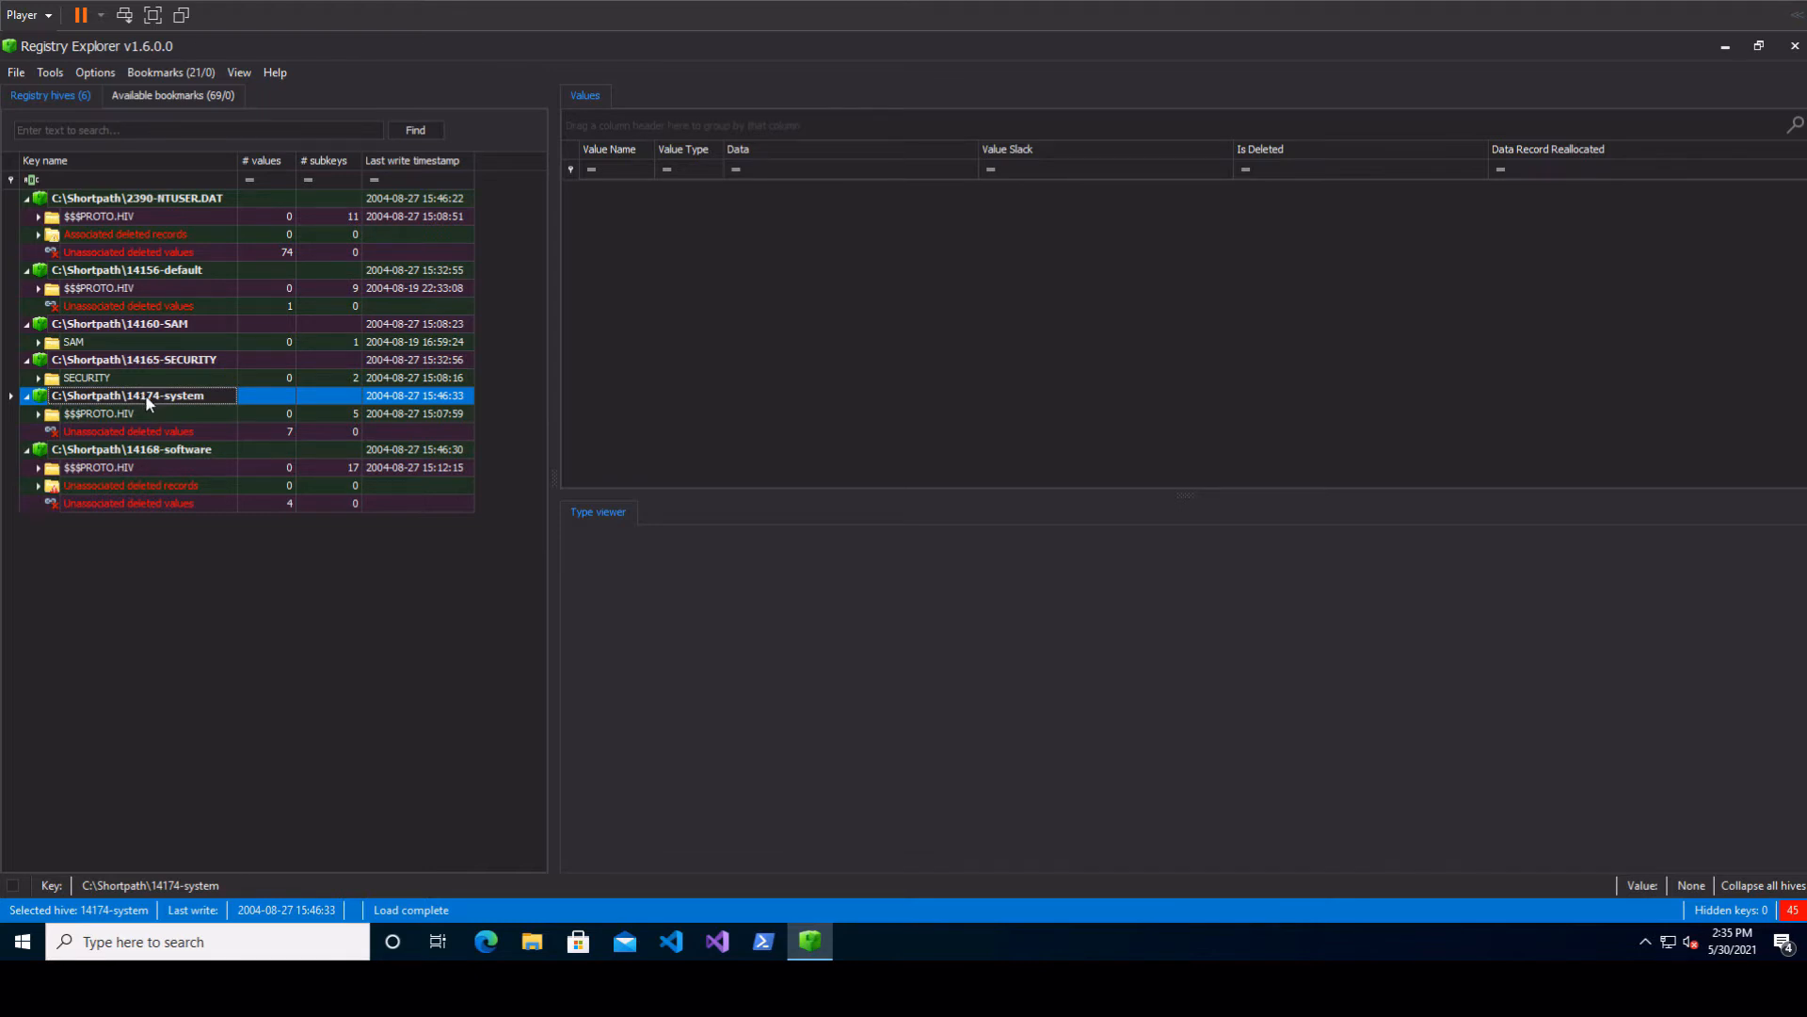
click(150, 449)
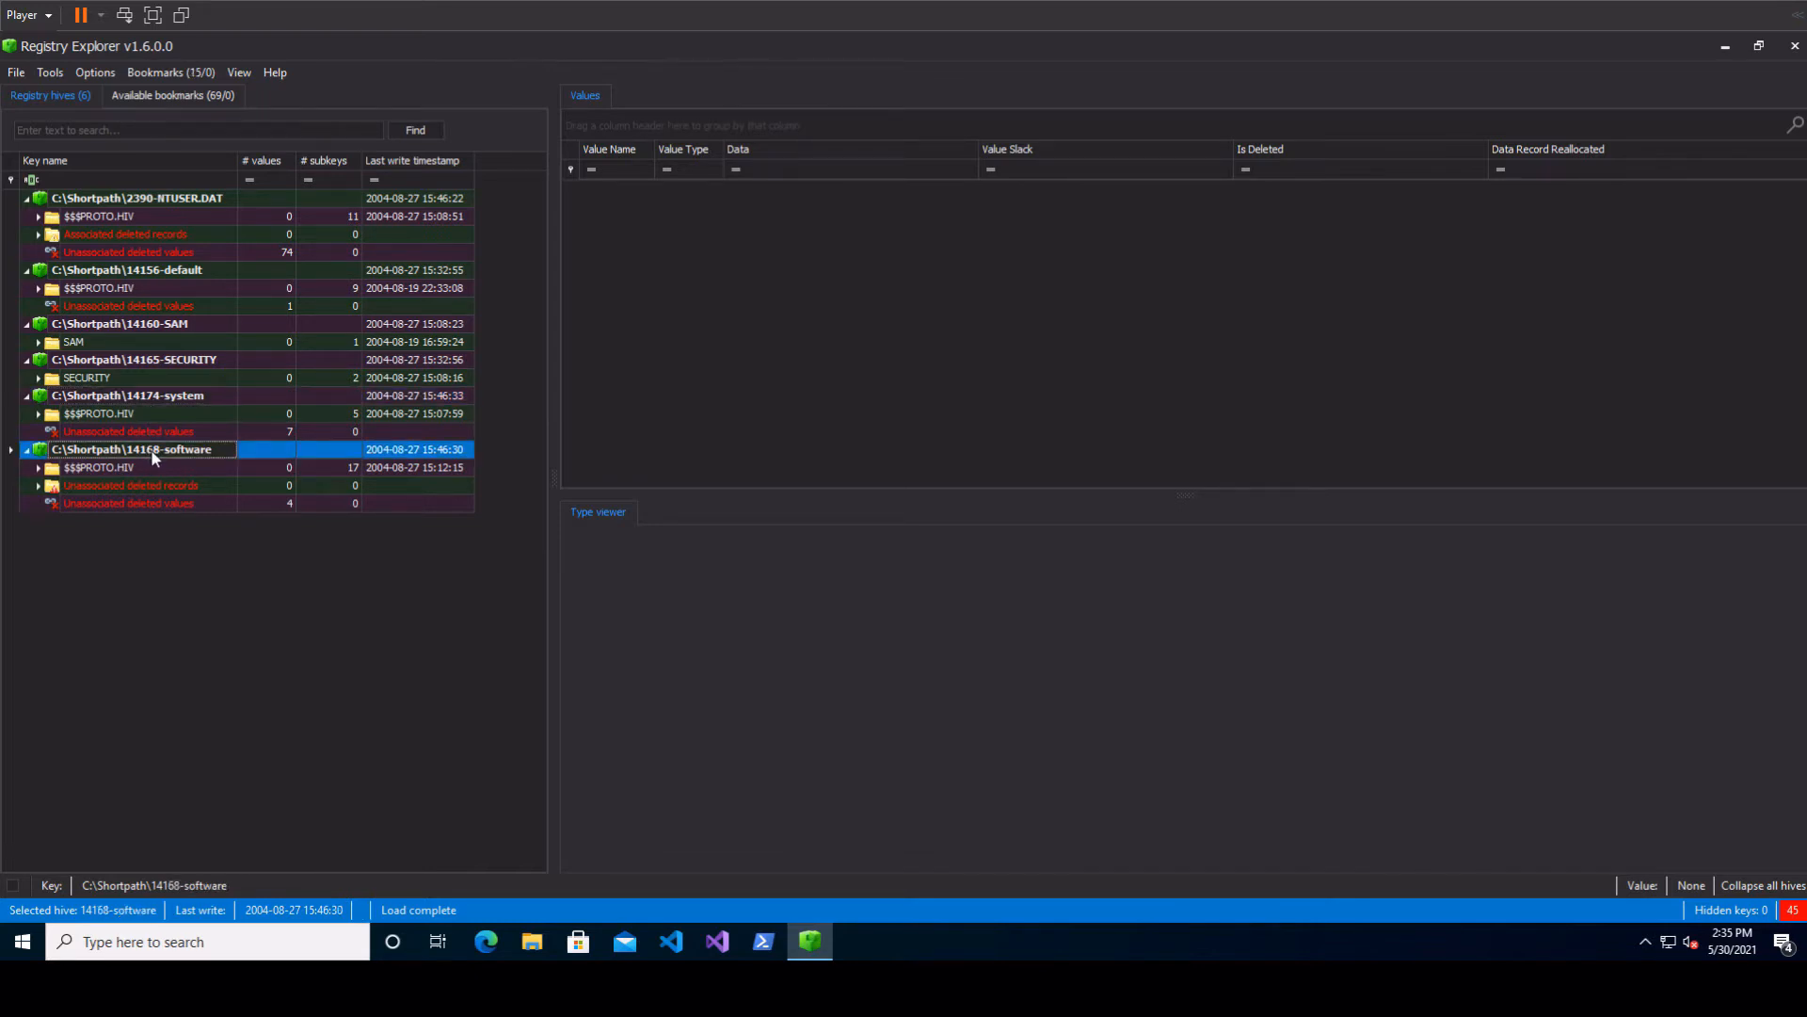
click(92, 466)
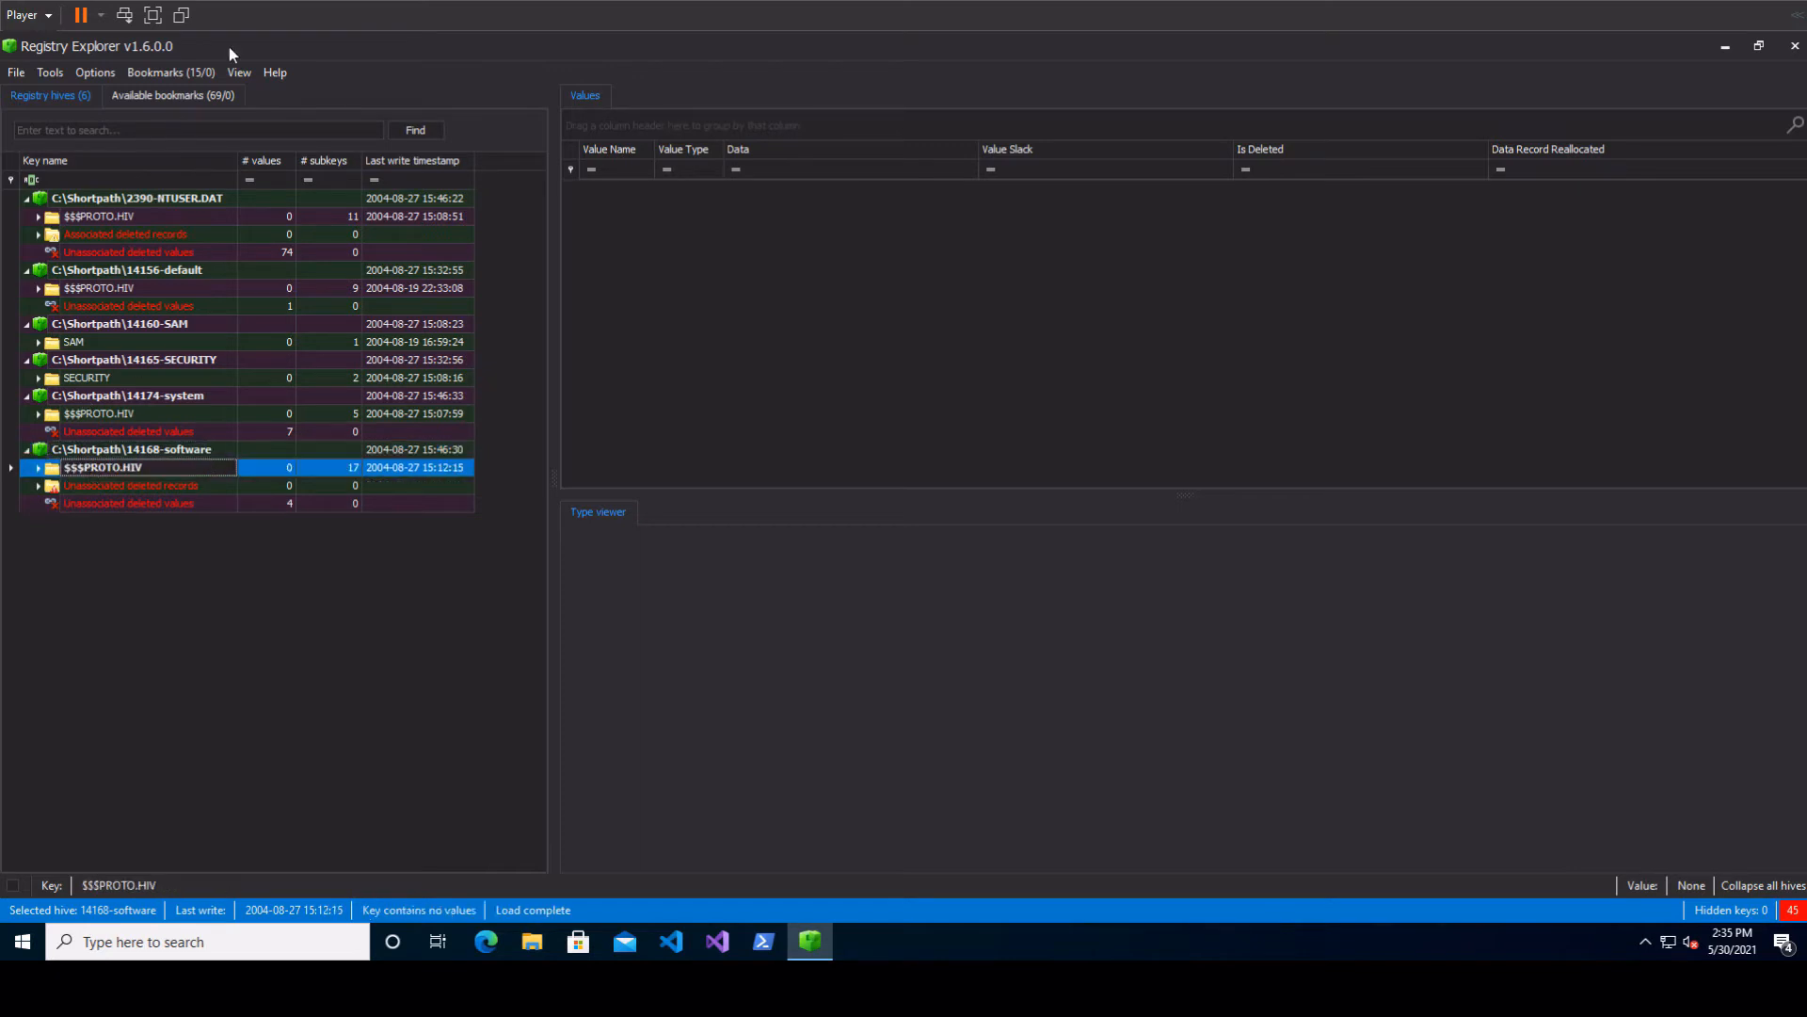
click(171, 75)
mouse_move(190, 94)
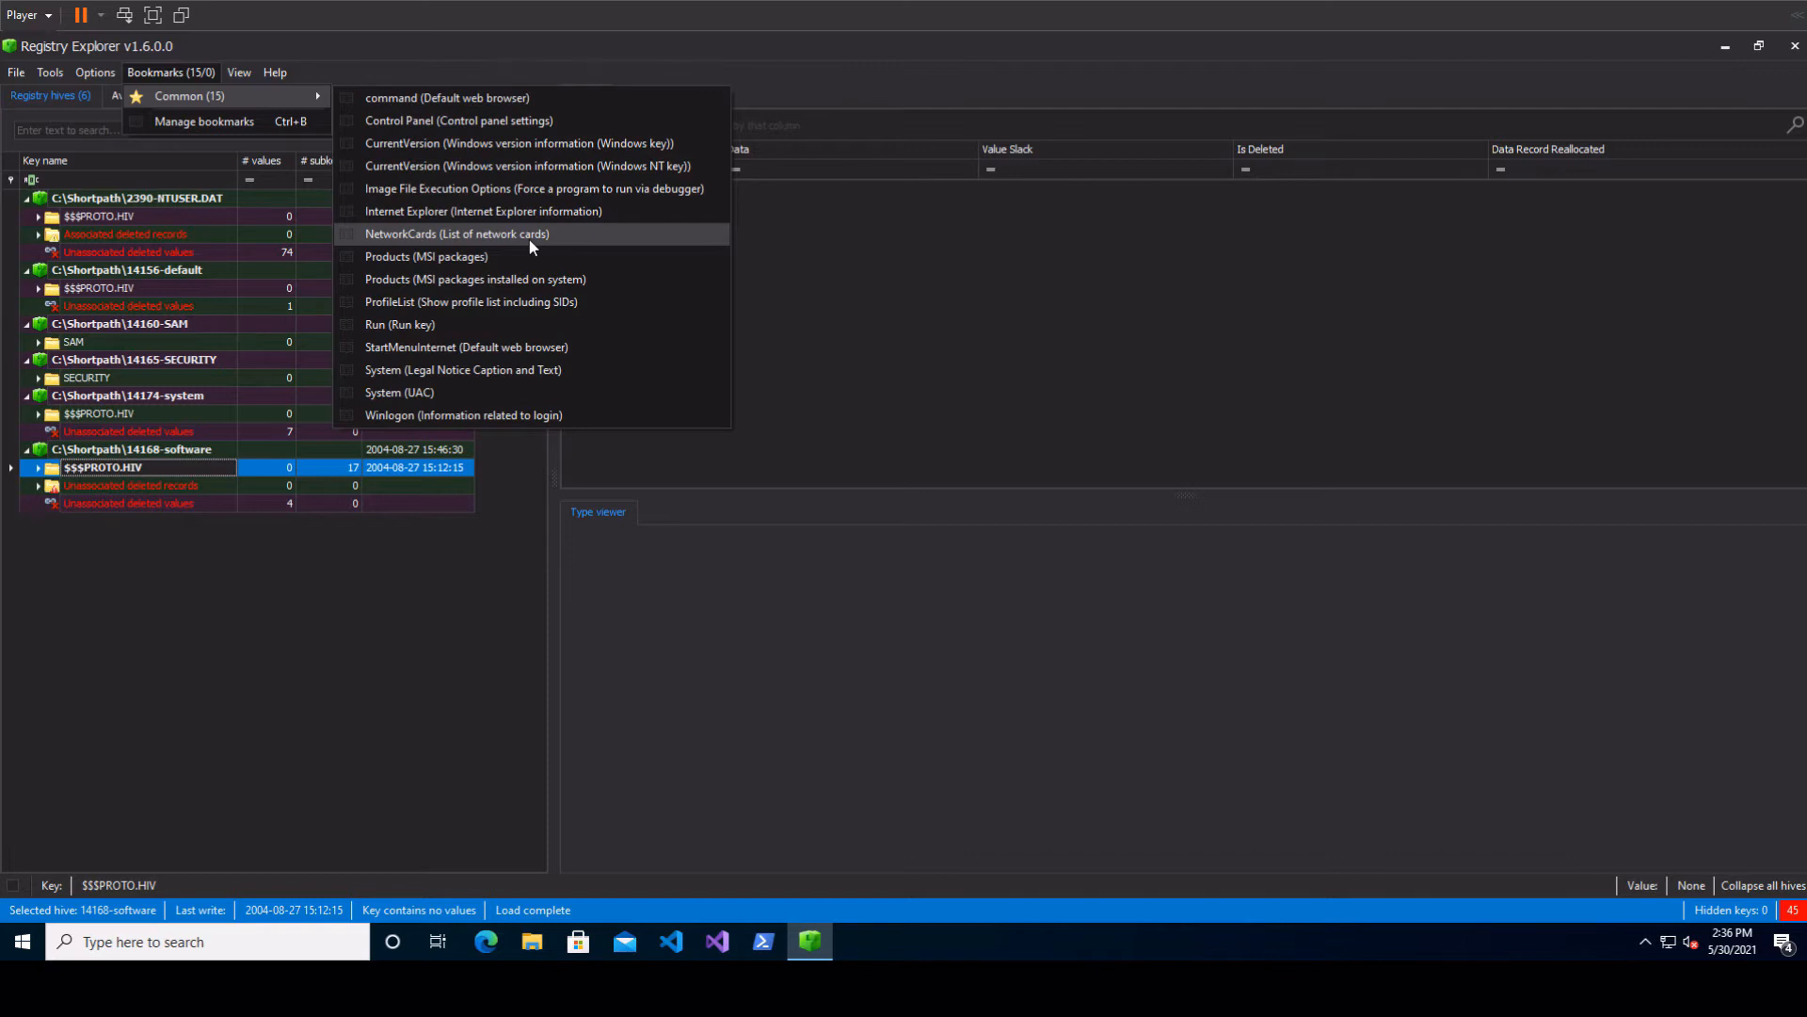
- Expand the 14168-software hive's root key down to the subkeys of Microsoft\Windows NT\CurrentVersion
click(39, 468)
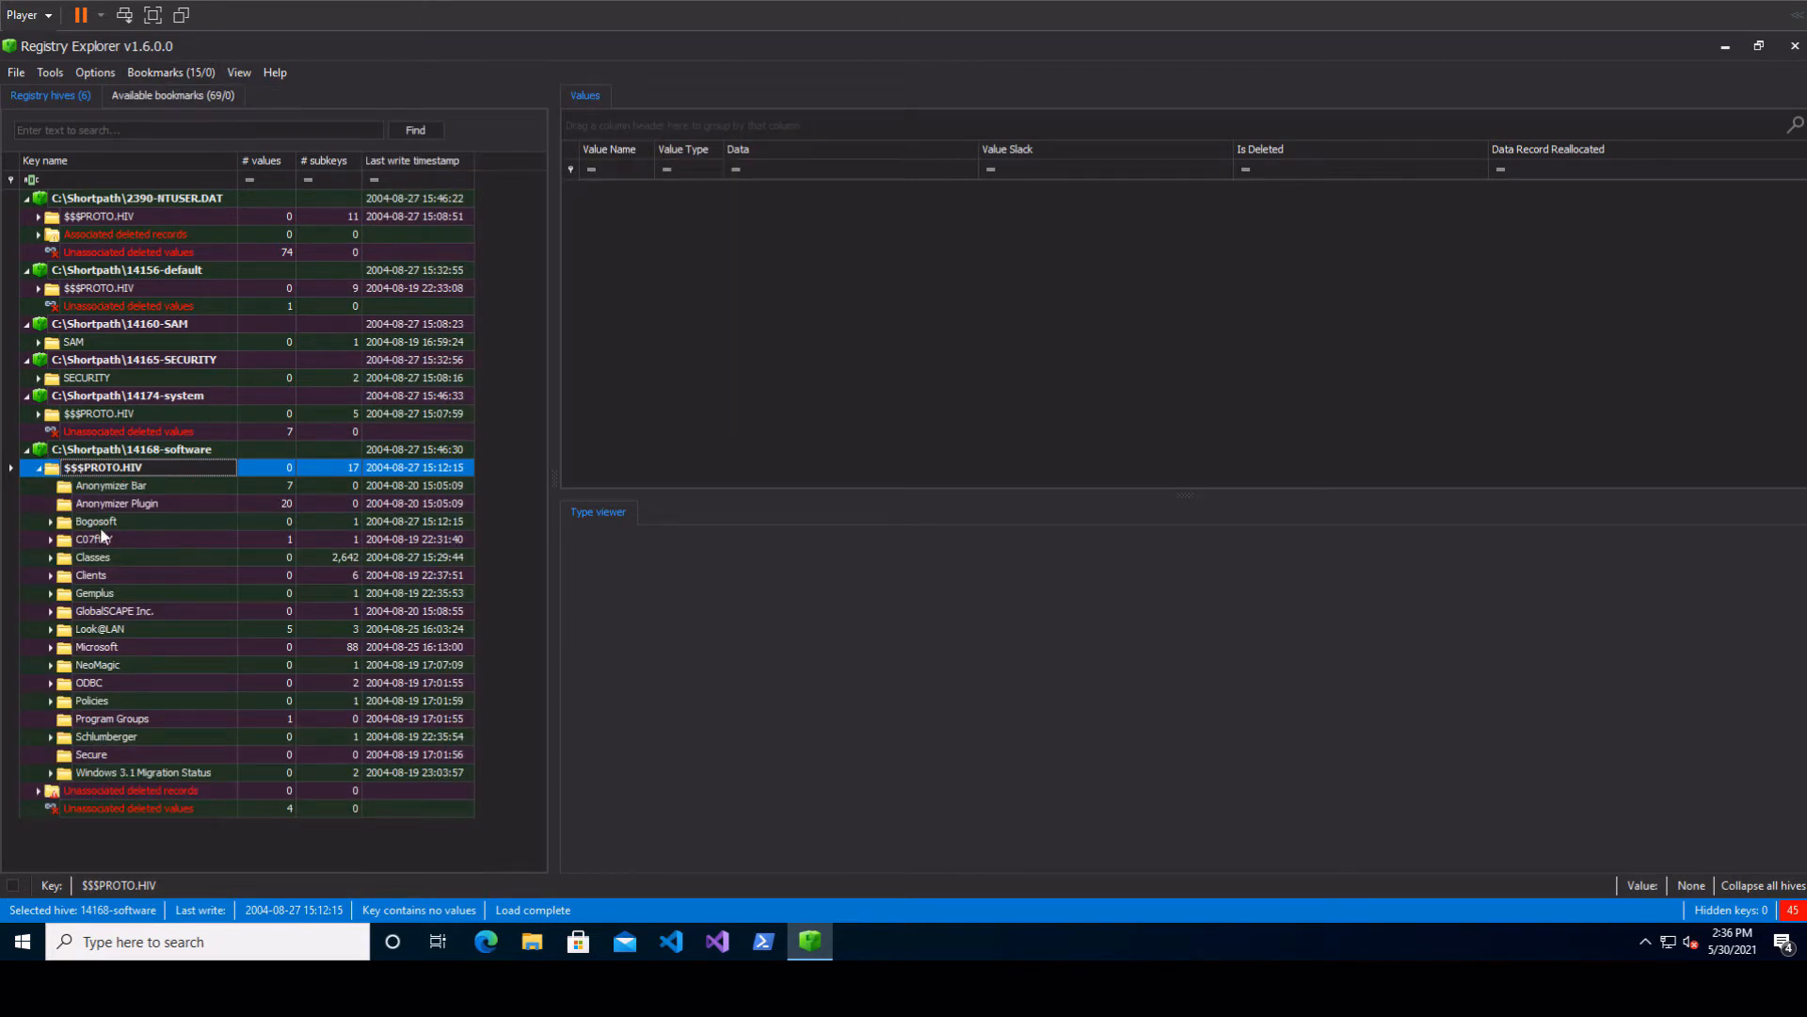
click(51, 647)
scroll(123, 715, down, 4)
scroll(122, 721, down, 18)
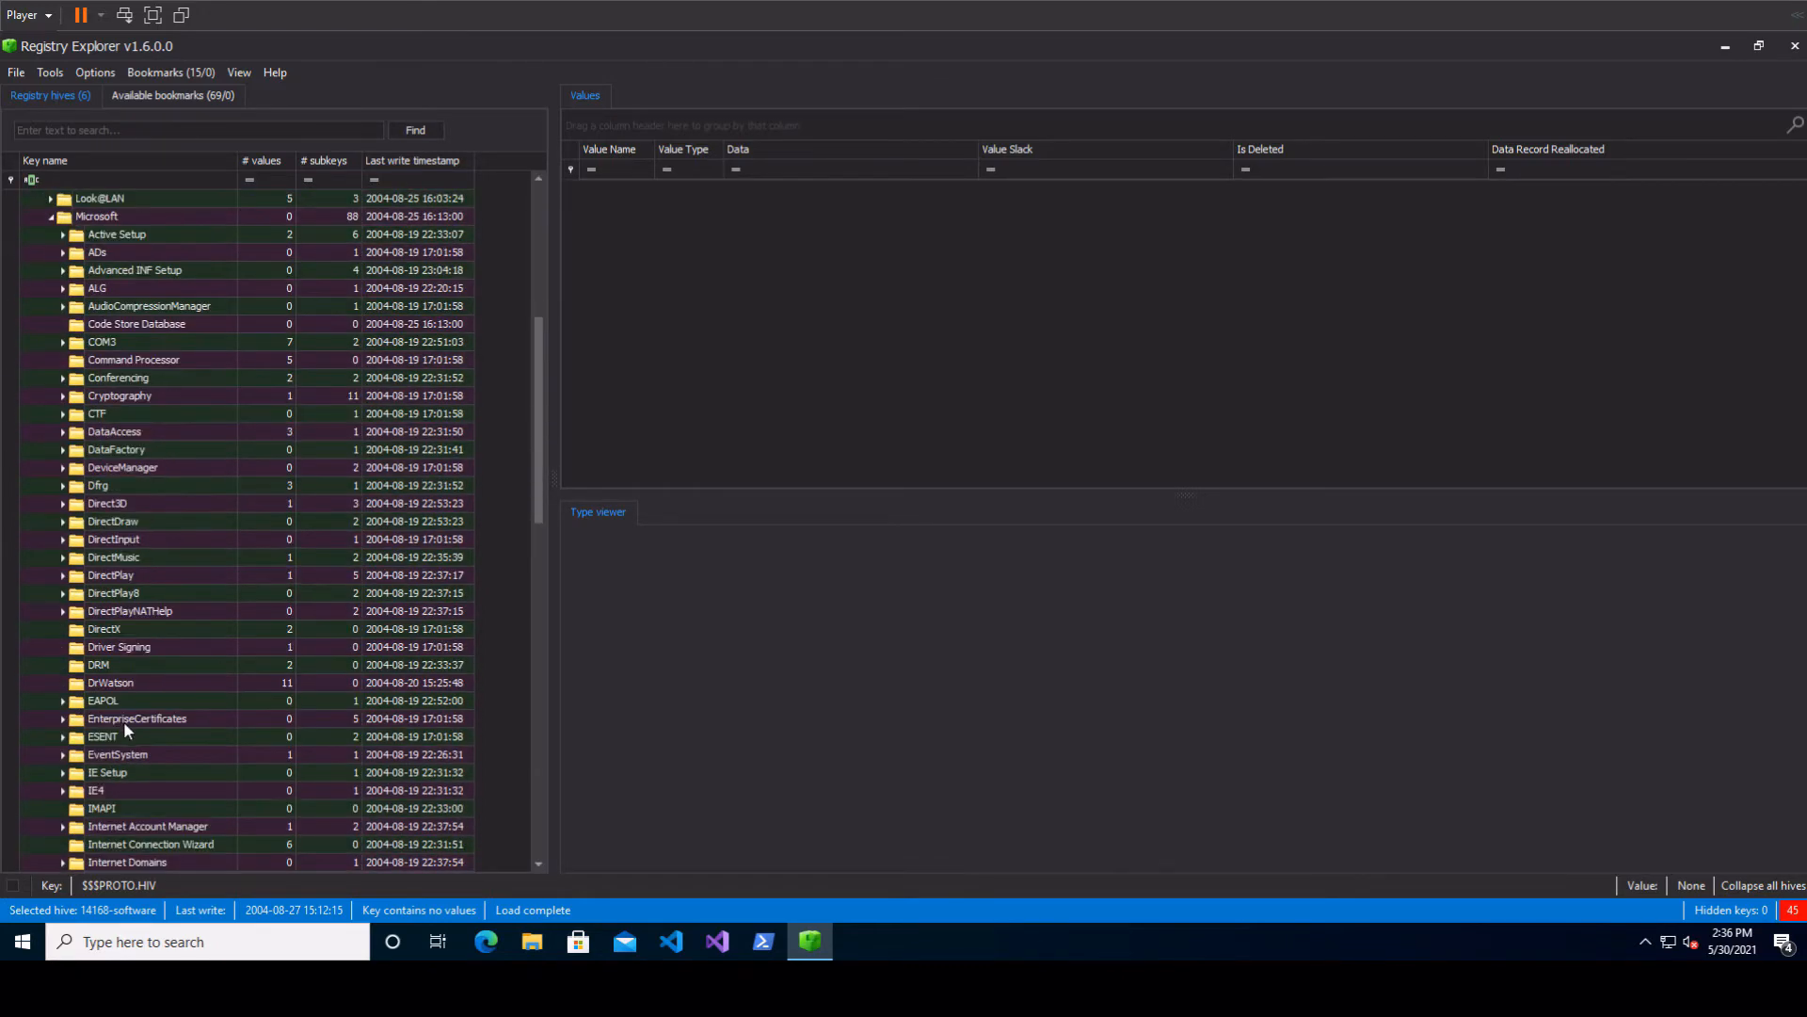
scroll(104, 800, down, 6)
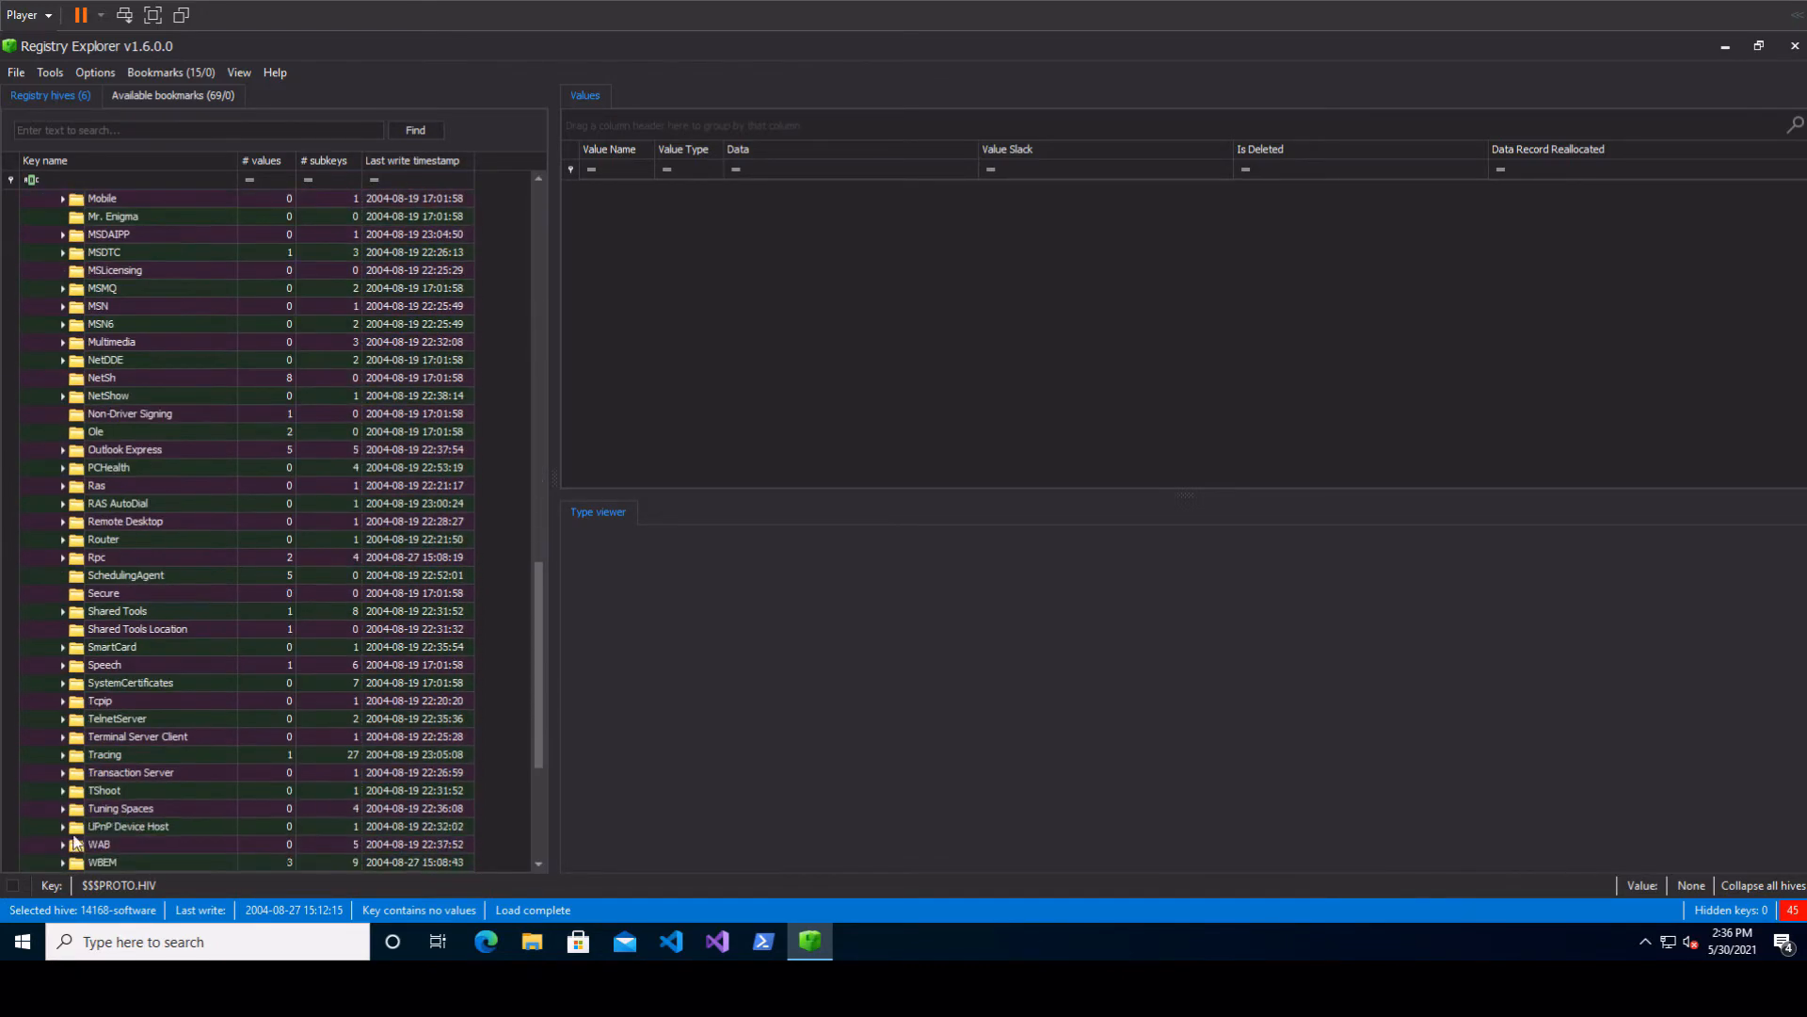
click(63, 772)
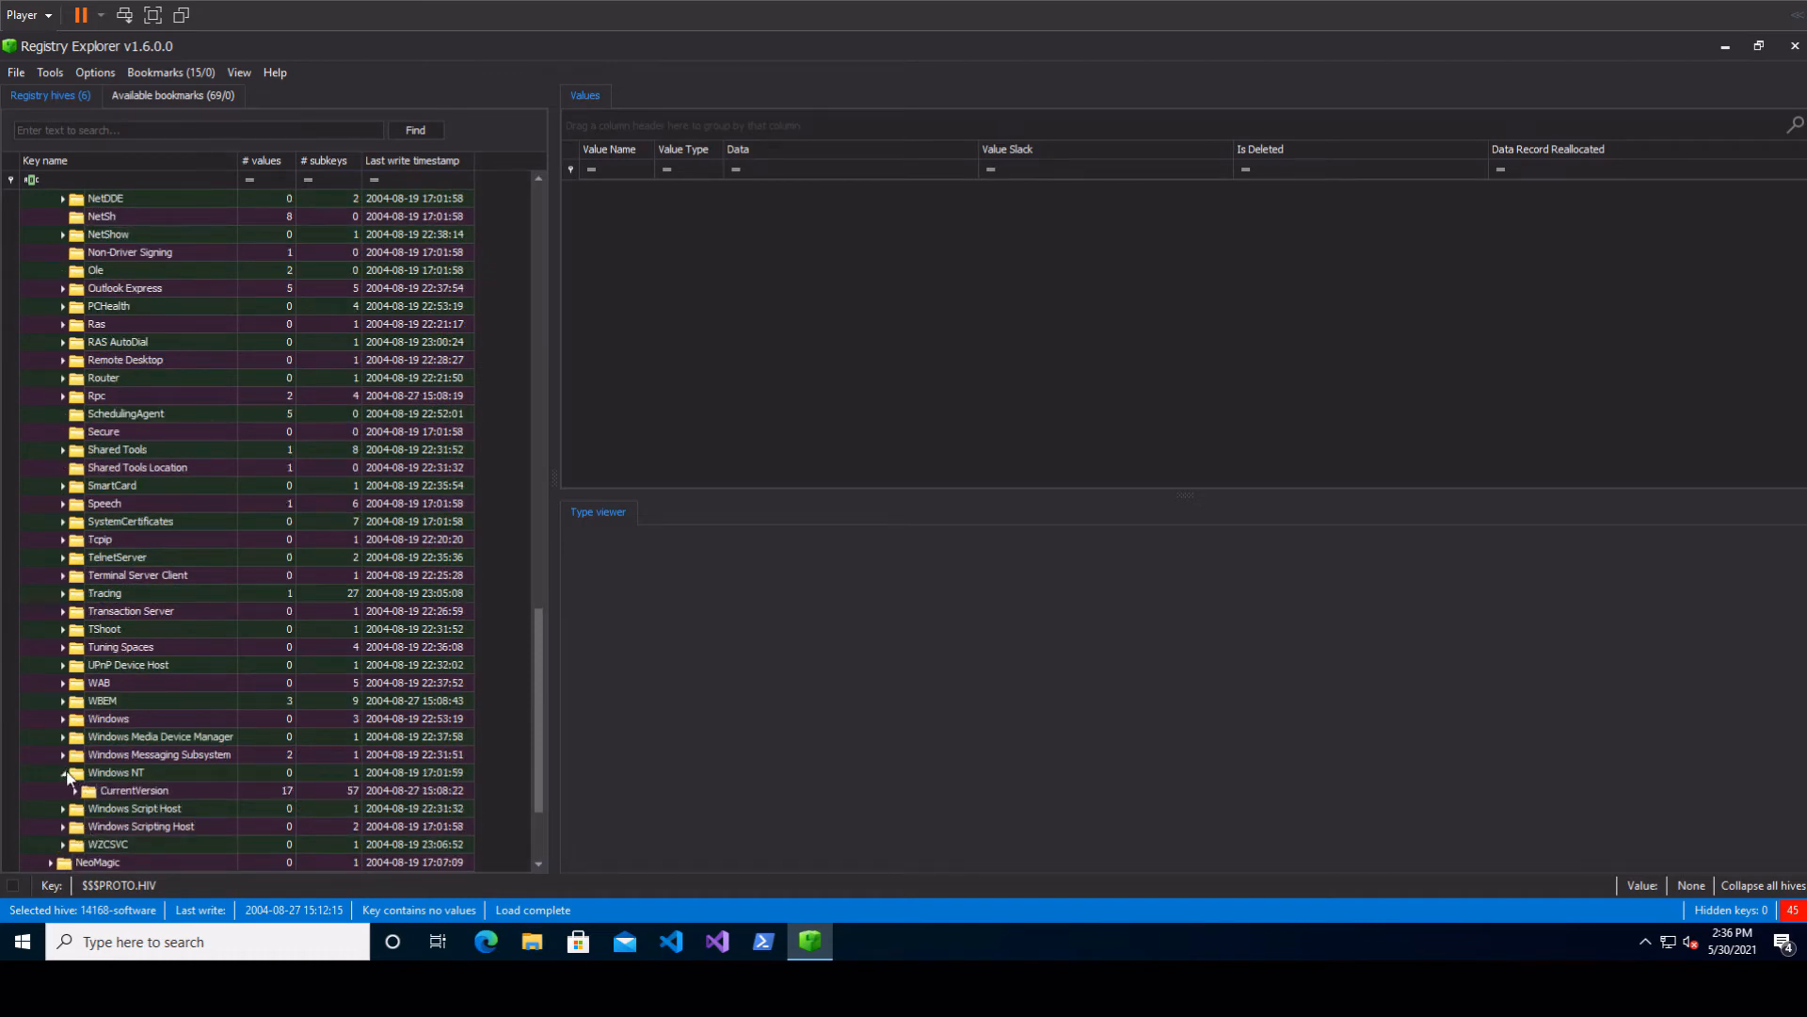
click(75, 789)
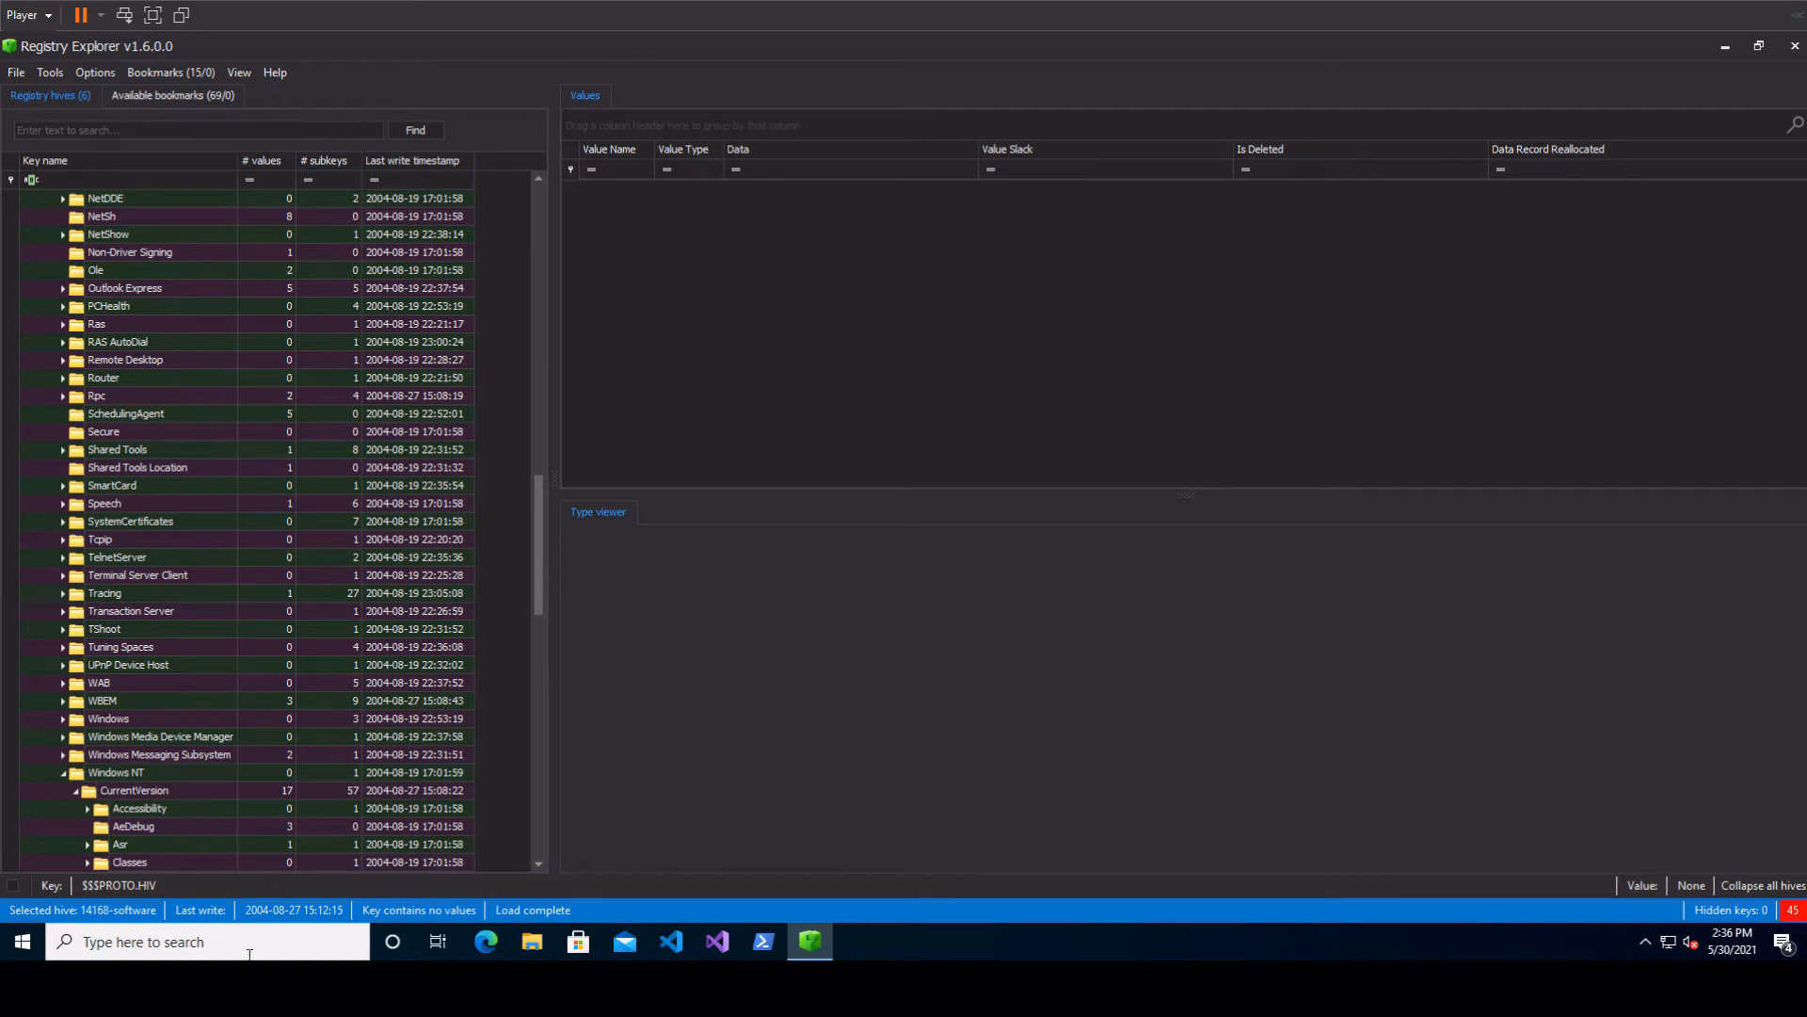
- Search the CurrentVersion subkeys by name for "win", and collapse the Image File Execution Options and IniFileMapping keys
click(178, 826)
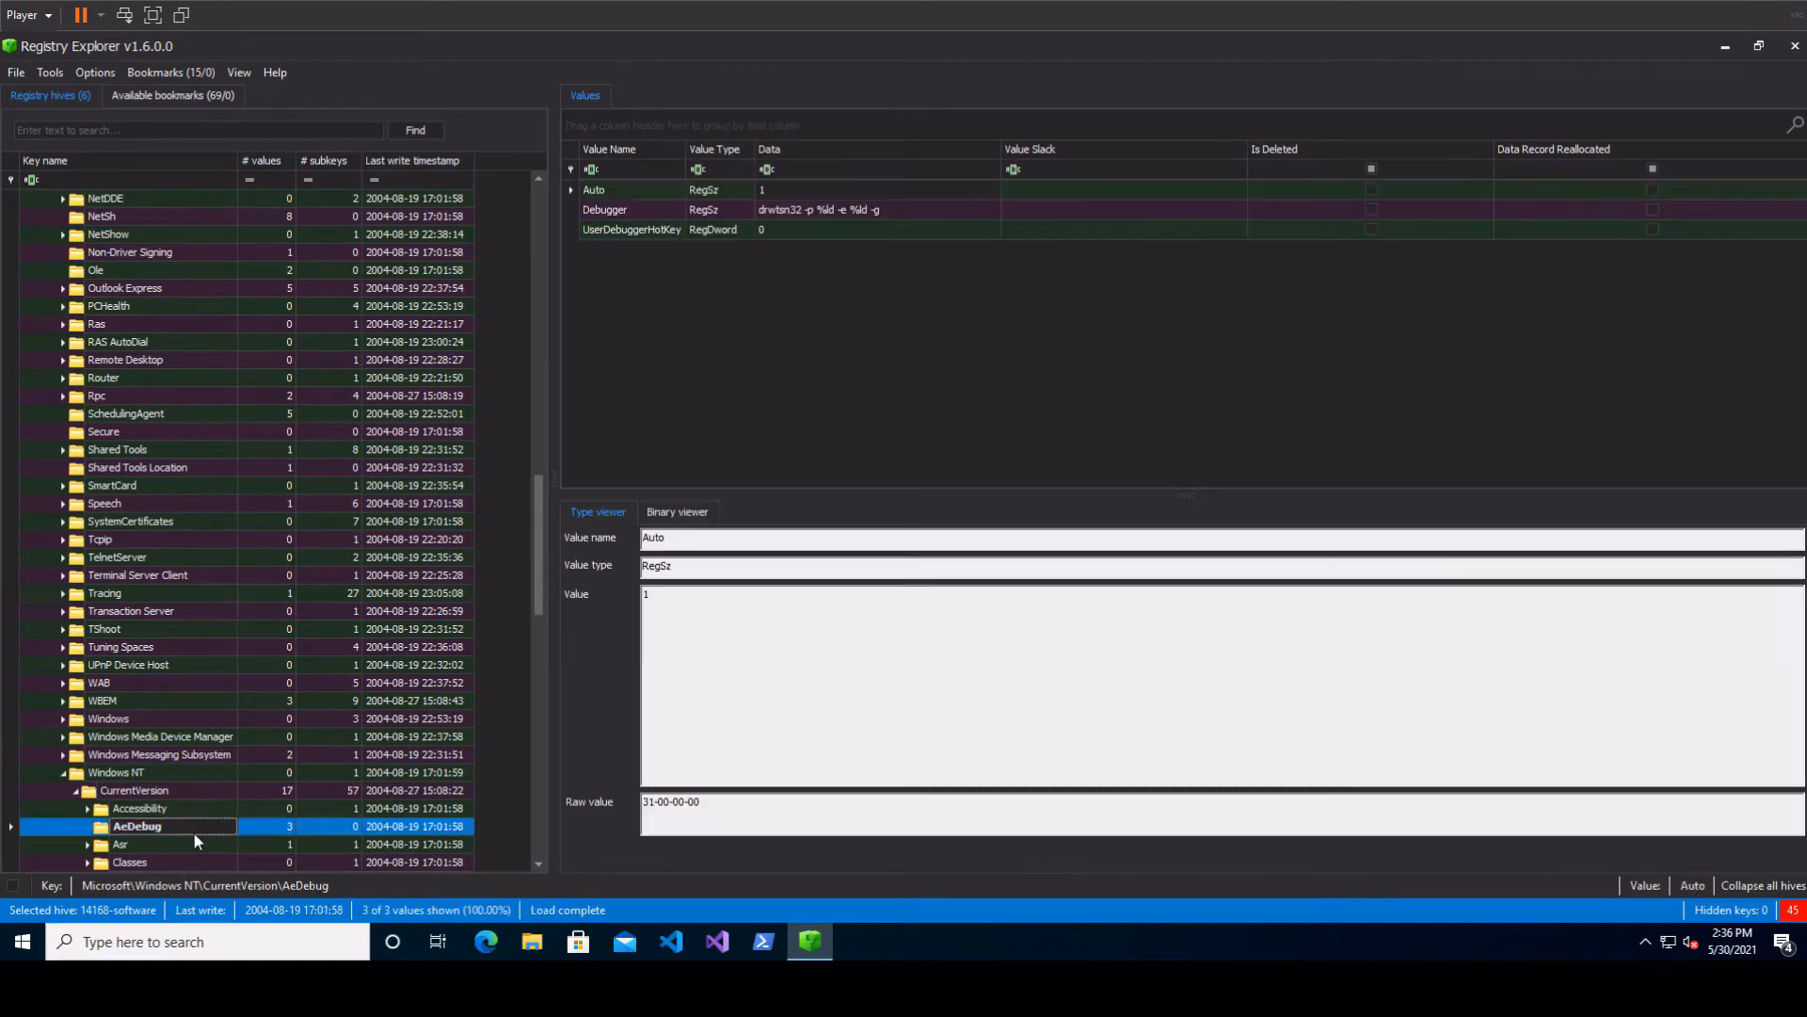
text(win.ini)
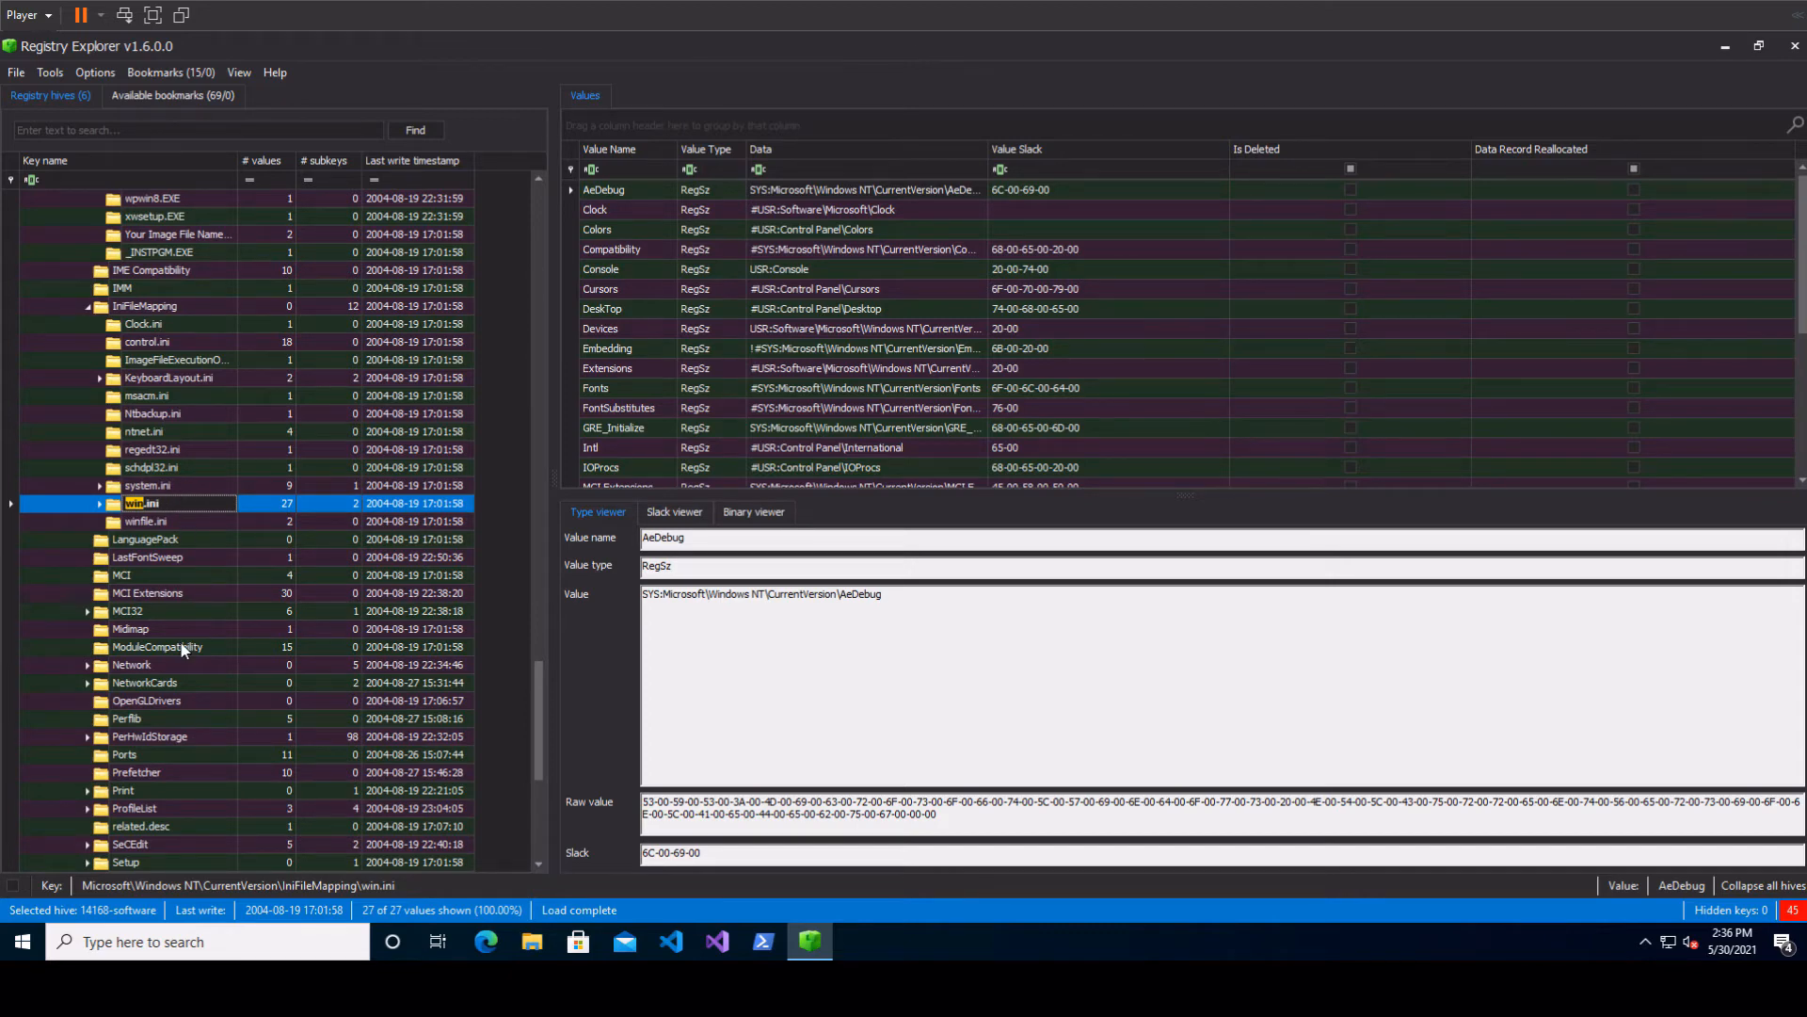
scroll(186, 647, up, 2)
scroll(186, 638, up, 10)
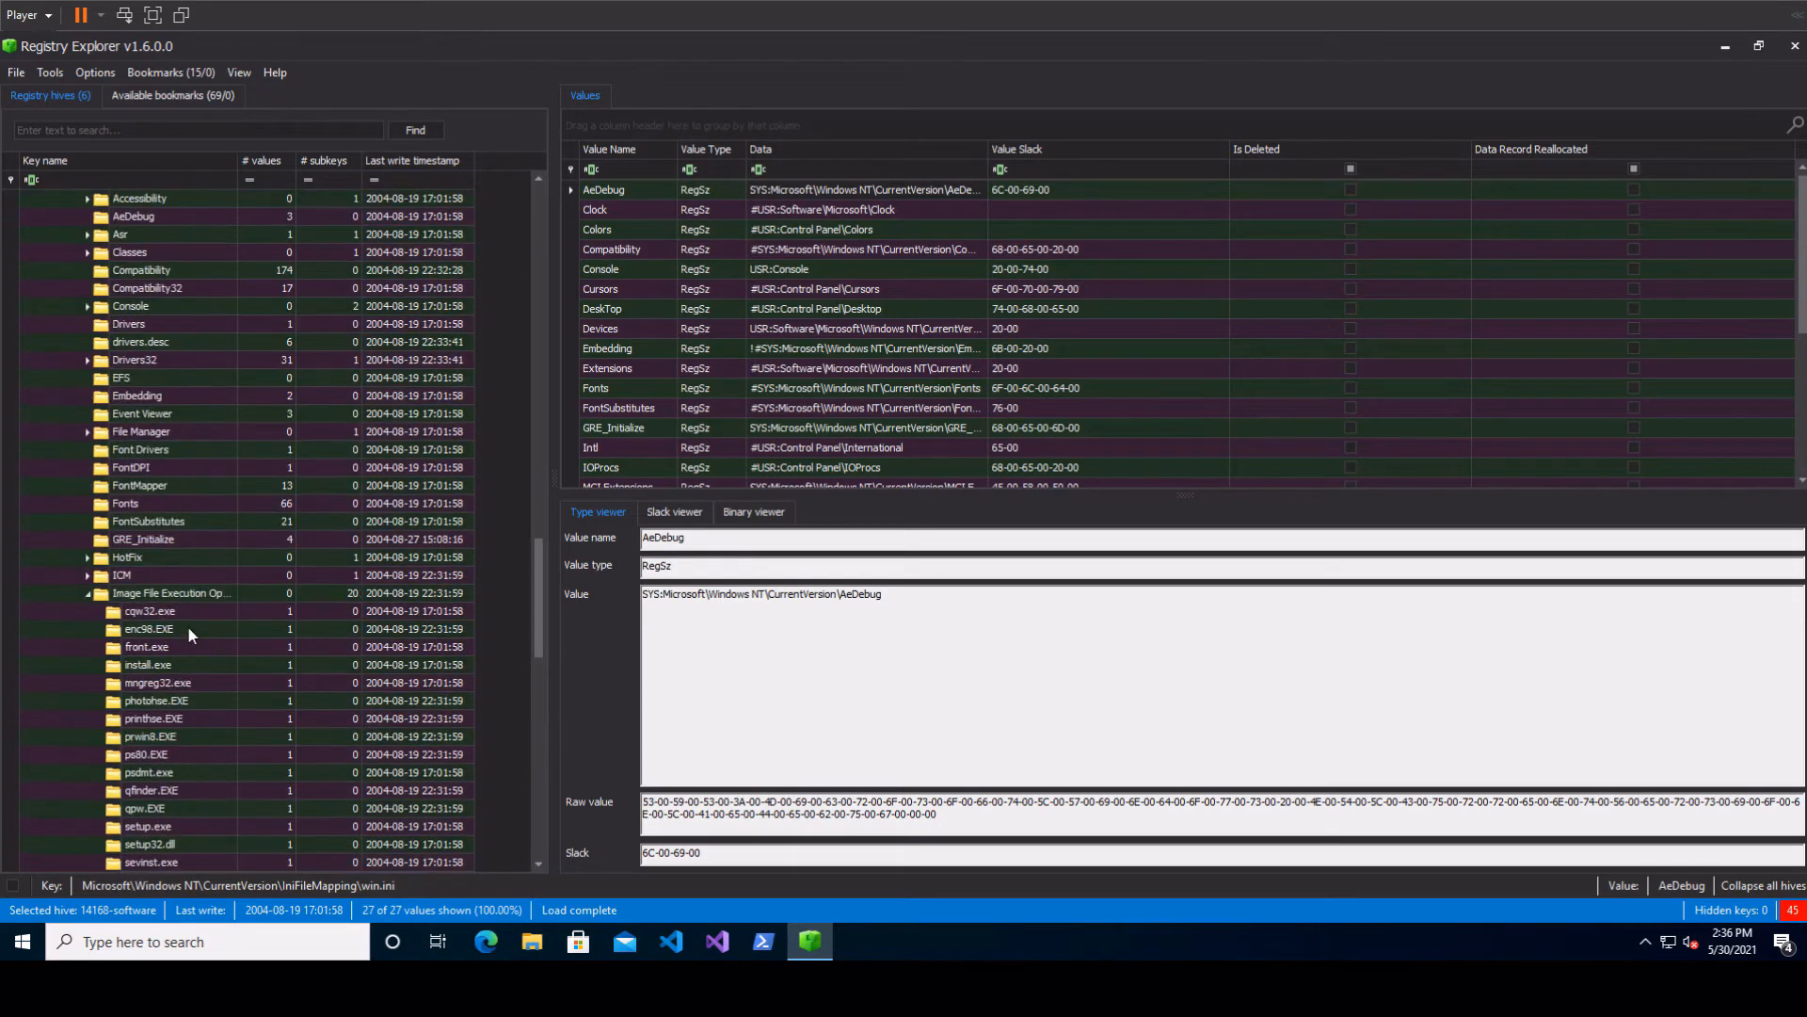
scroll(177, 633, down, 10)
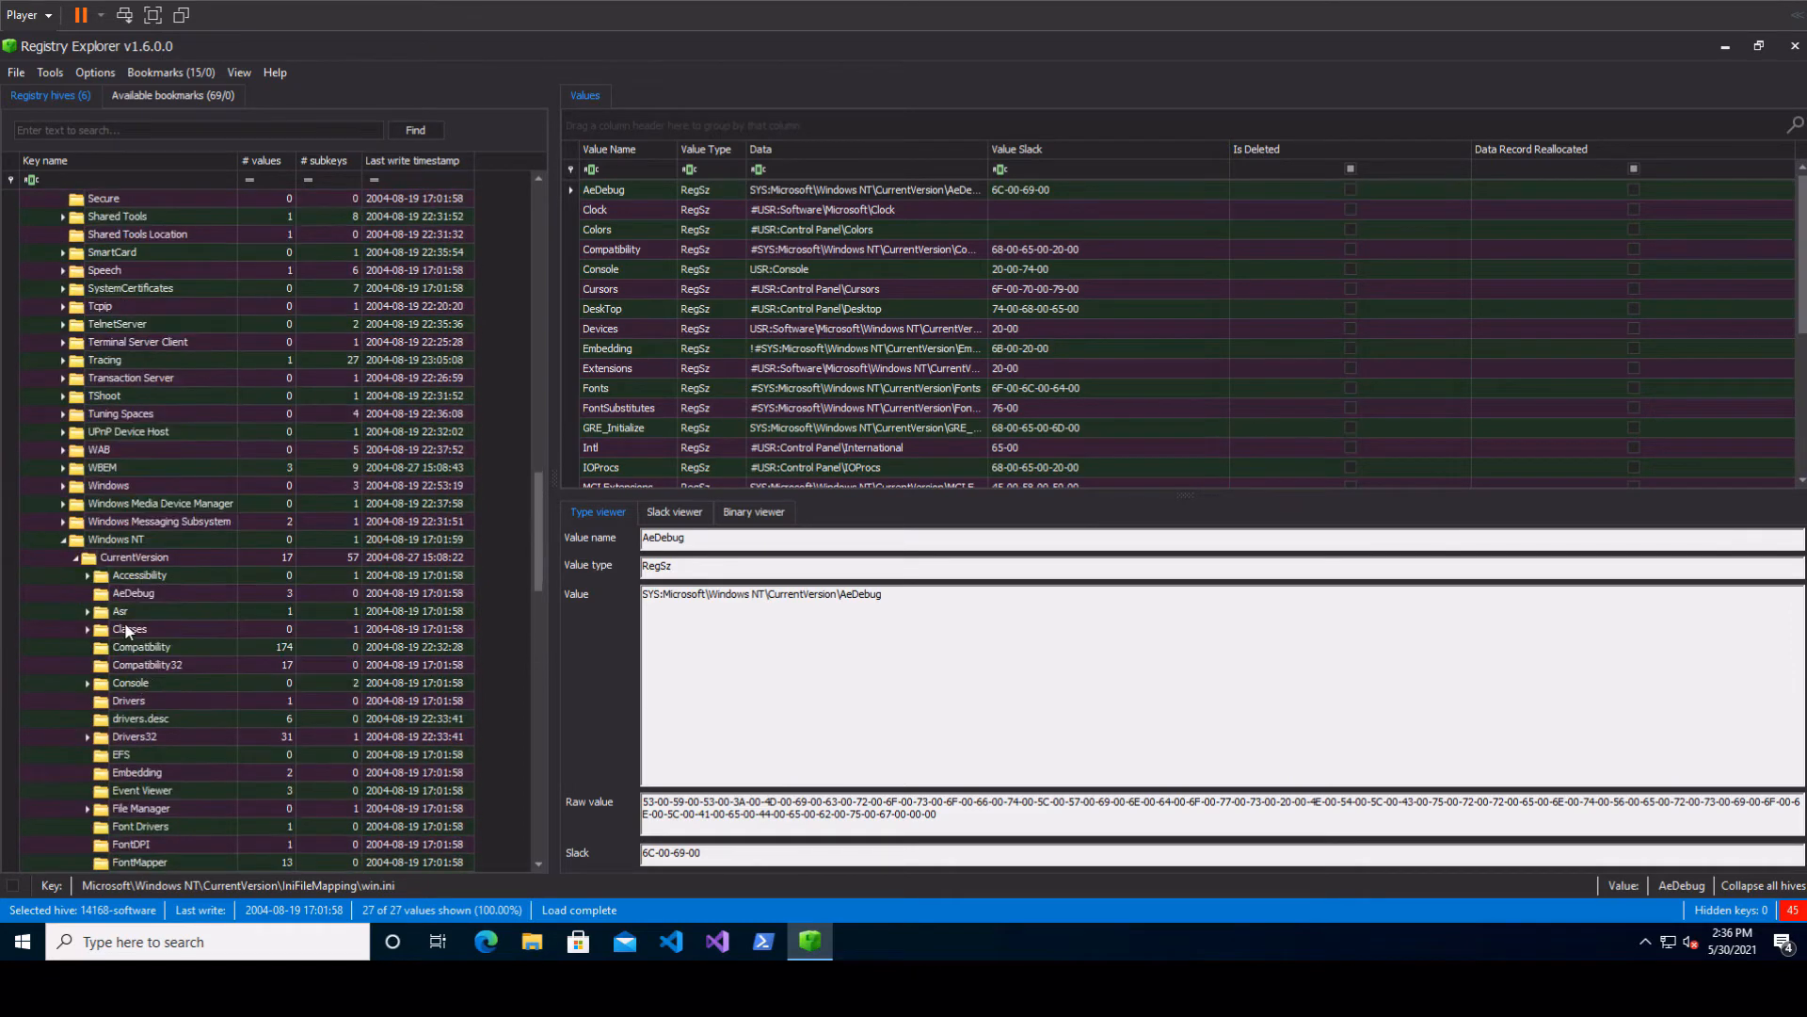
click(89, 594)
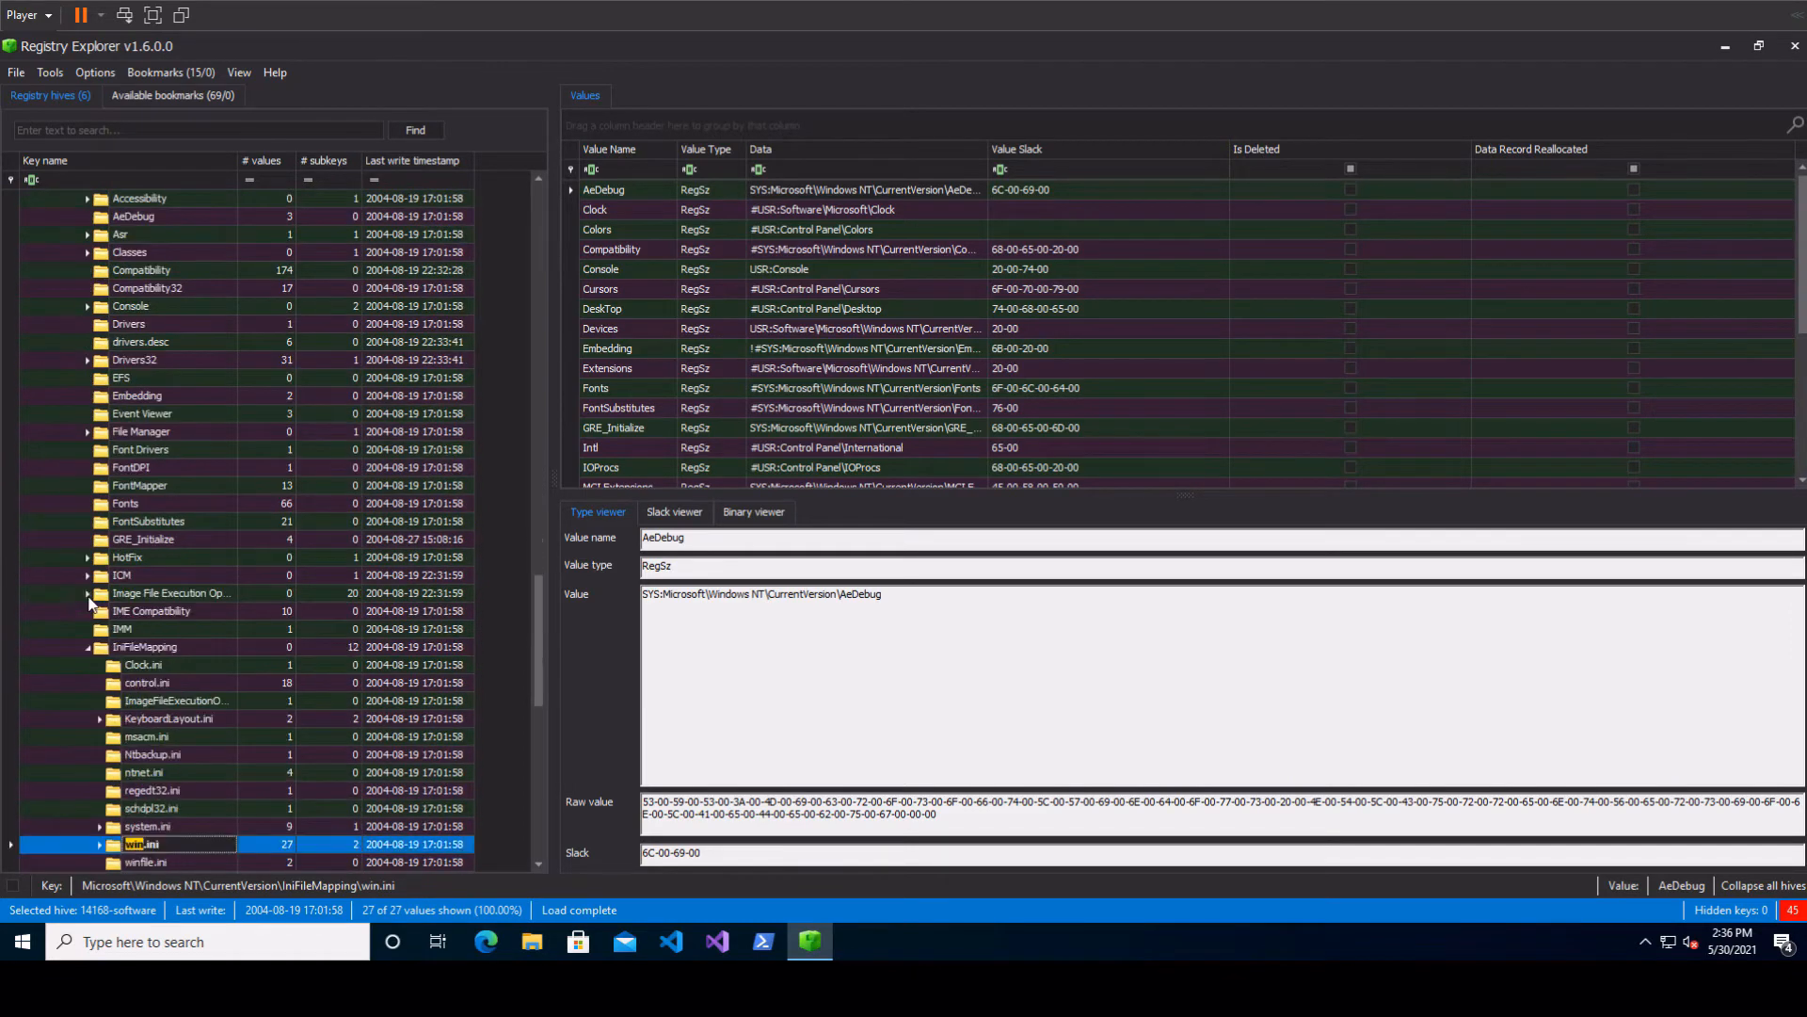
click(89, 647)
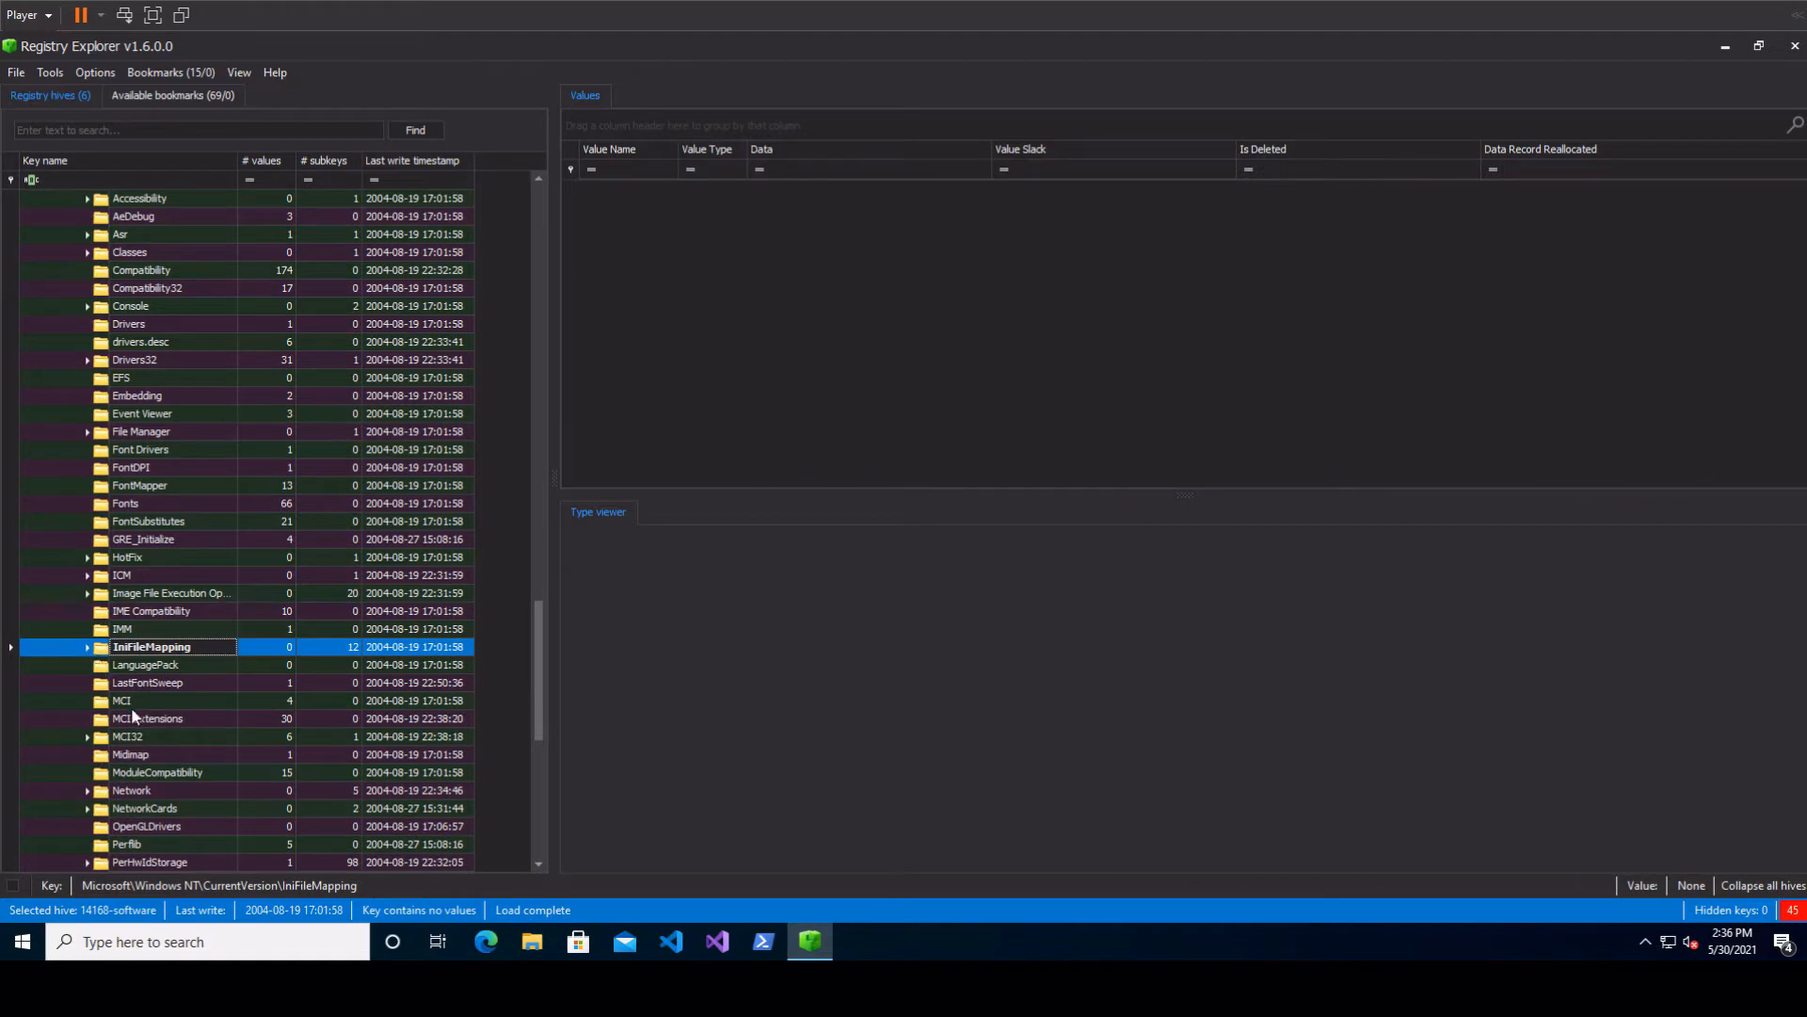
- Open the Winlogon key under Windows NT\CurrentVersion and view its DefaultDomainName value
scroll(138, 710, down, 9)
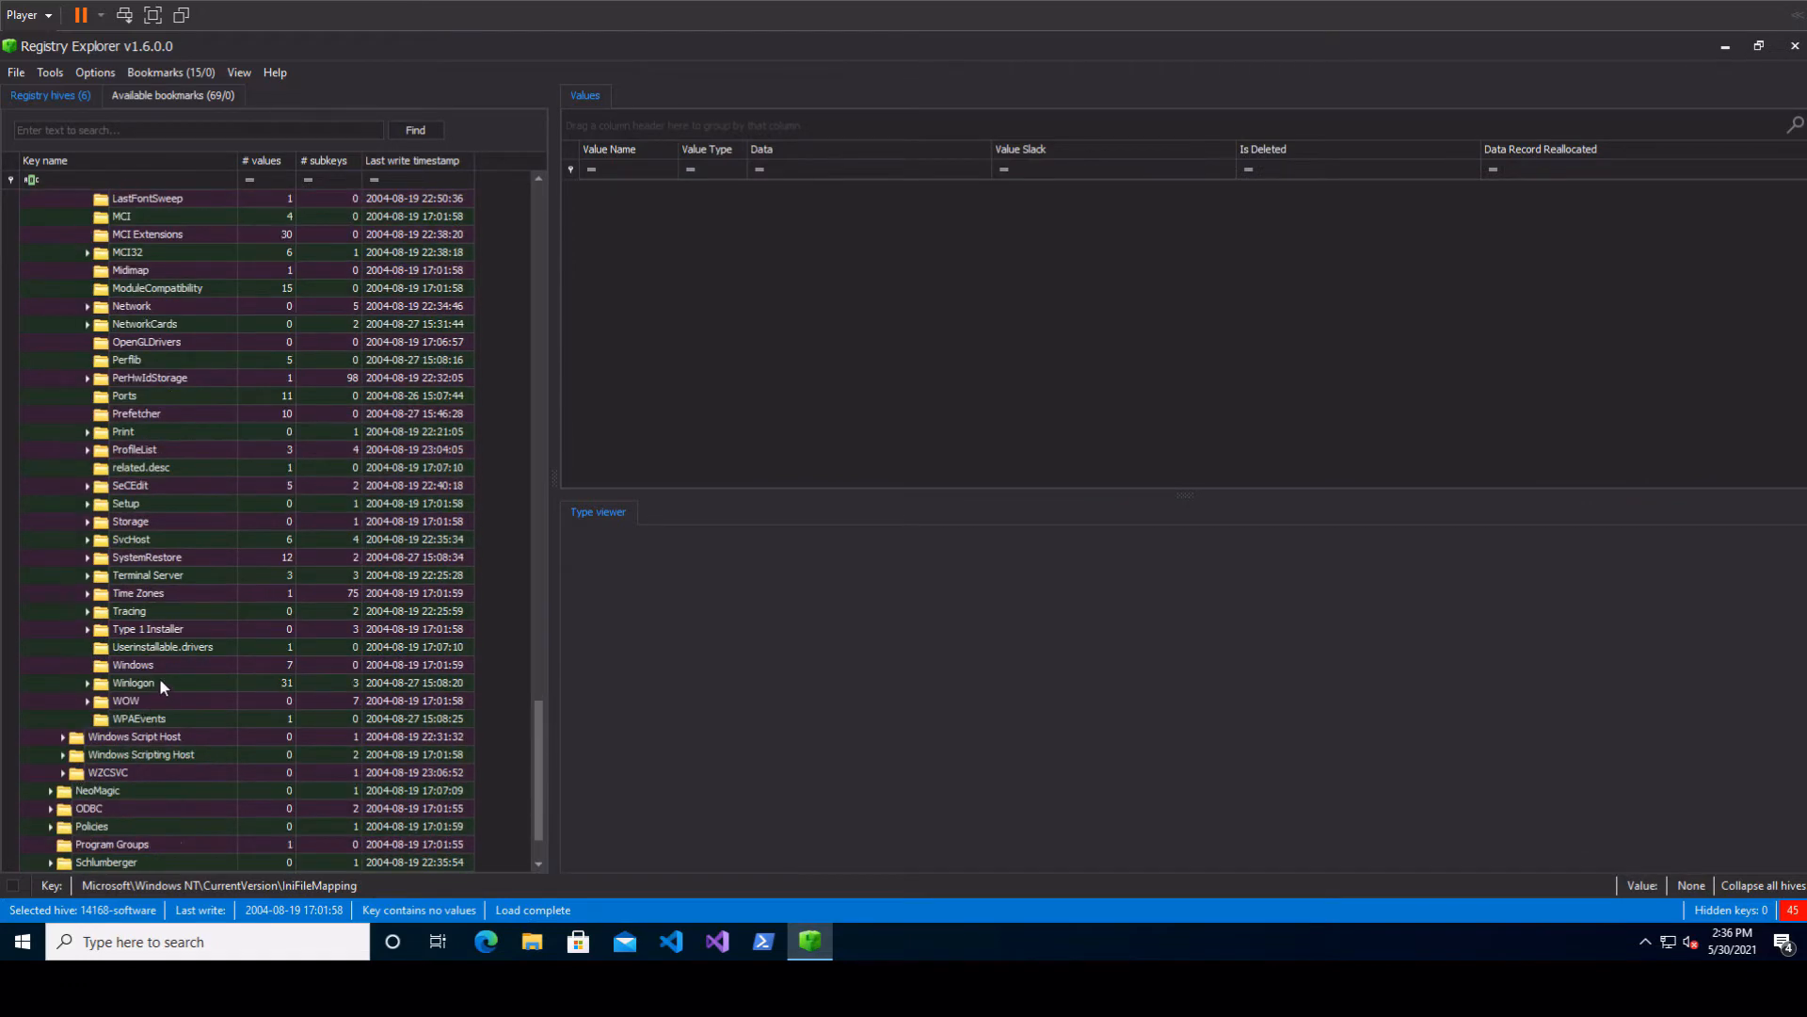
click(160, 686)
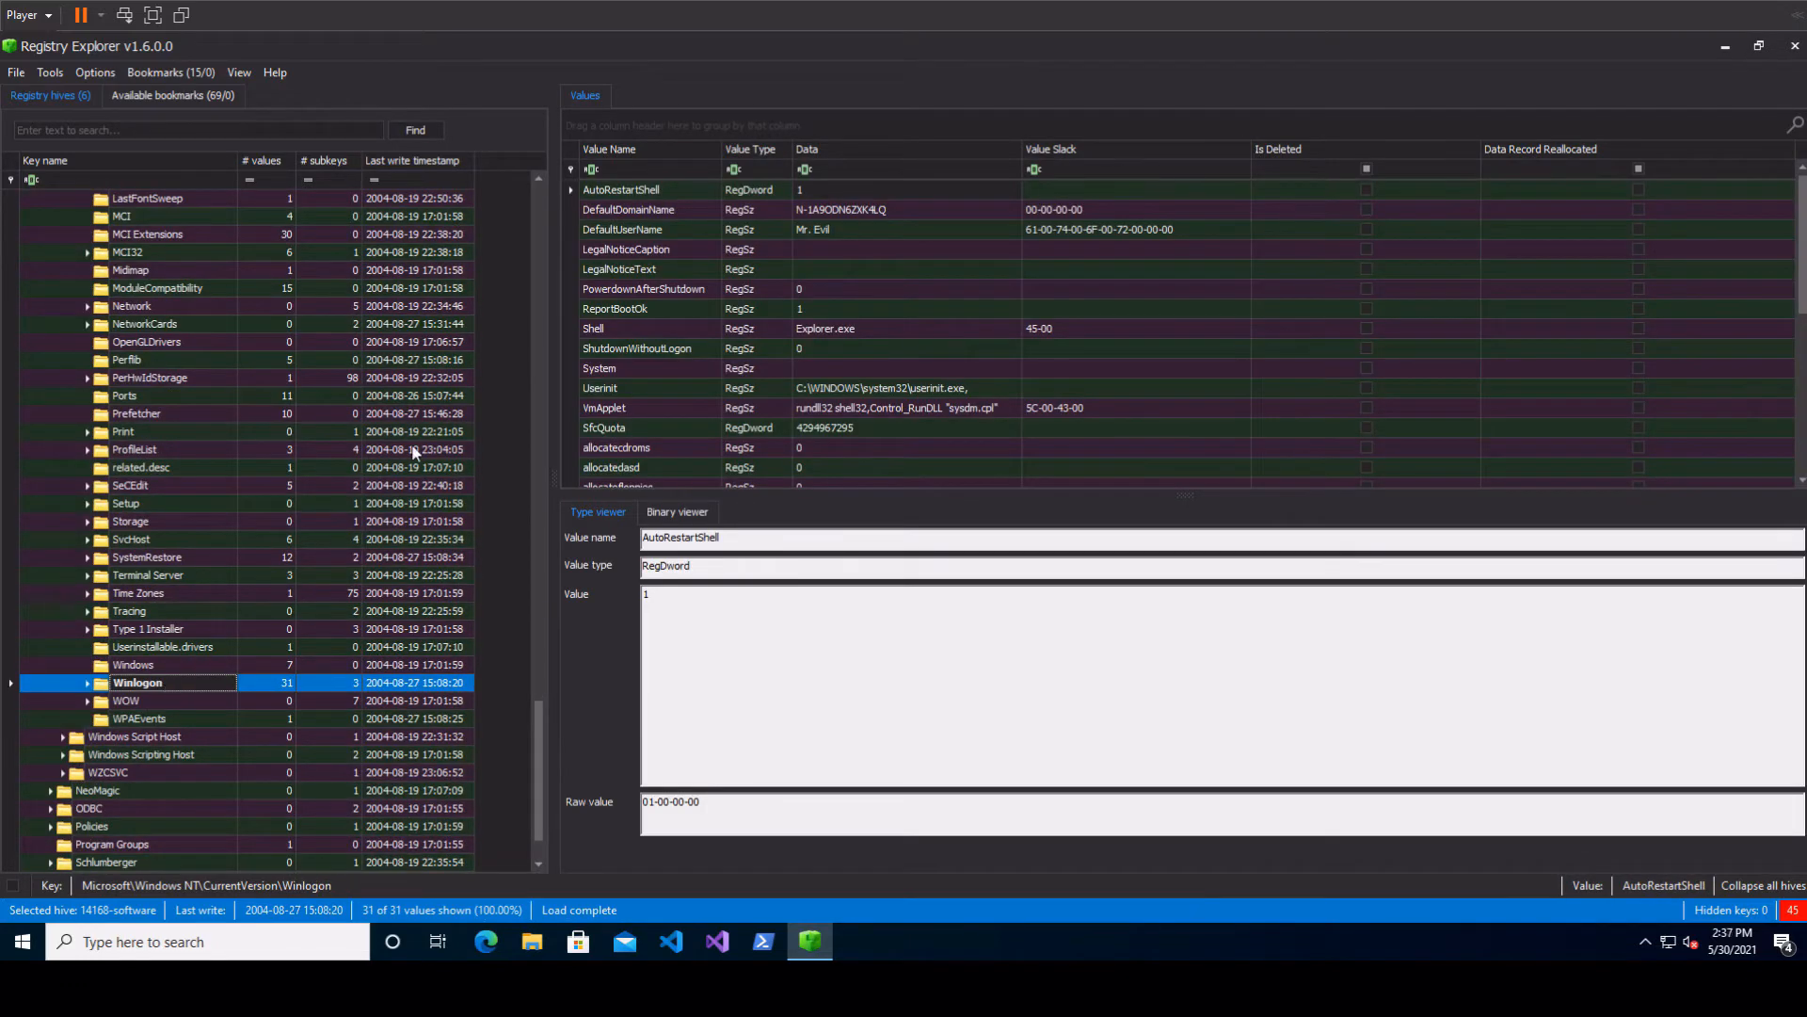
click(819, 211)
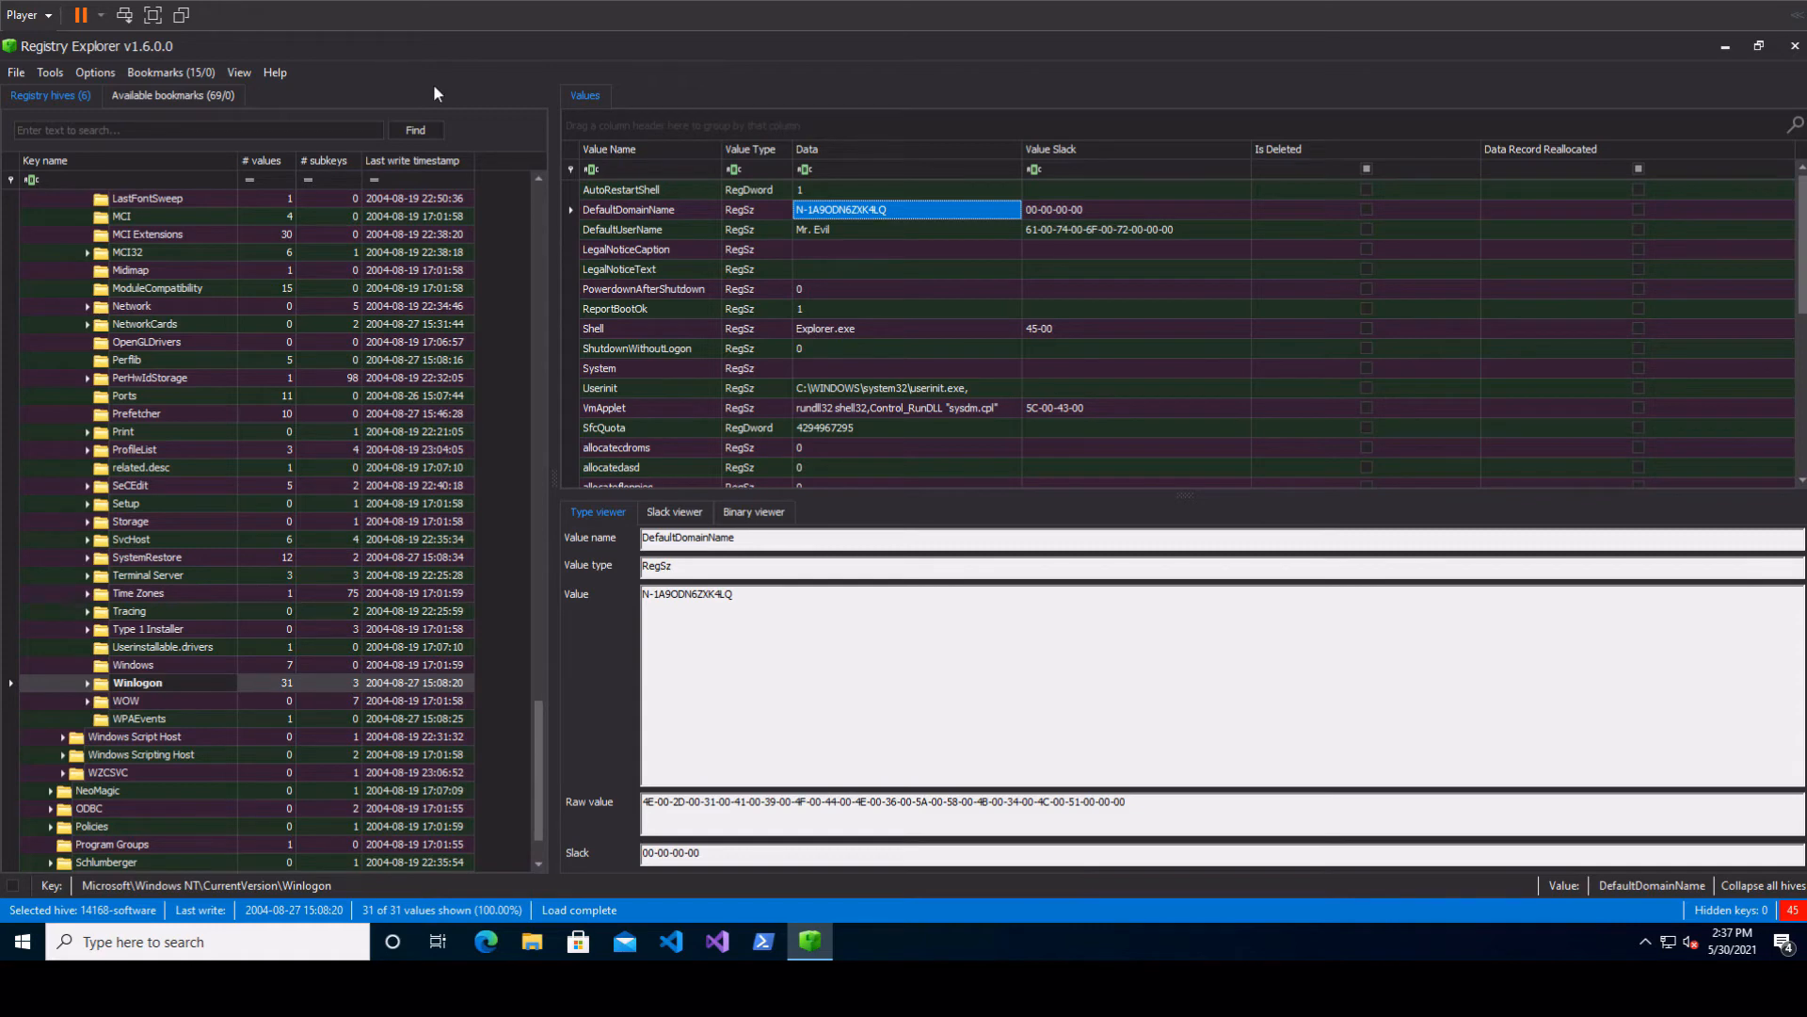
- Add a user bookmark for the Winlogon key in the 14168-software hive
click(196, 74)
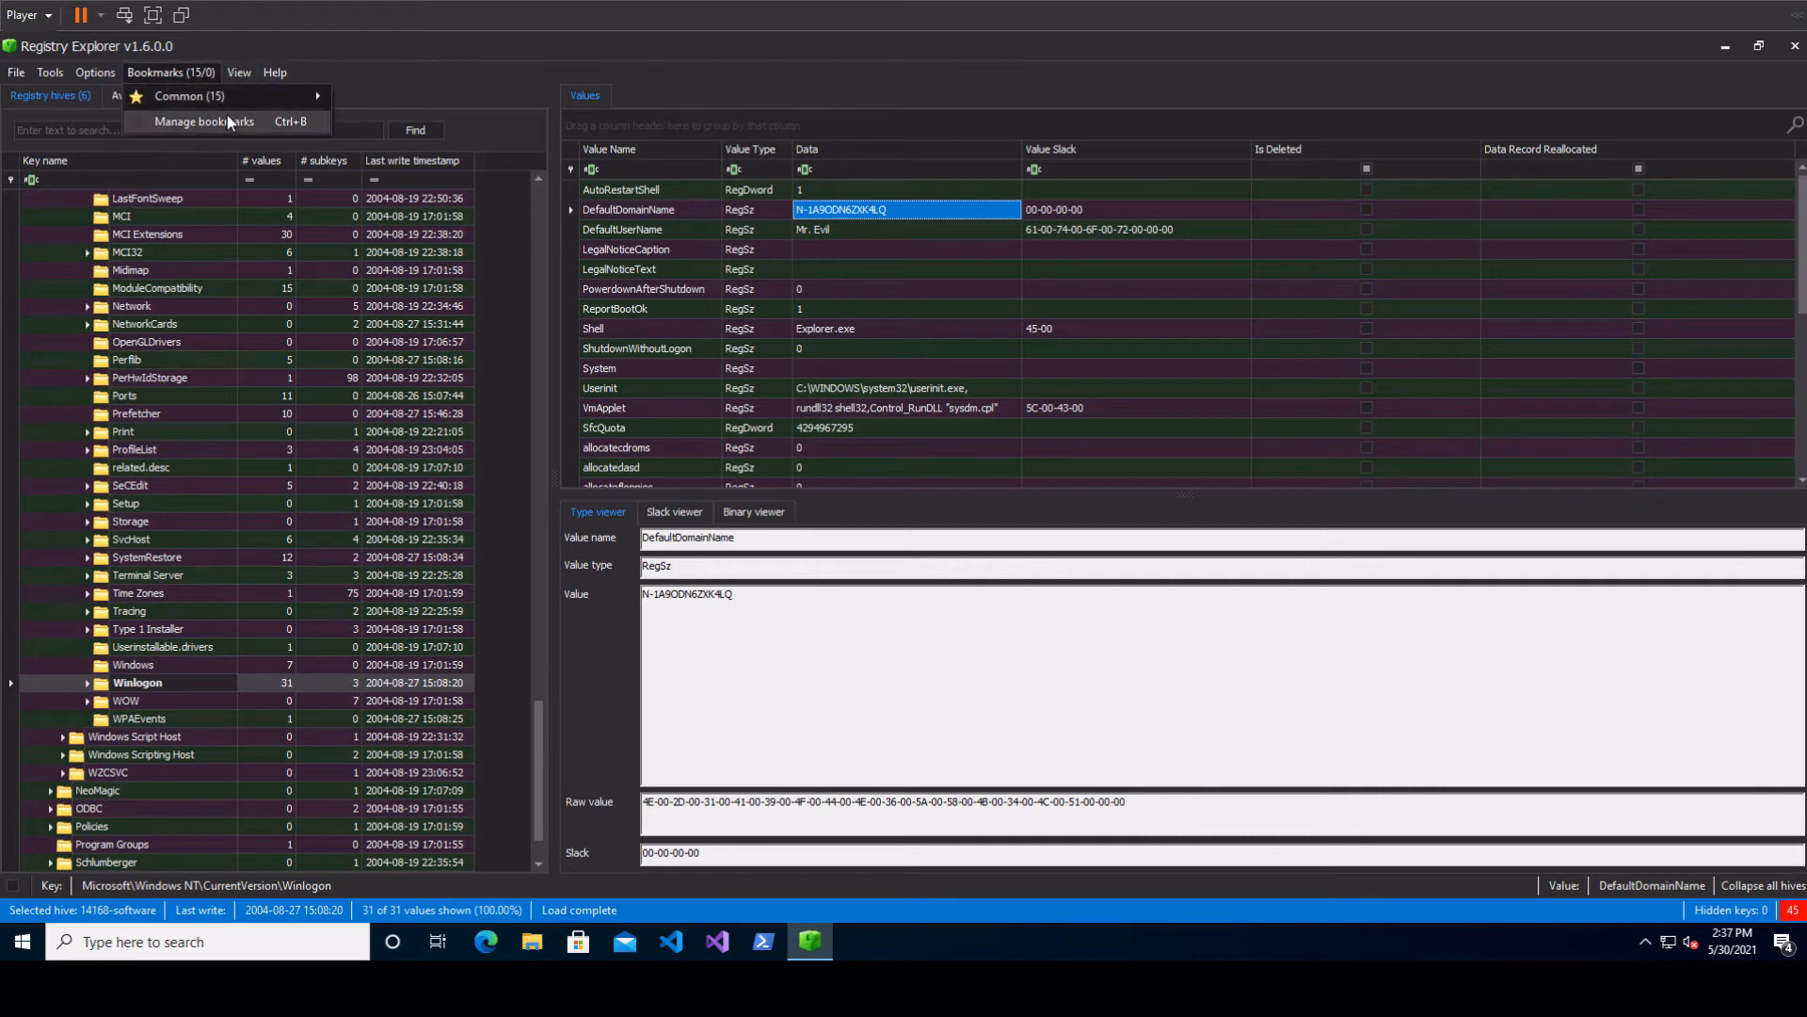
click(179, 681)
right_click(181, 690)
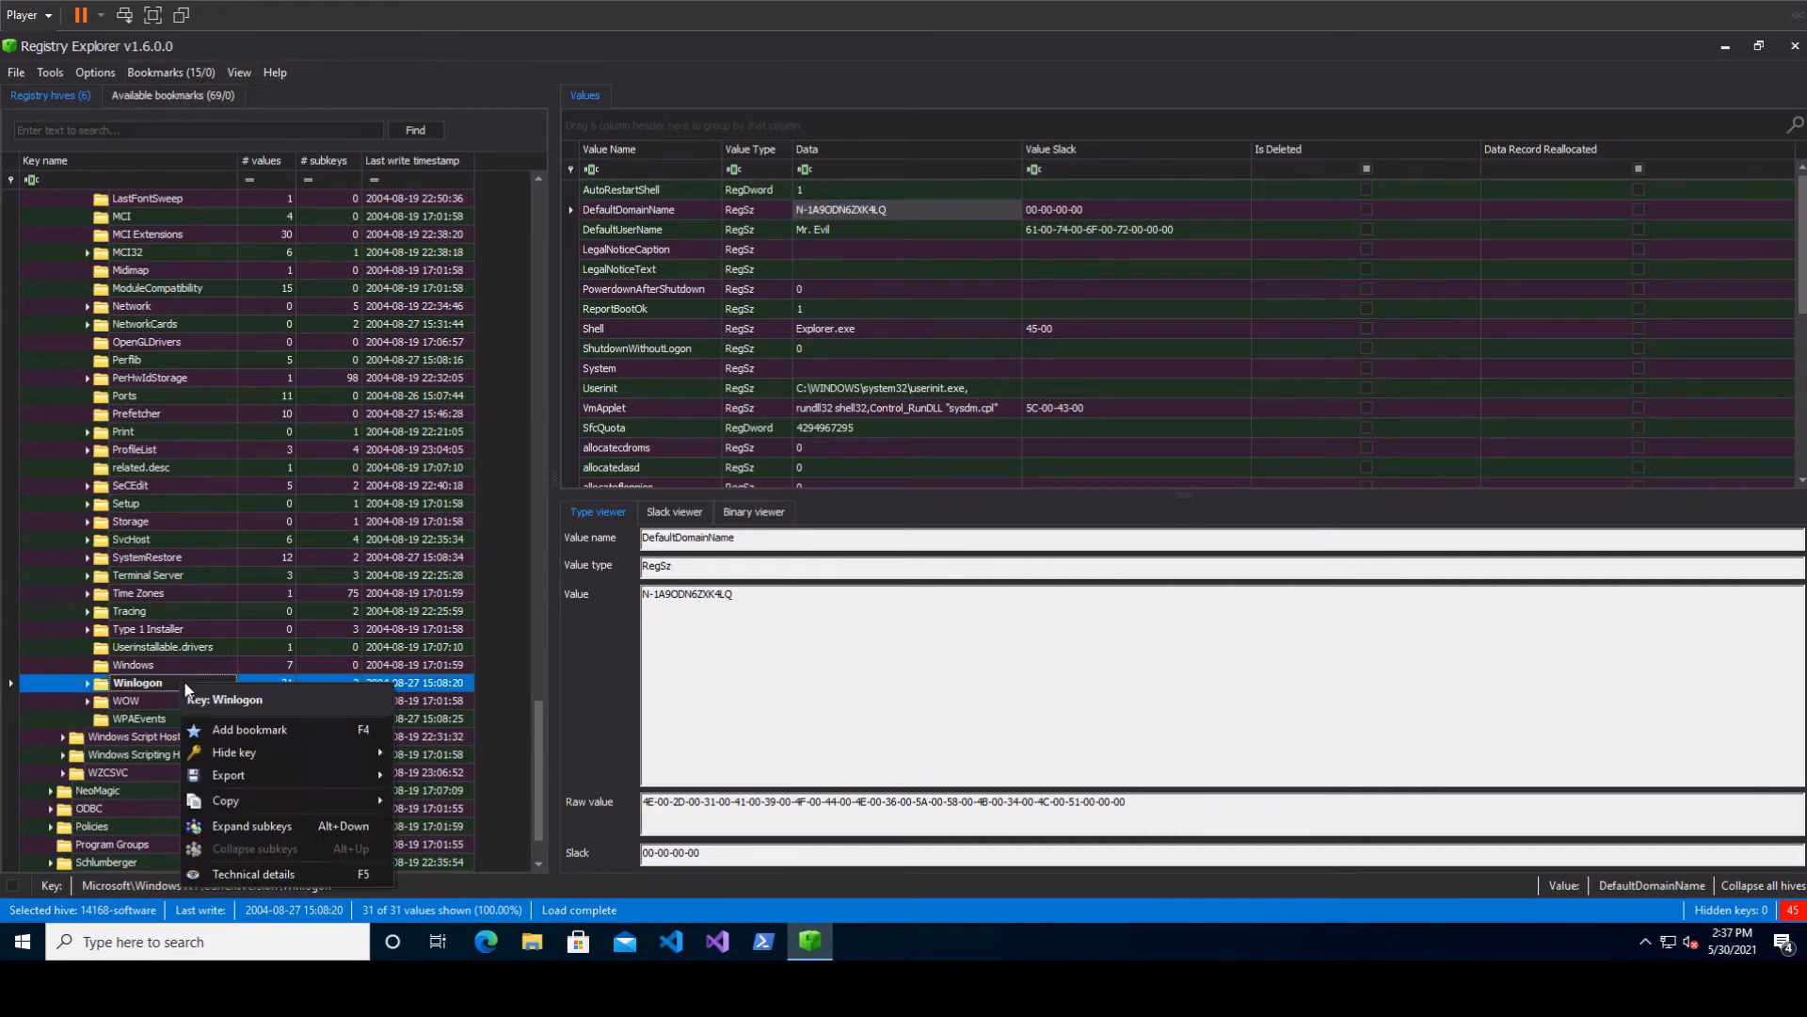
click(232, 731)
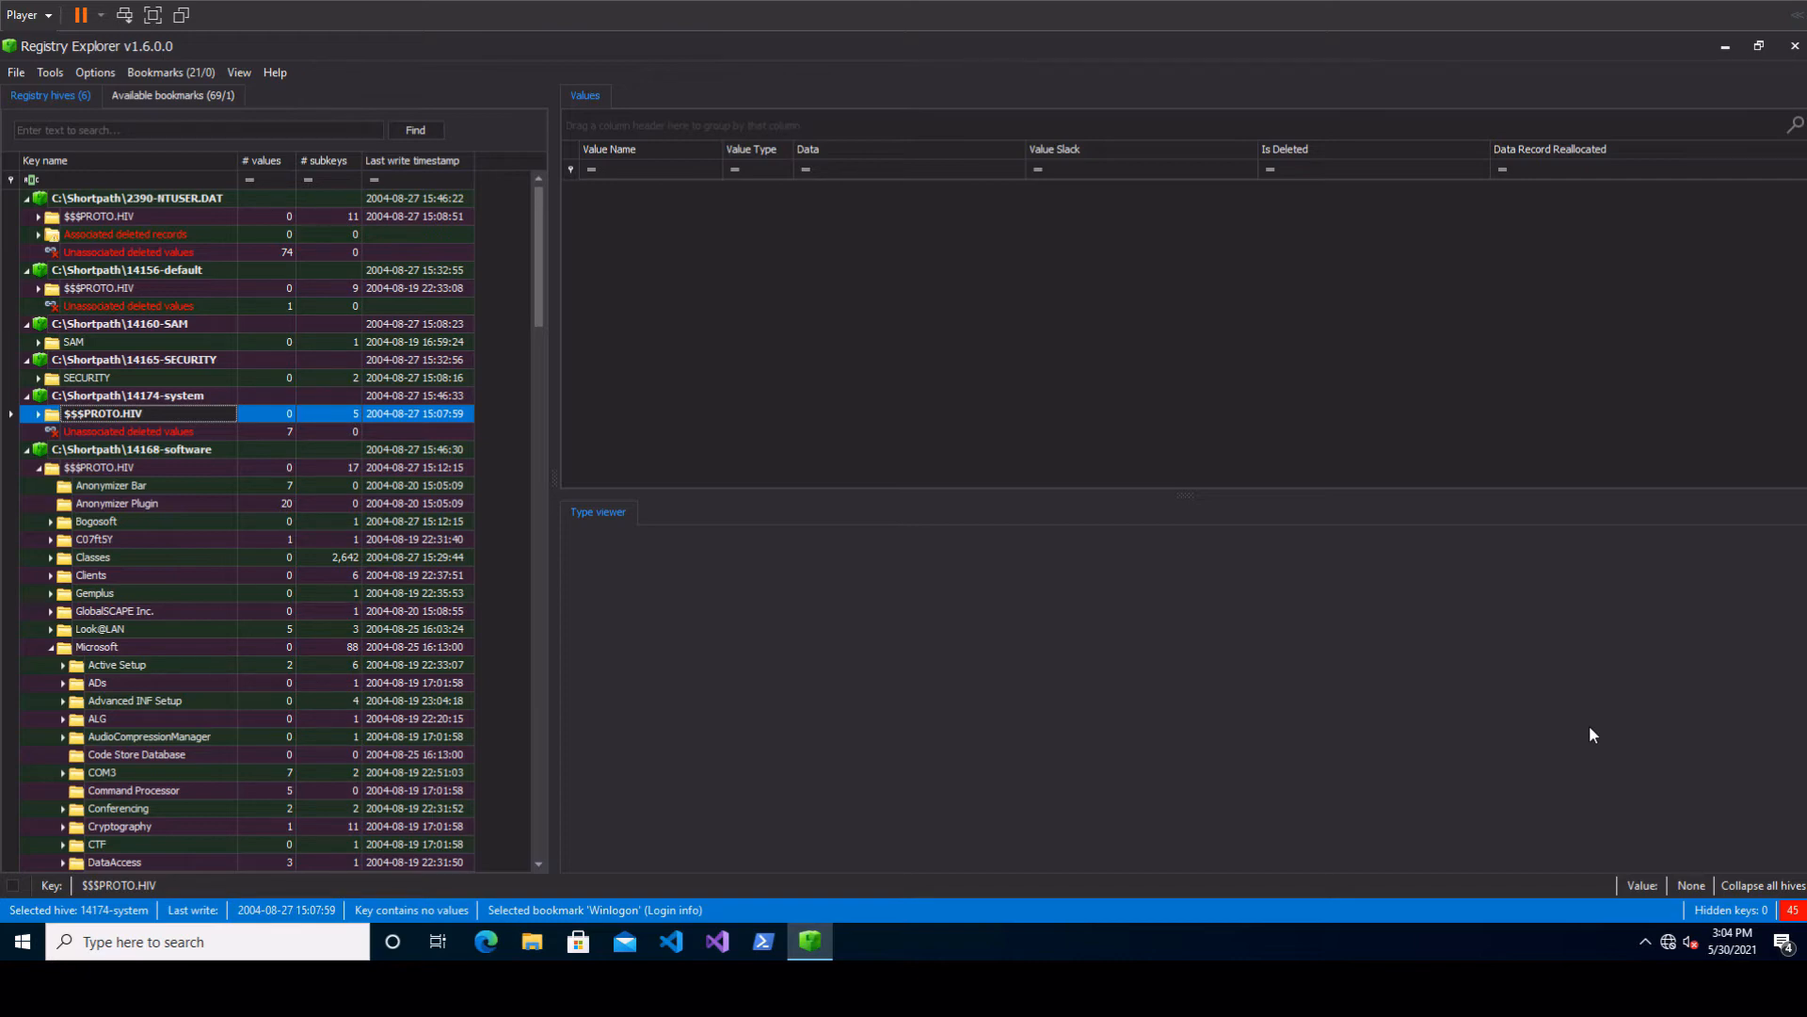
- Expand ControlSet001 in the 14174-system hive and open the hive's common bookmark Windows (Last shutdown time)
click(38, 415)
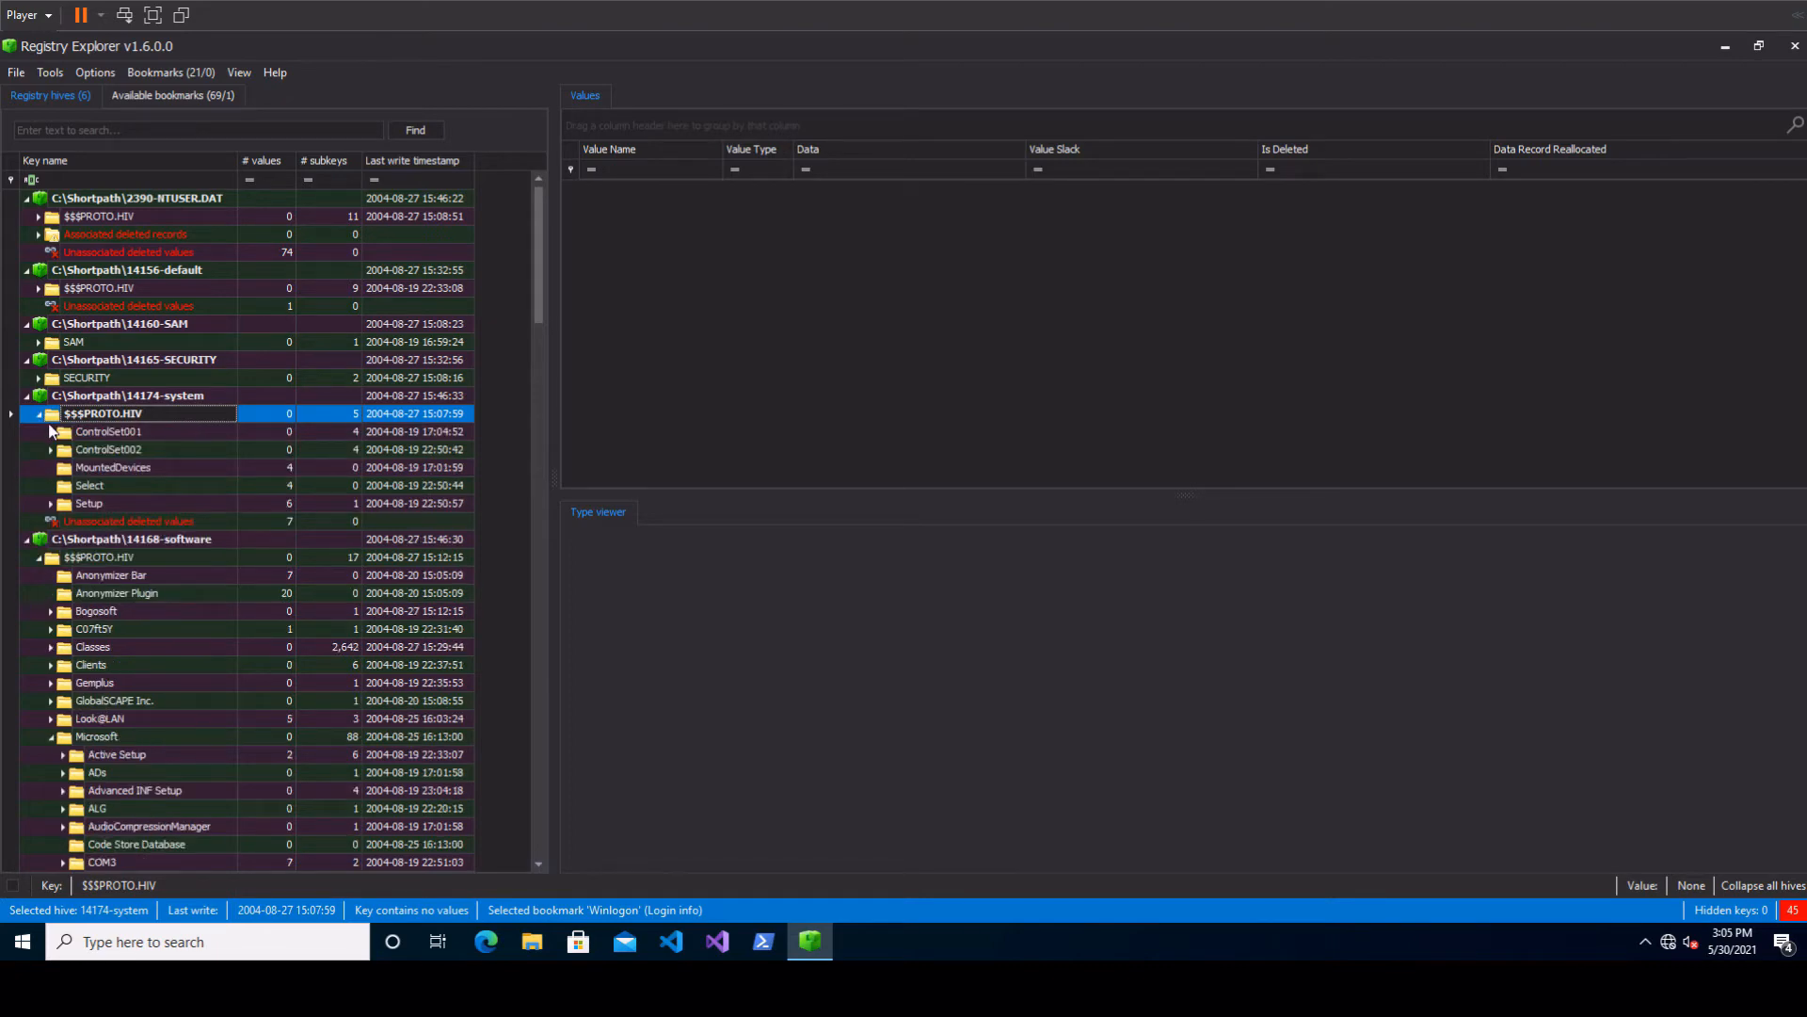
click(51, 432)
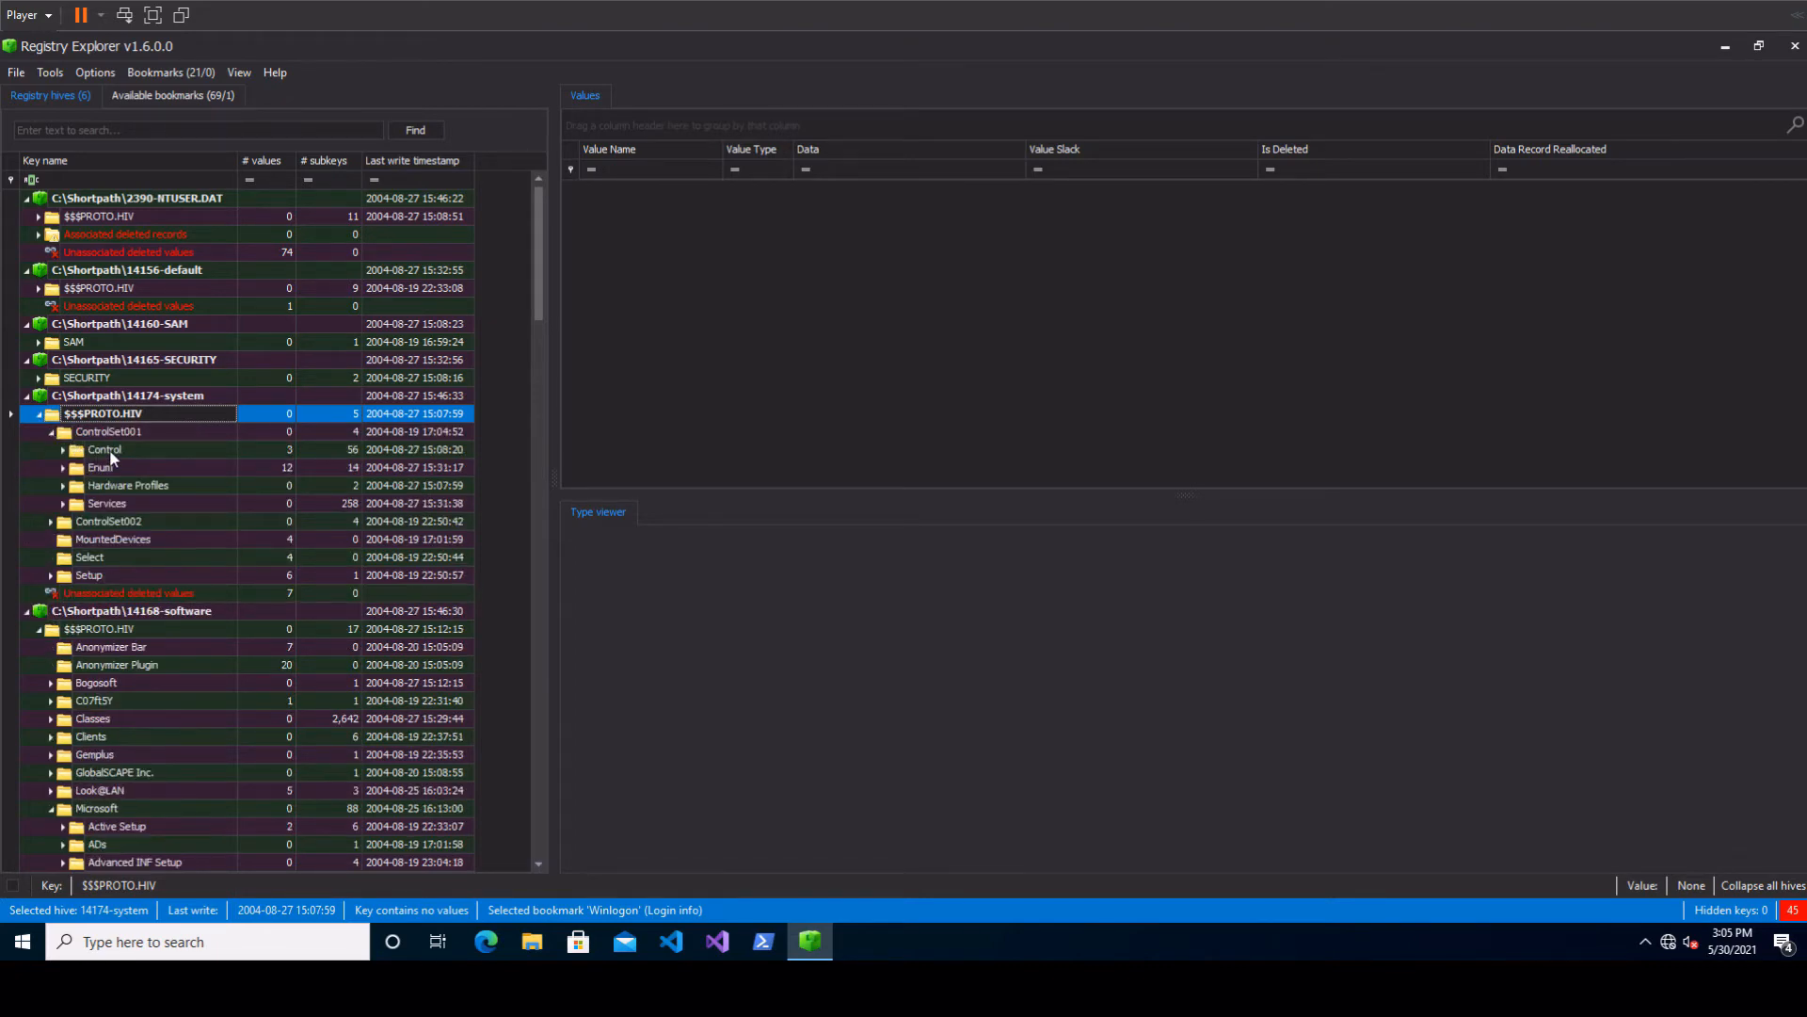
click(63, 450)
click(63, 452)
click(182, 73)
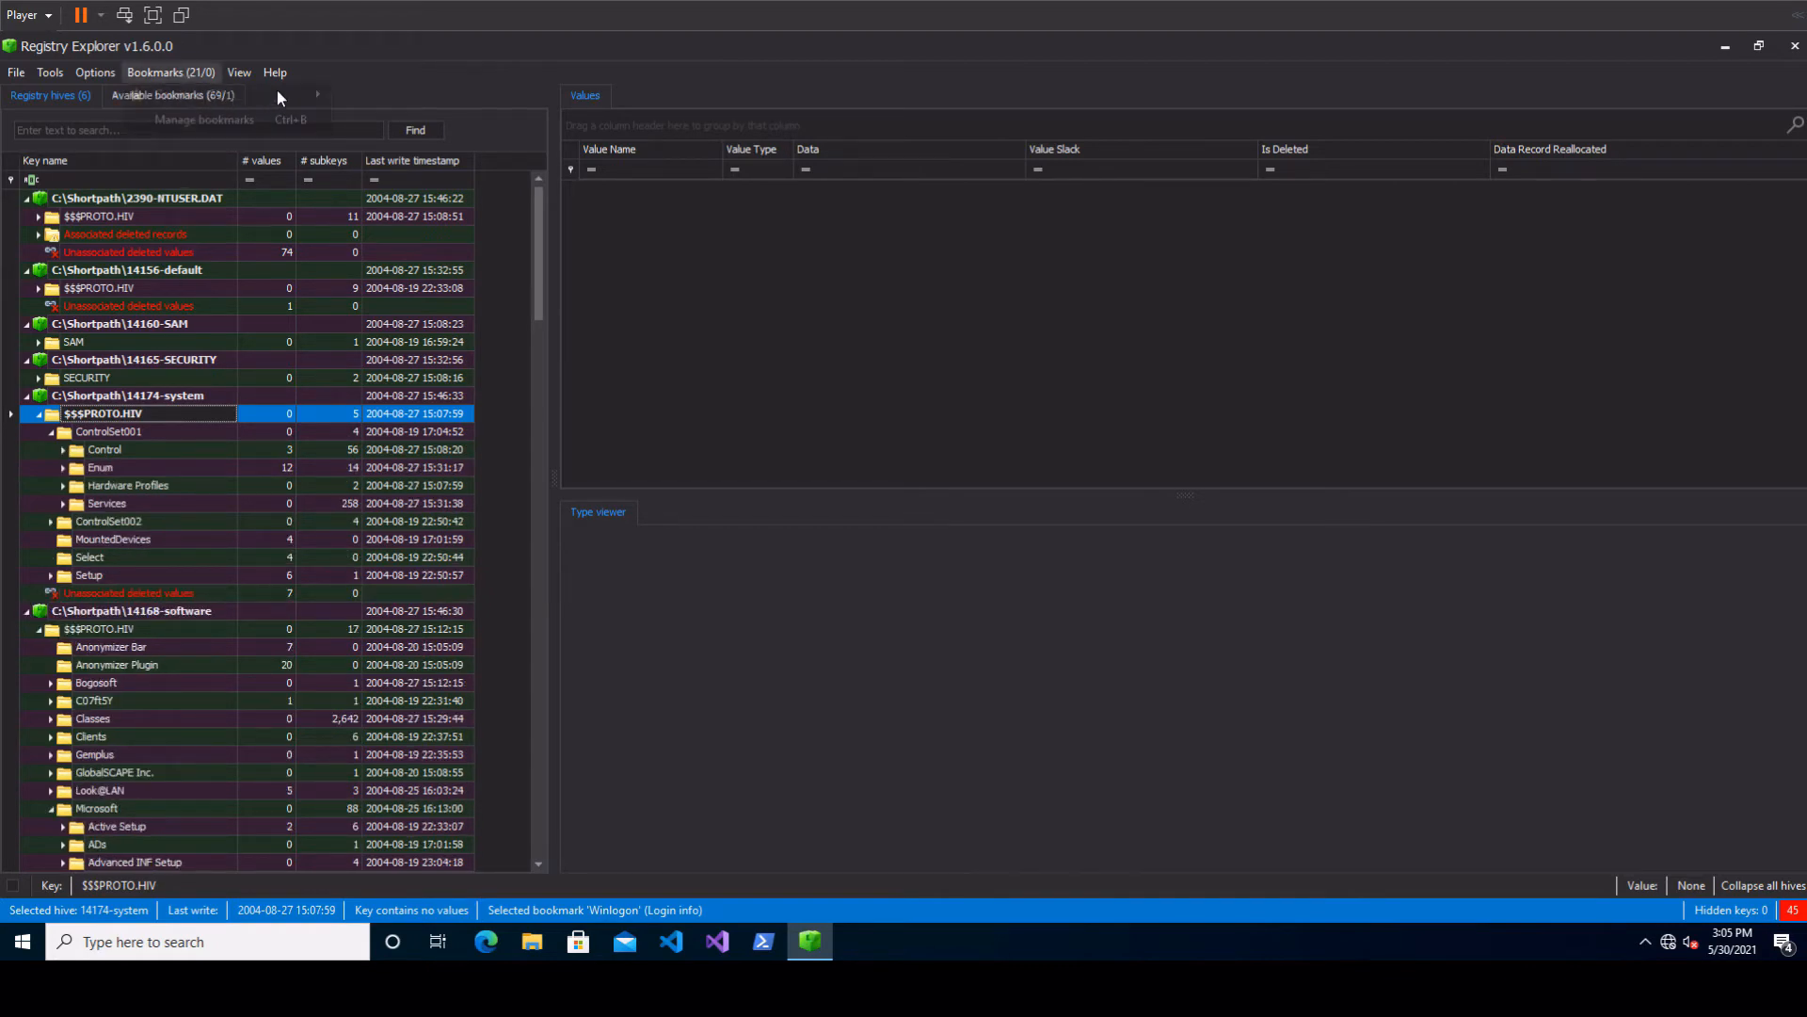
mouse_move(277, 91)
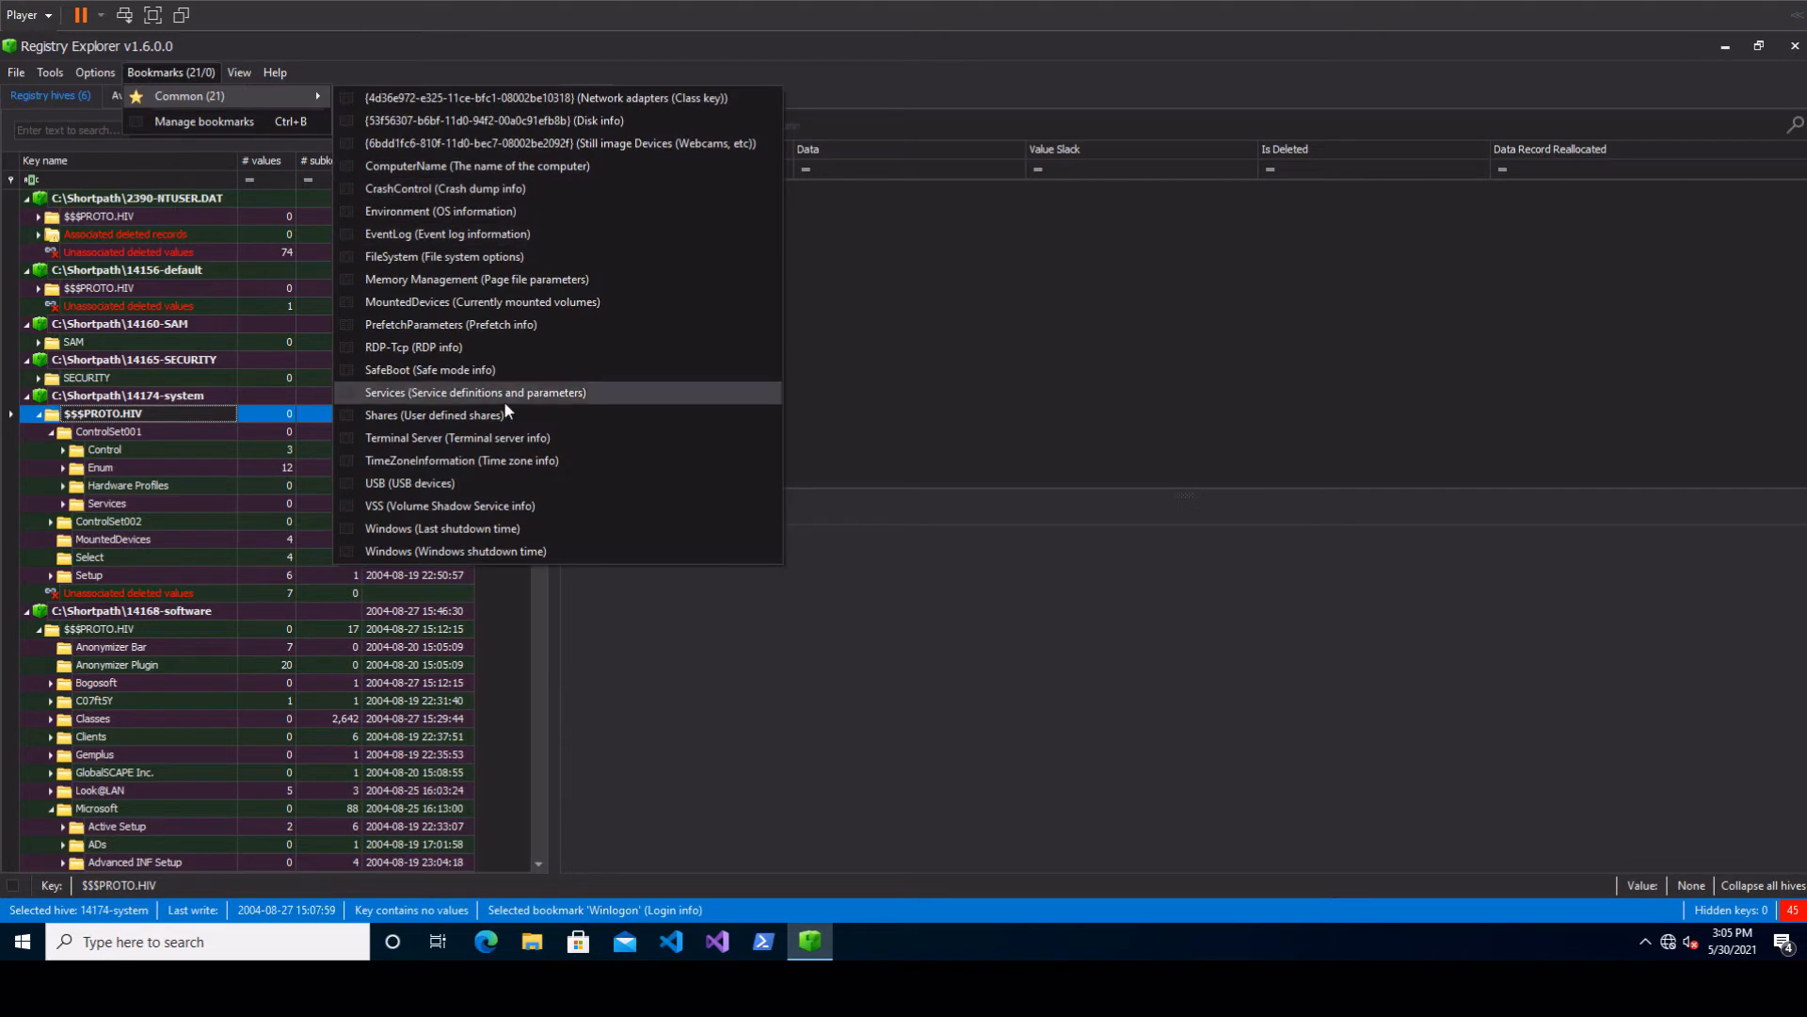
click(509, 529)
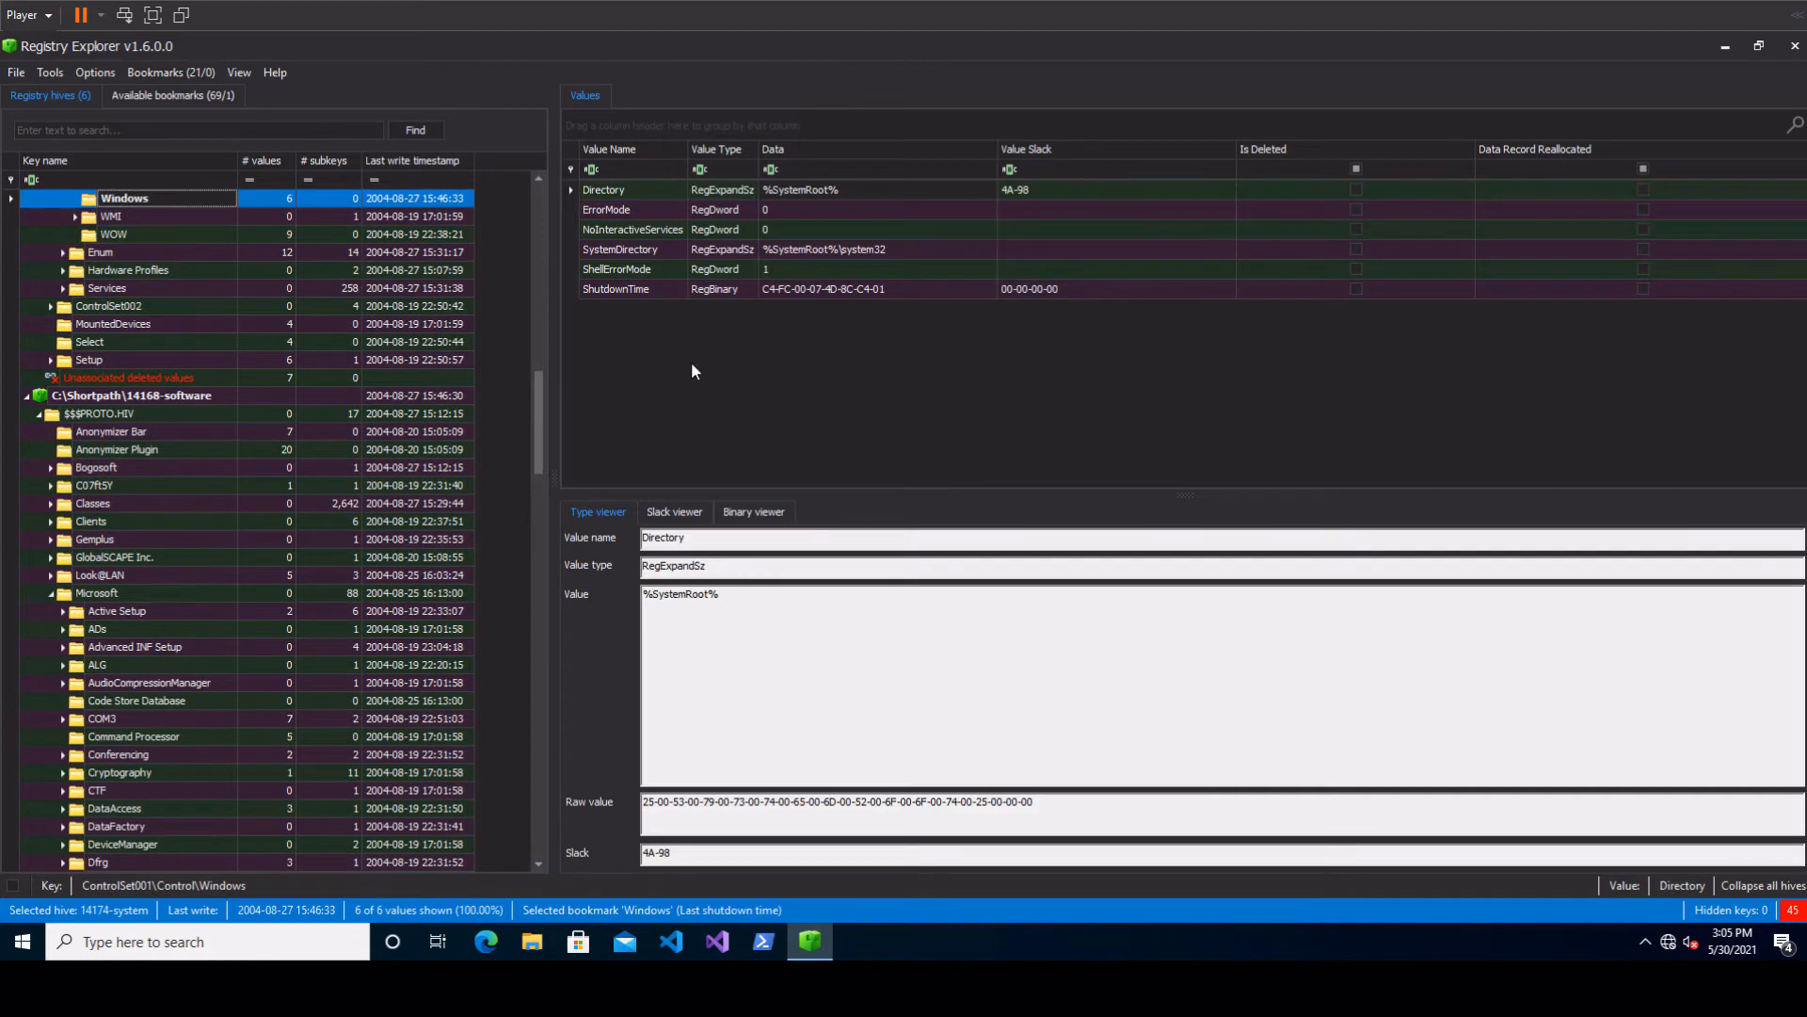
- Open the ShutdownTime value in the Data Interpreter, check its Windows FILETIME (64 bit) reading, and close the interpreter
click(644, 289)
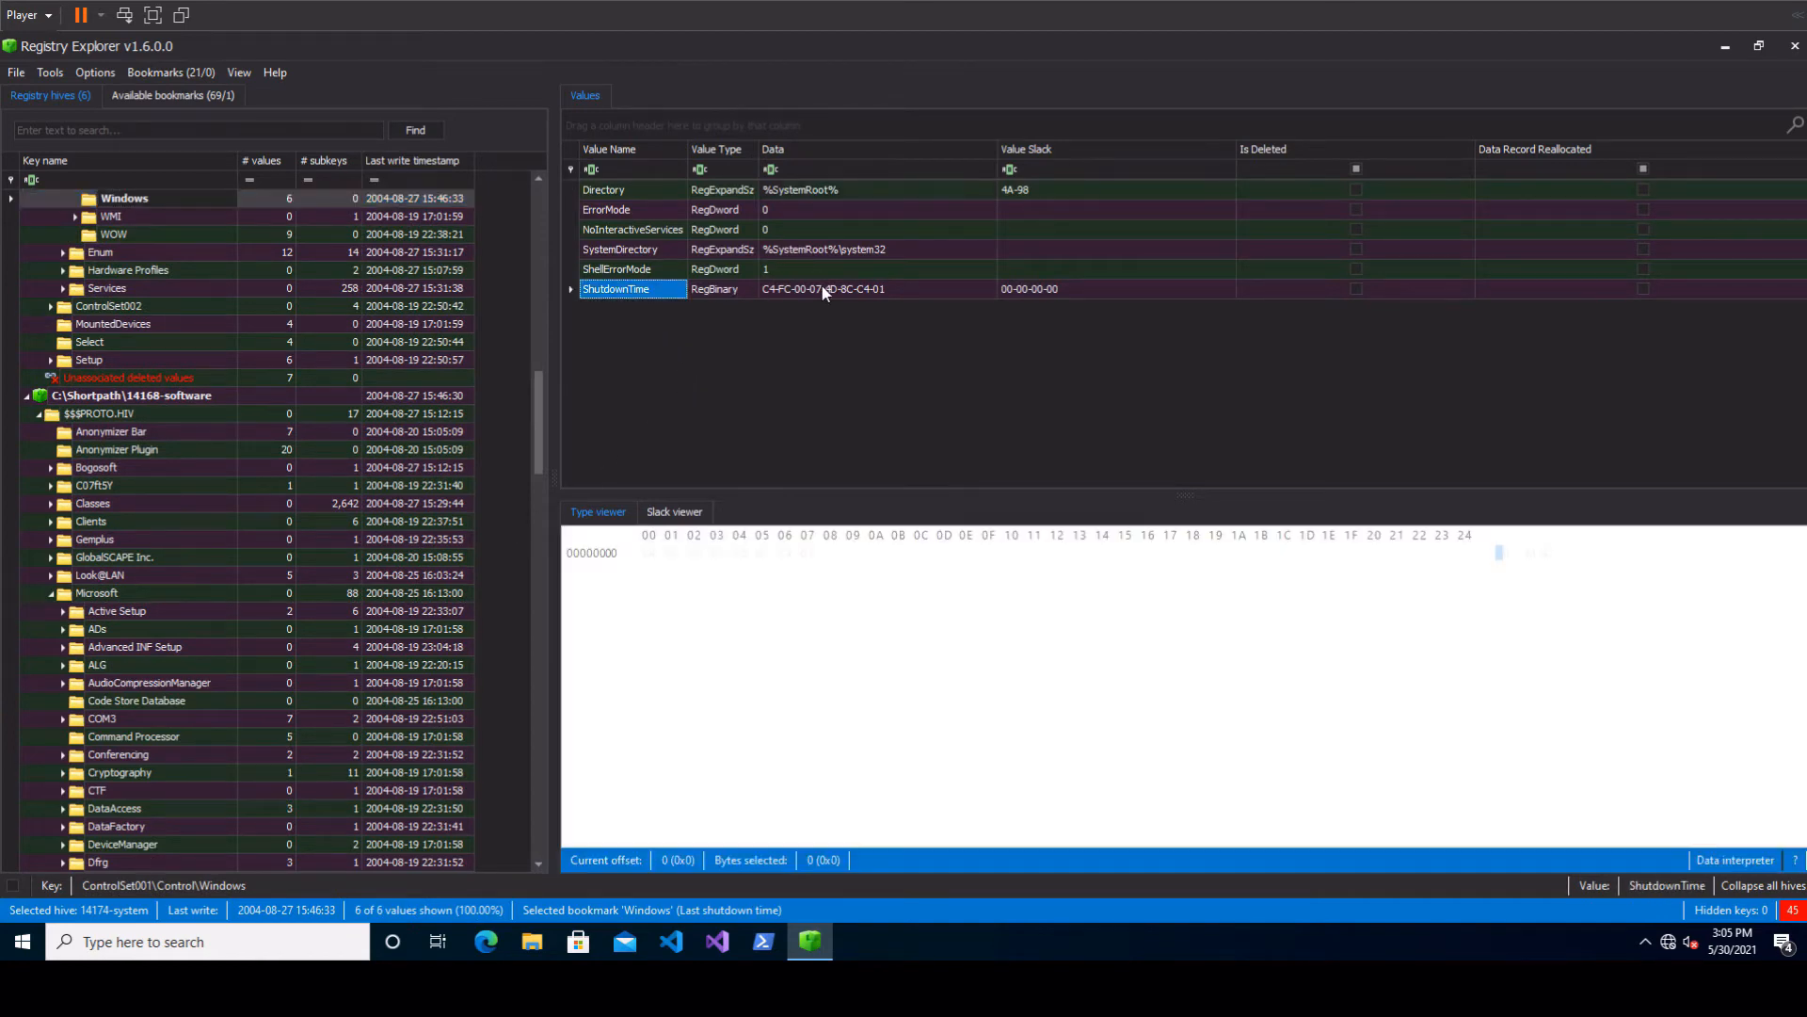
click(825, 291)
right_click(824, 291)
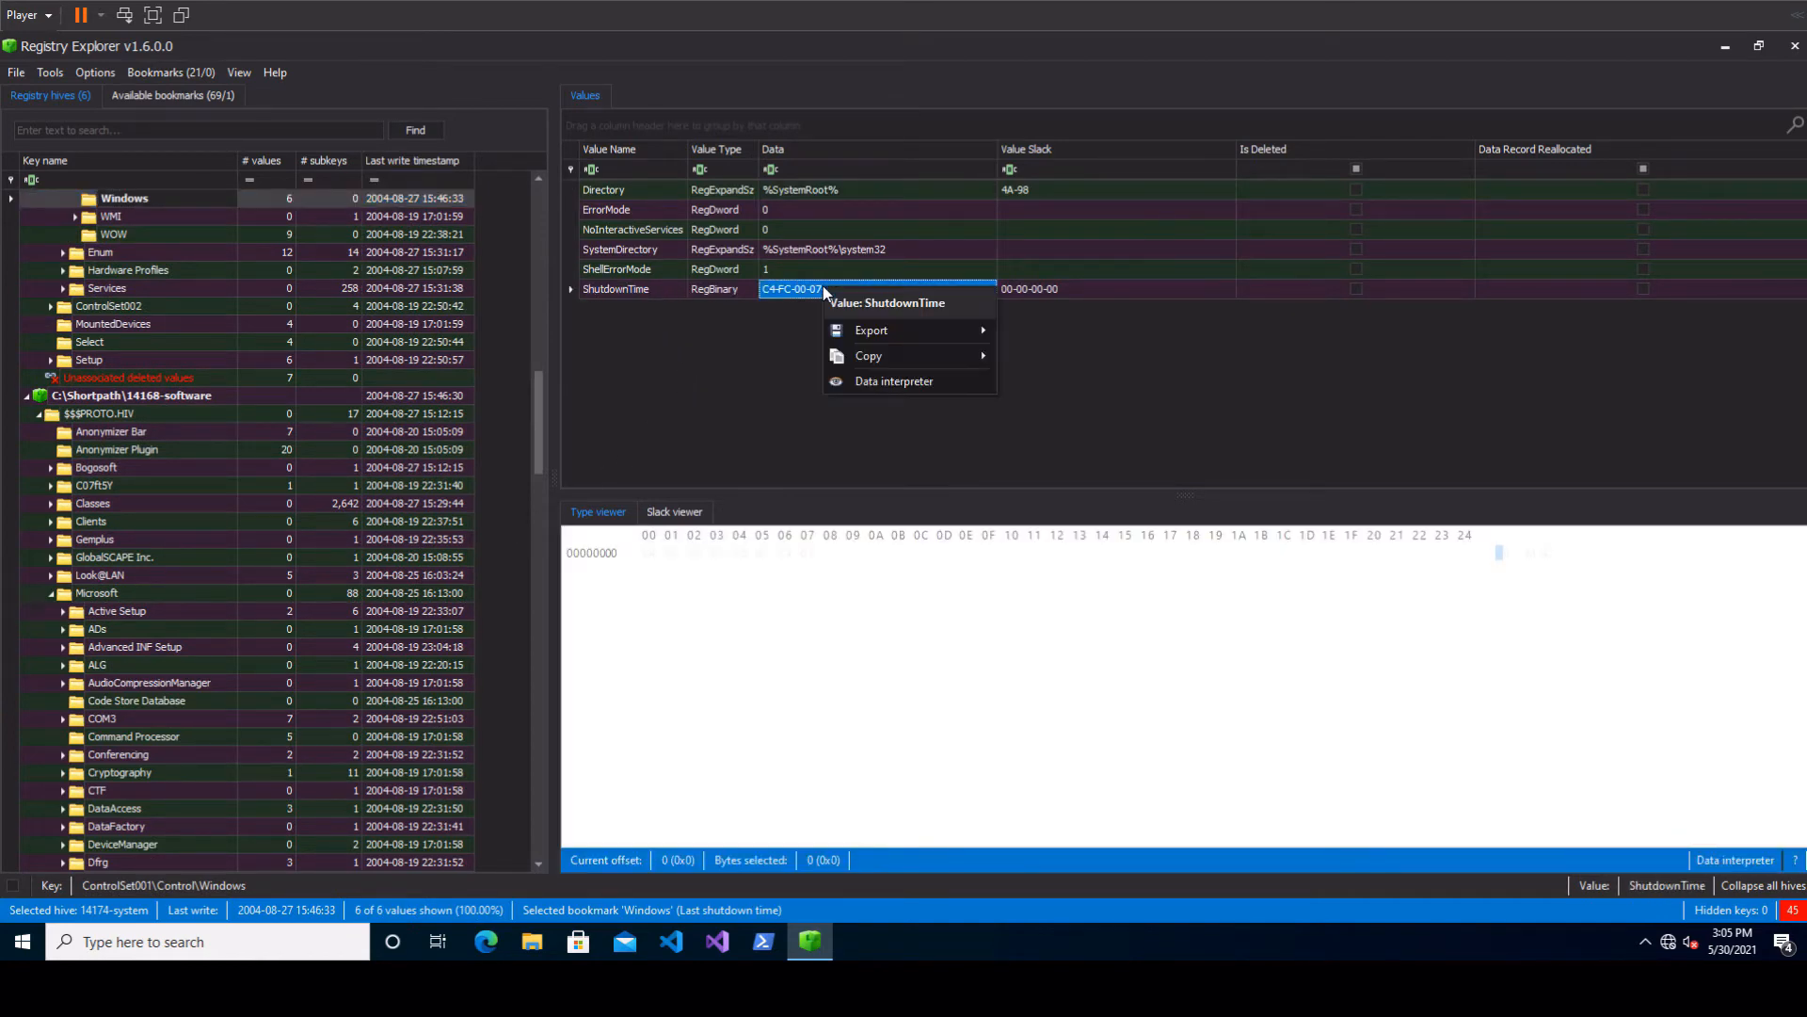
click(855, 382)
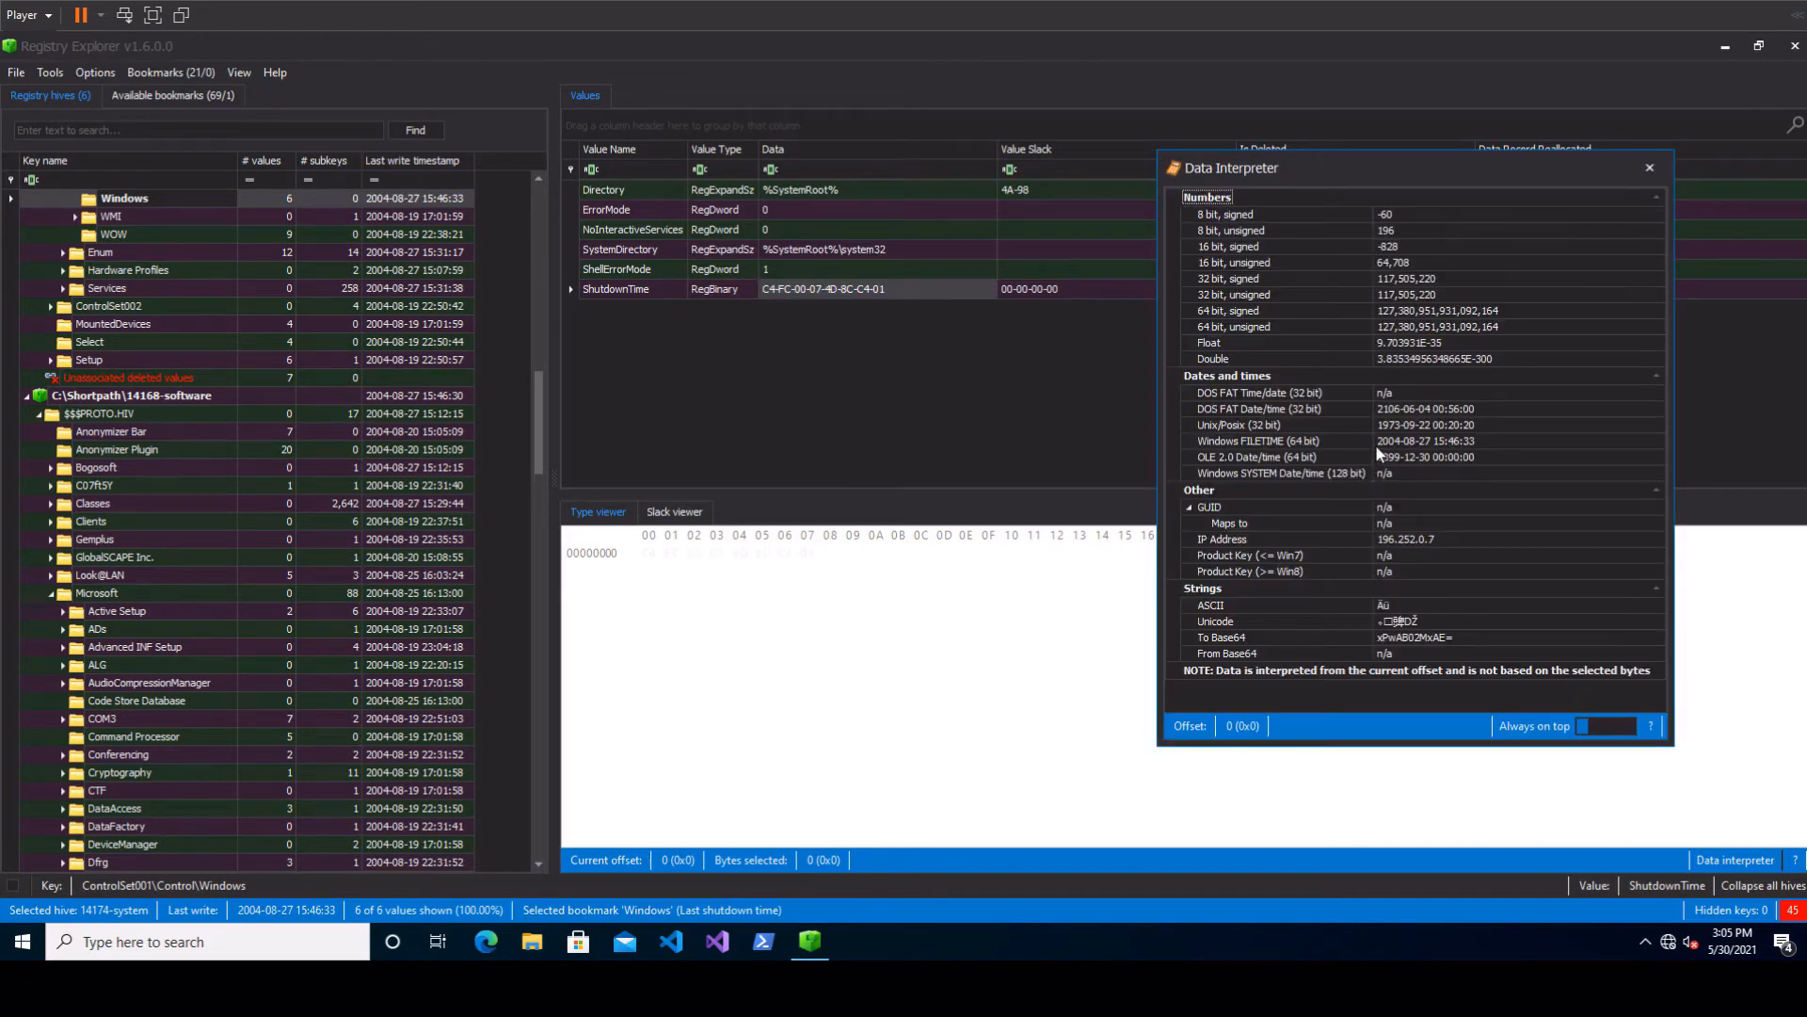
click(1402, 440)
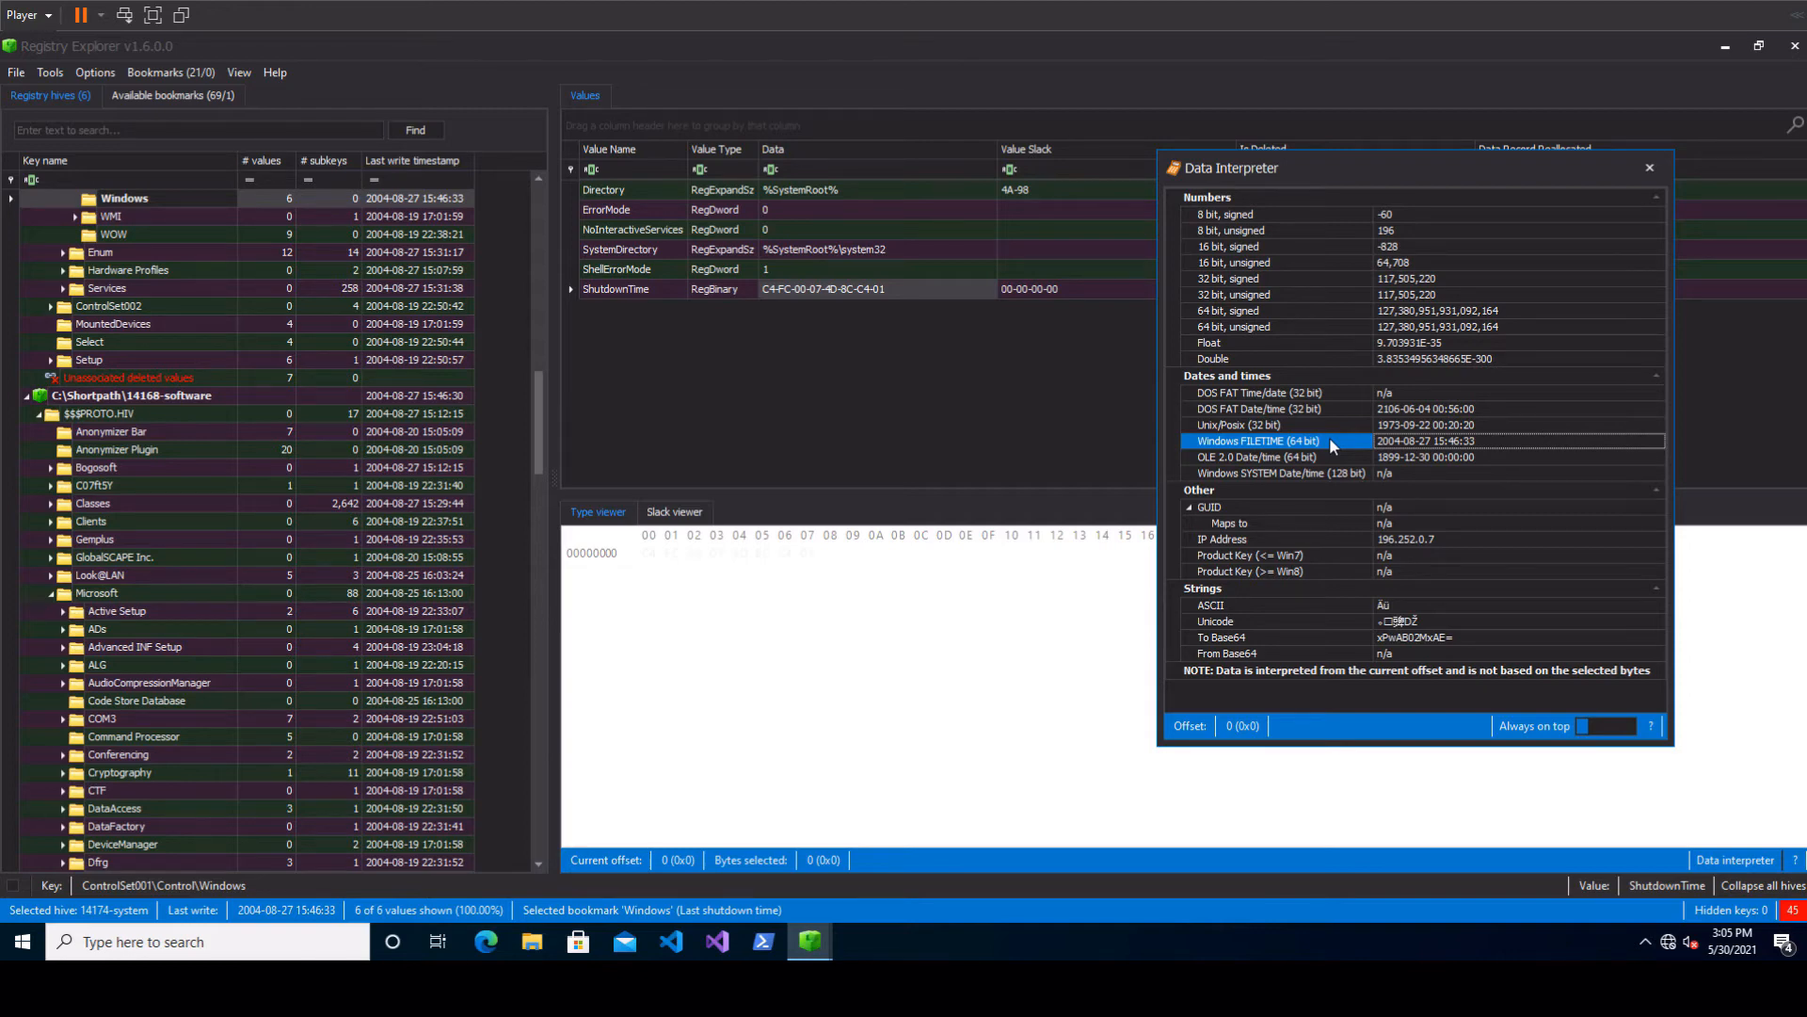
click(1648, 173)
click(1648, 172)
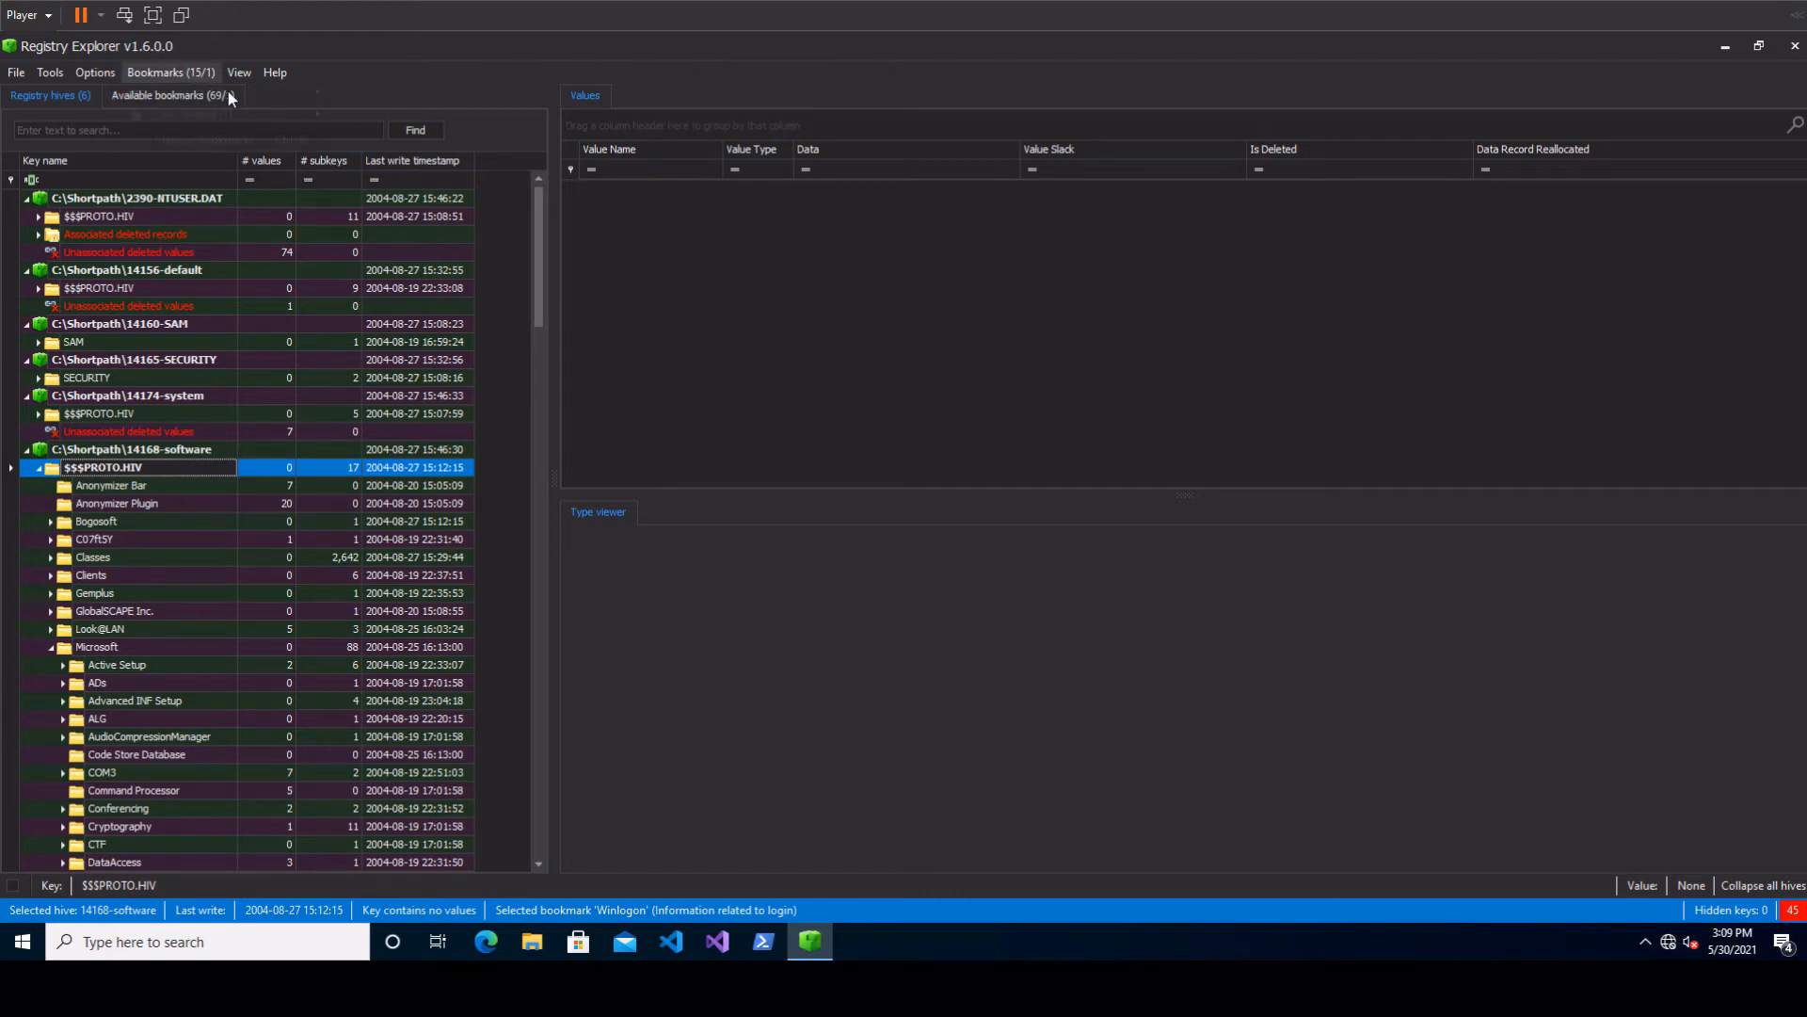
- Open the software hive's CurrentVersion (Windows NT key) common bookmark and view the ExitTime value in its Prefetcher subkey
mouse_move(241, 95)
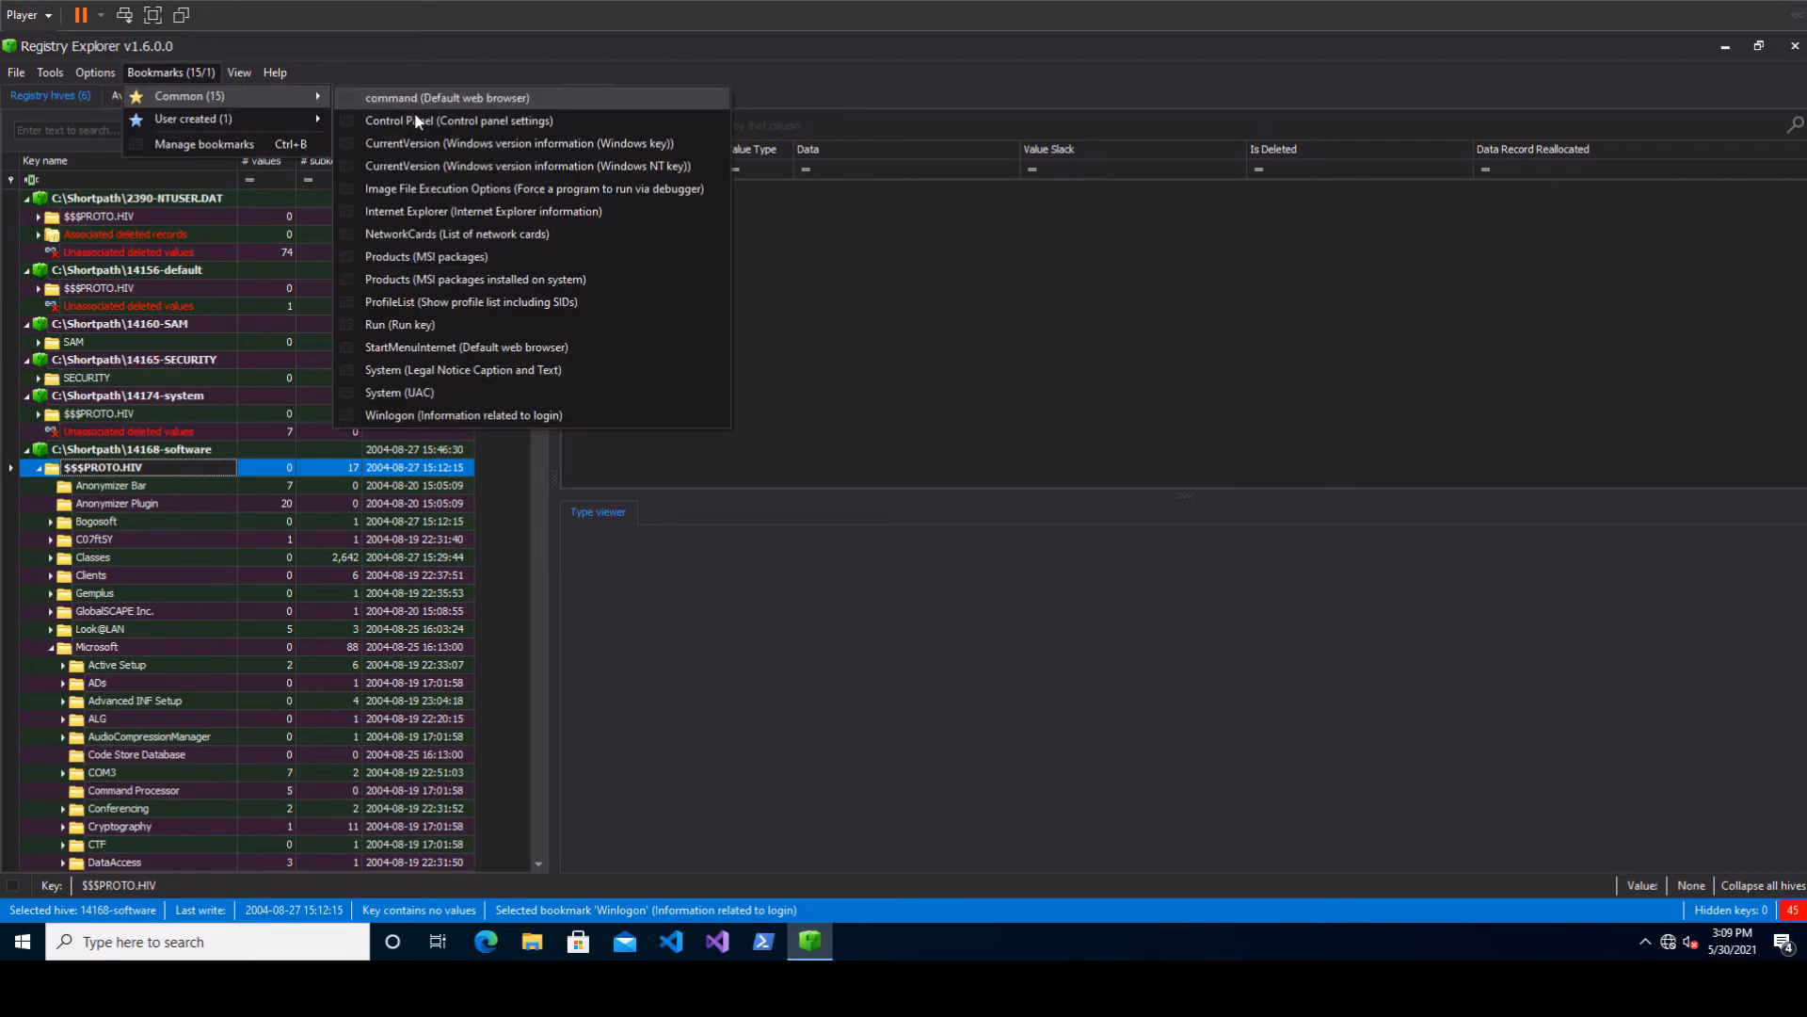
click(573, 169)
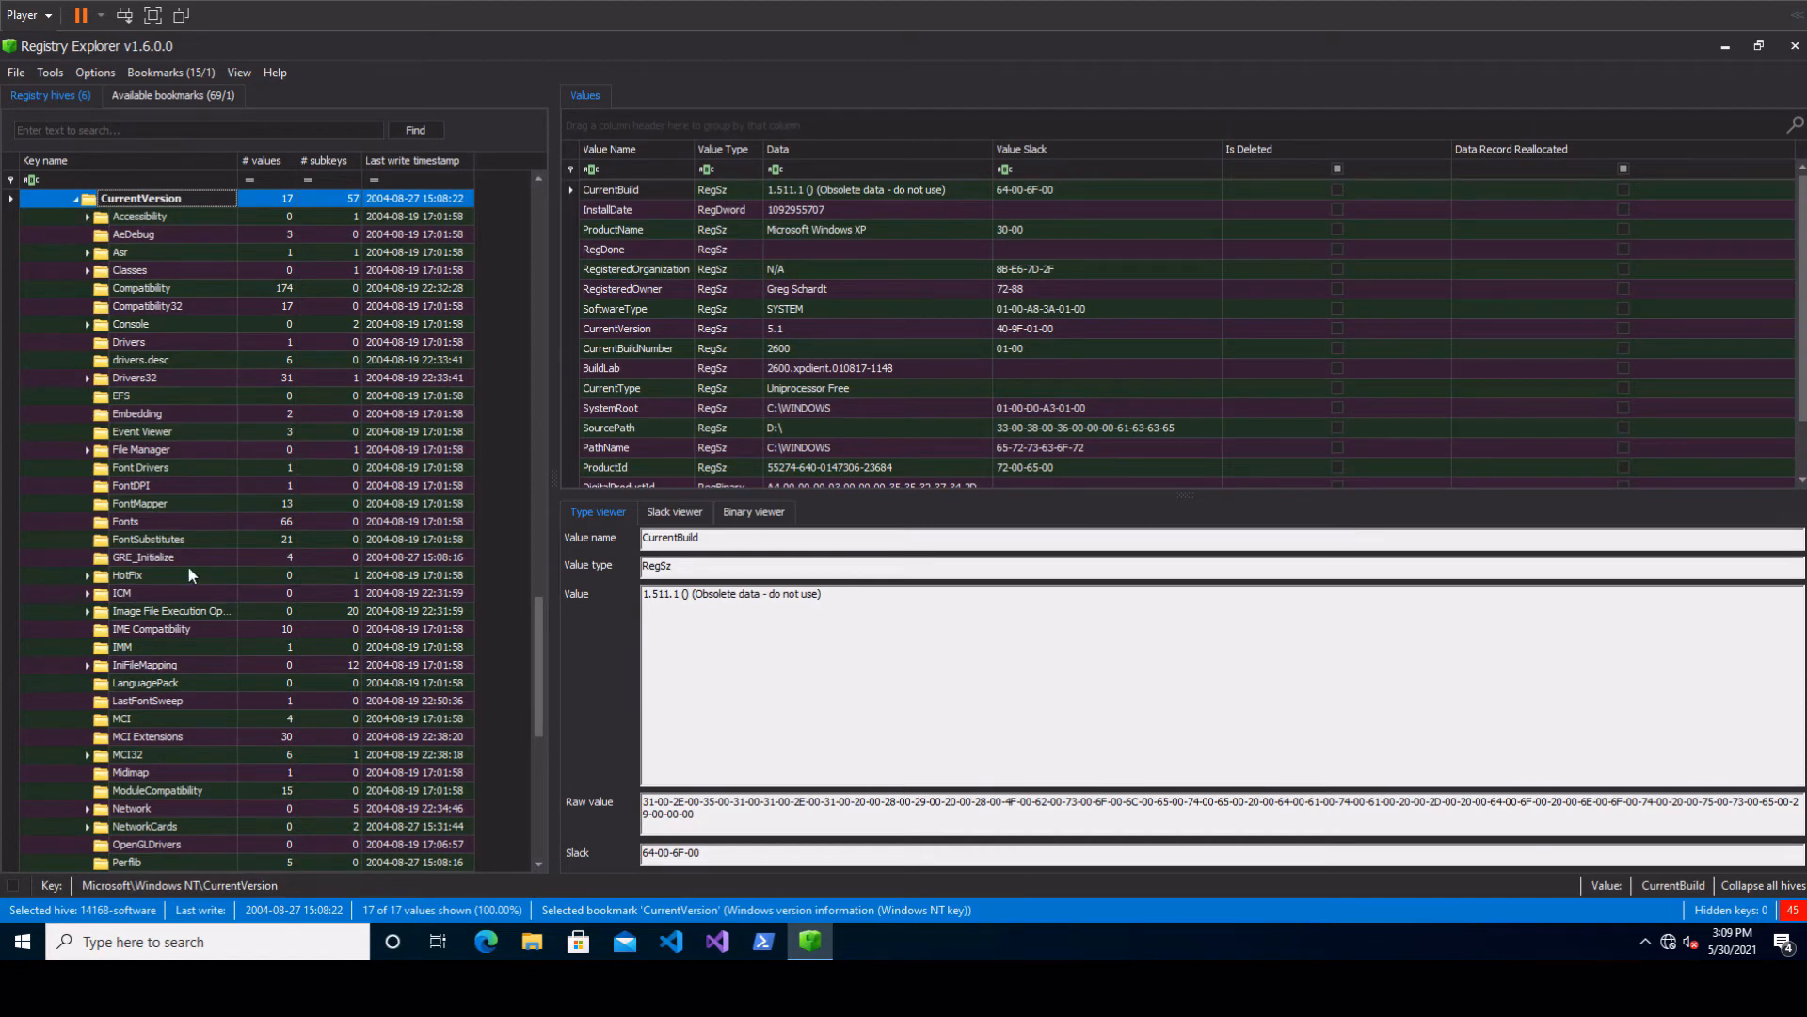
scroll(162, 763, down, 2)
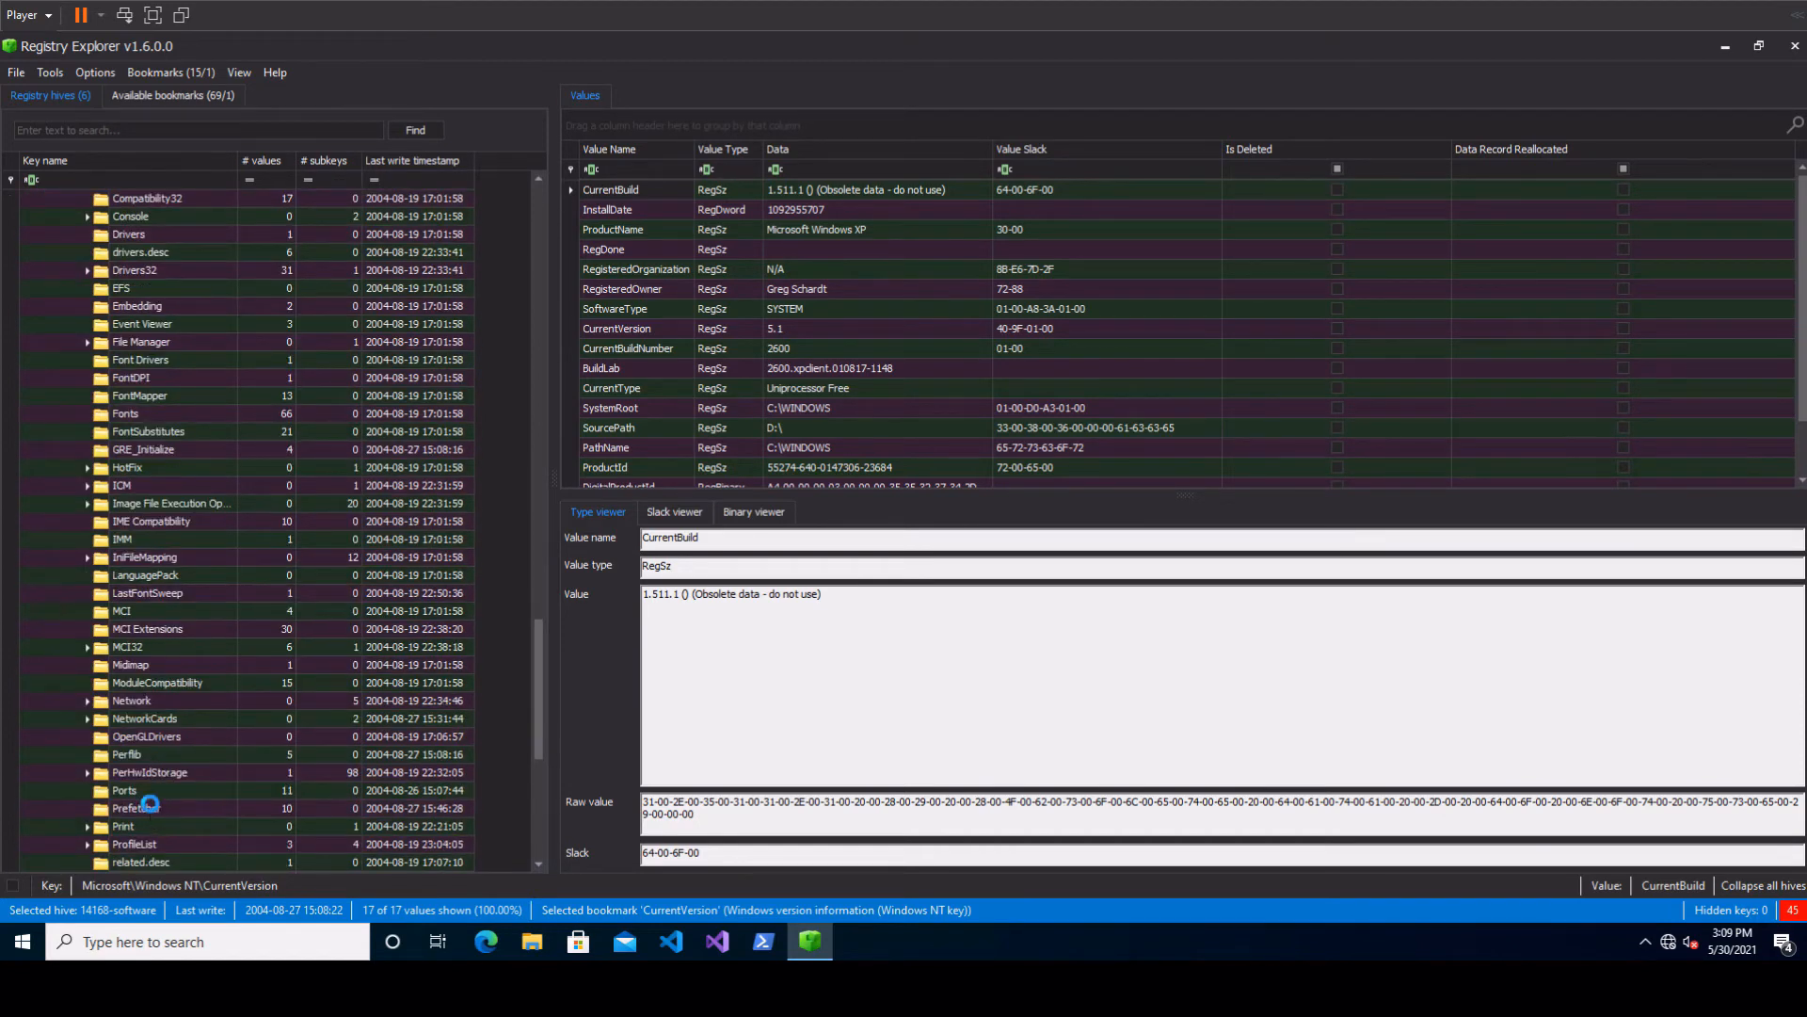
click(148, 807)
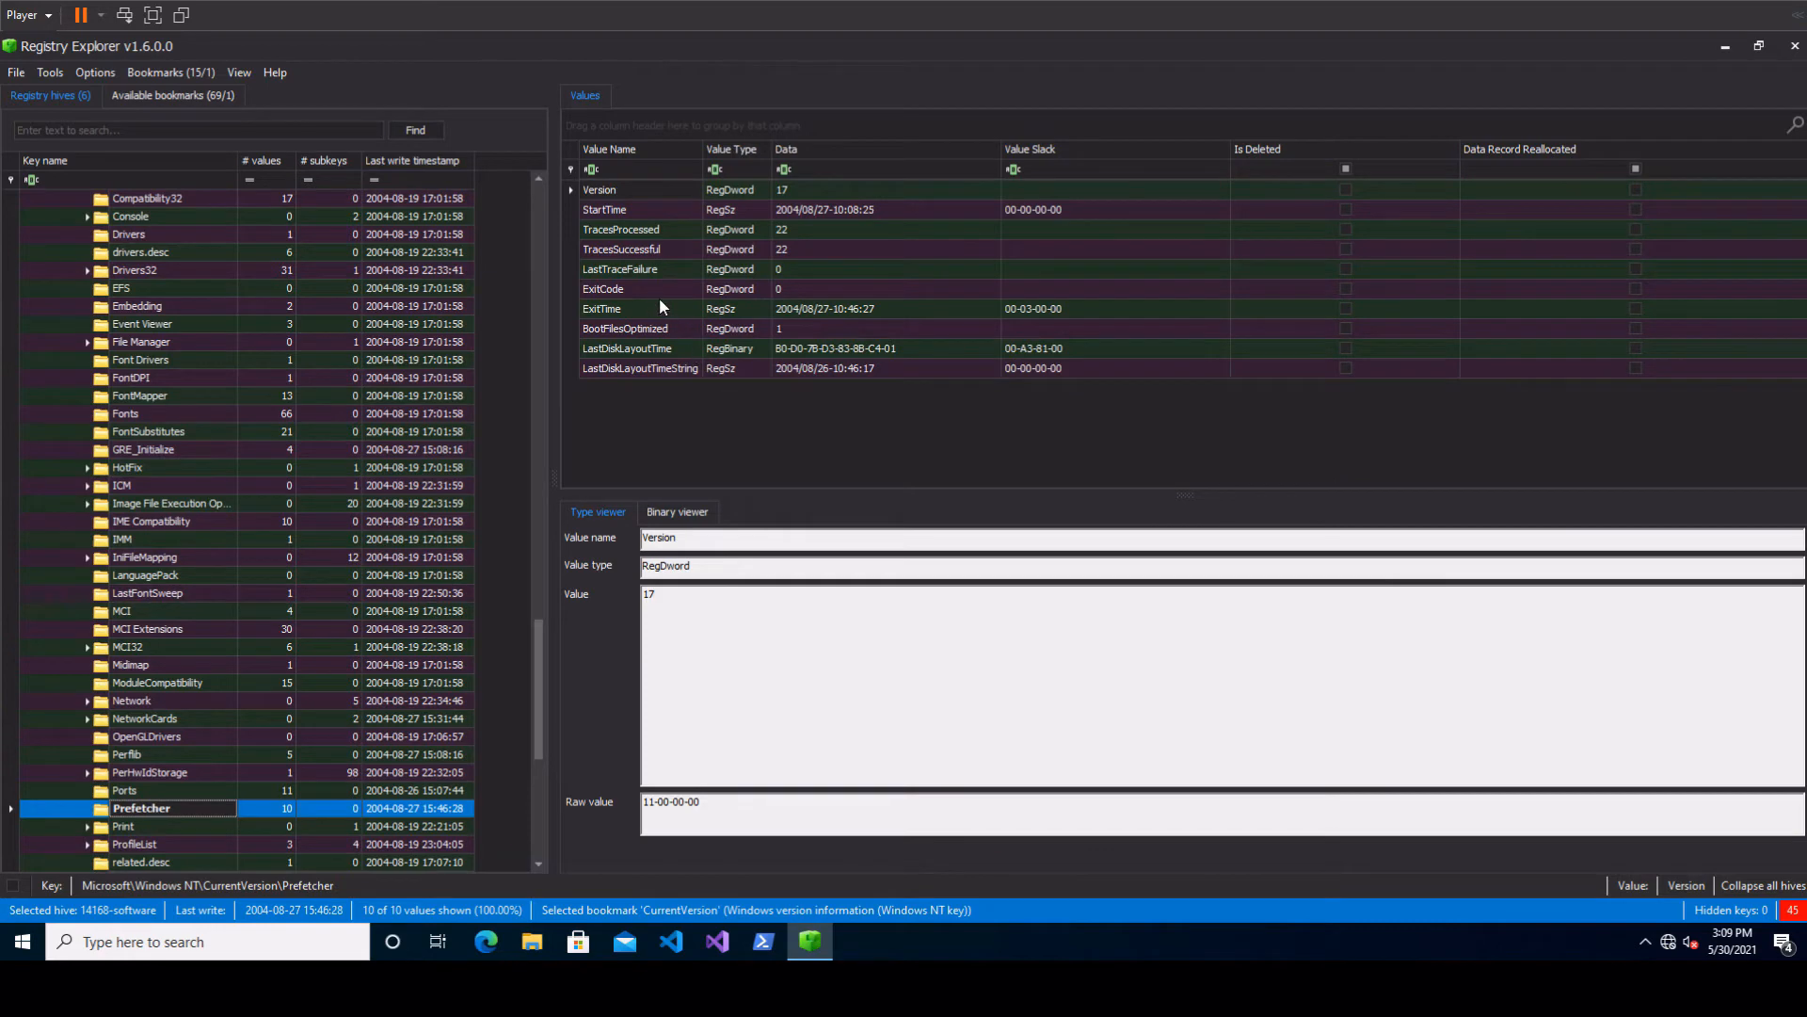
click(800, 308)
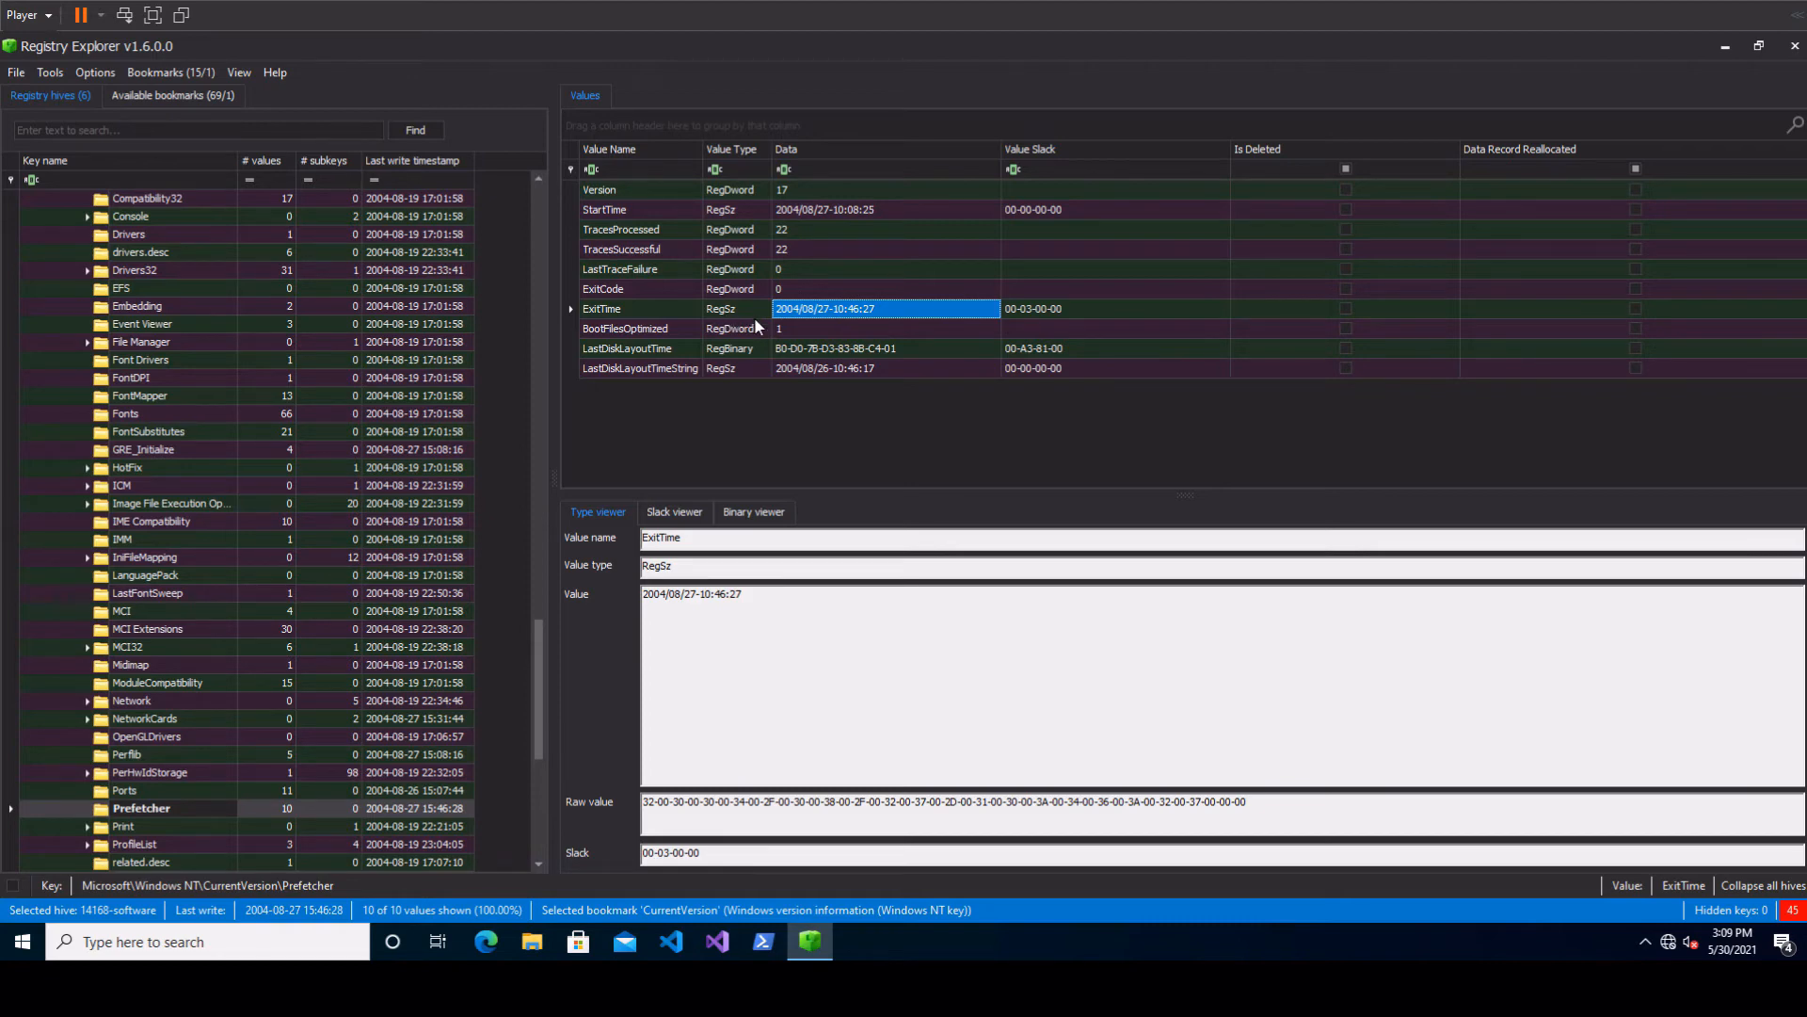
- Examine the Prefetcher ExitTime value in the Data Interpreter and reselect its data in the values list
right_click(890, 309)
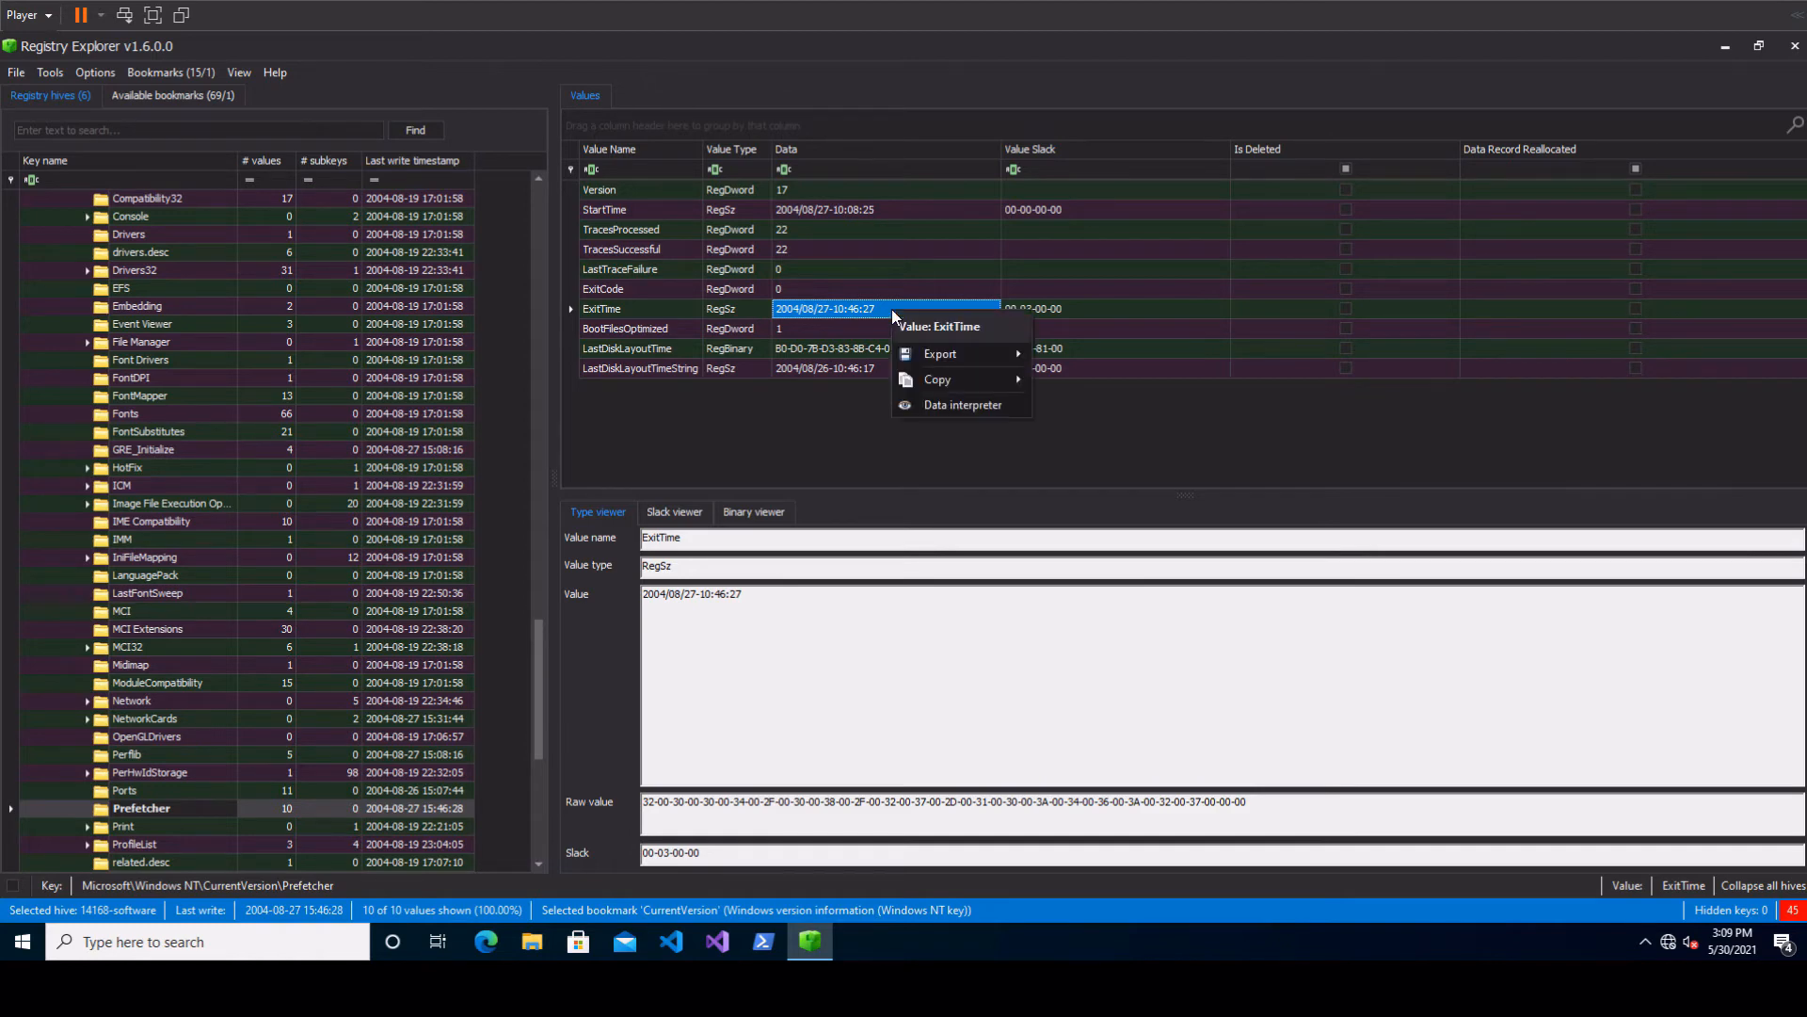
click(932, 405)
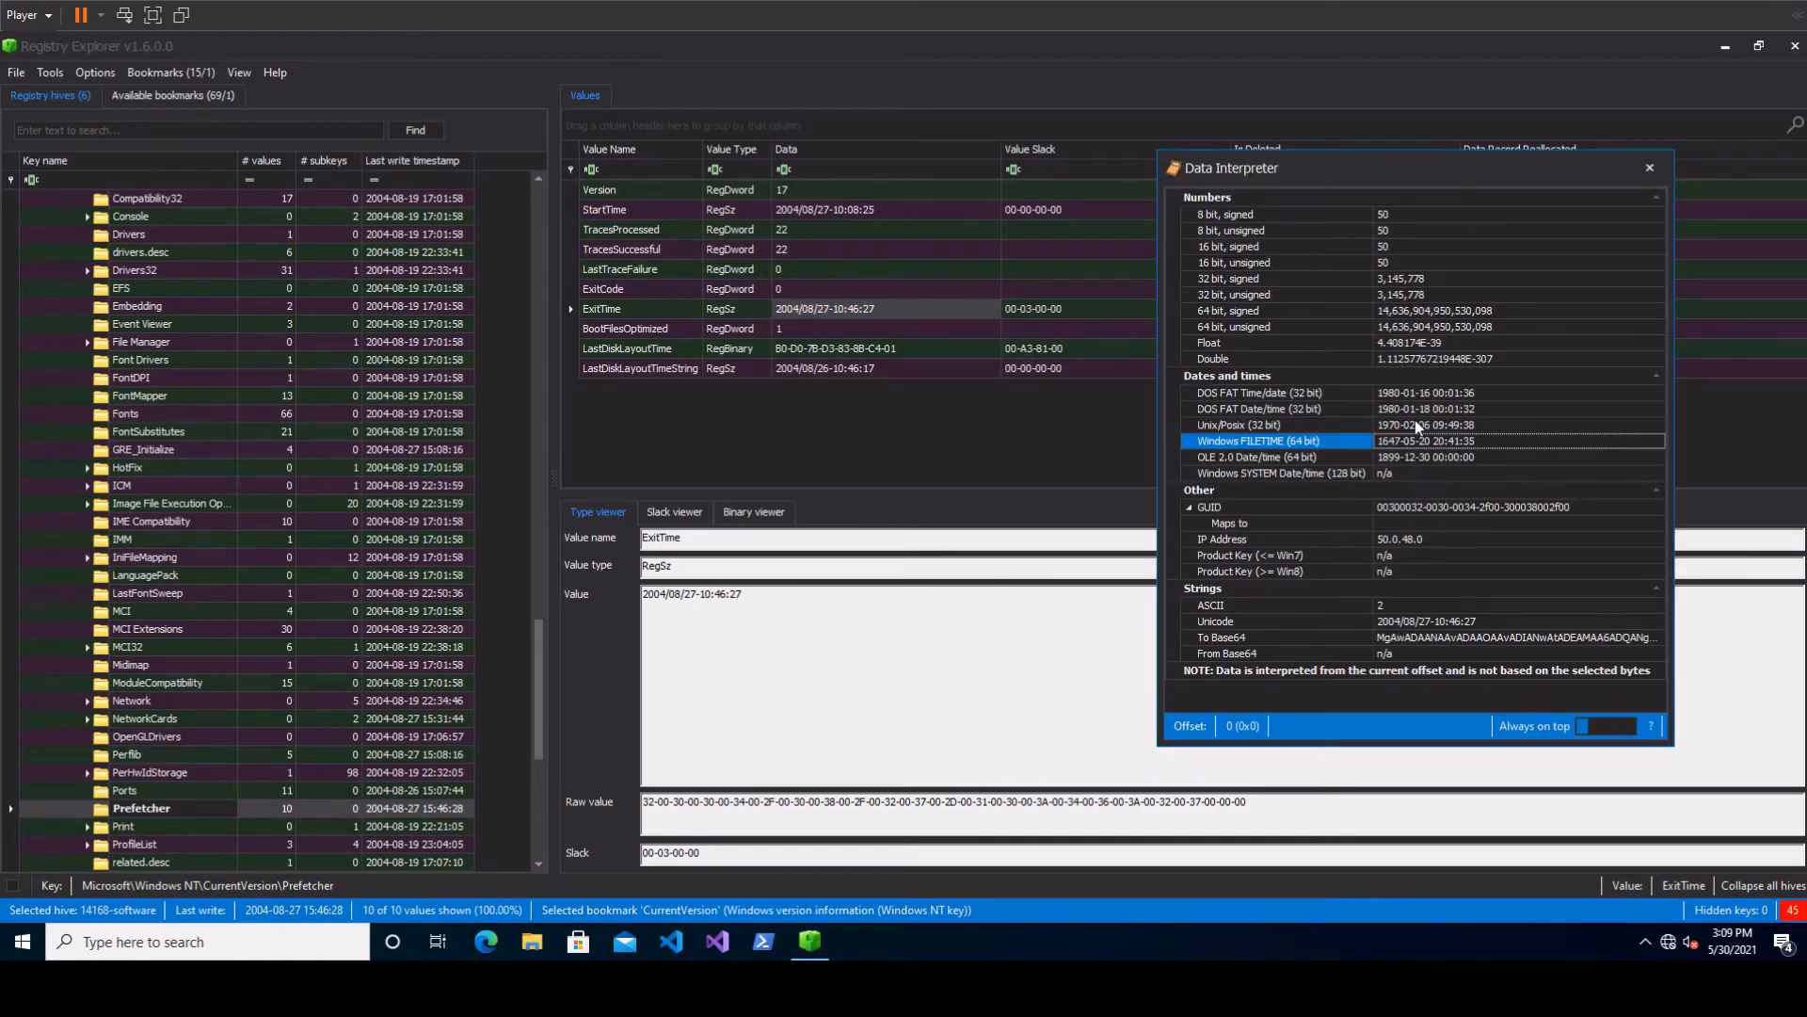
click(884, 308)
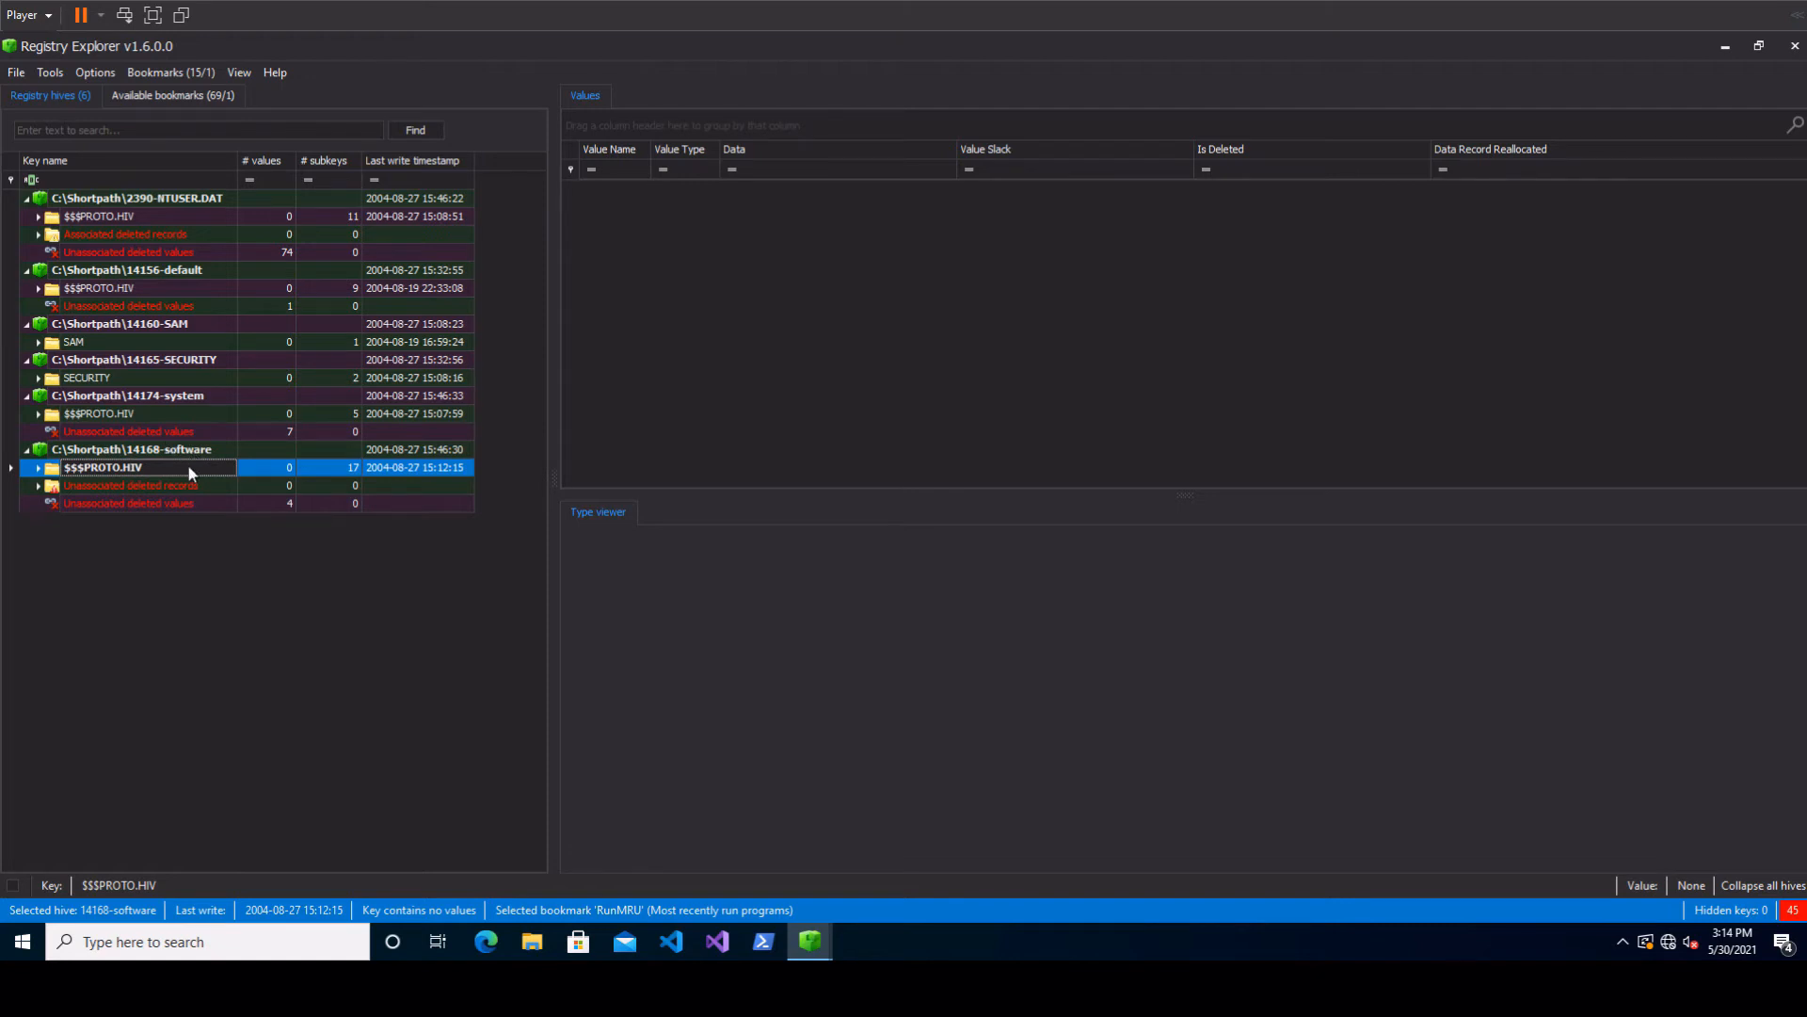
- Open the software hive's Winlogon (Information related to login) common bookmark and view the DefaultUserName value
click(183, 75)
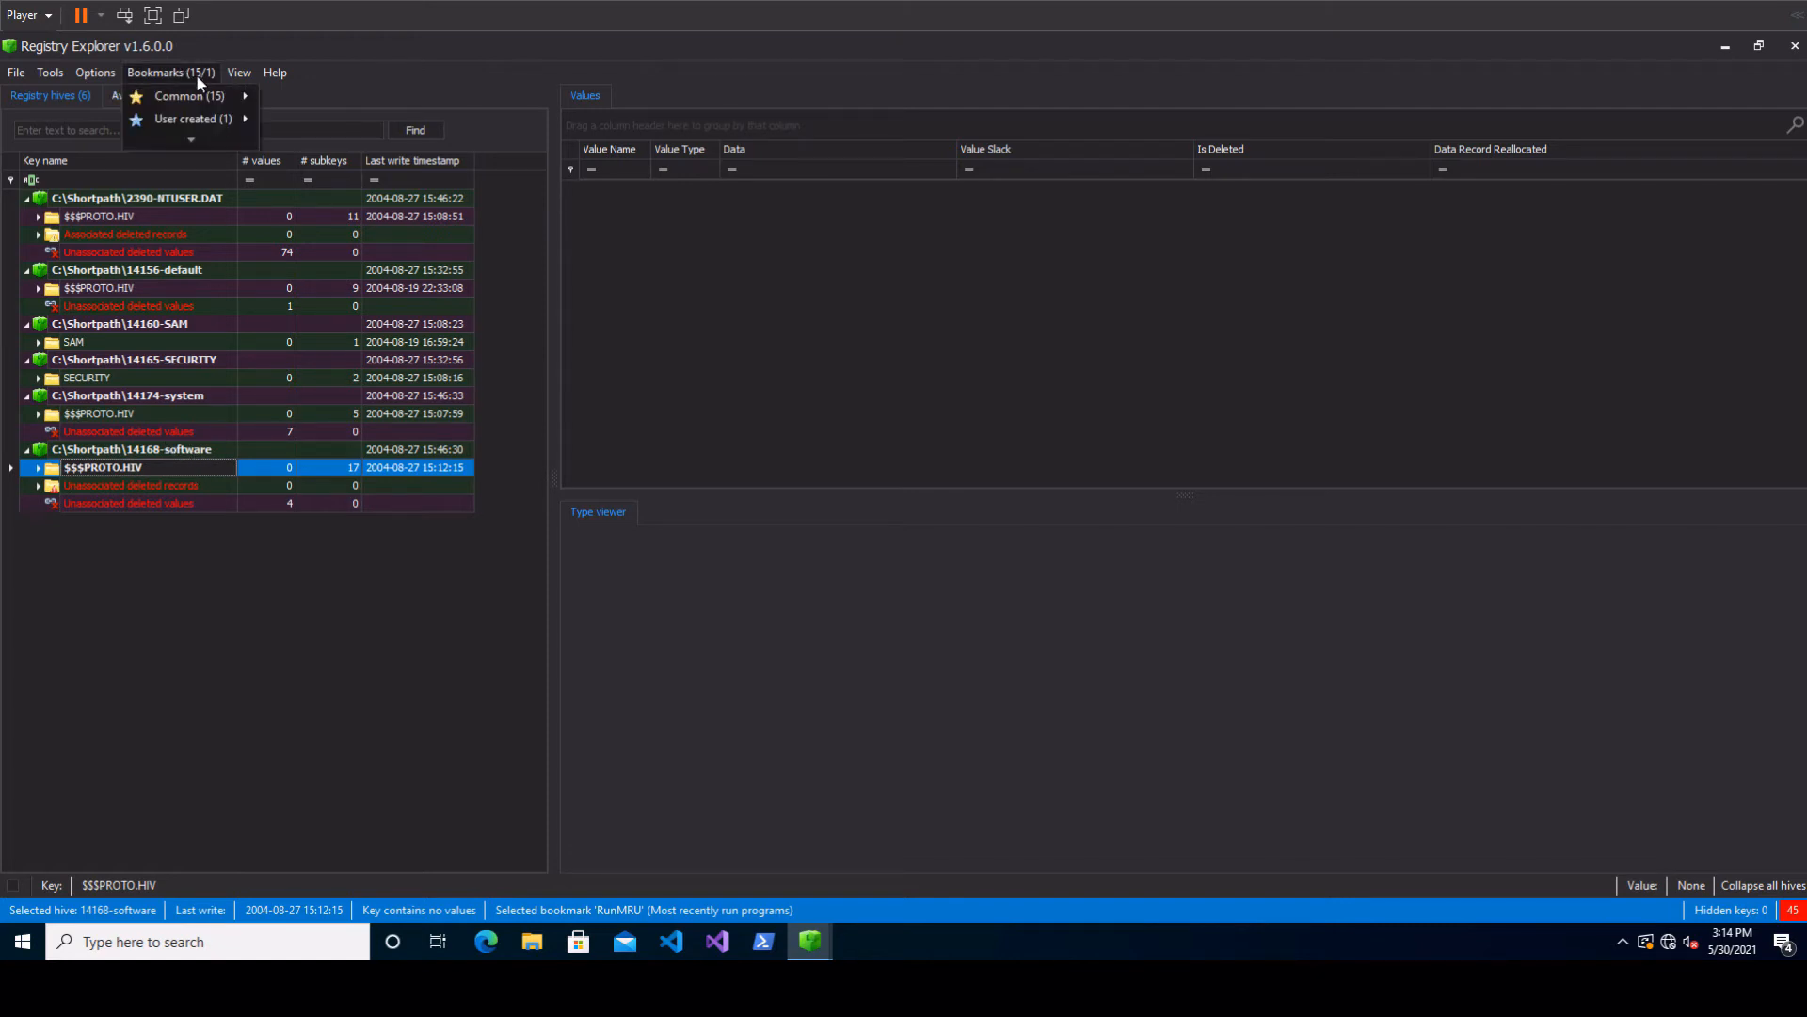
mouse_move(226, 98)
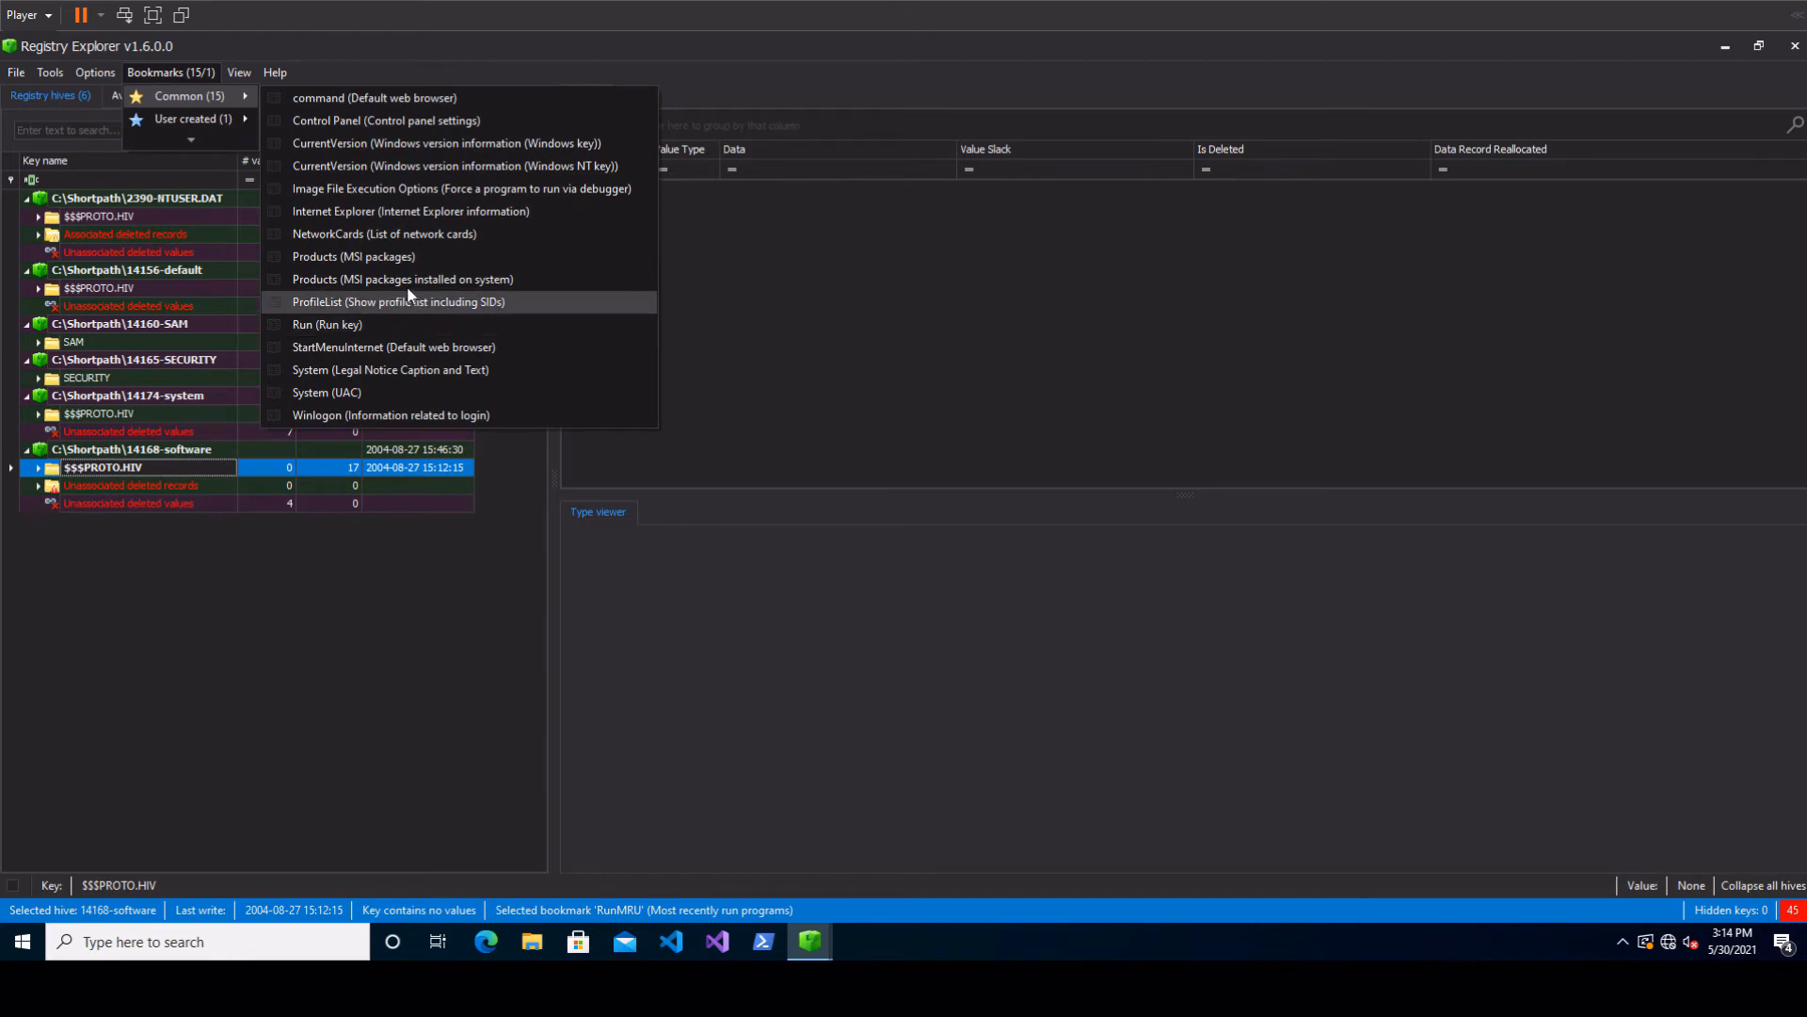
click(434, 414)
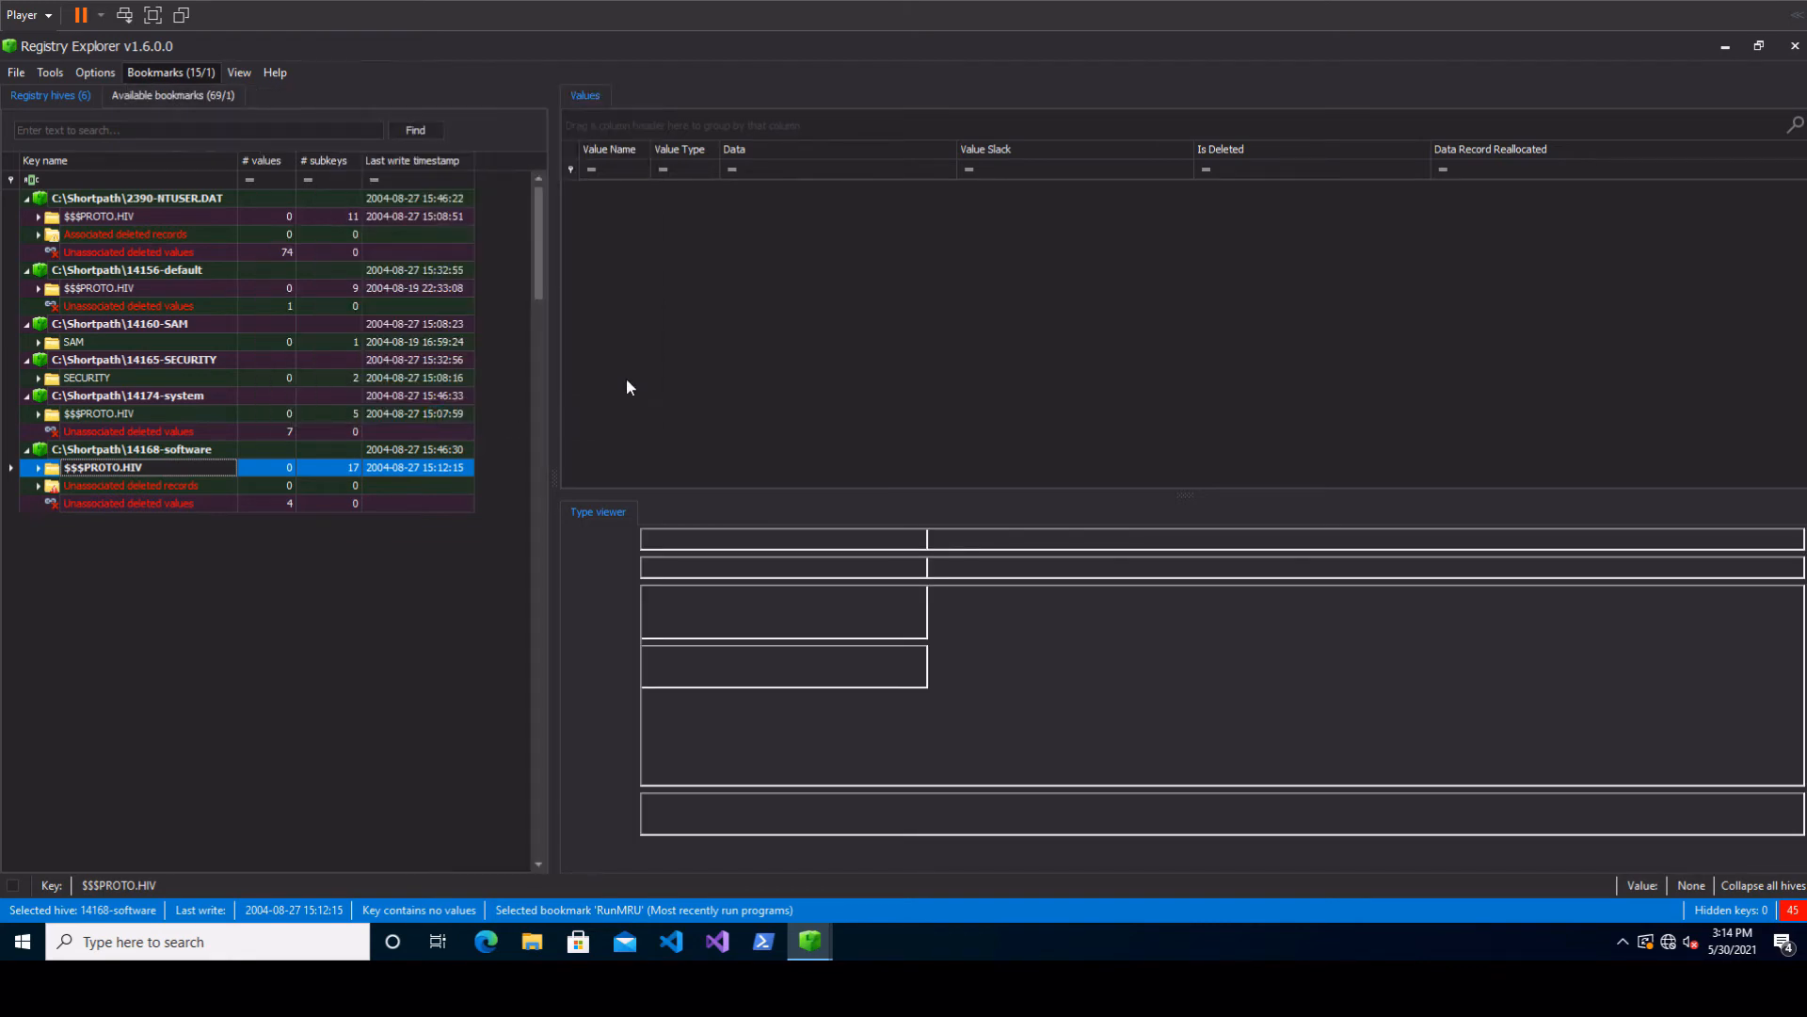
click(832, 230)
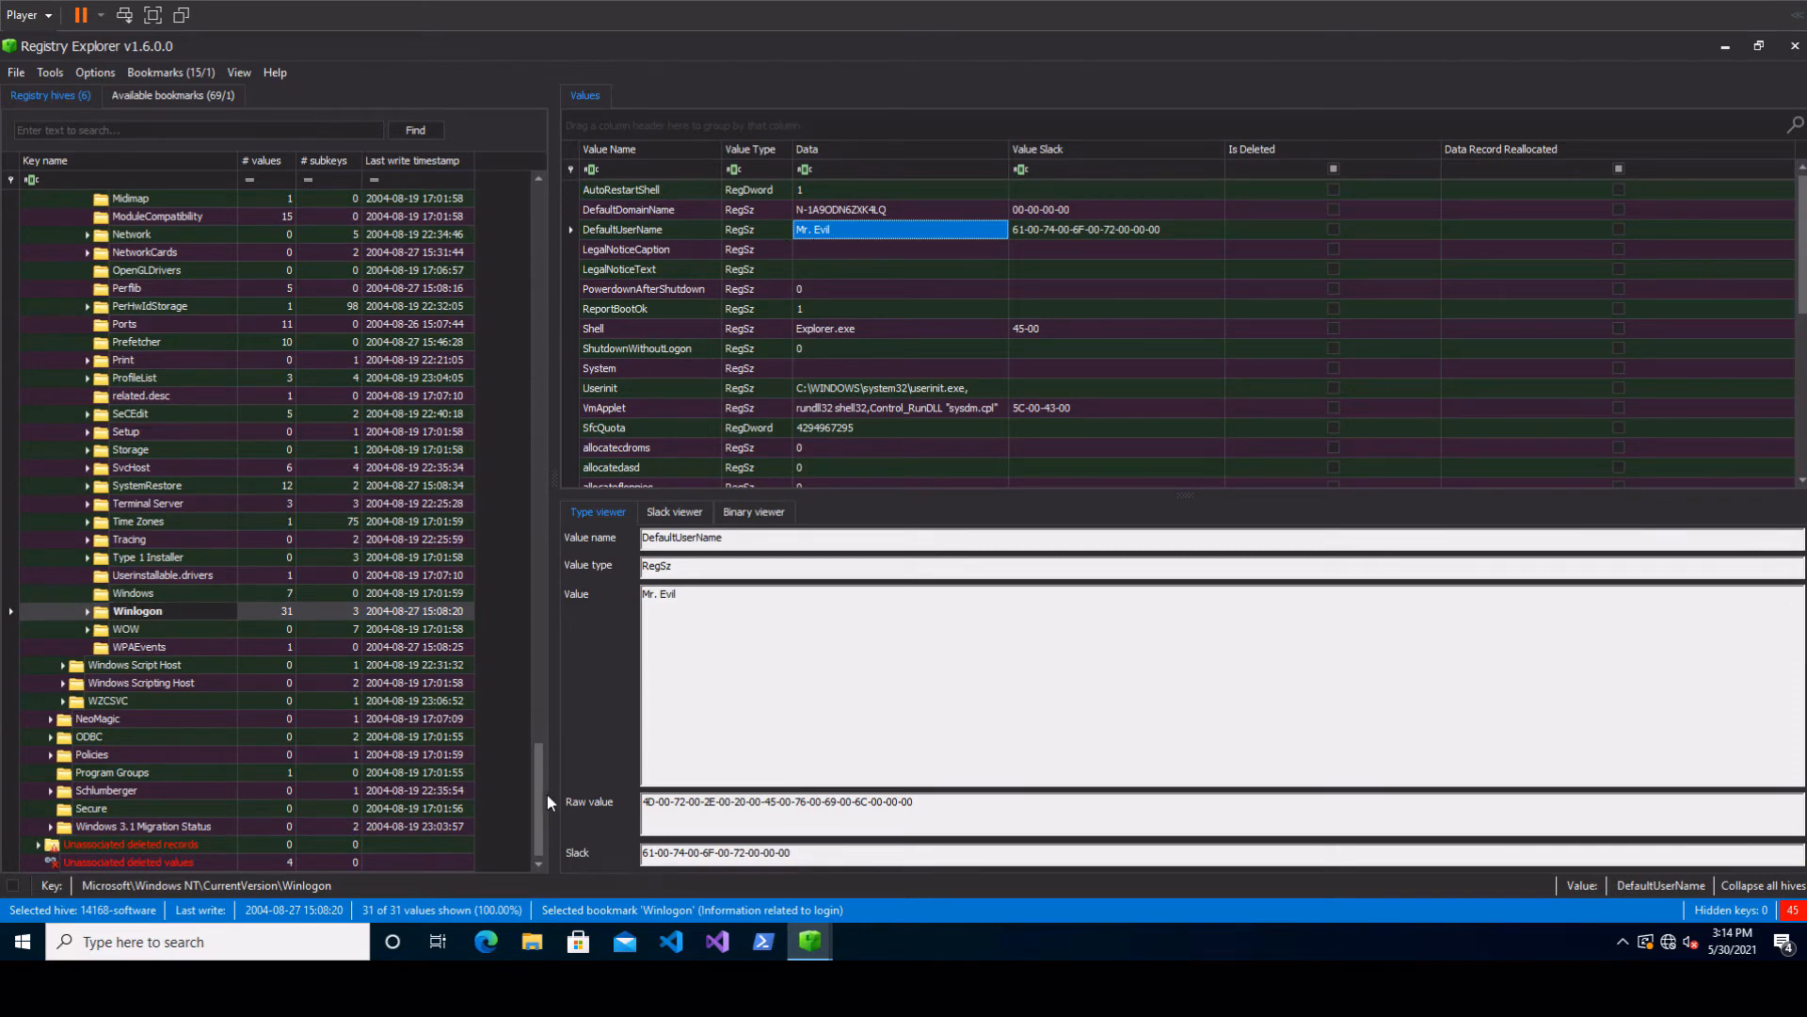
- Select the root key of the 2390-NTUSER.DAT hive and open its RunMRU (Most recently run programs) common bookmark
drag(546, 795, 547, 166)
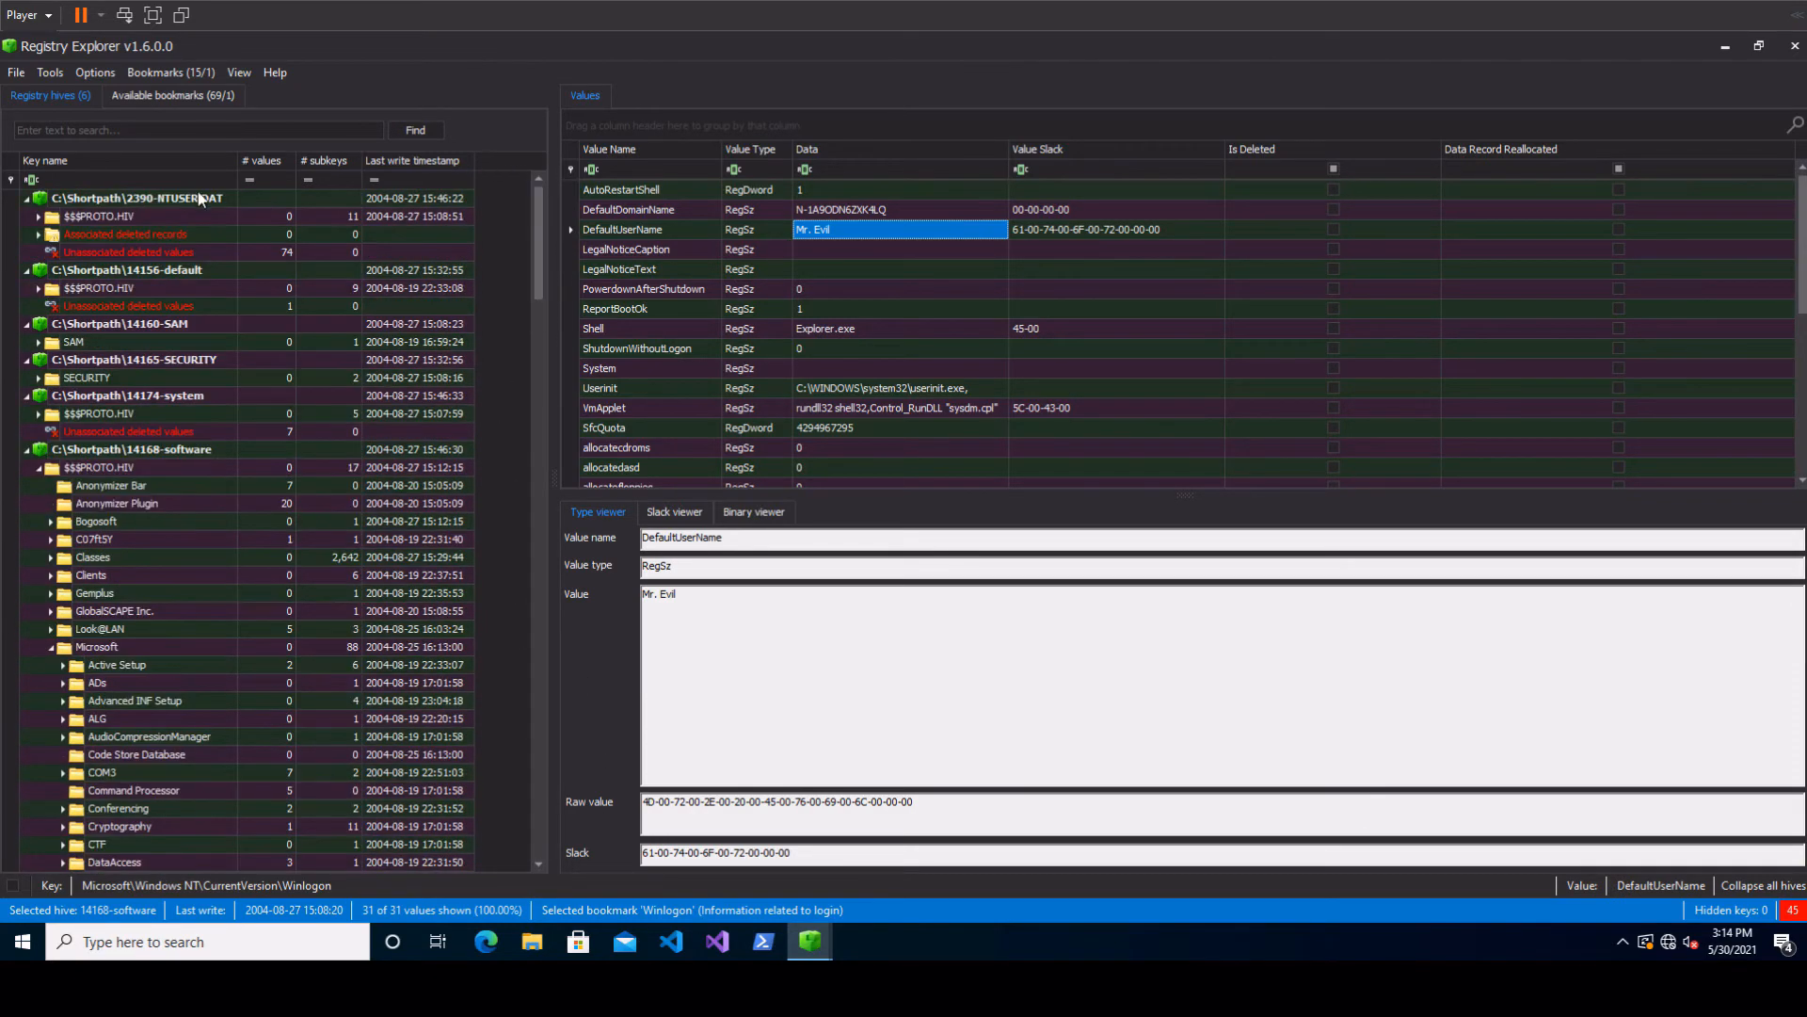
click(147, 215)
click(172, 75)
mouse_move(200, 99)
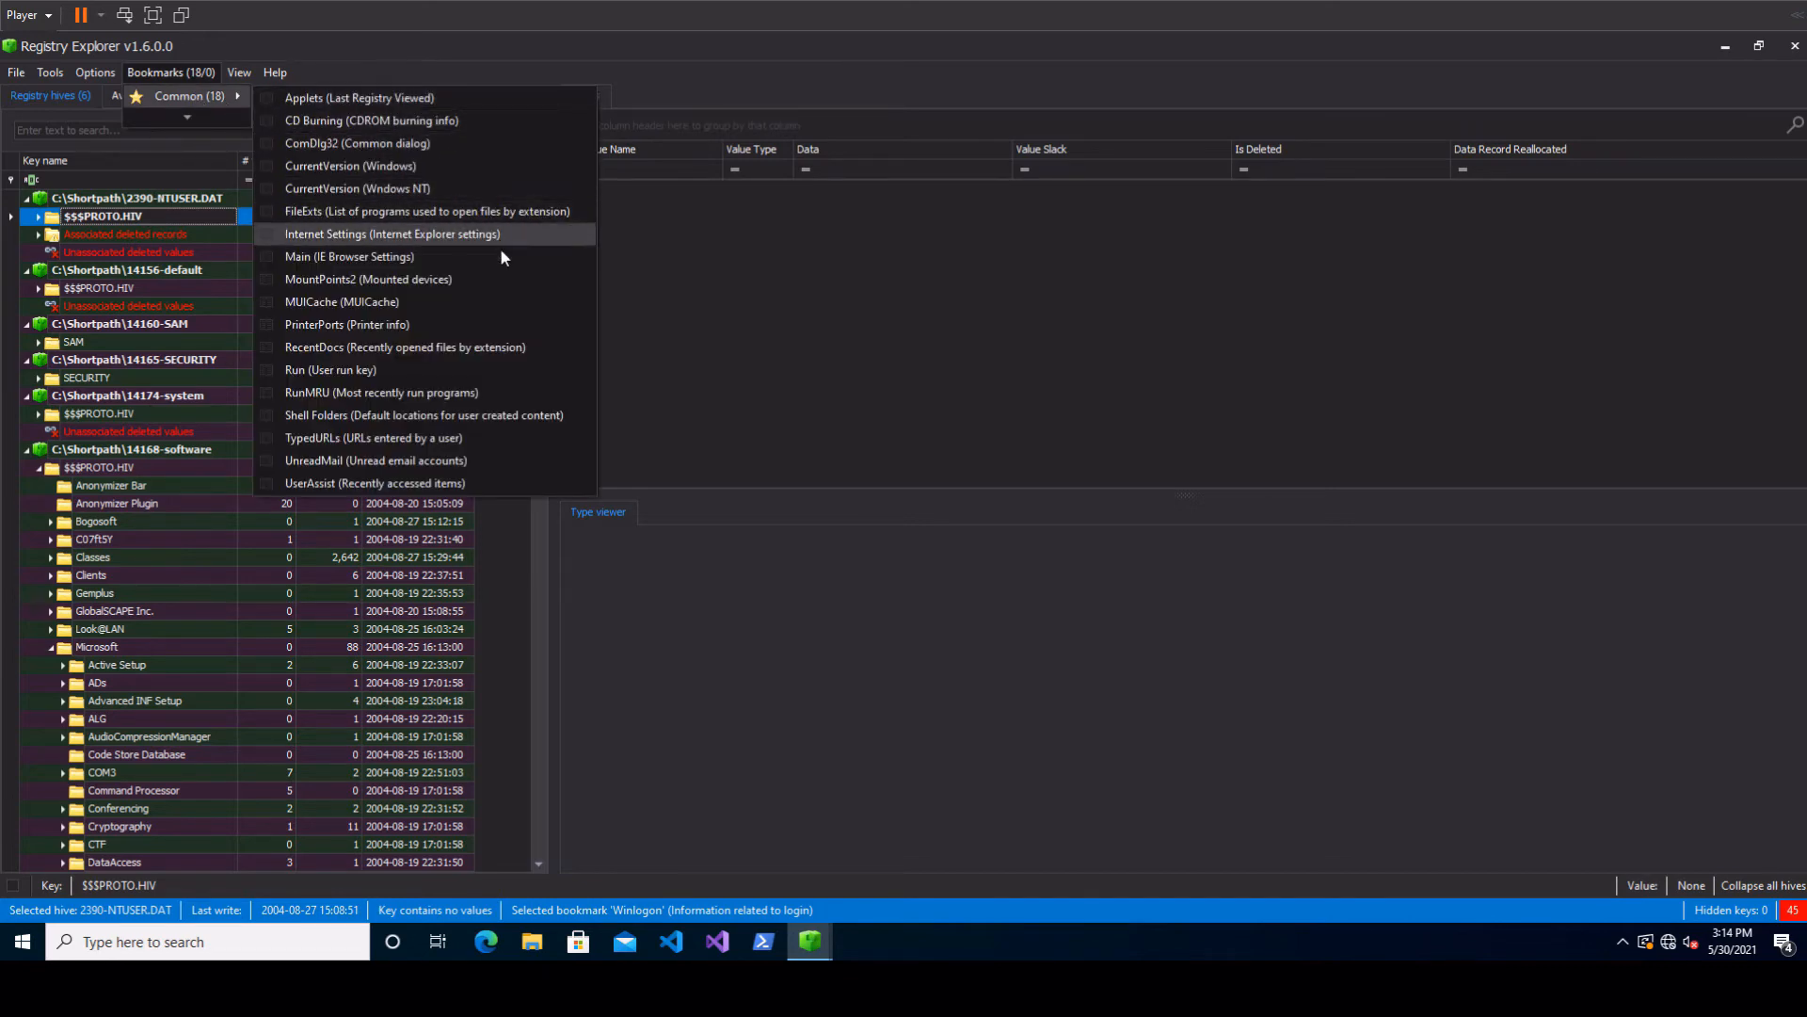
click(476, 390)
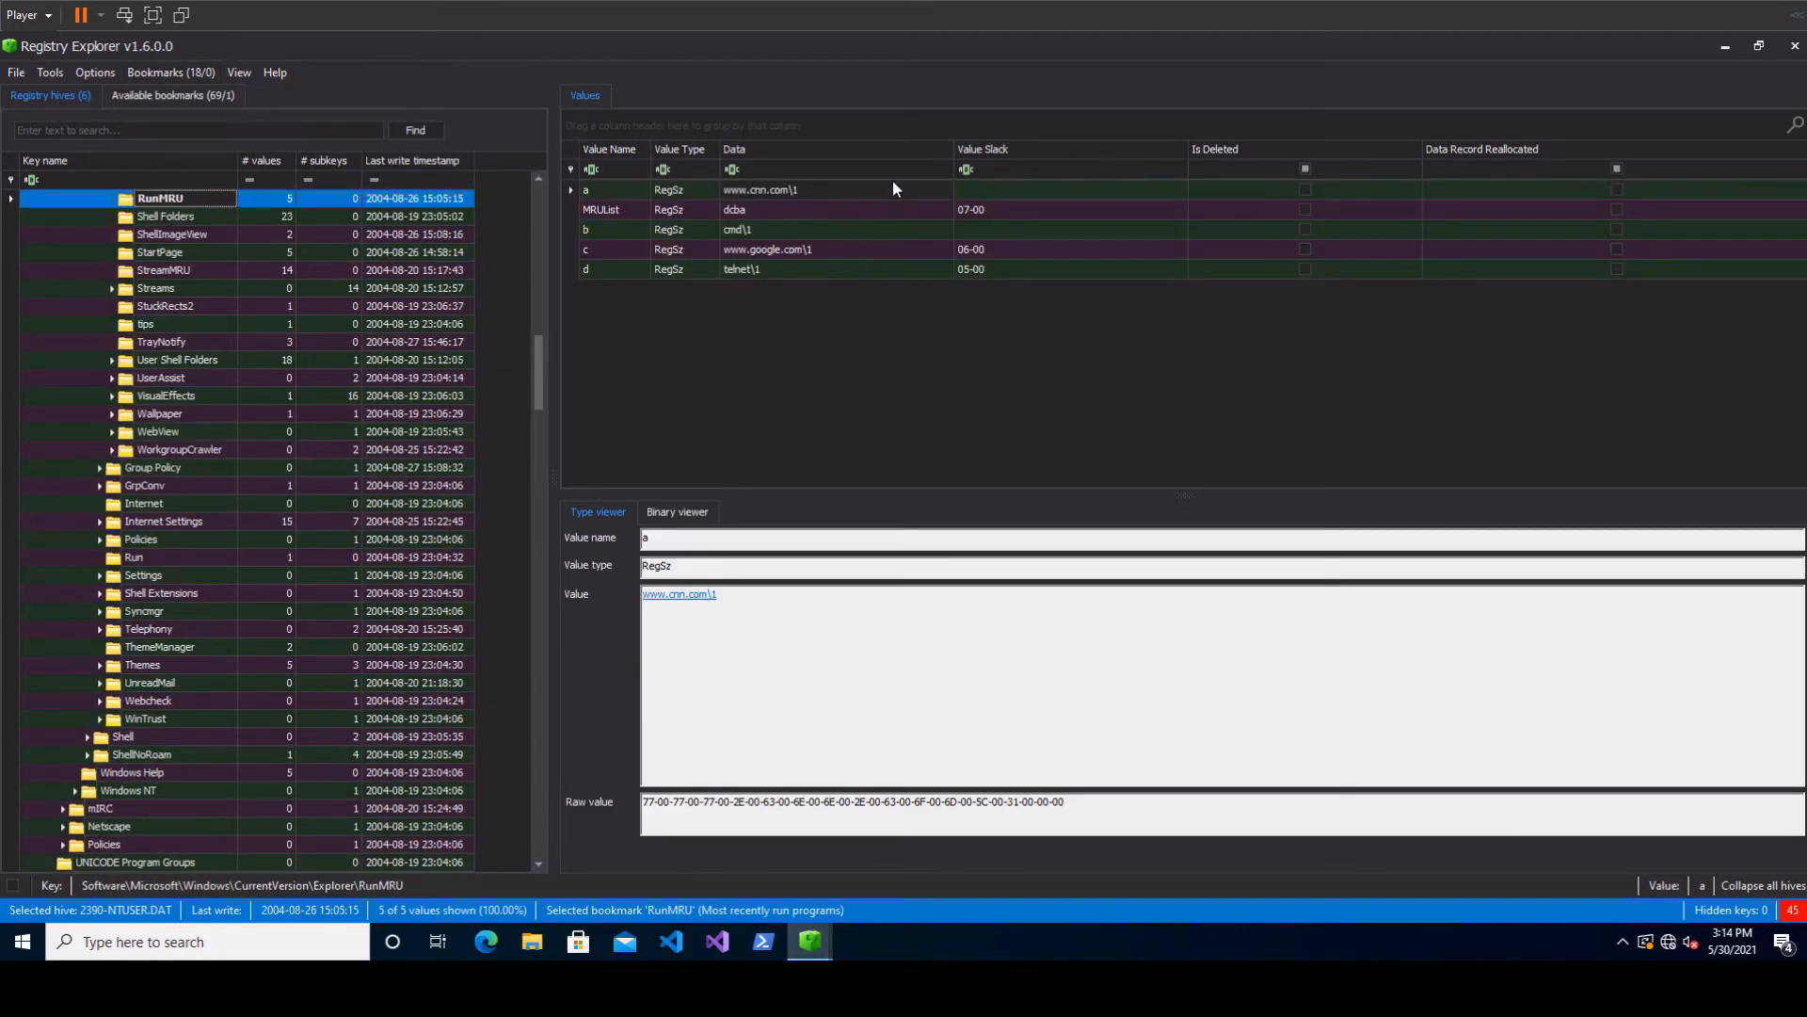
- View the NTUSER.DAT hive's common bookmarks TypedURLs (URLs entered by a user) and UserAssist (Recently accessed items)
click(172, 72)
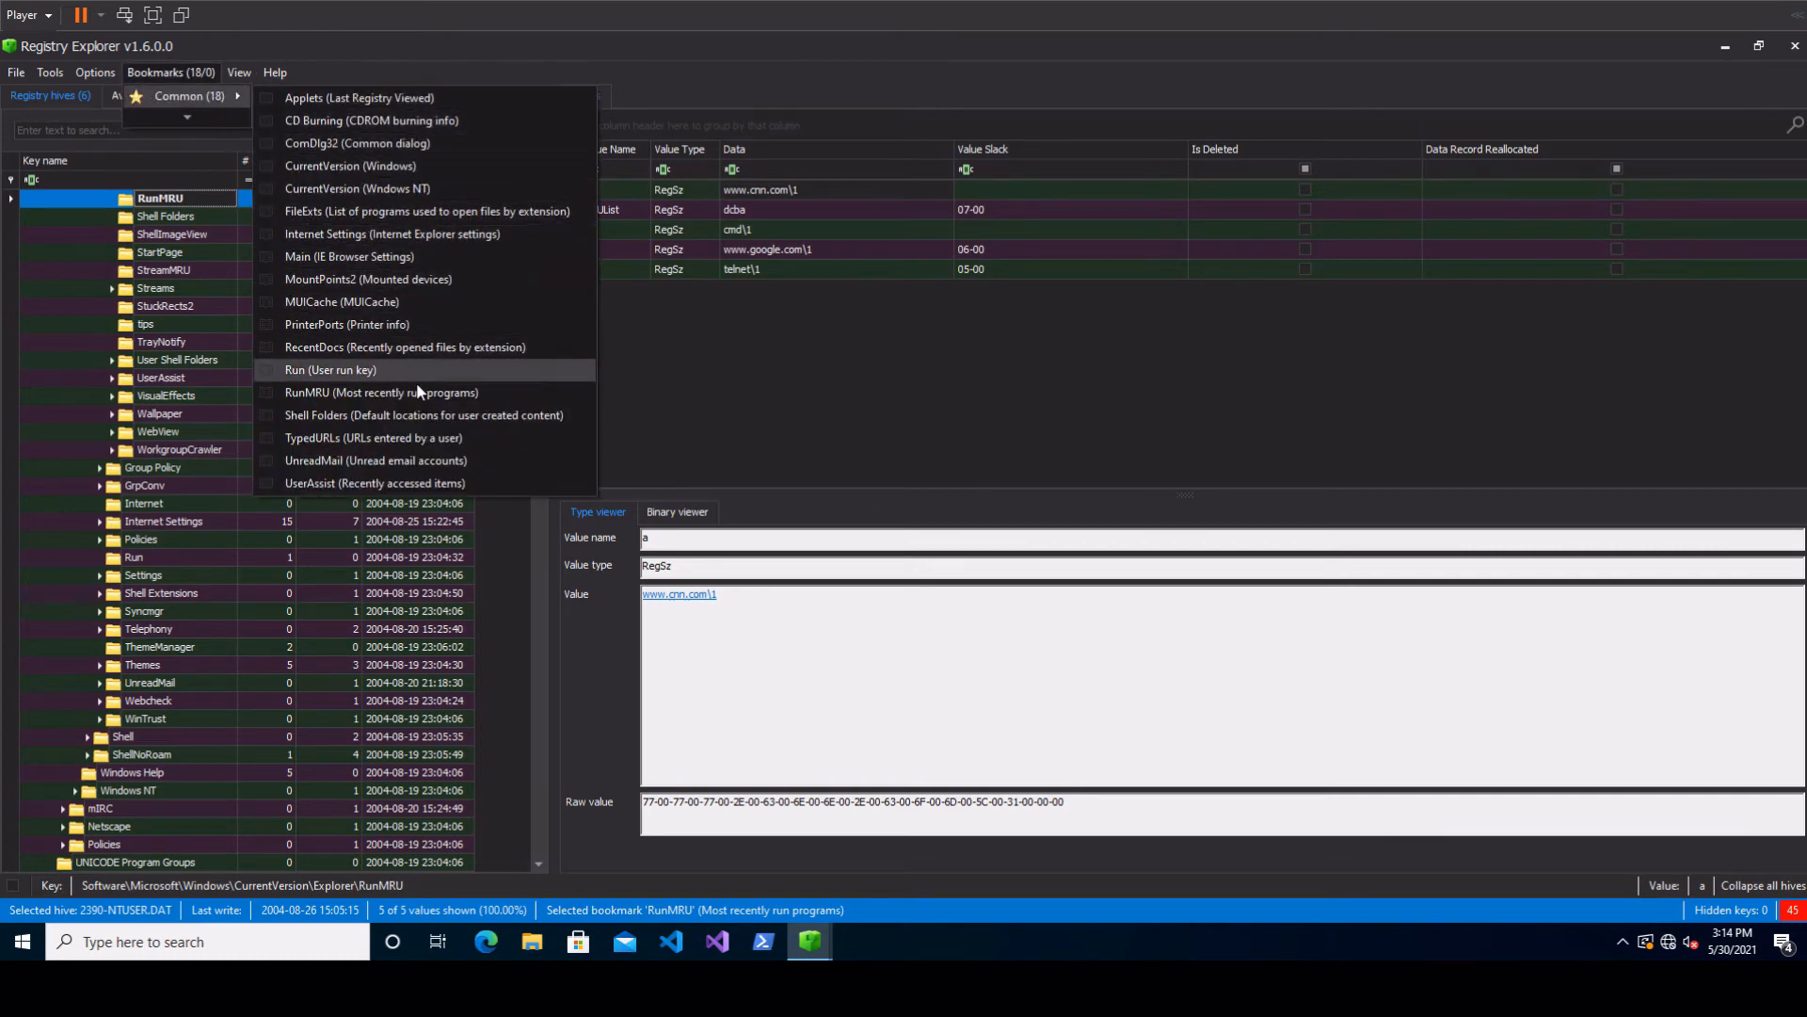
click(456, 437)
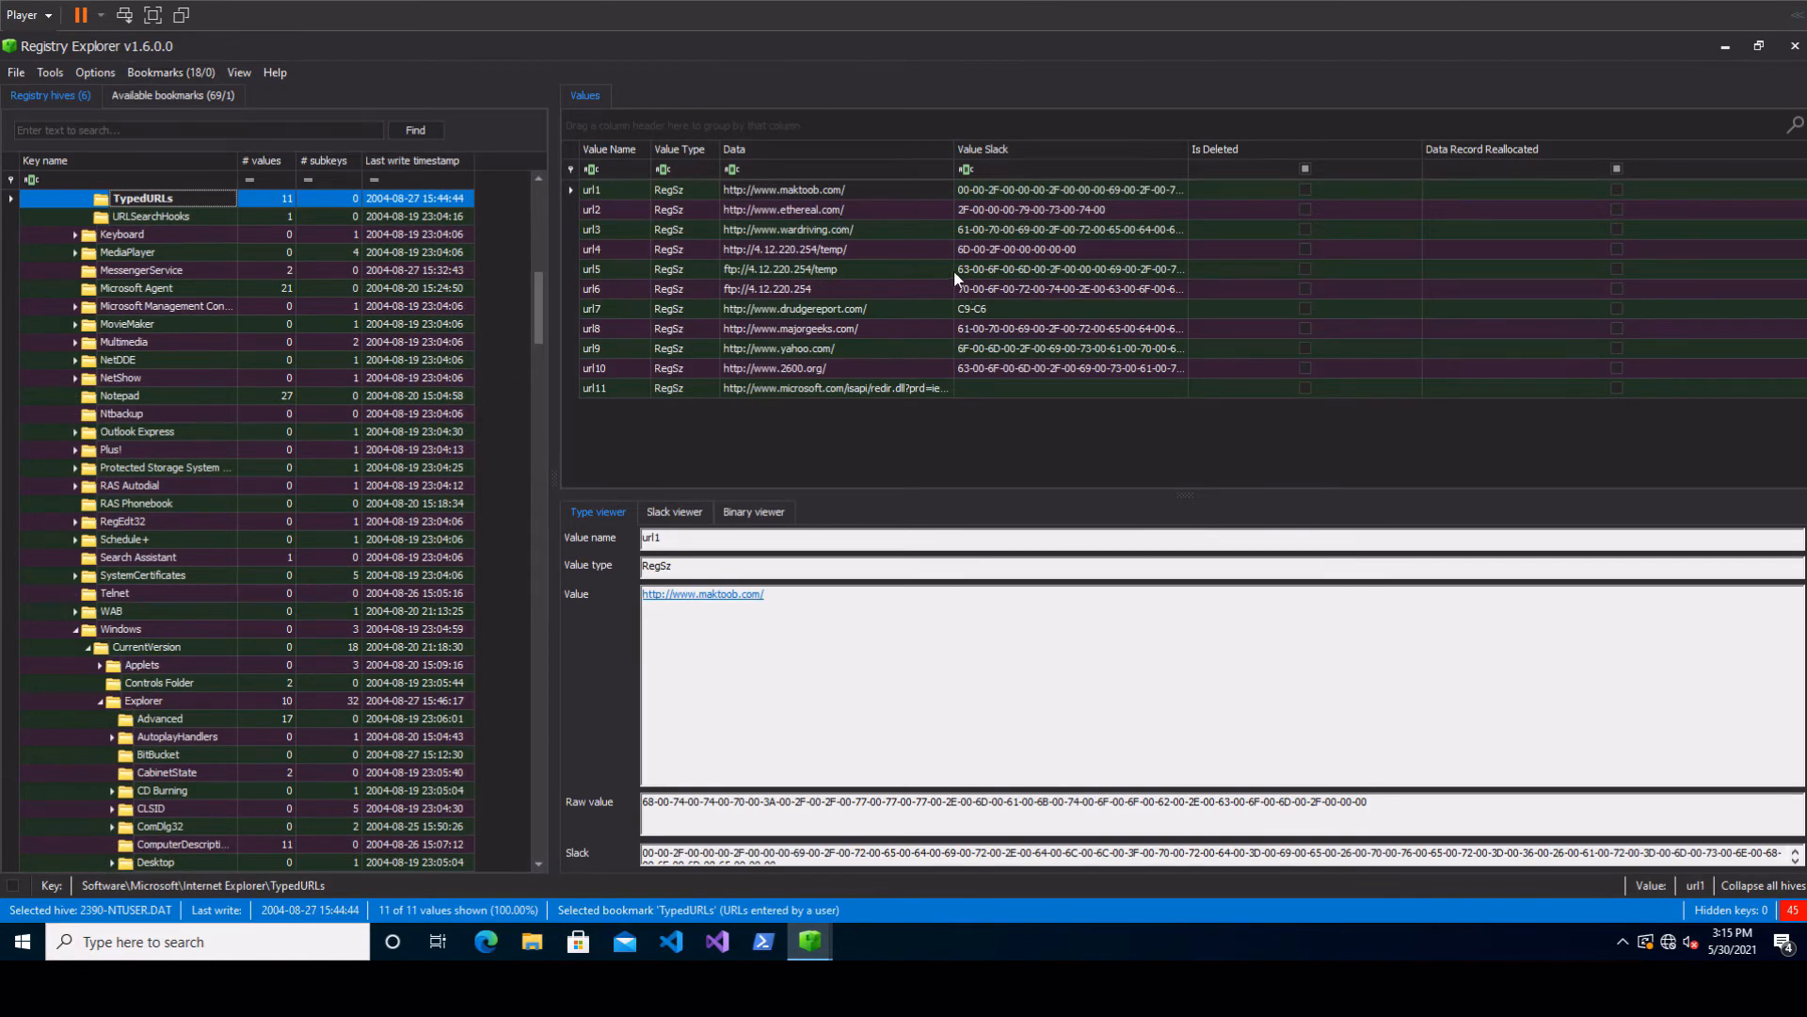
click(171, 75)
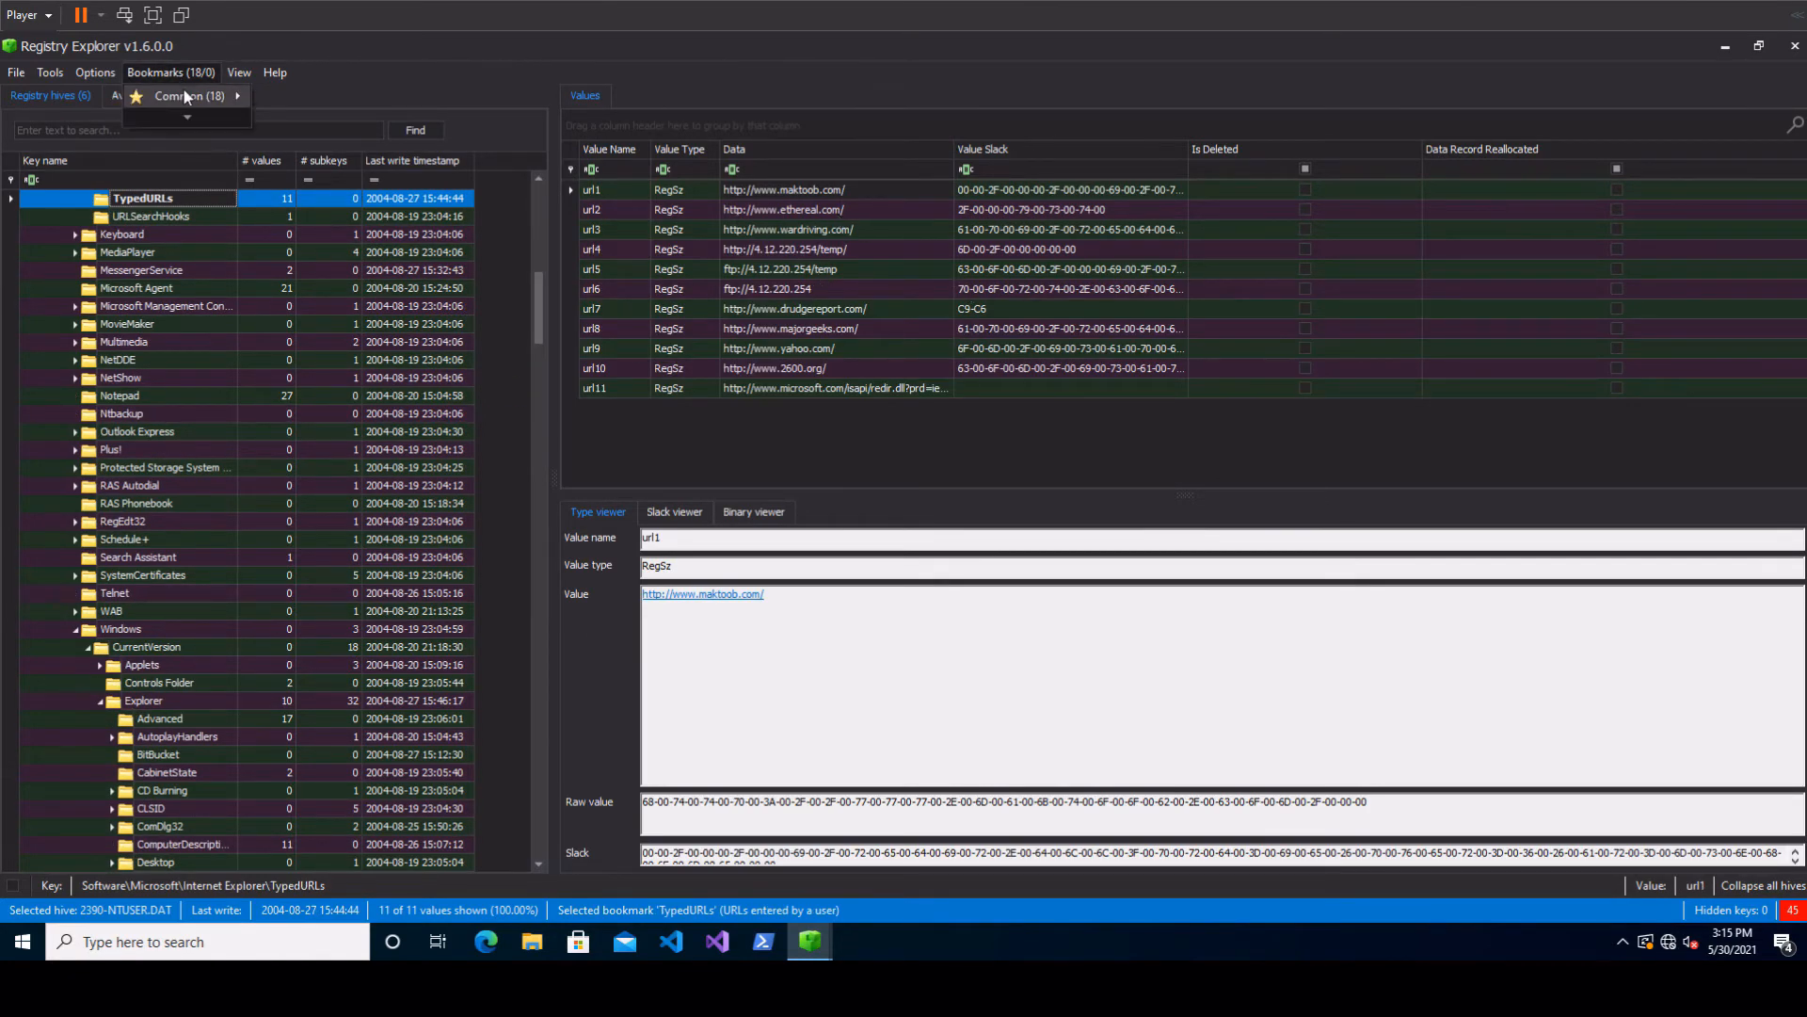
mouse_move(186, 94)
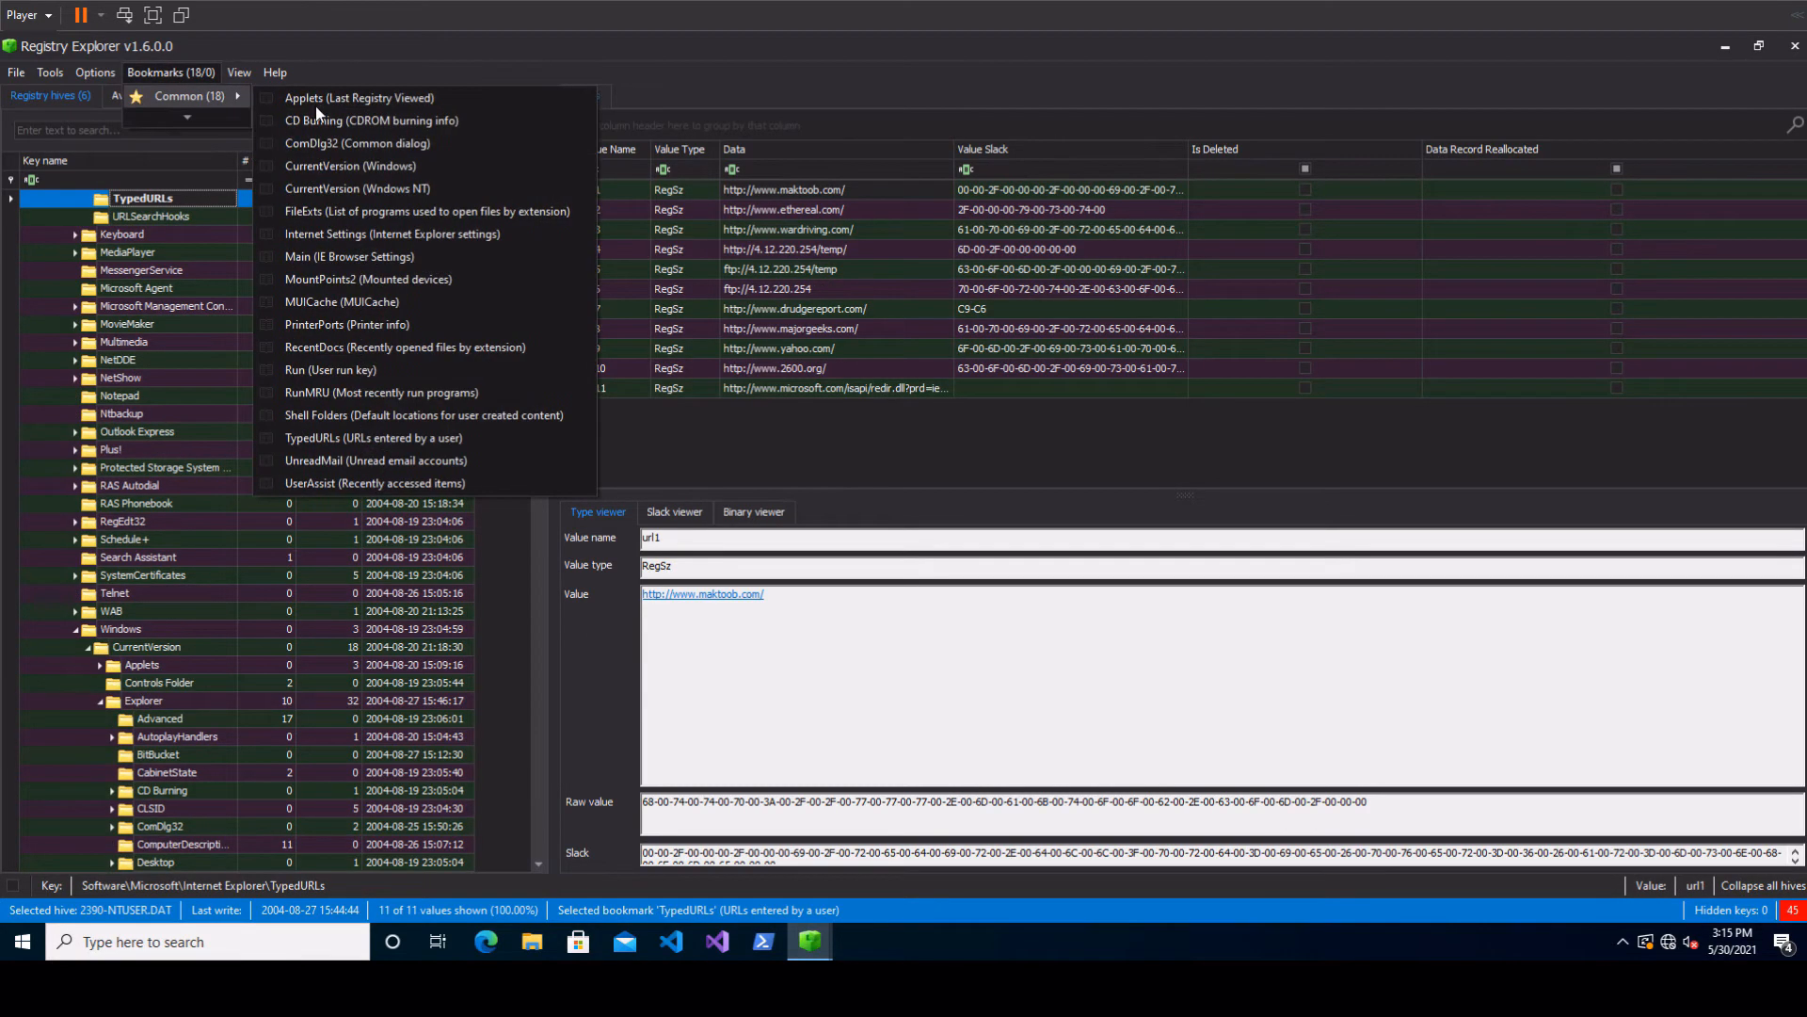
click(431, 478)
- Open the NTUSER.DAT hive's MUICache common bookmark and look through its values
click(163, 72)
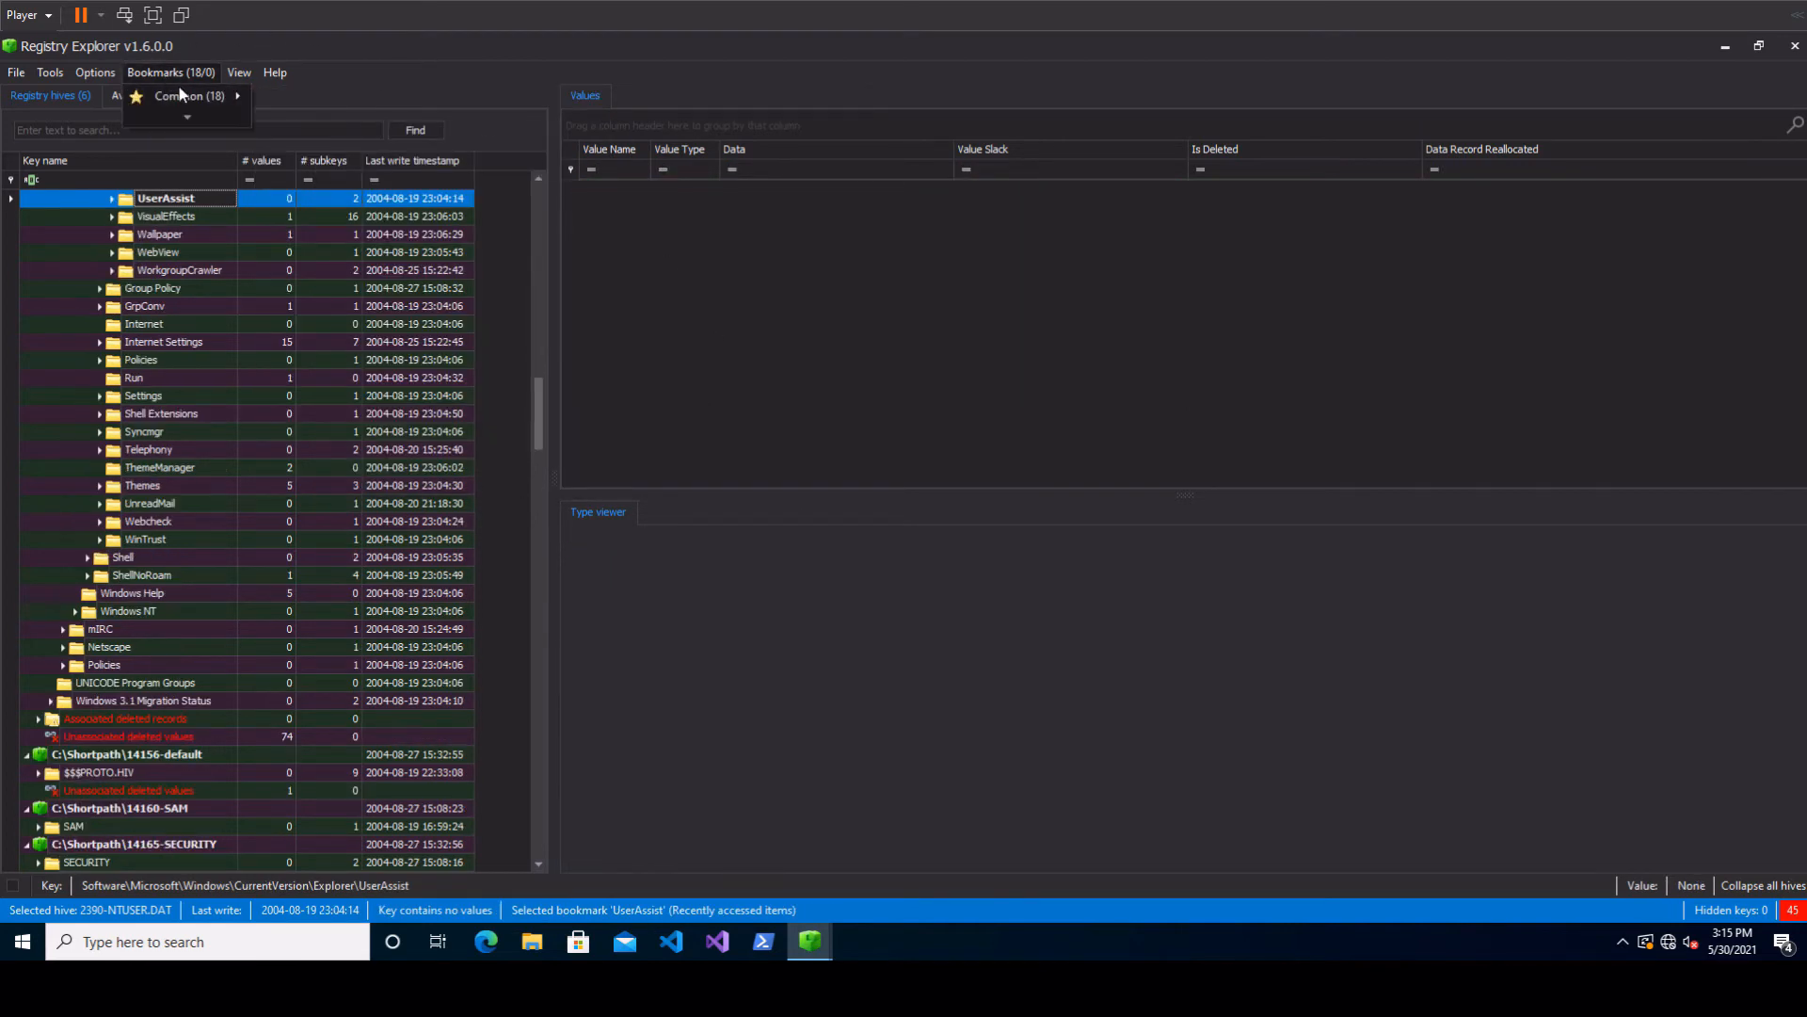
mouse_move(200, 100)
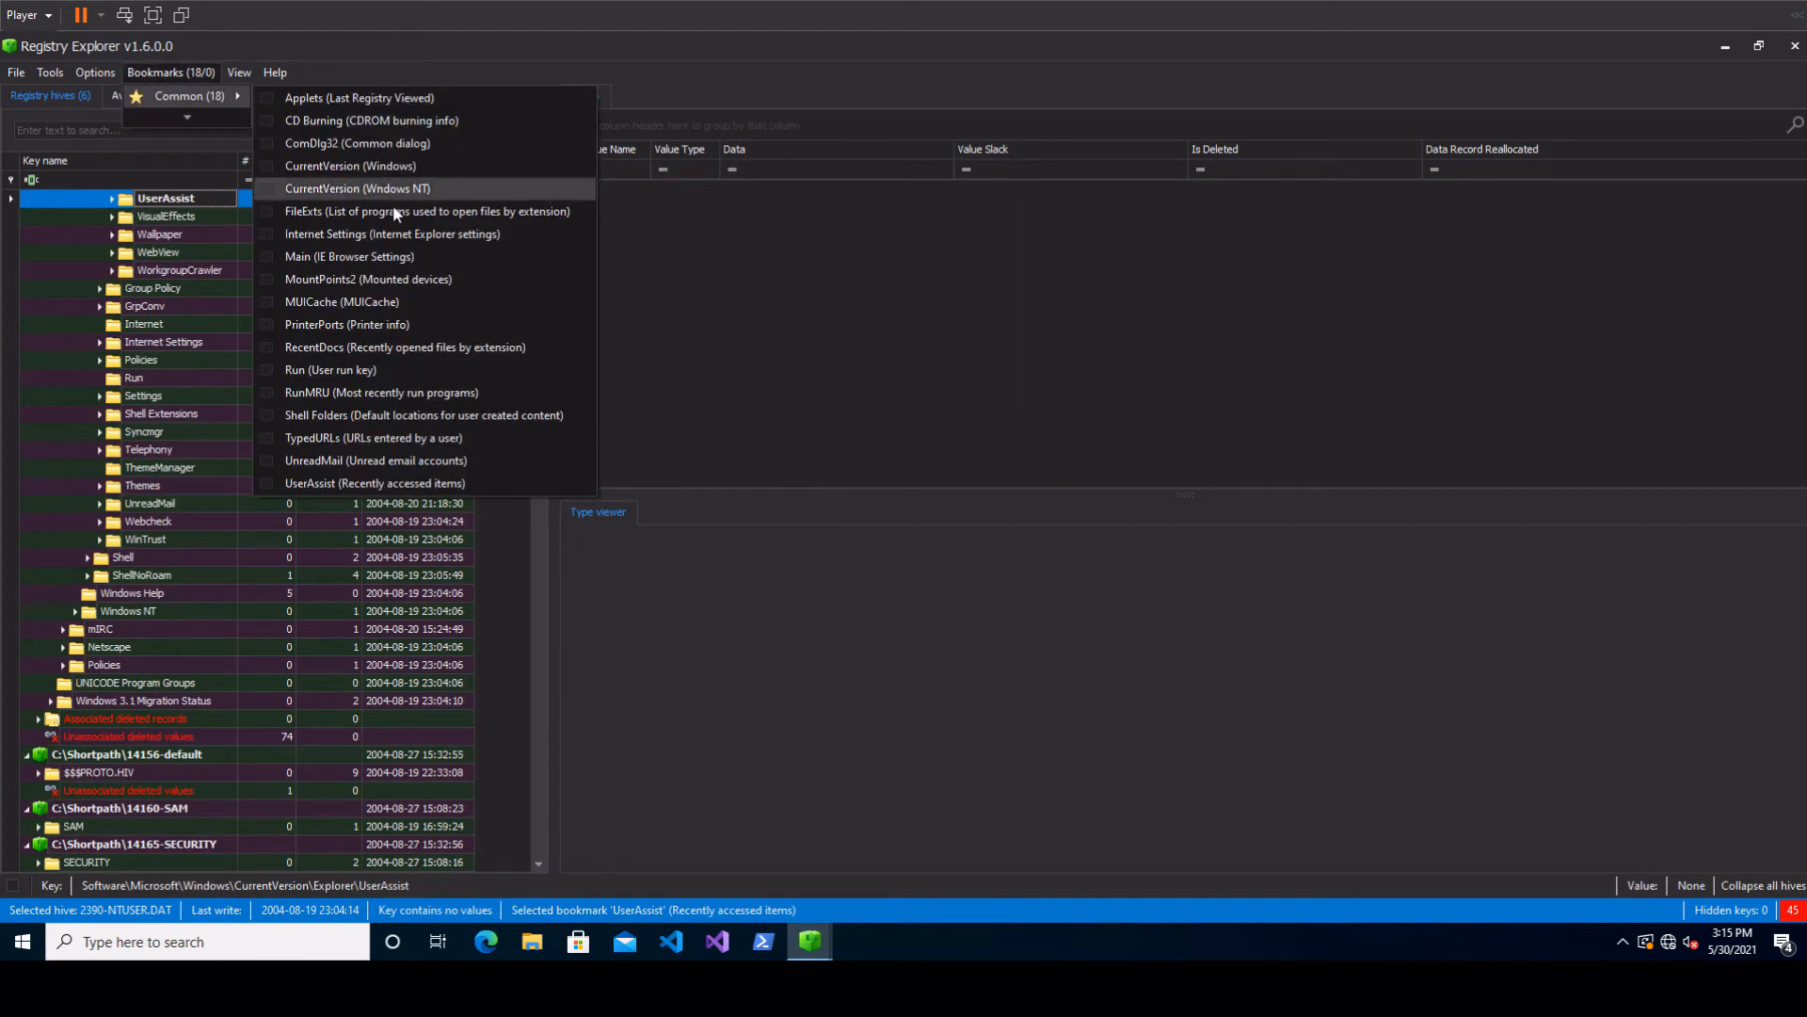
click(409, 295)
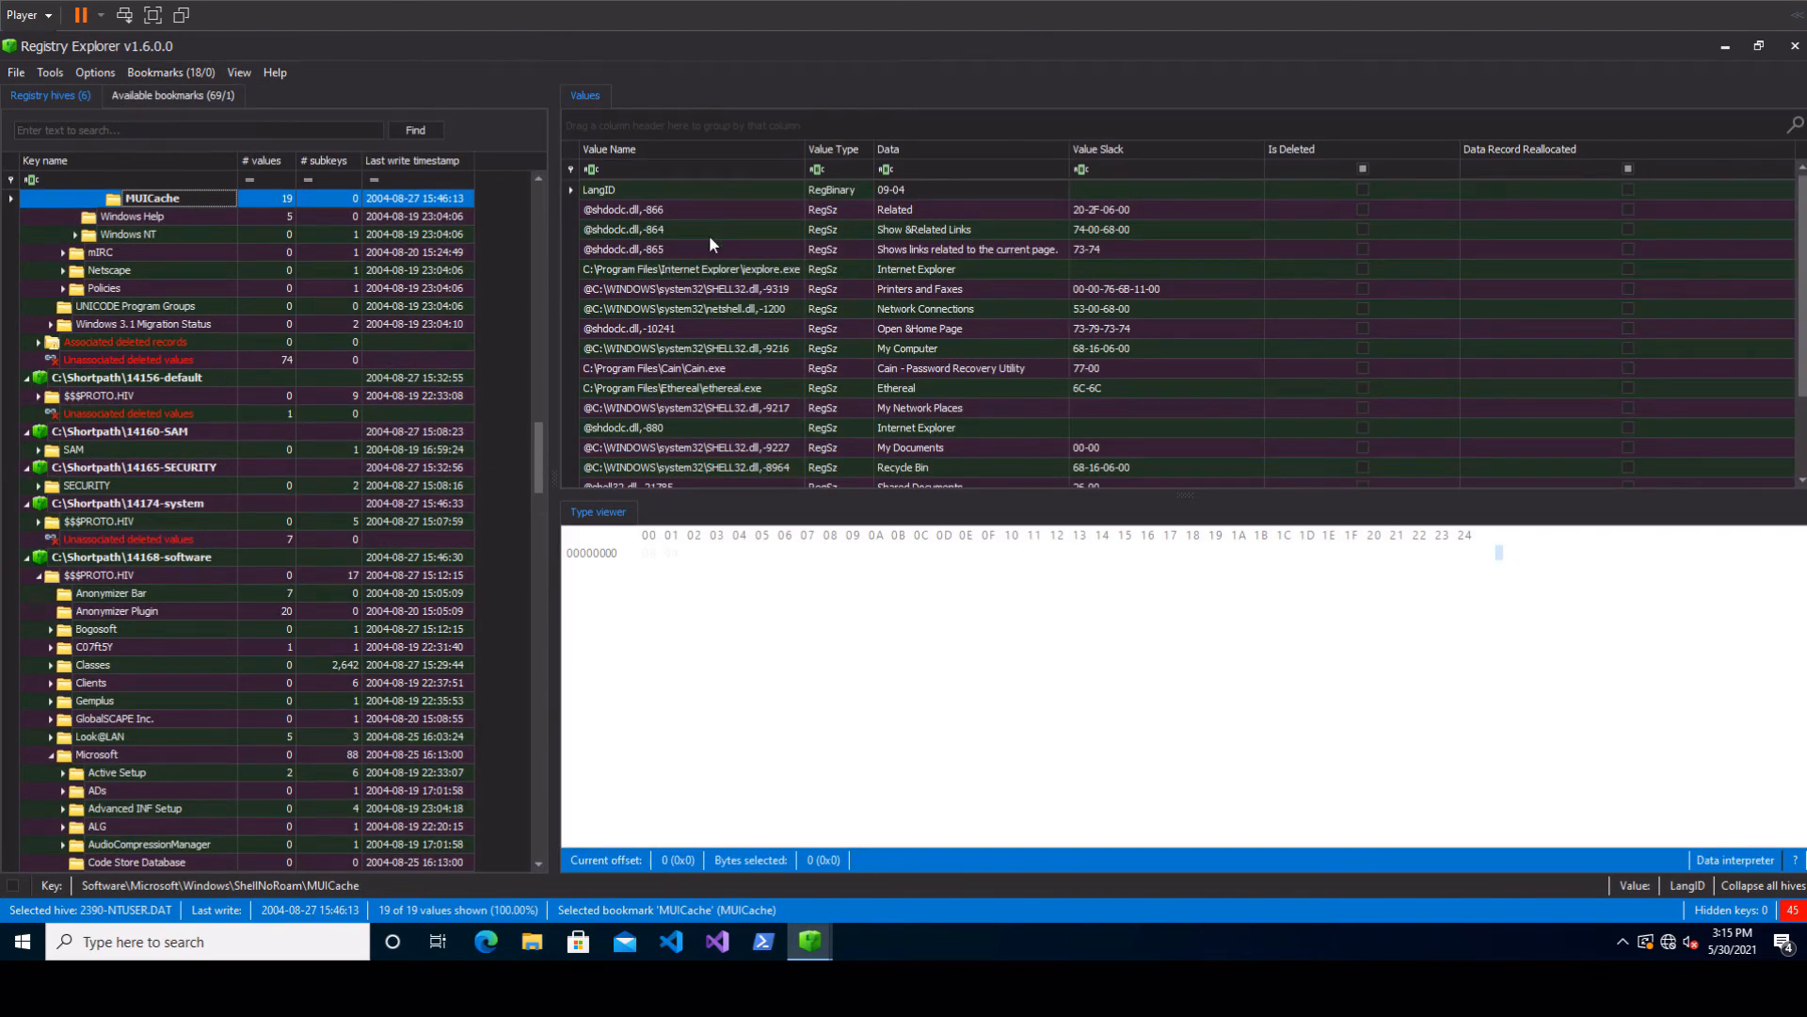
scroll(732, 288, down, 2)
scroll(736, 308, up, 2)
scroll(731, 300, down, 2)
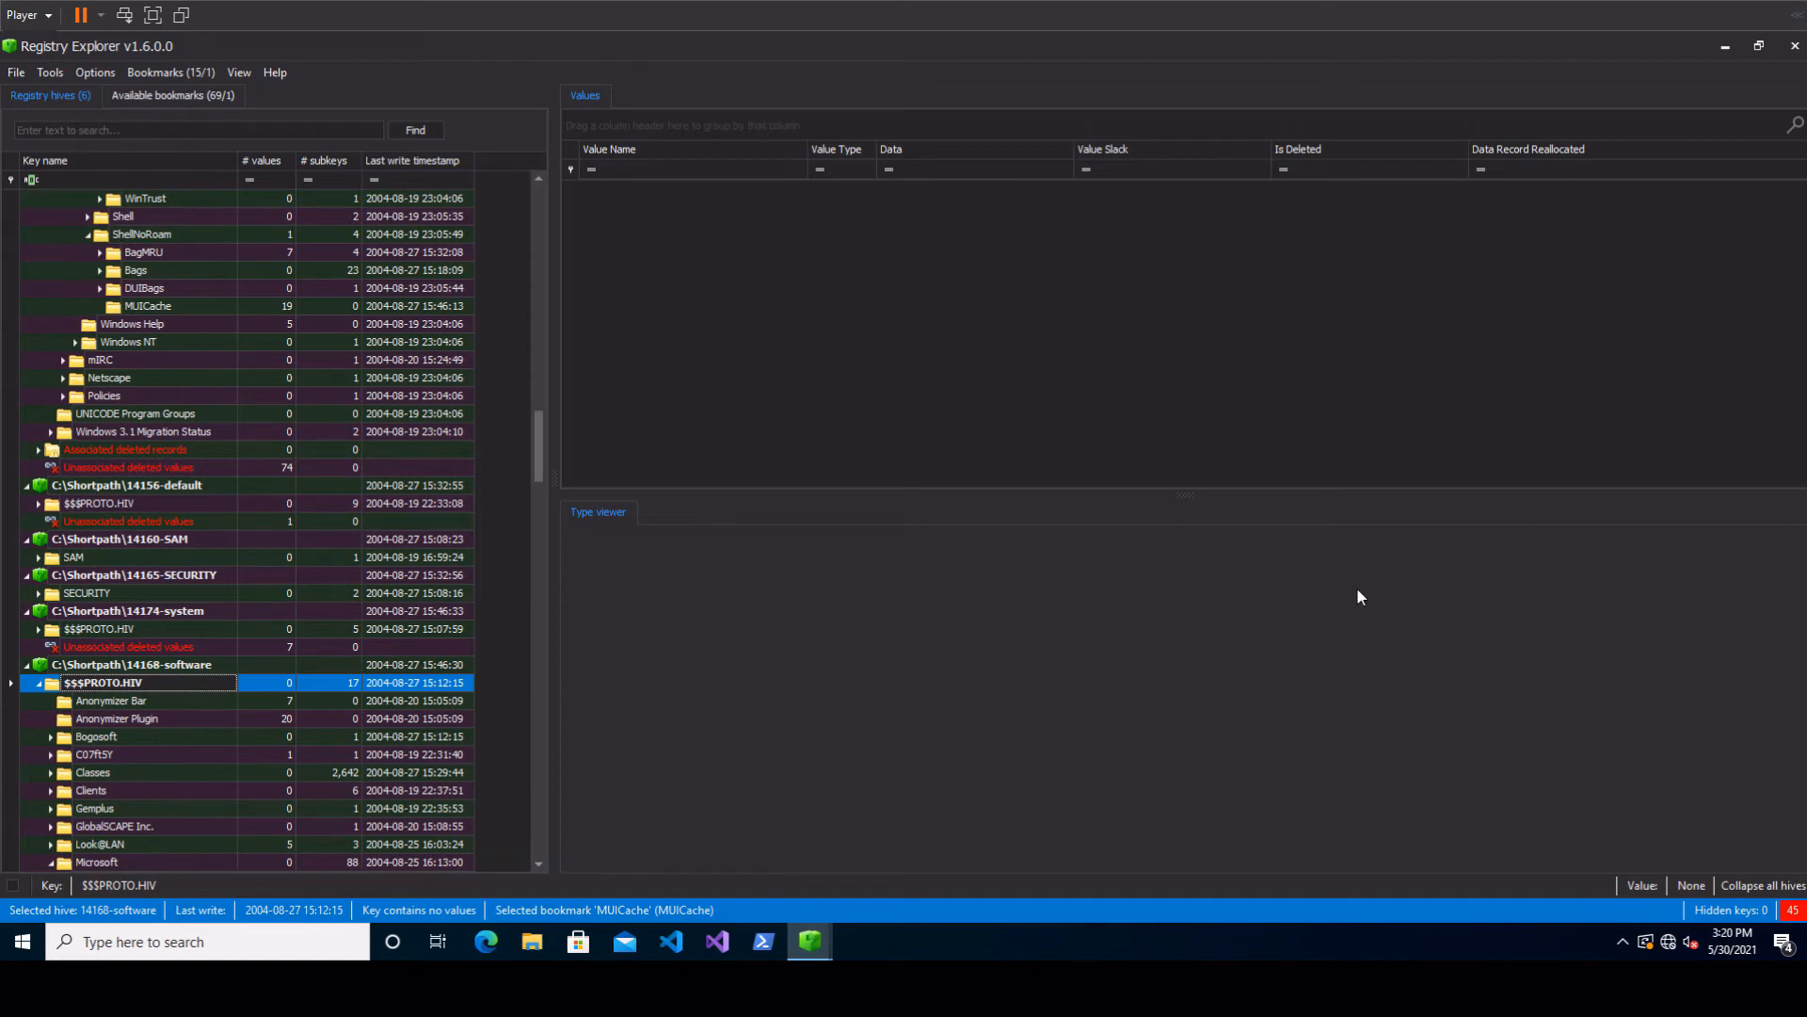
- Open the 14168-software hive's NetworkCards (List of network cards) common bookmark and expand the NetworkCards key
click(164, 73)
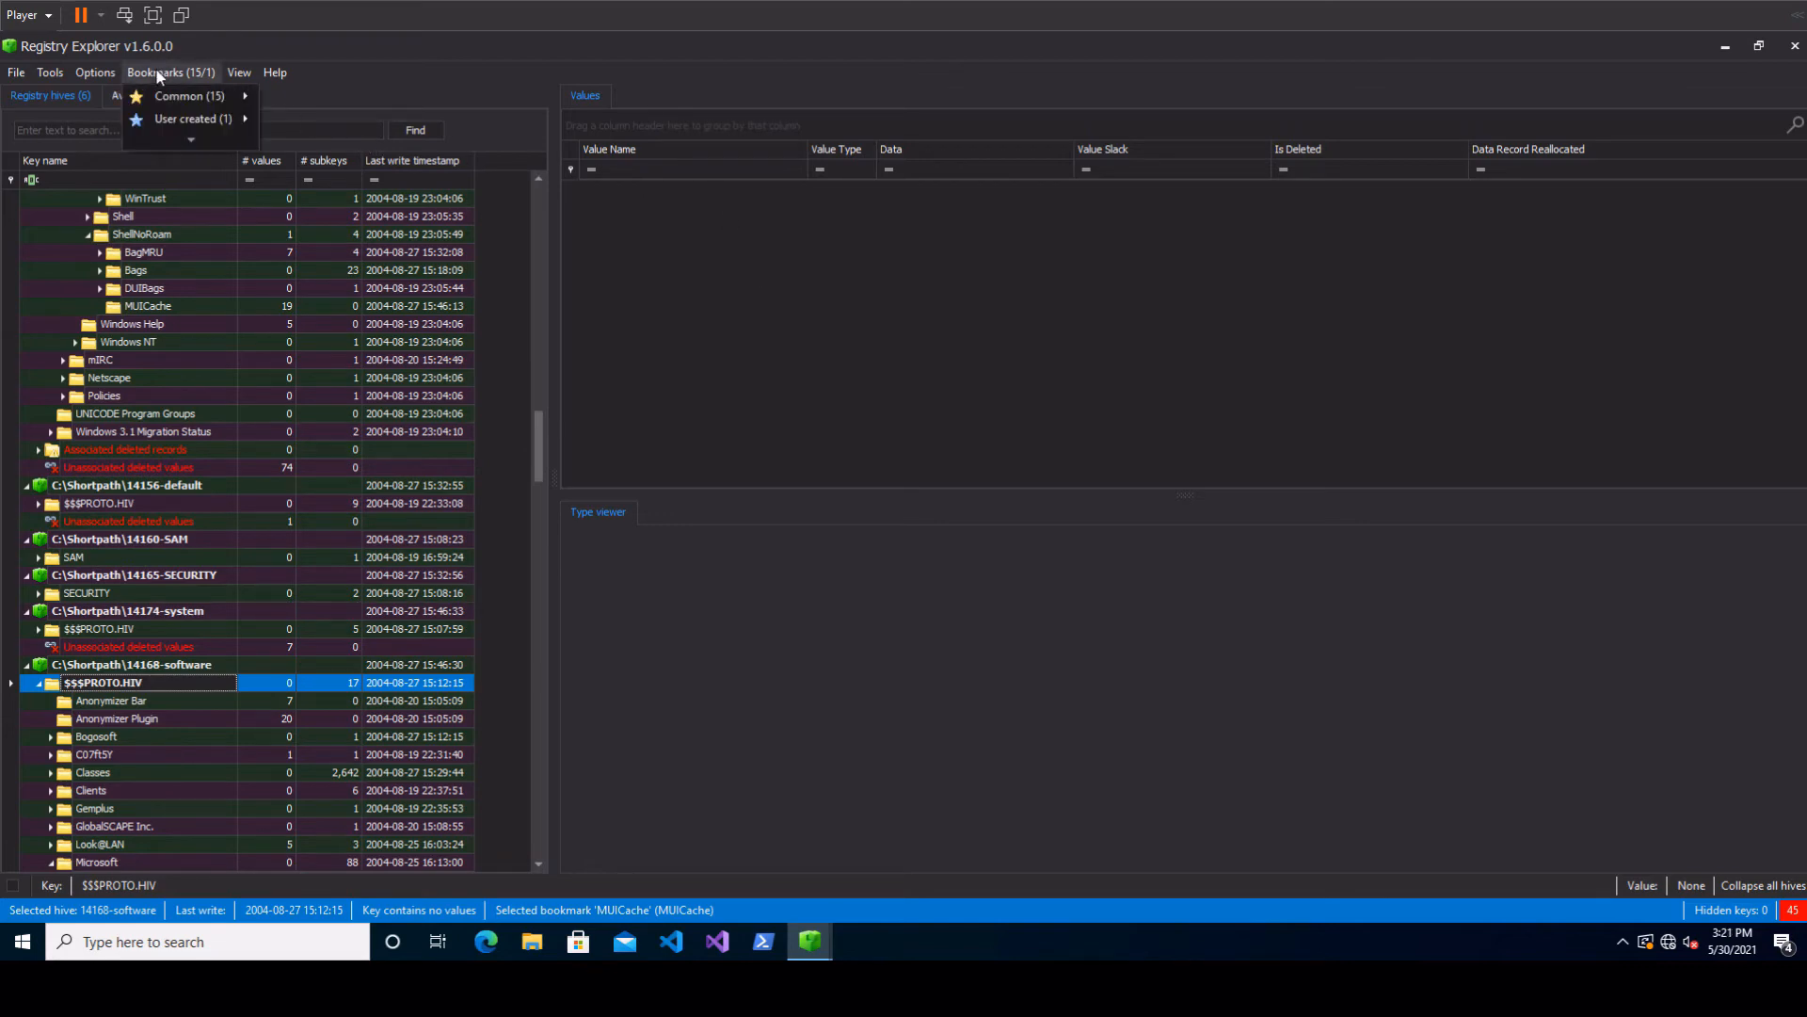
mouse_move(192, 95)
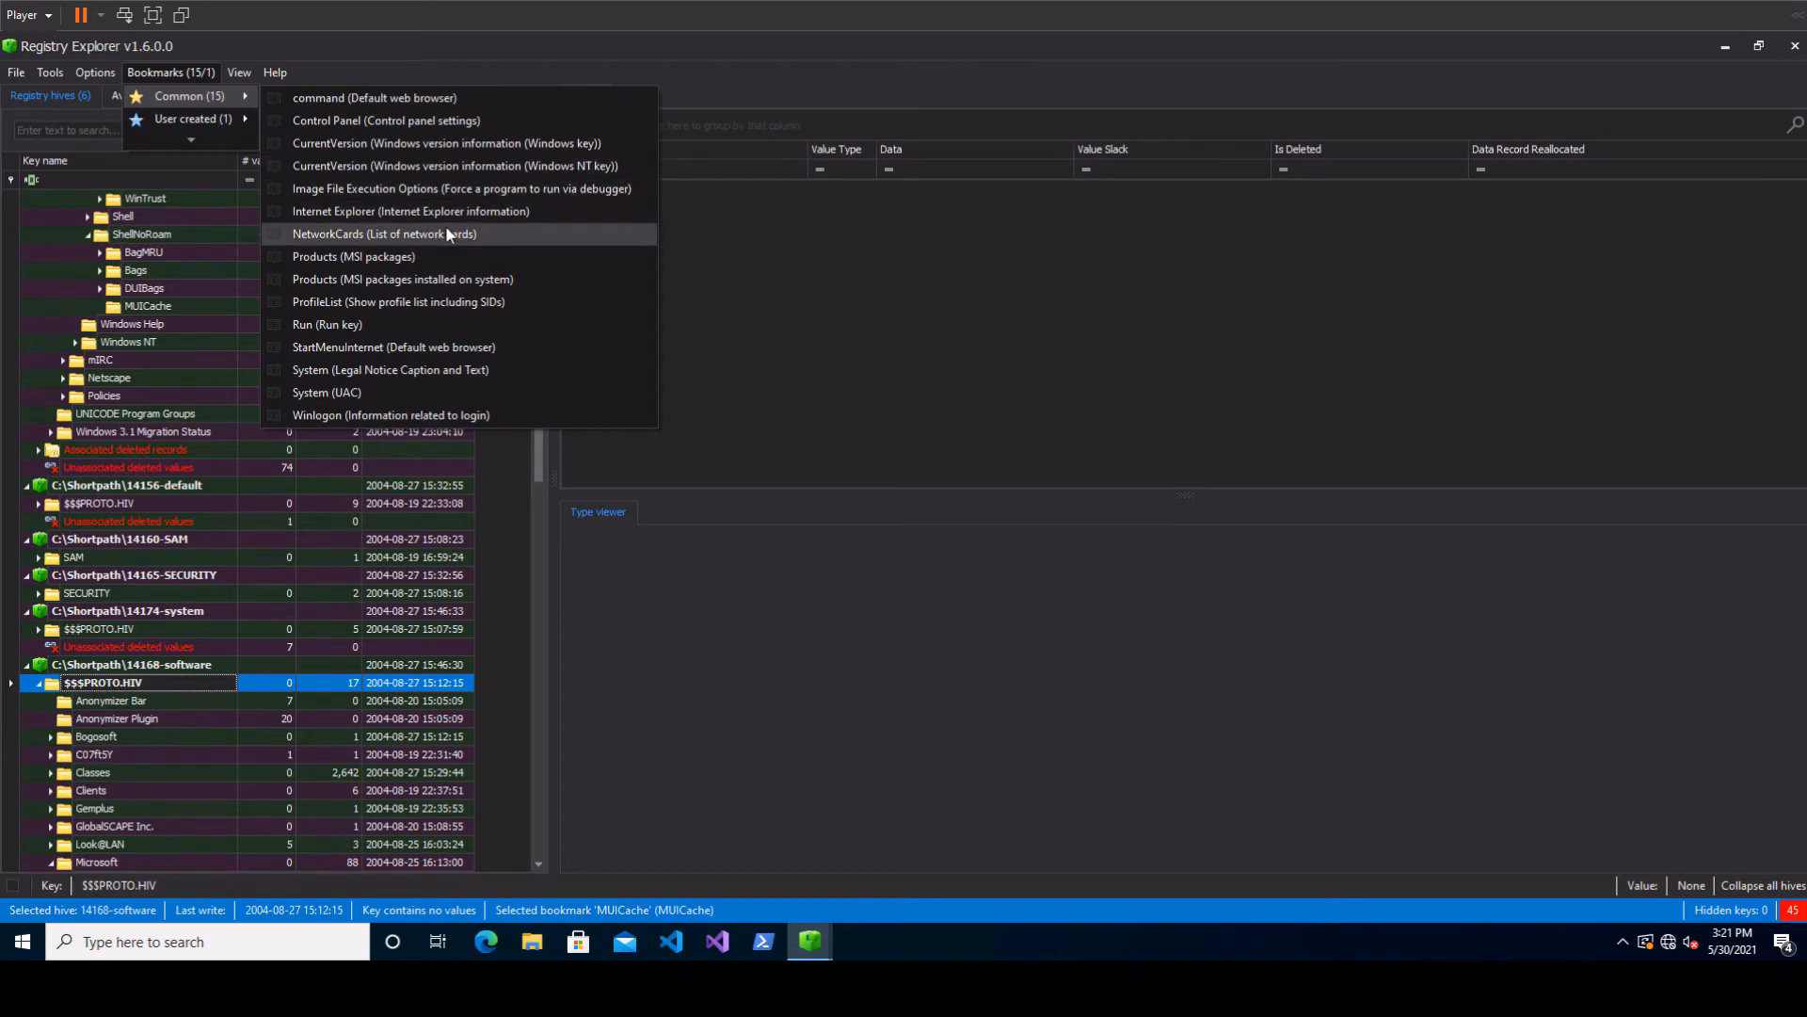
click(516, 234)
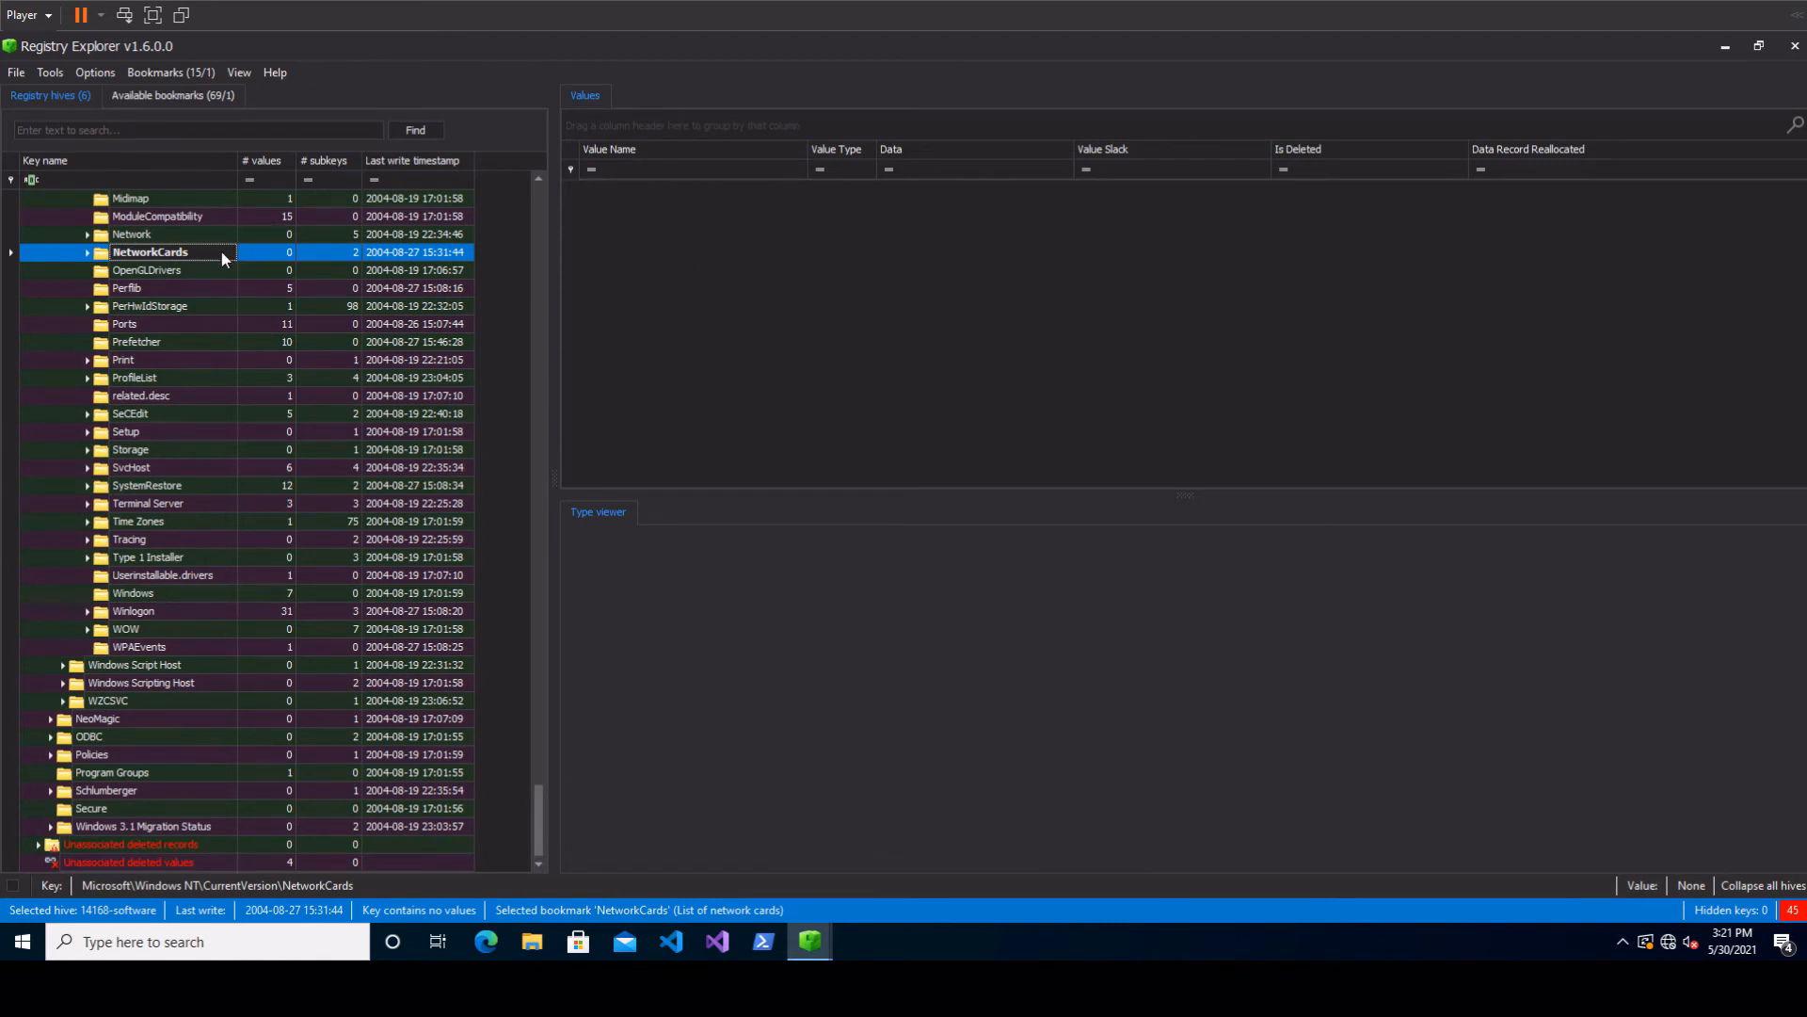
click(97, 255)
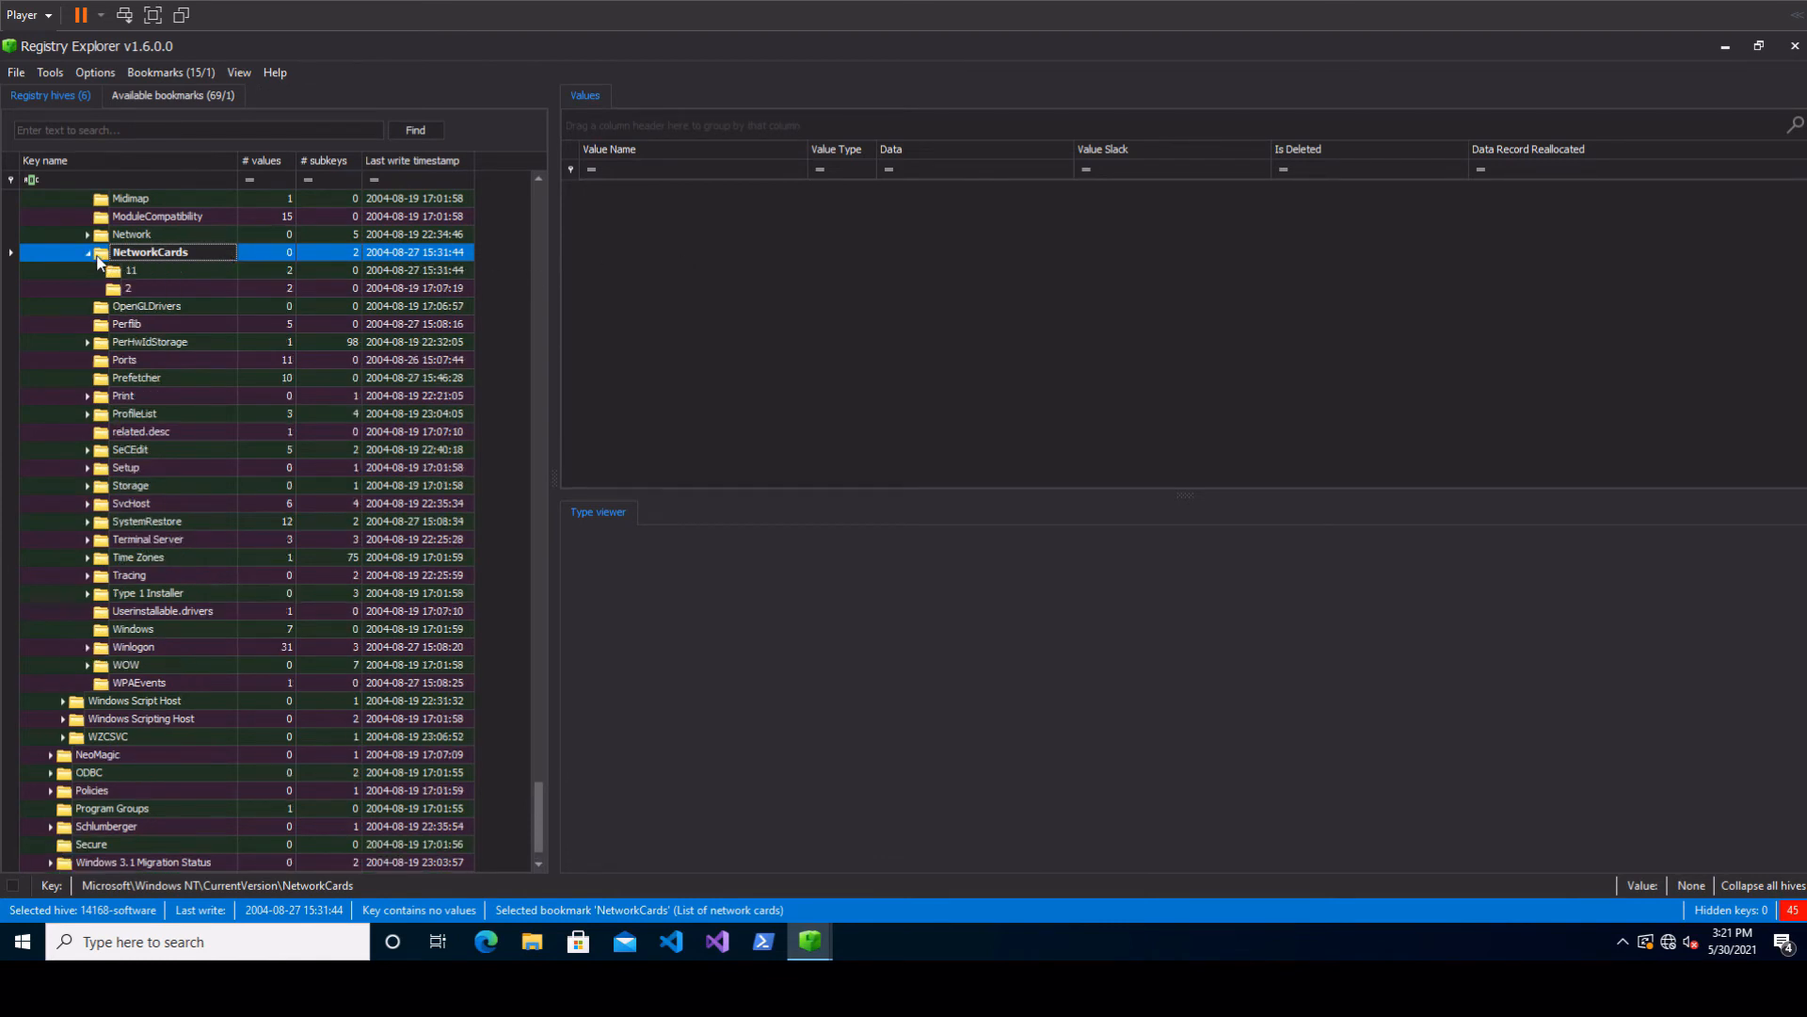
- View the Description value of each network card under NetworkCards, in subkeys 11 and 2
click(160, 273)
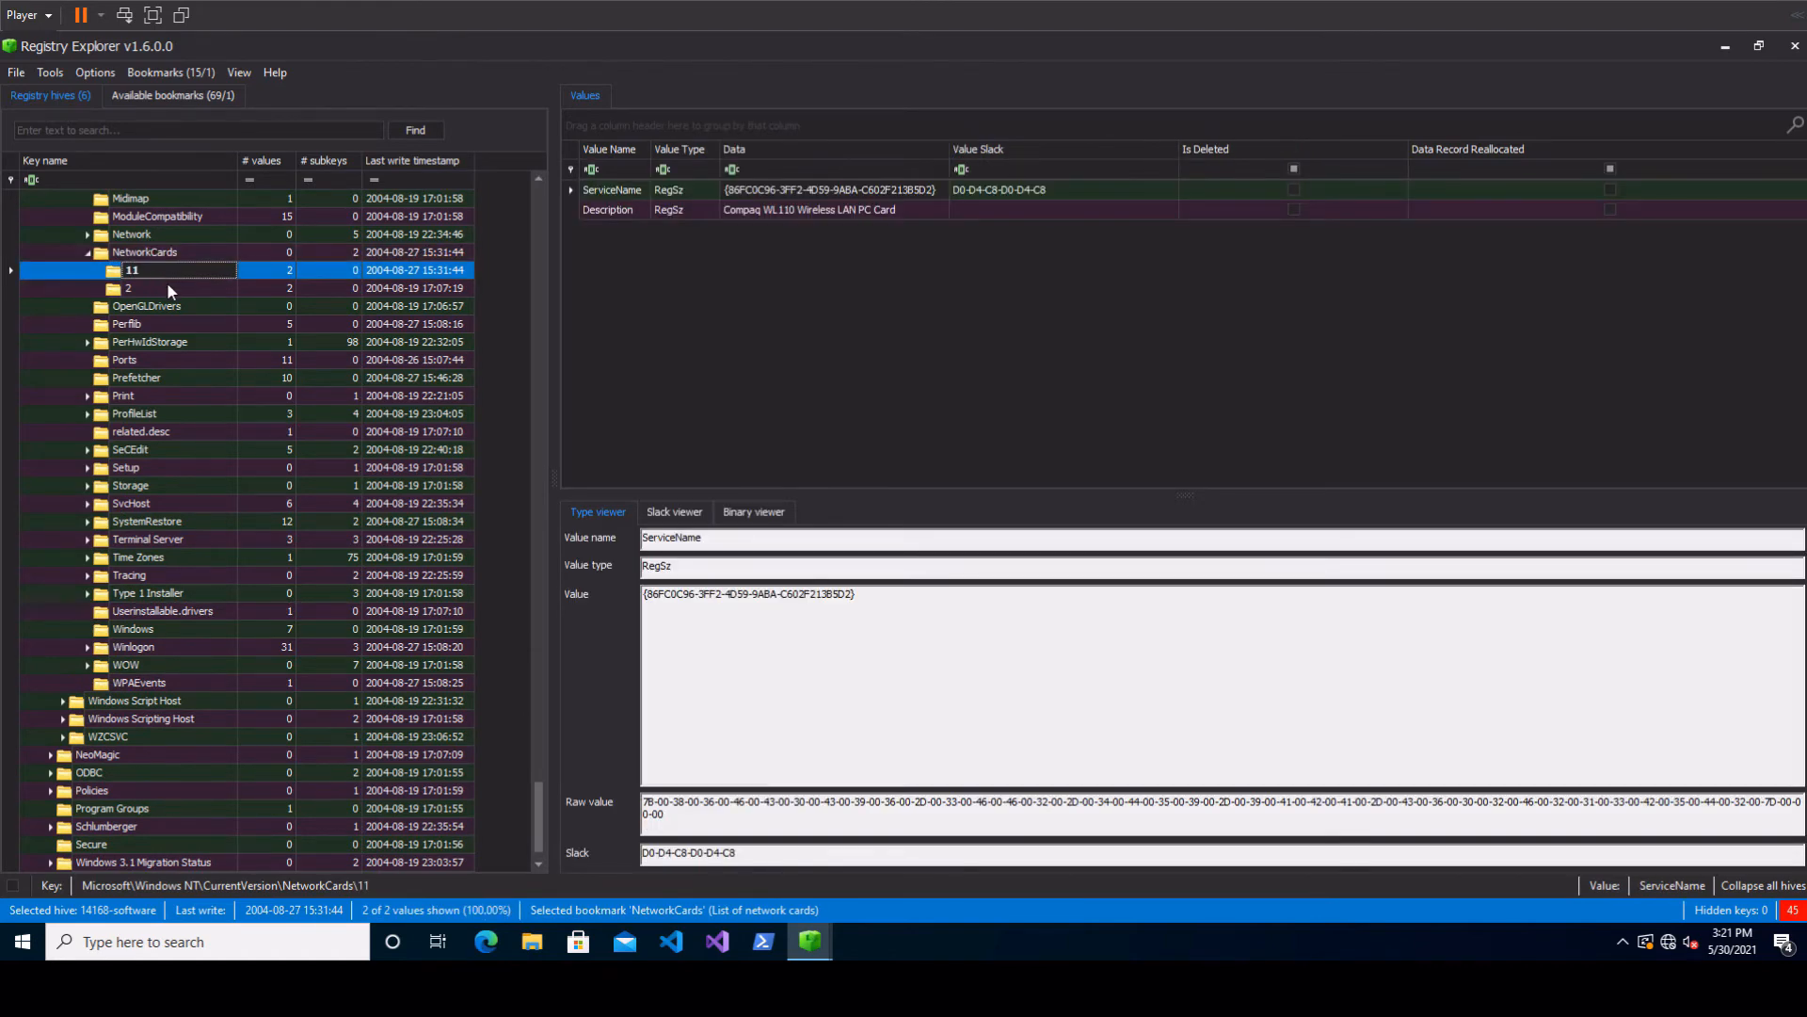
click(770, 210)
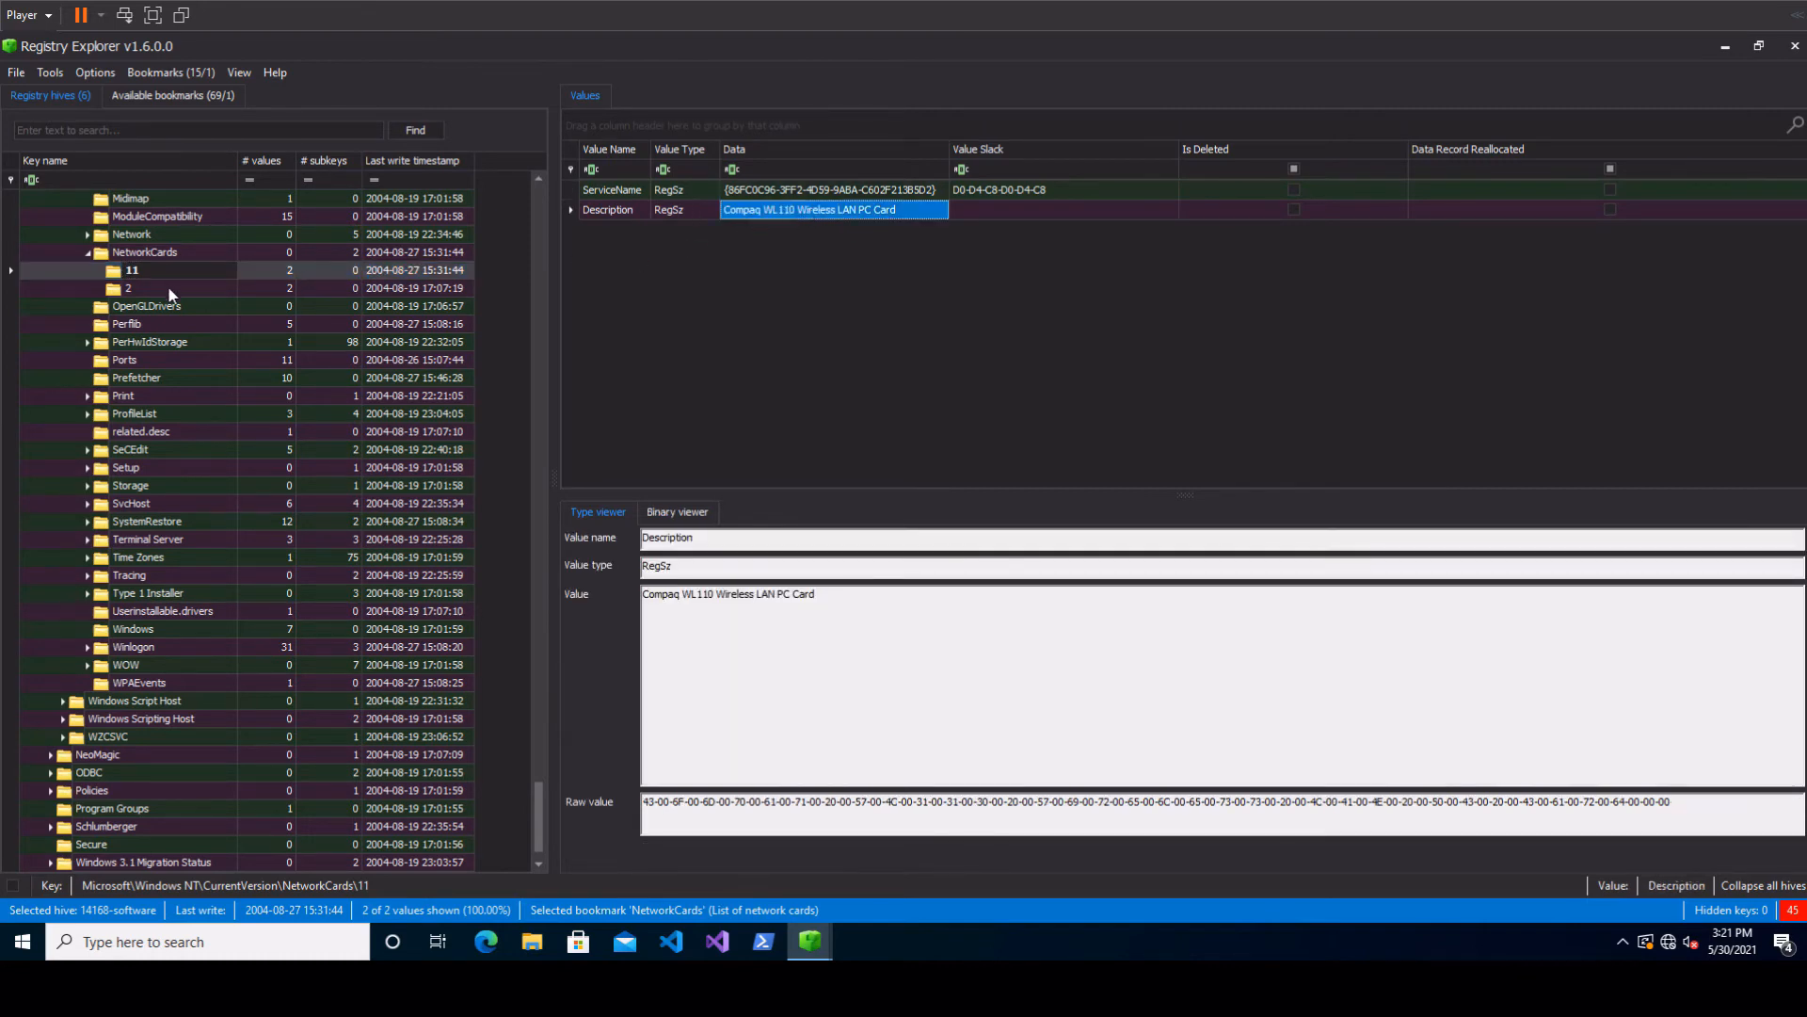
click(172, 292)
click(772, 207)
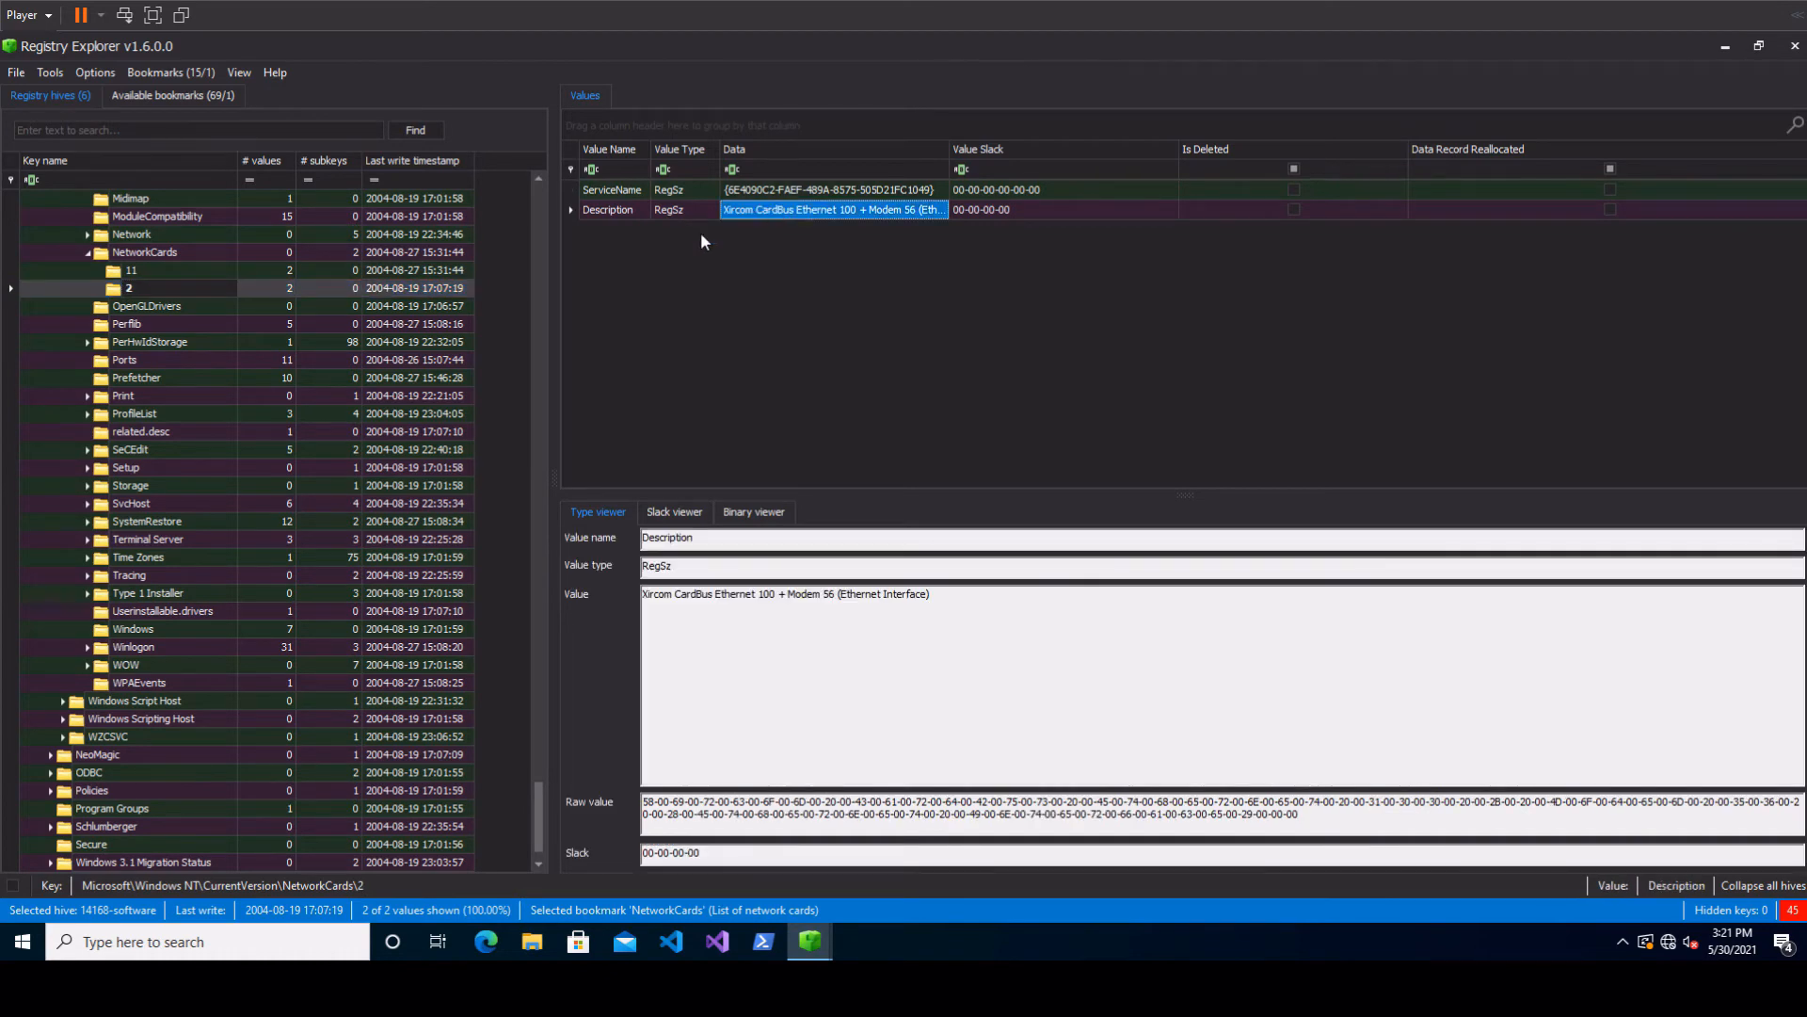
- Return to the start of the hive tree and collapse the 2390-NTUSER.DAT hive's $$$PROTO.HIV root key
scroll(394, 527, up, 8)
scroll(396, 527, up, 15)
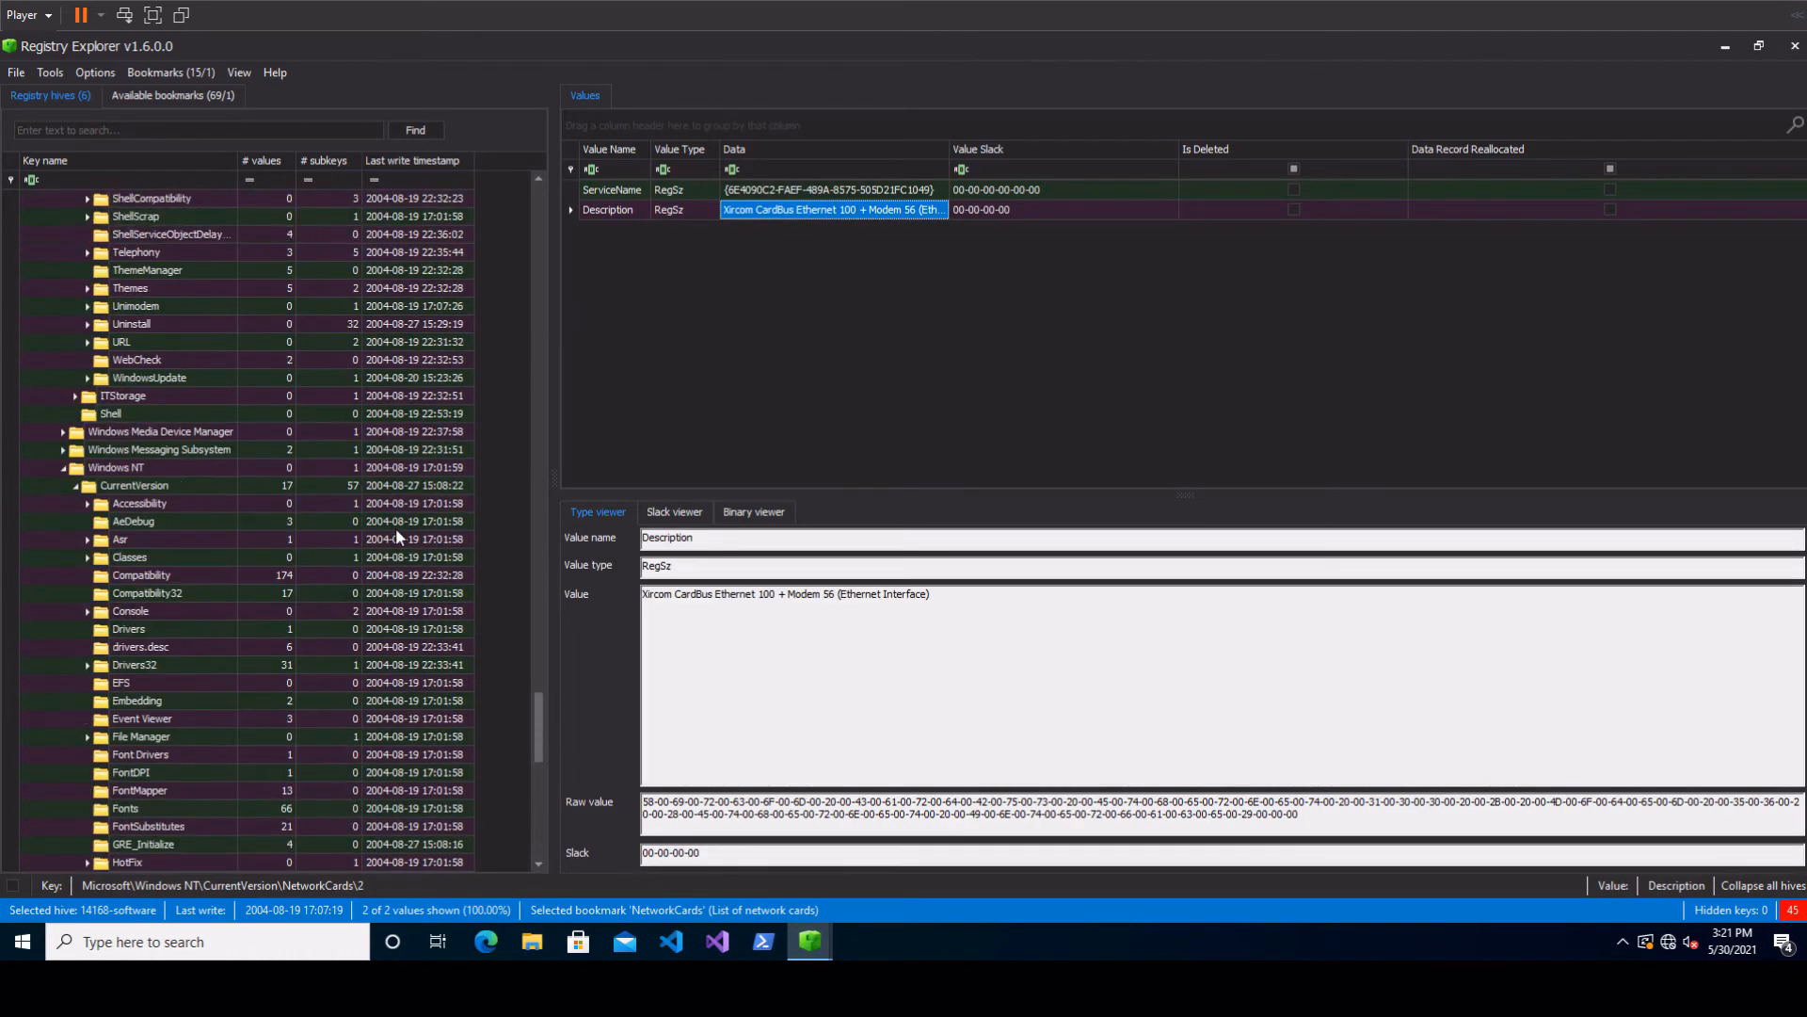
scroll(394, 536, up, 11)
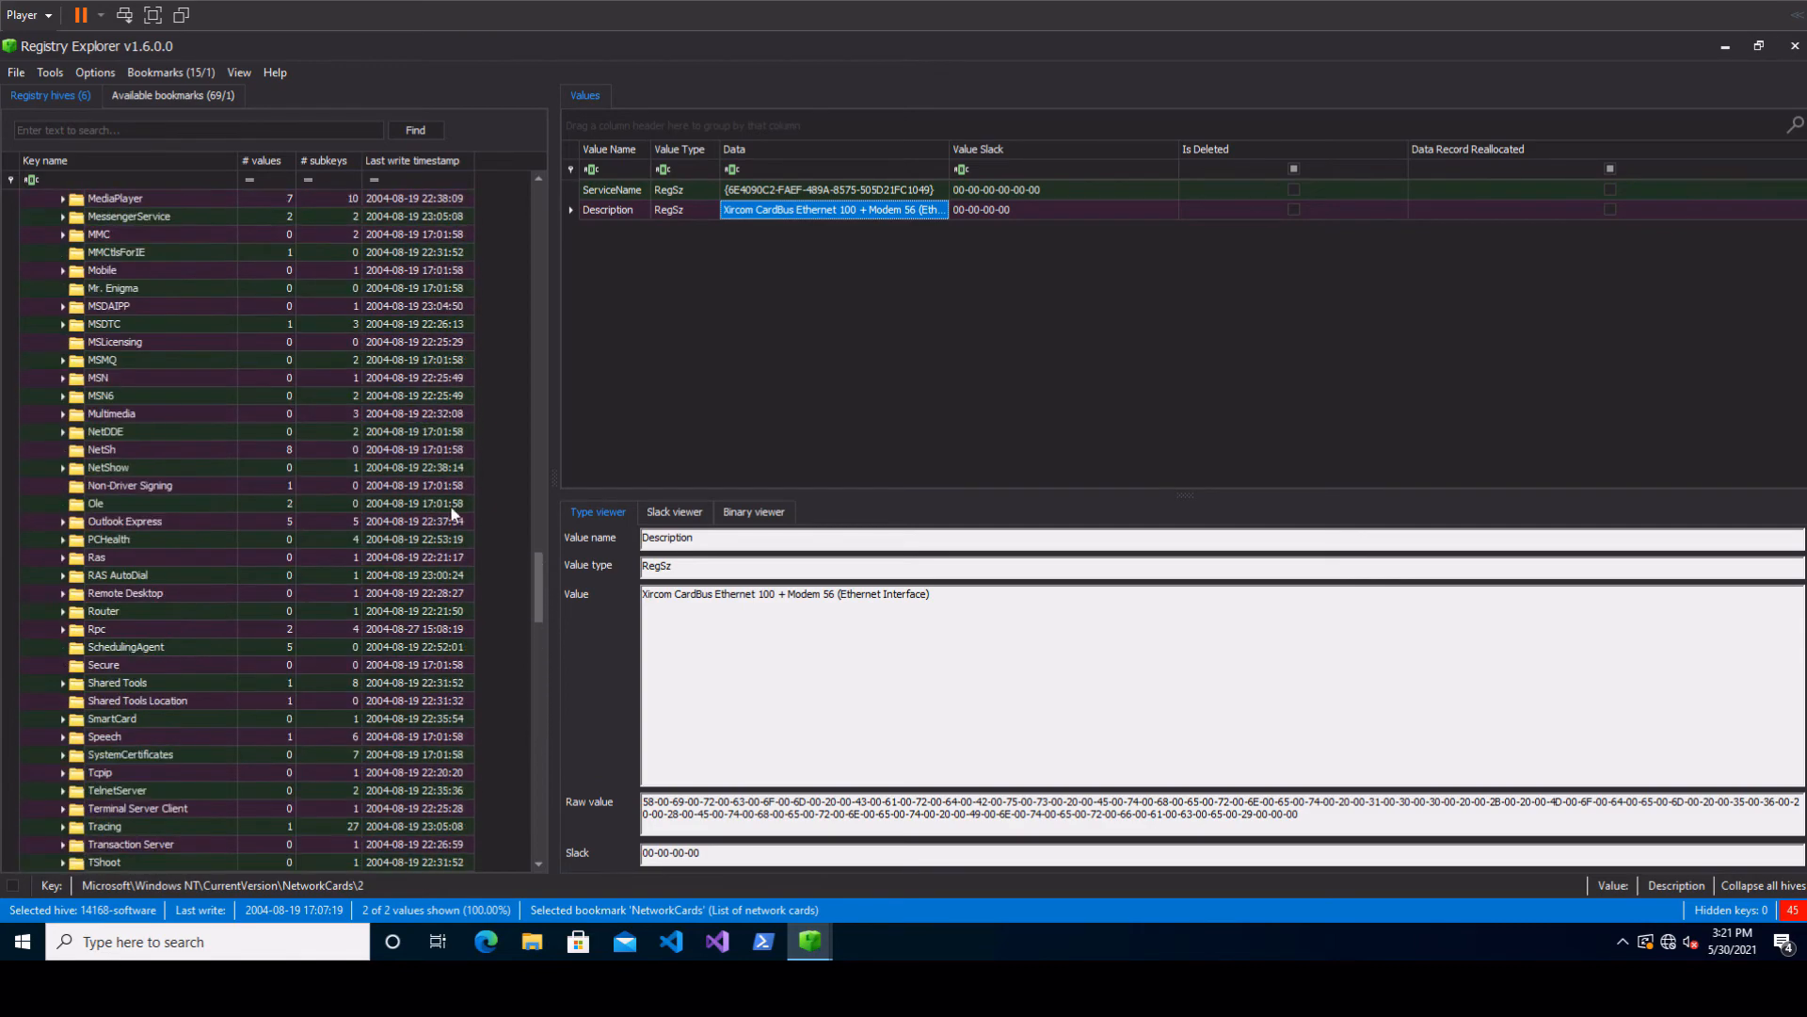
drag(538, 578, 535, 209)
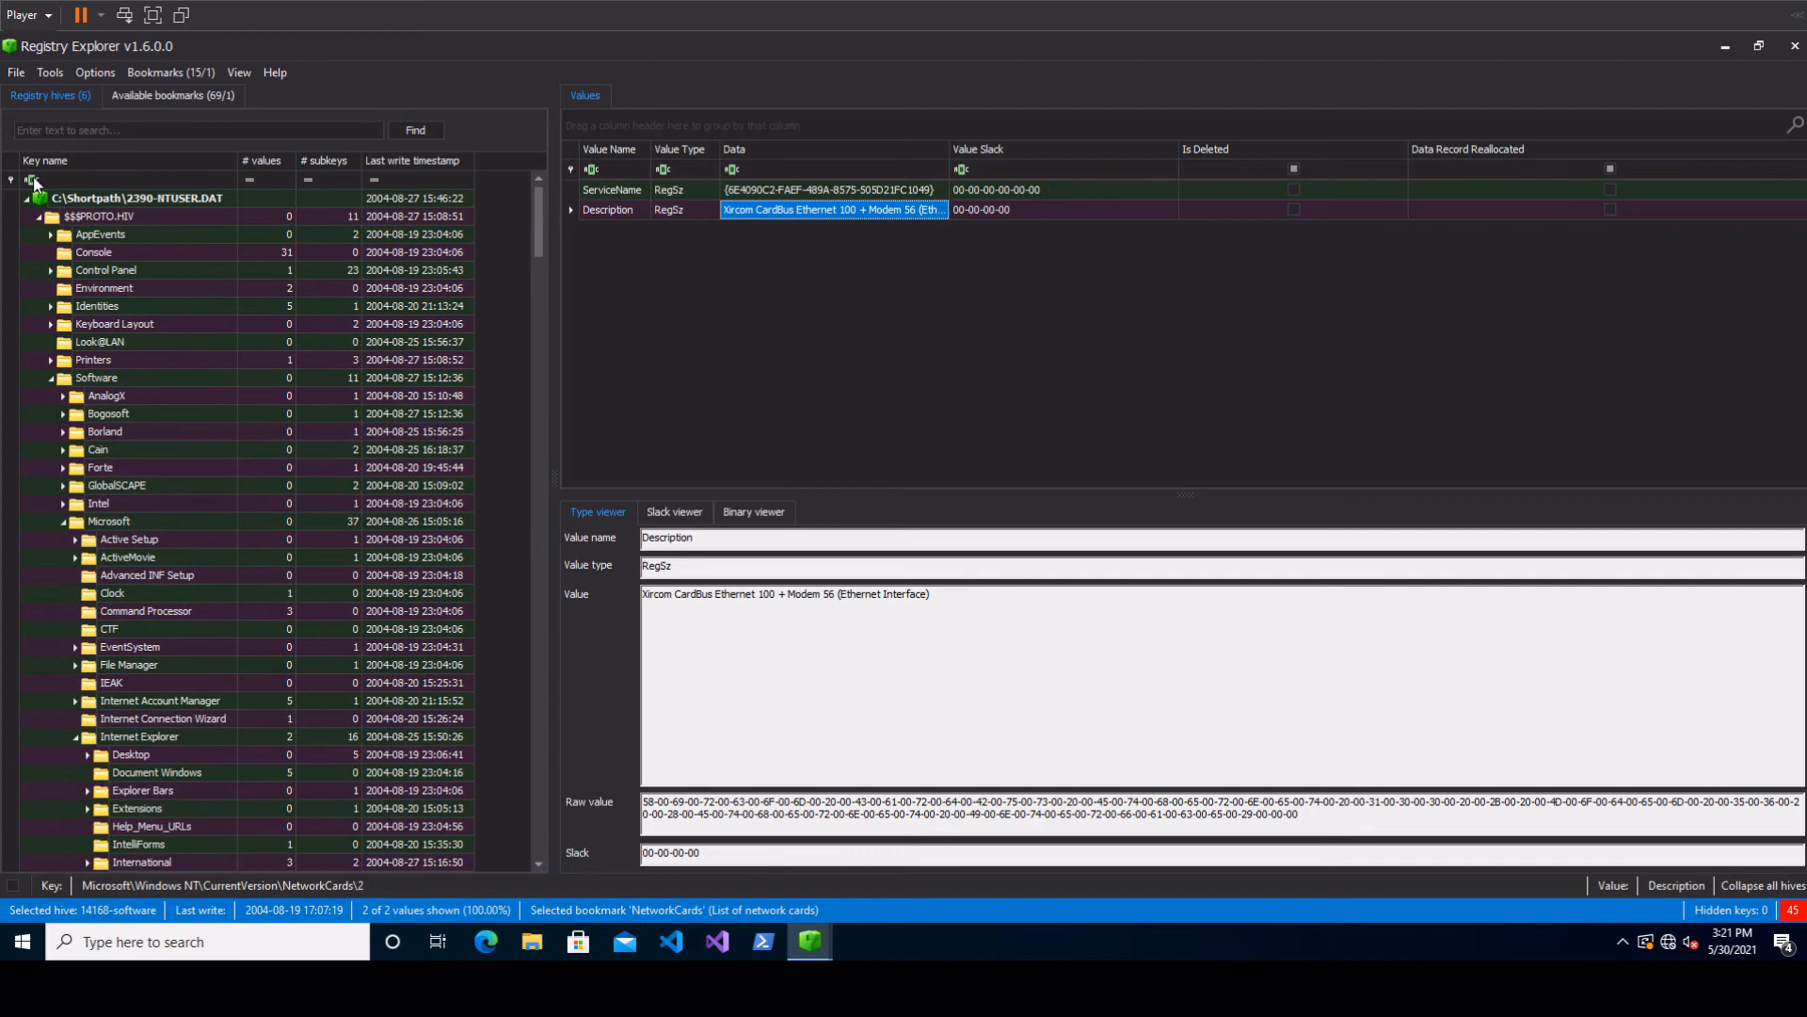
double_click(62, 218)
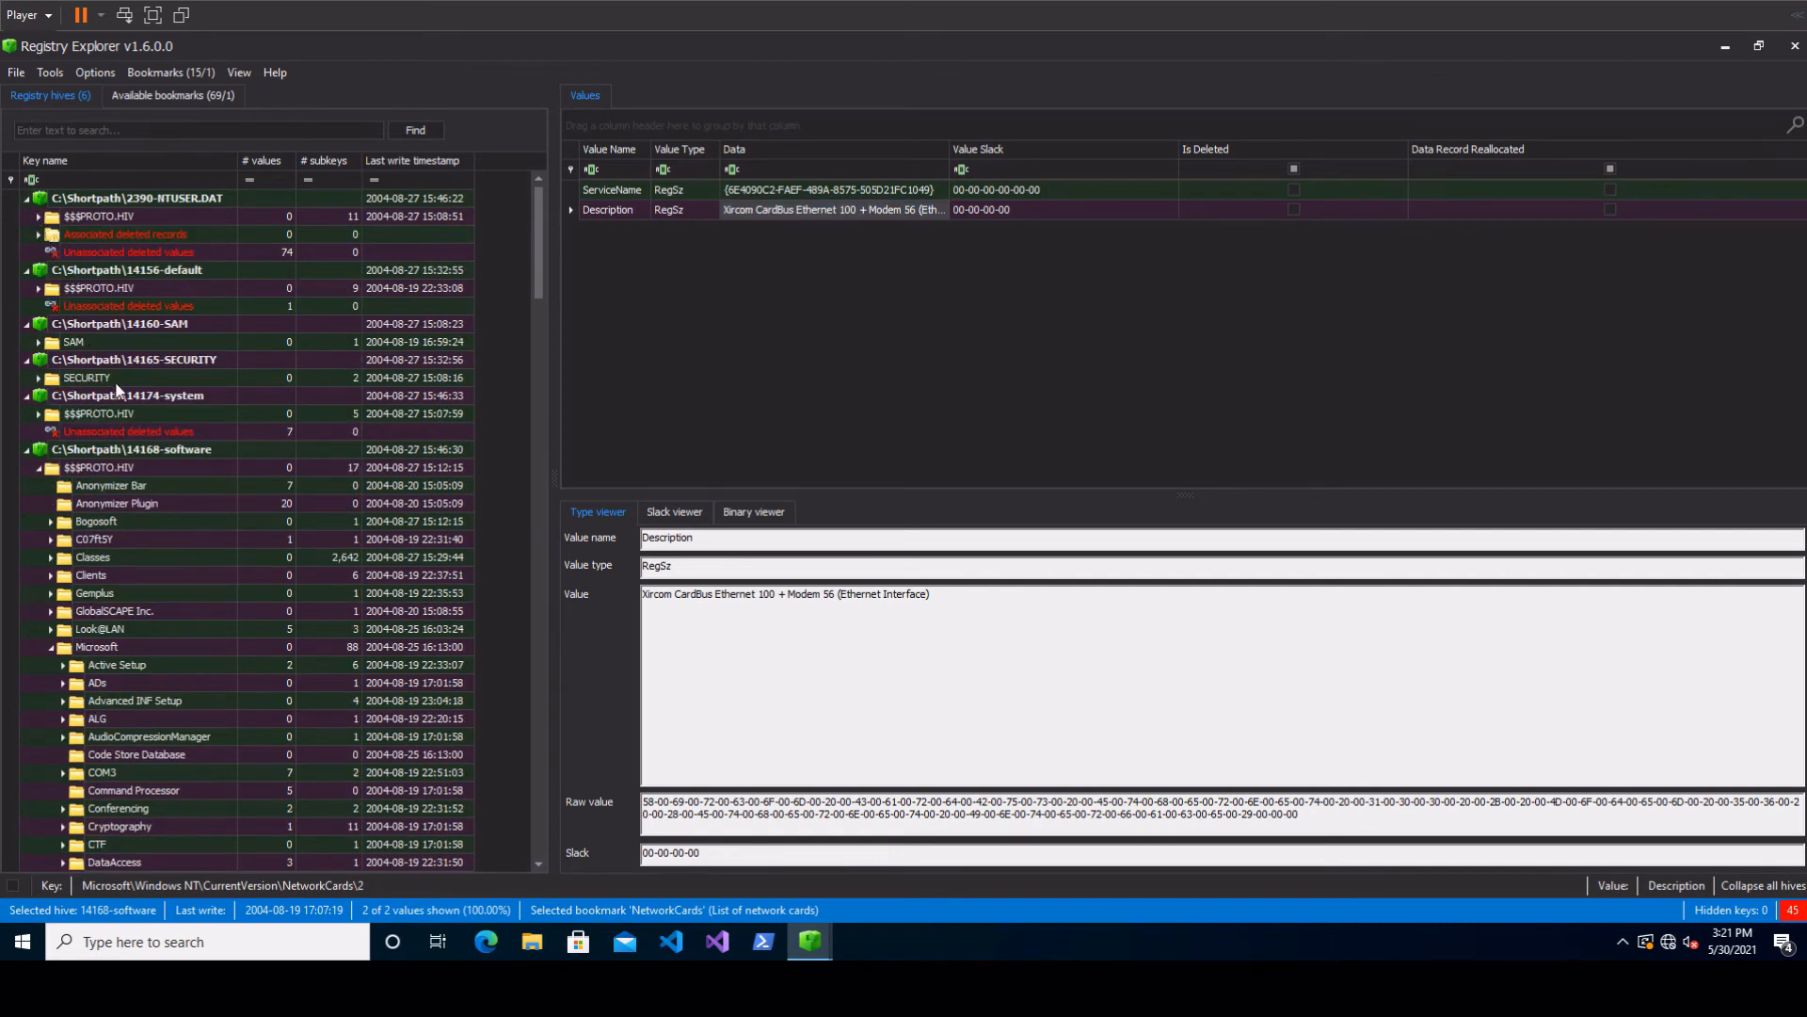
- Open the 14174-system hive's Network adapters (Class key) common bookmark and expand the {4D36E972-E325-11CE-BFC1-08002bE10318} key
click(113, 414)
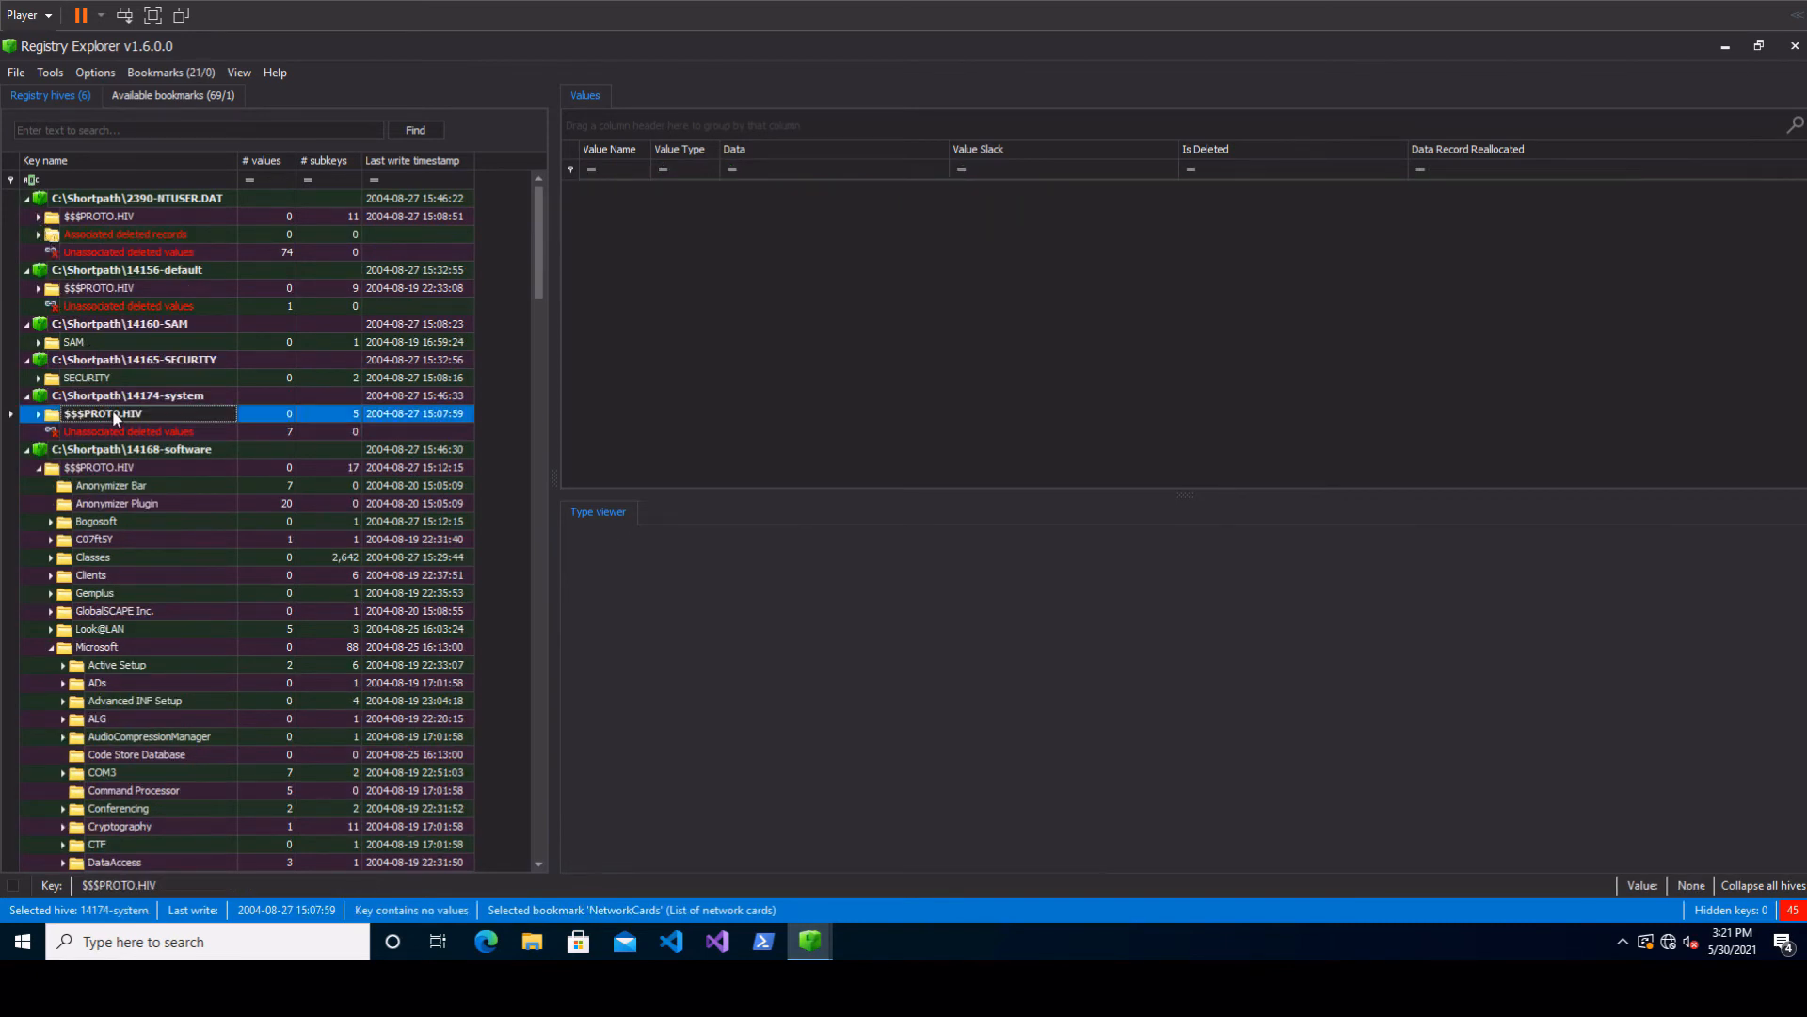
click(172, 73)
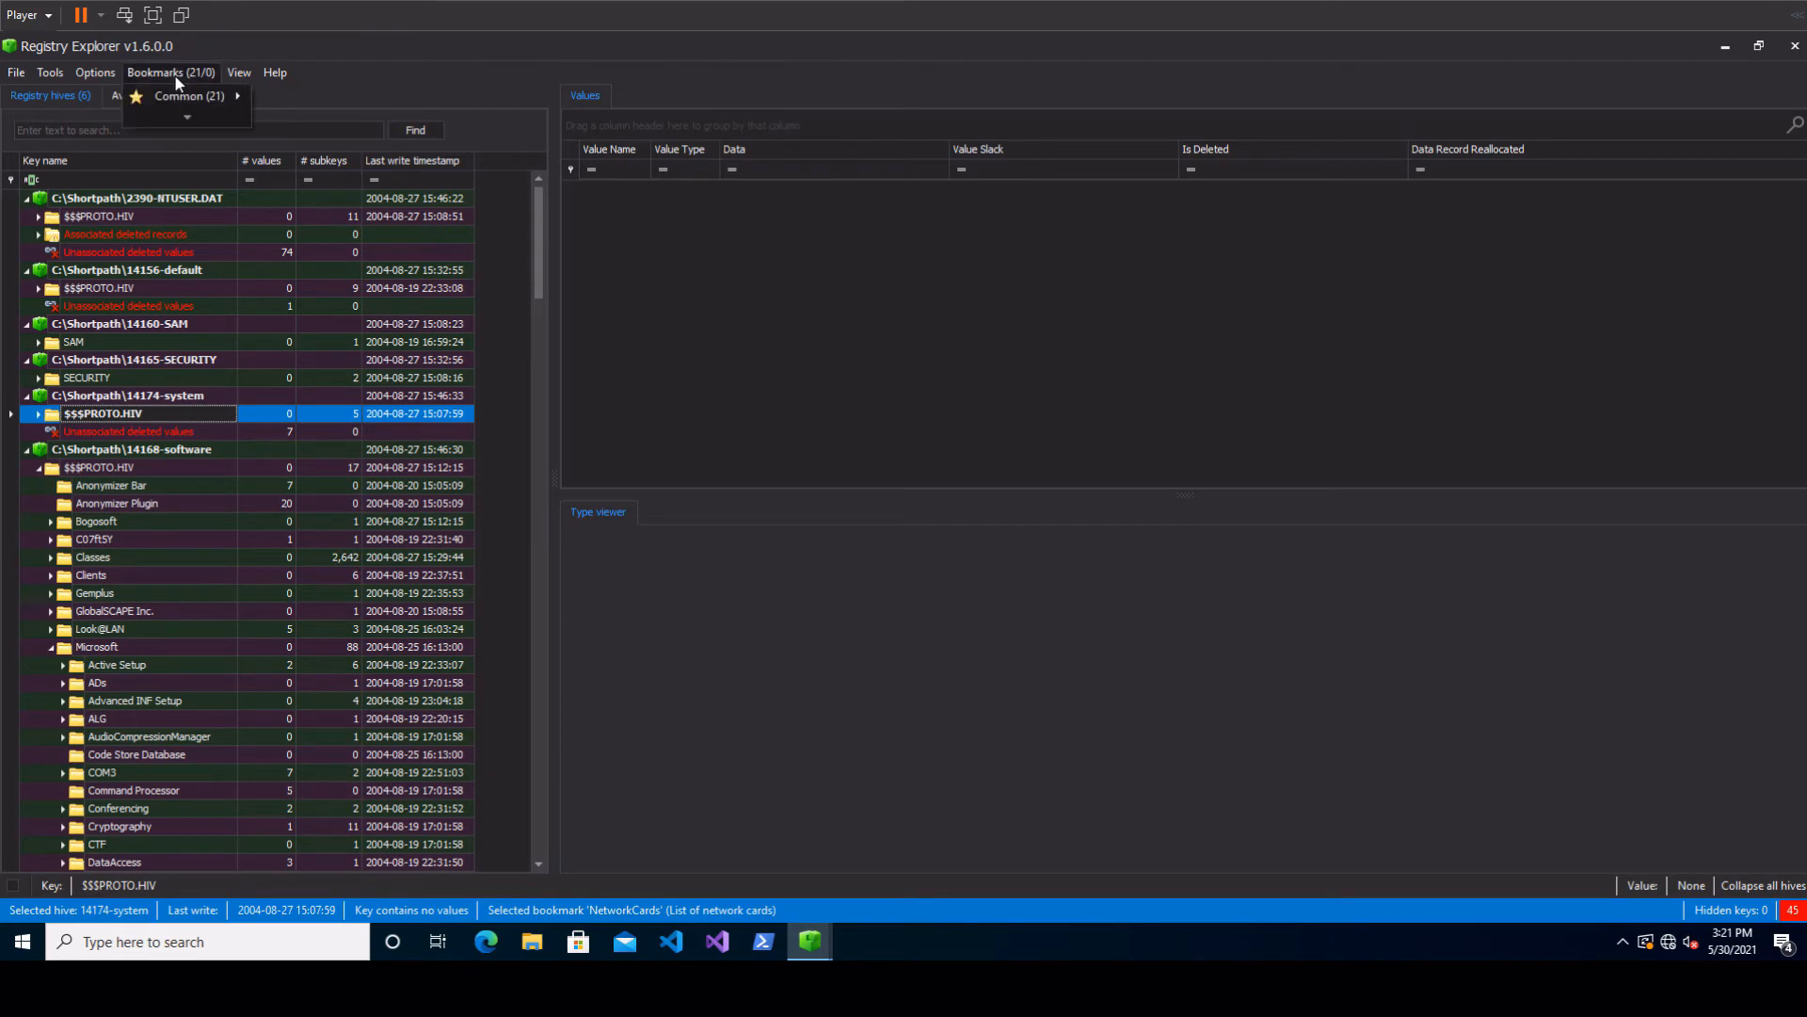
mouse_move(188, 96)
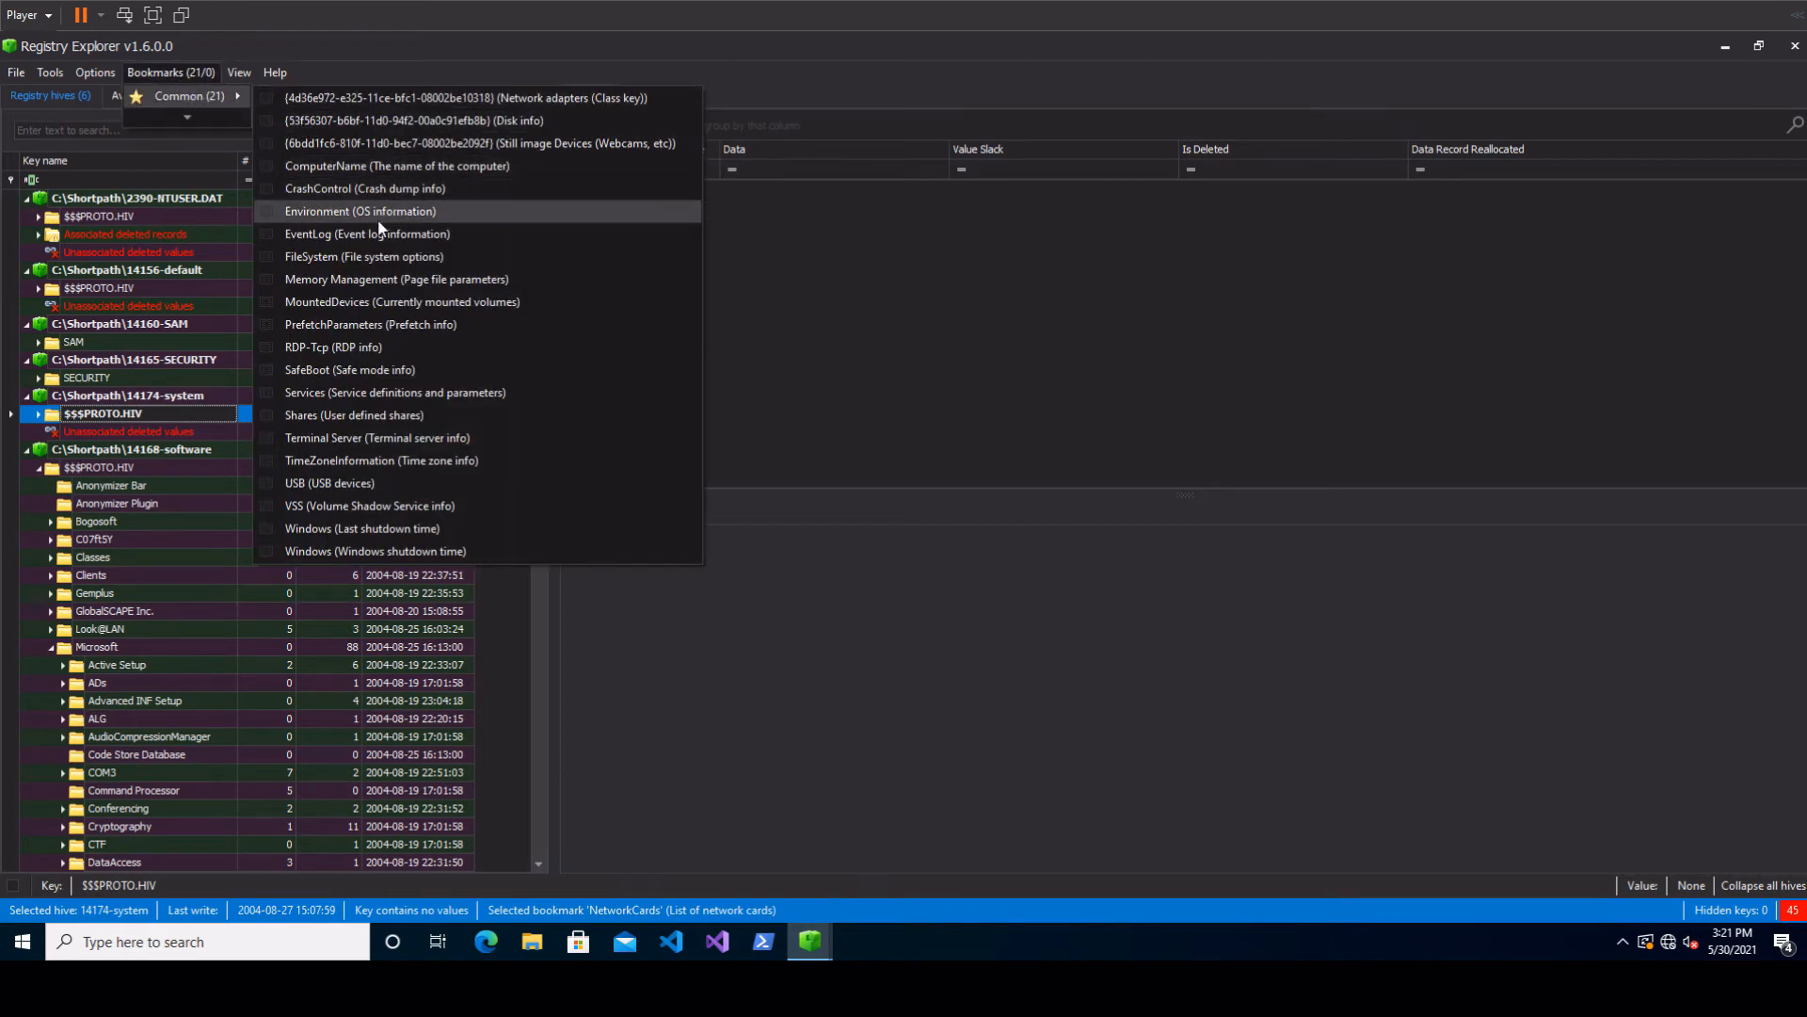
click(499, 101)
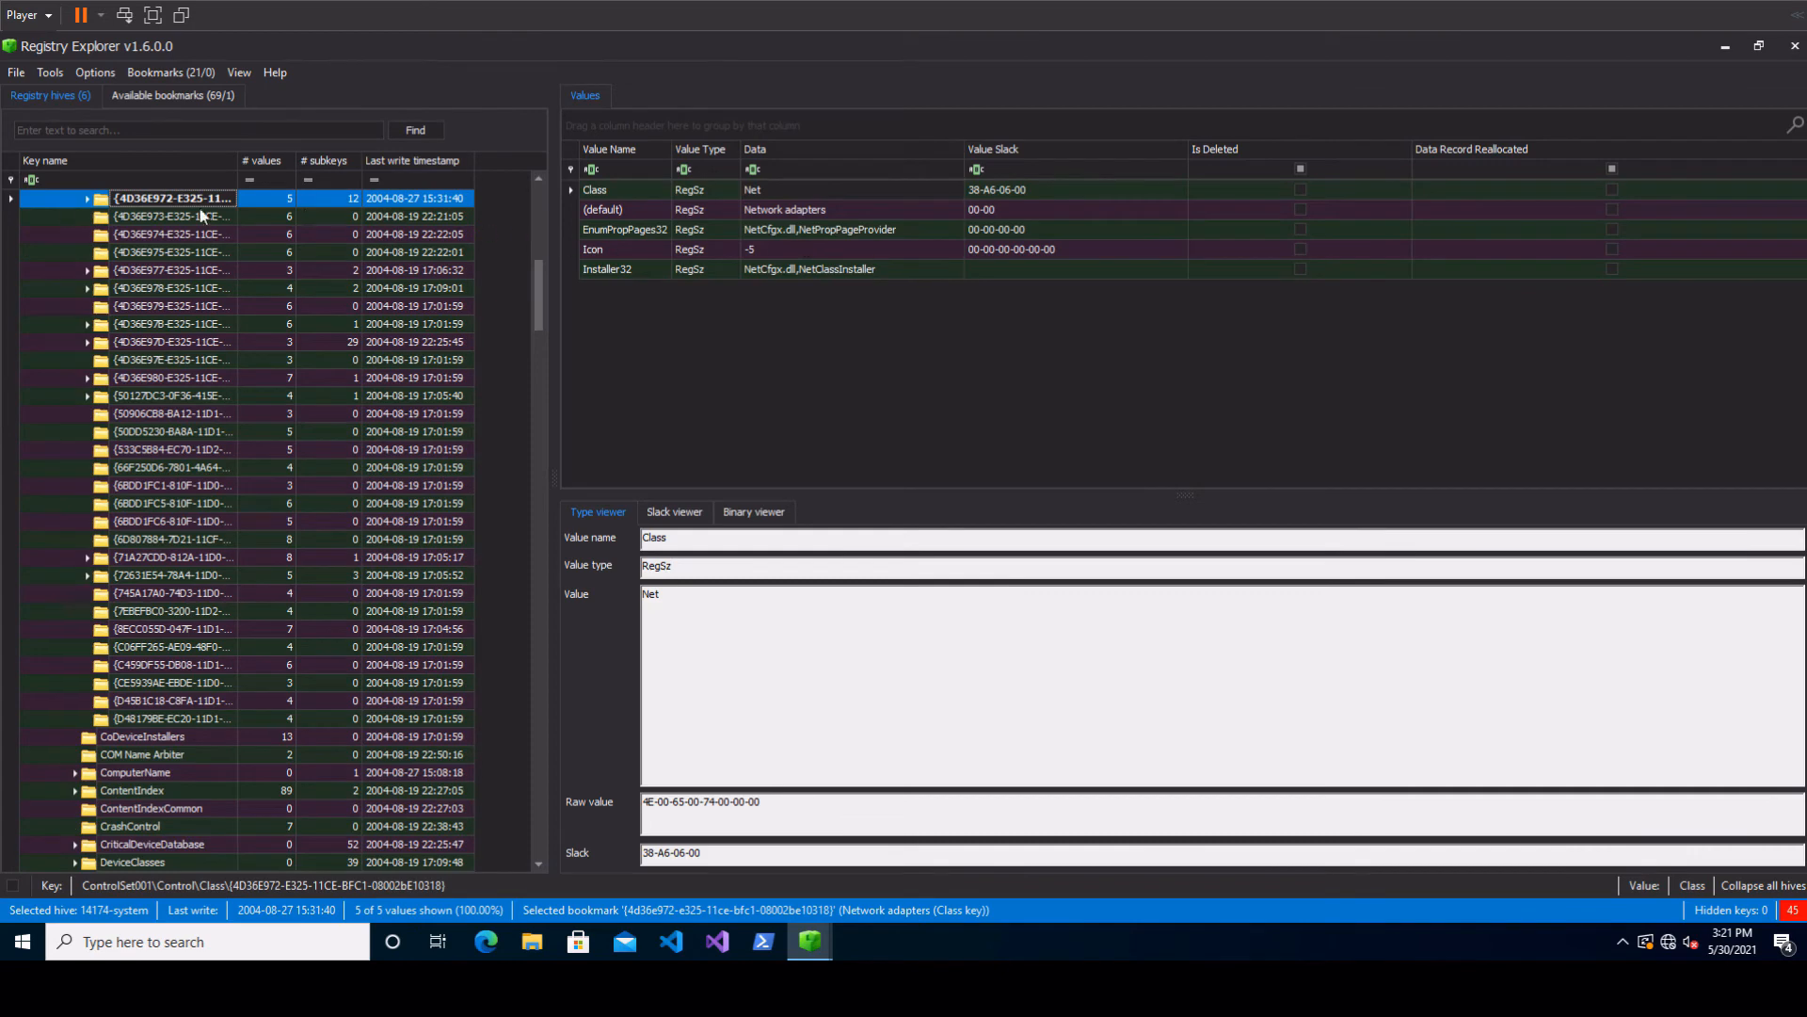
scroll(137, 235, up, 1)
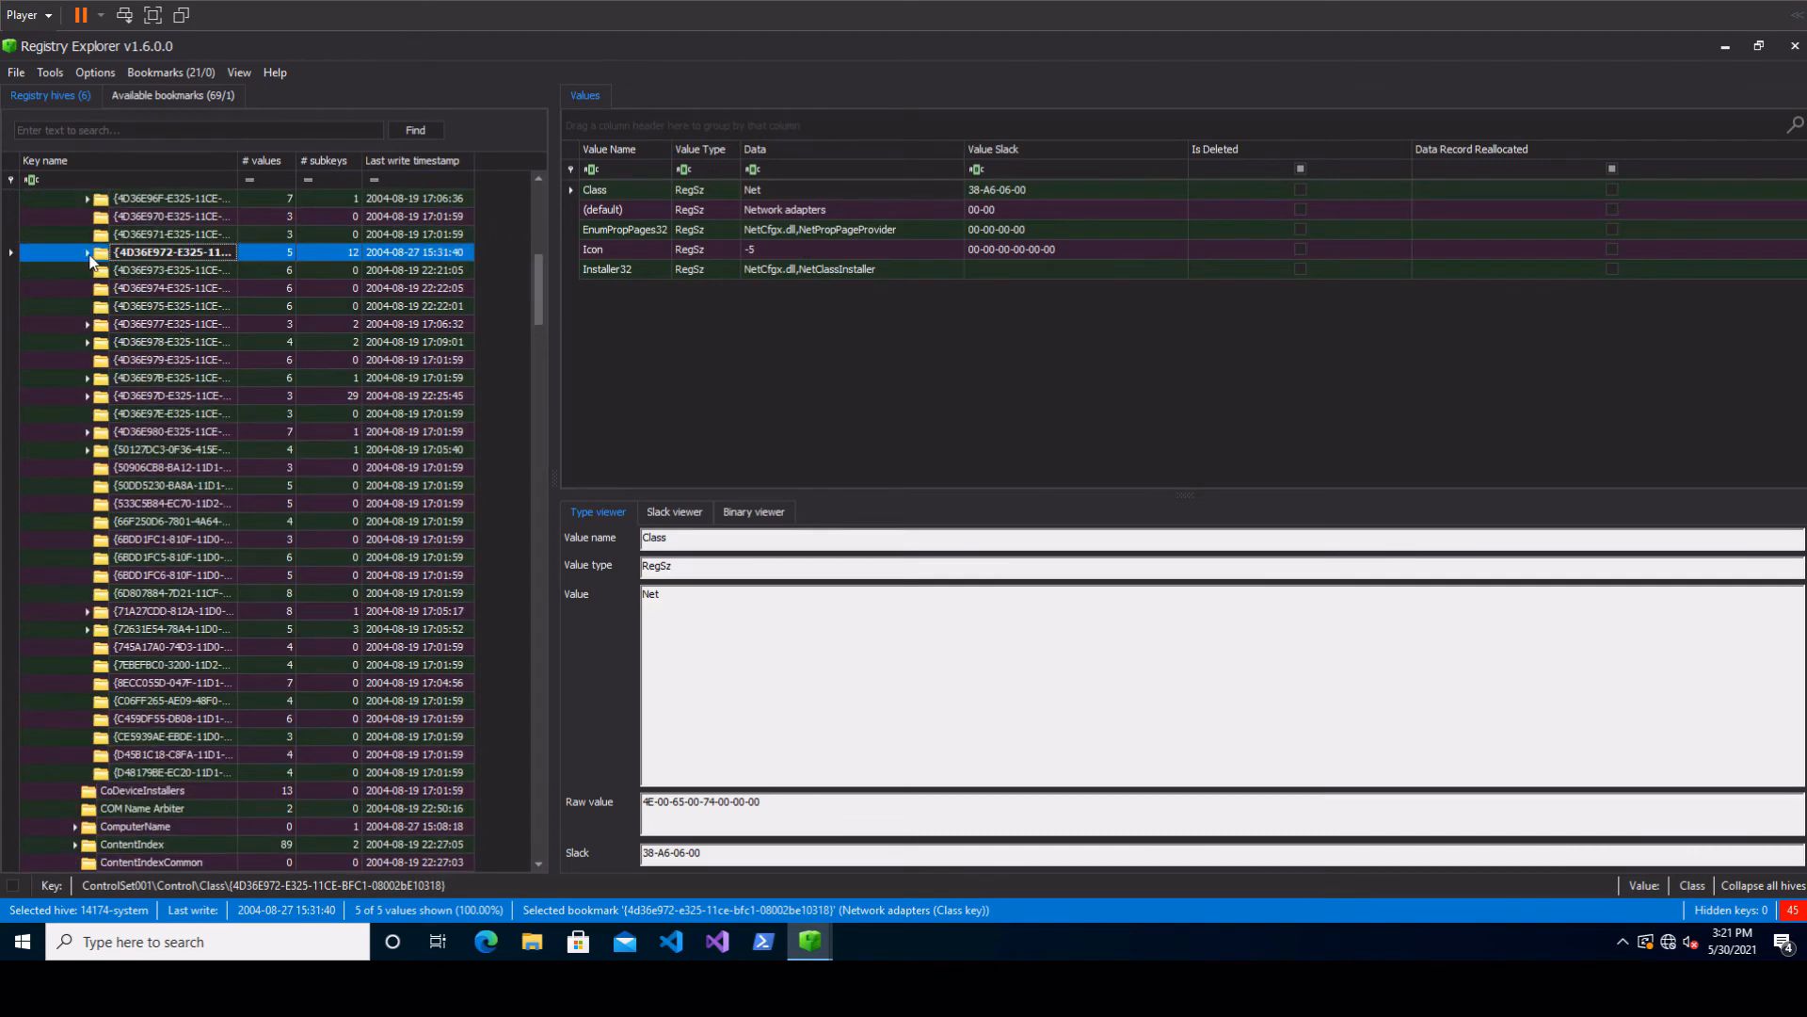
click(87, 252)
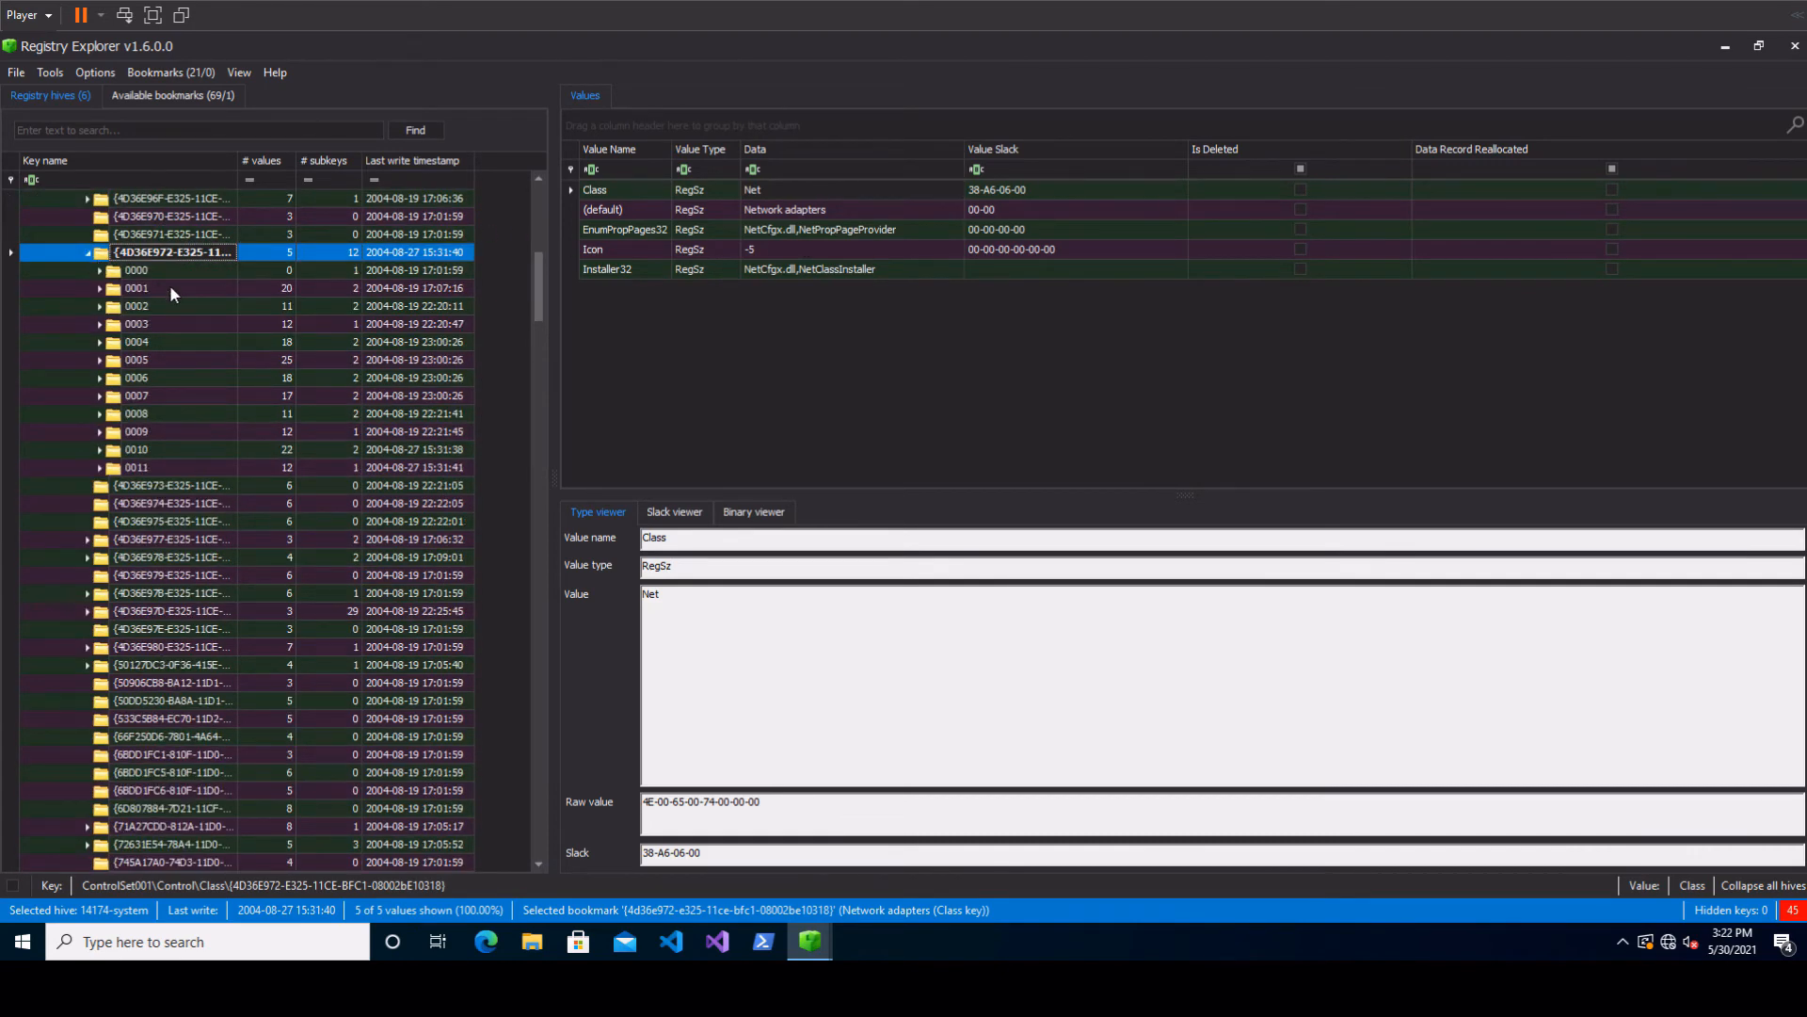
- View network adapter subkeys 0000 and 0001, inspect 0001's DriverDesc value, and widen the Data column
scroll(169, 284, up, 5)
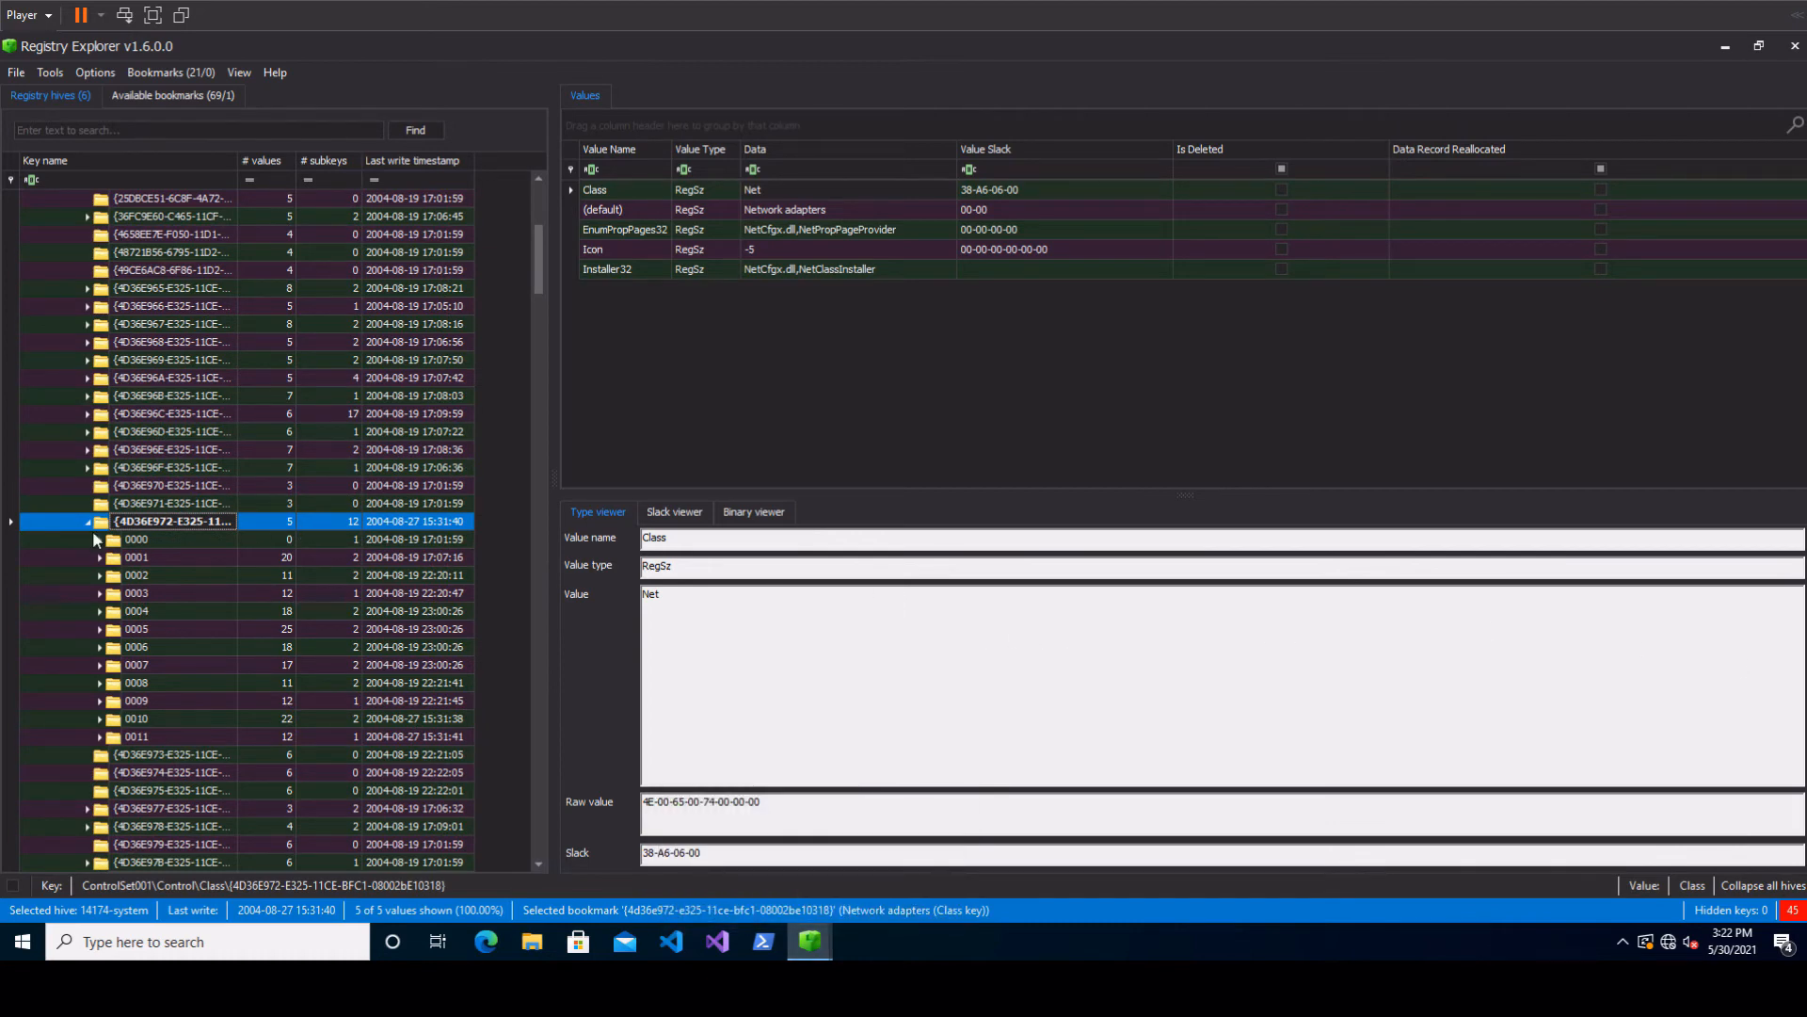
click(142, 540)
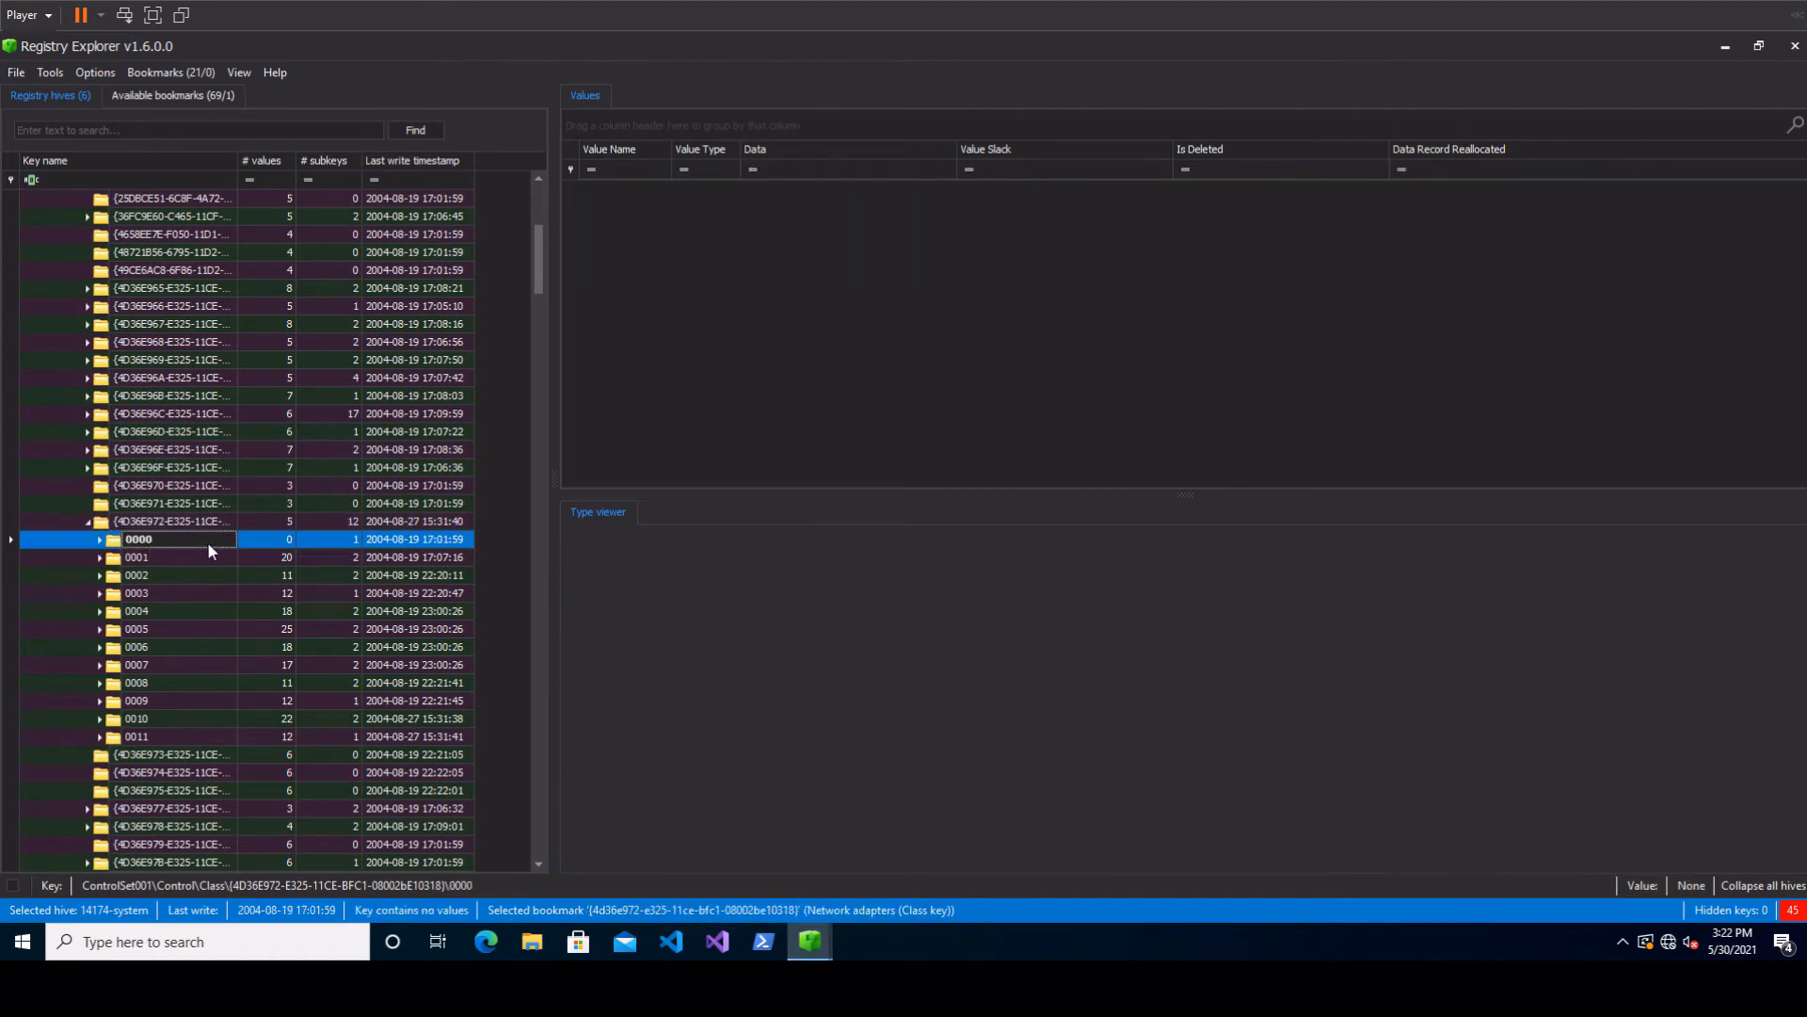
click(182, 558)
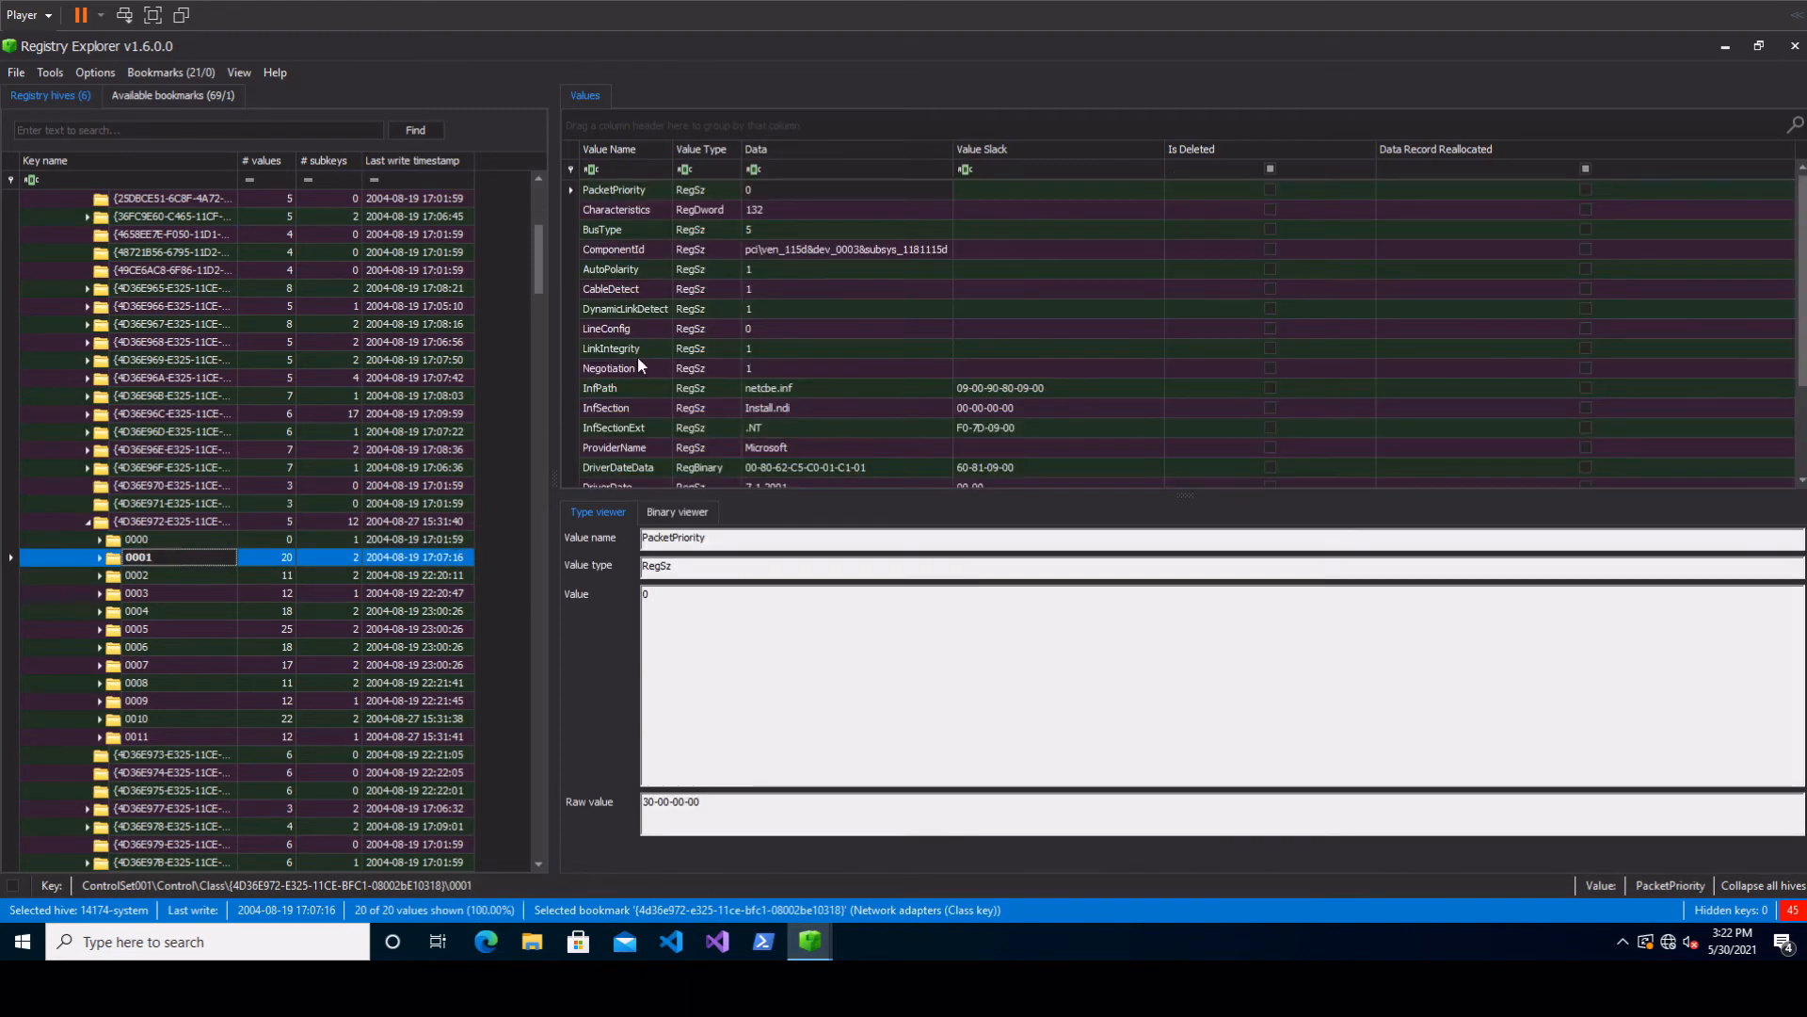
scroll(821, 371, down, 2)
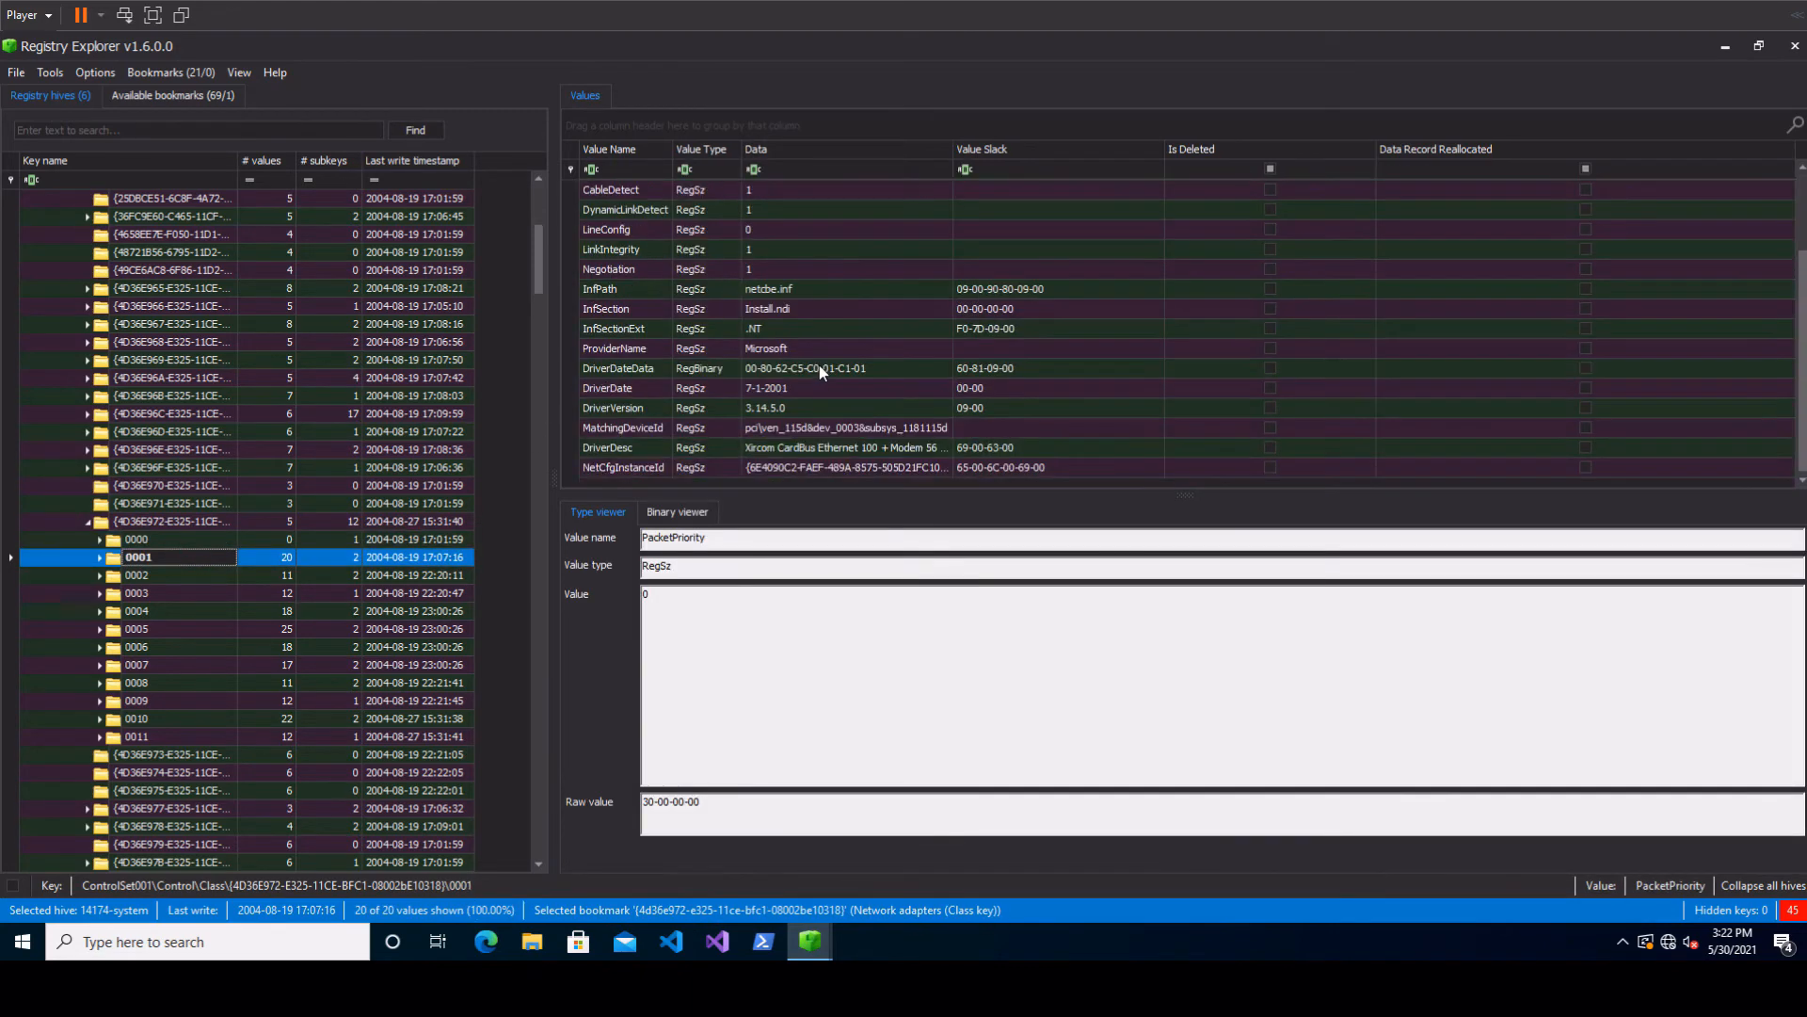
click(844, 443)
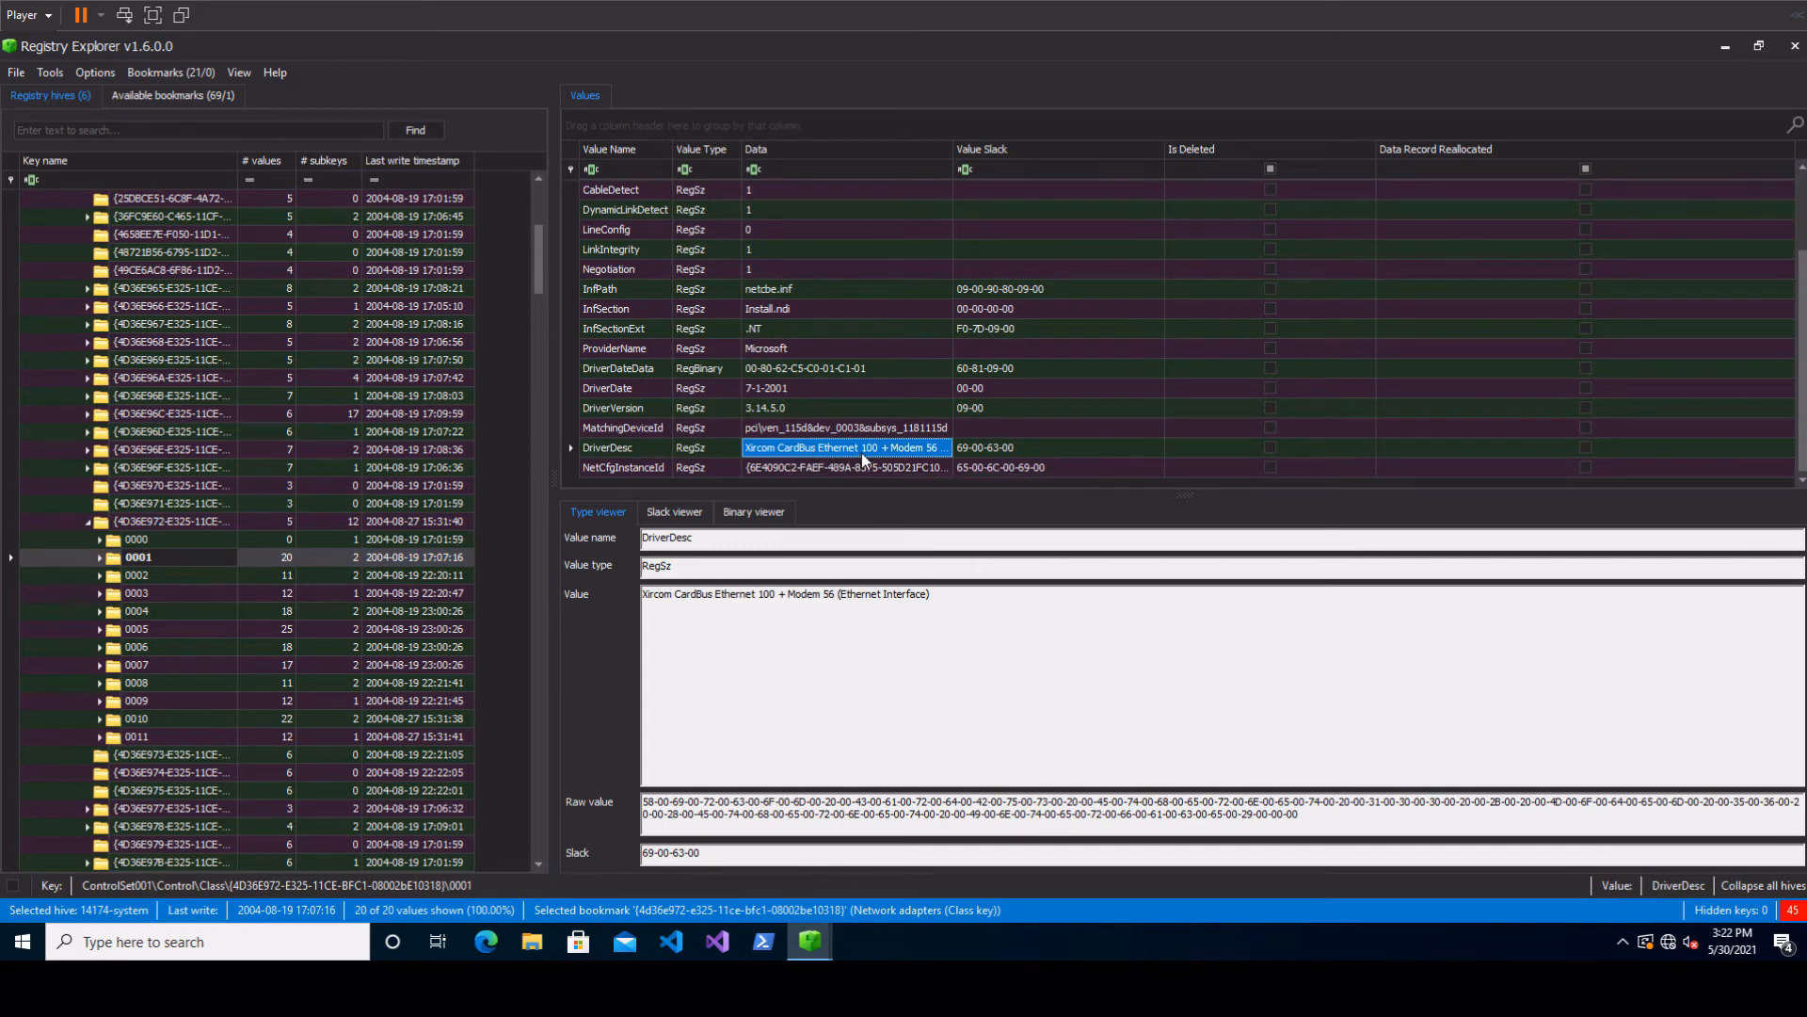
drag(952, 149, 1008, 149)
- View the values of network adapter subkeys 0002, 0003 and 0004
click(201, 570)
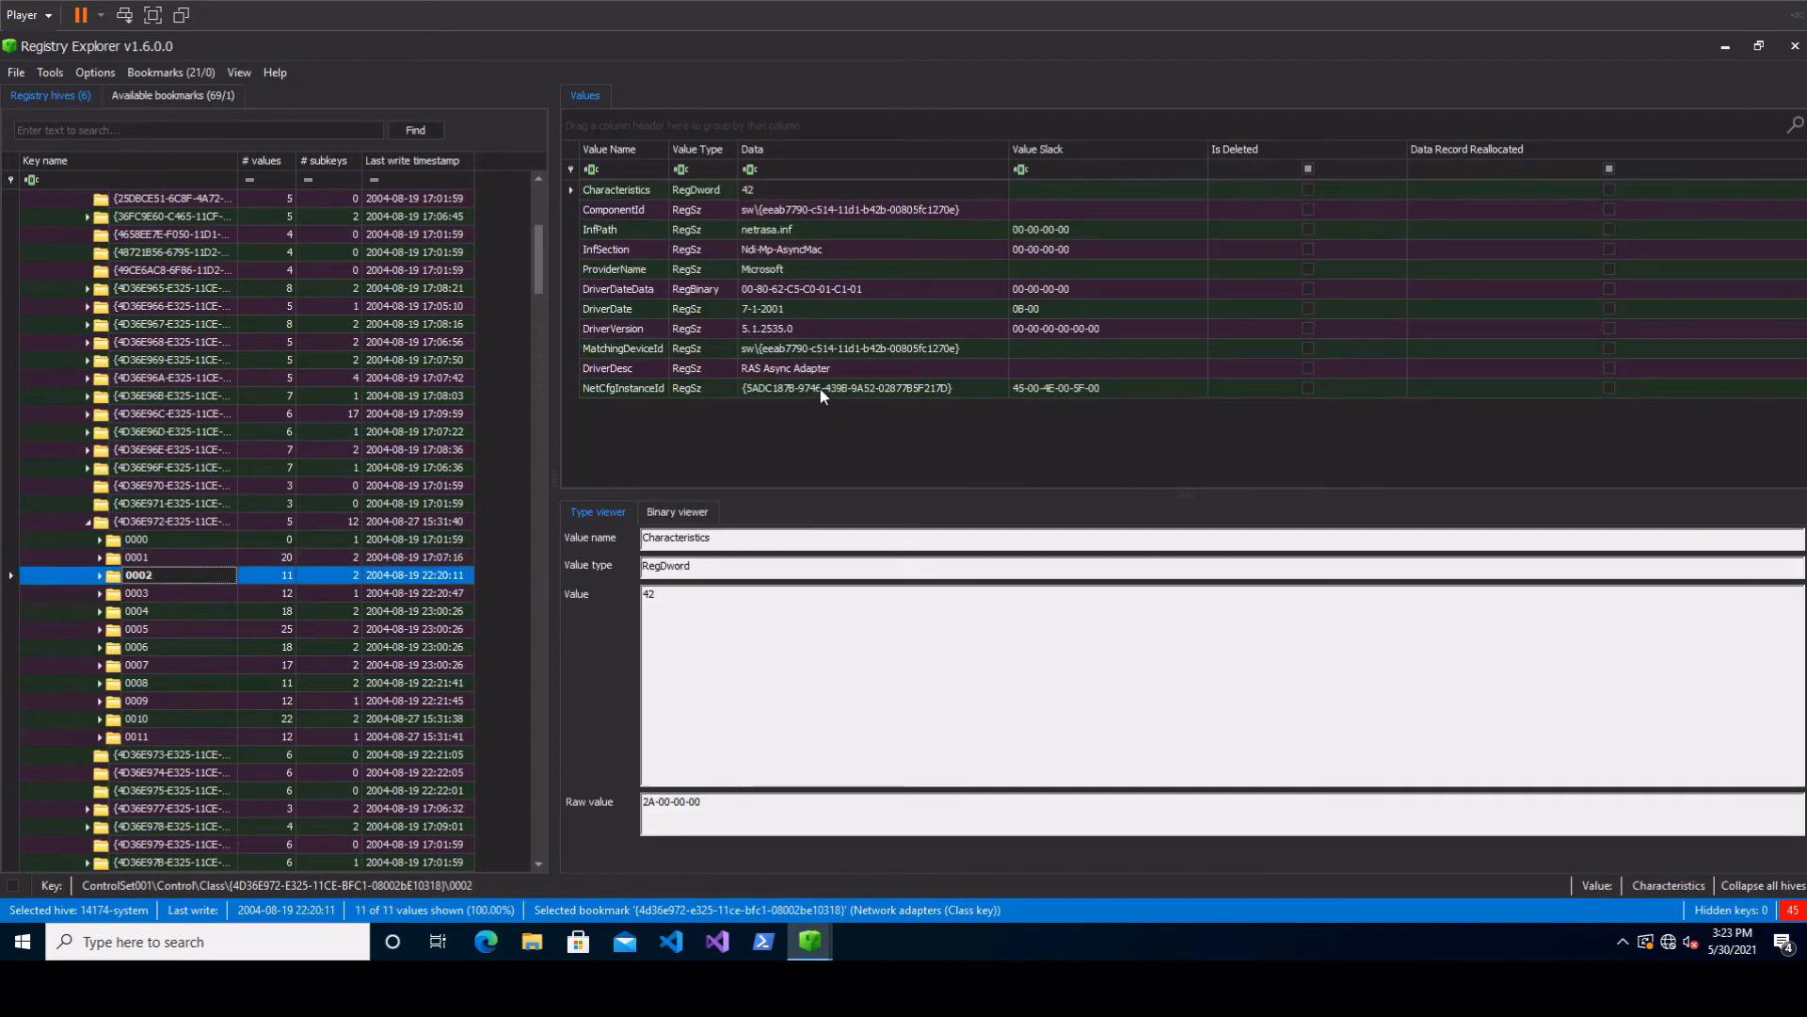
click(153, 591)
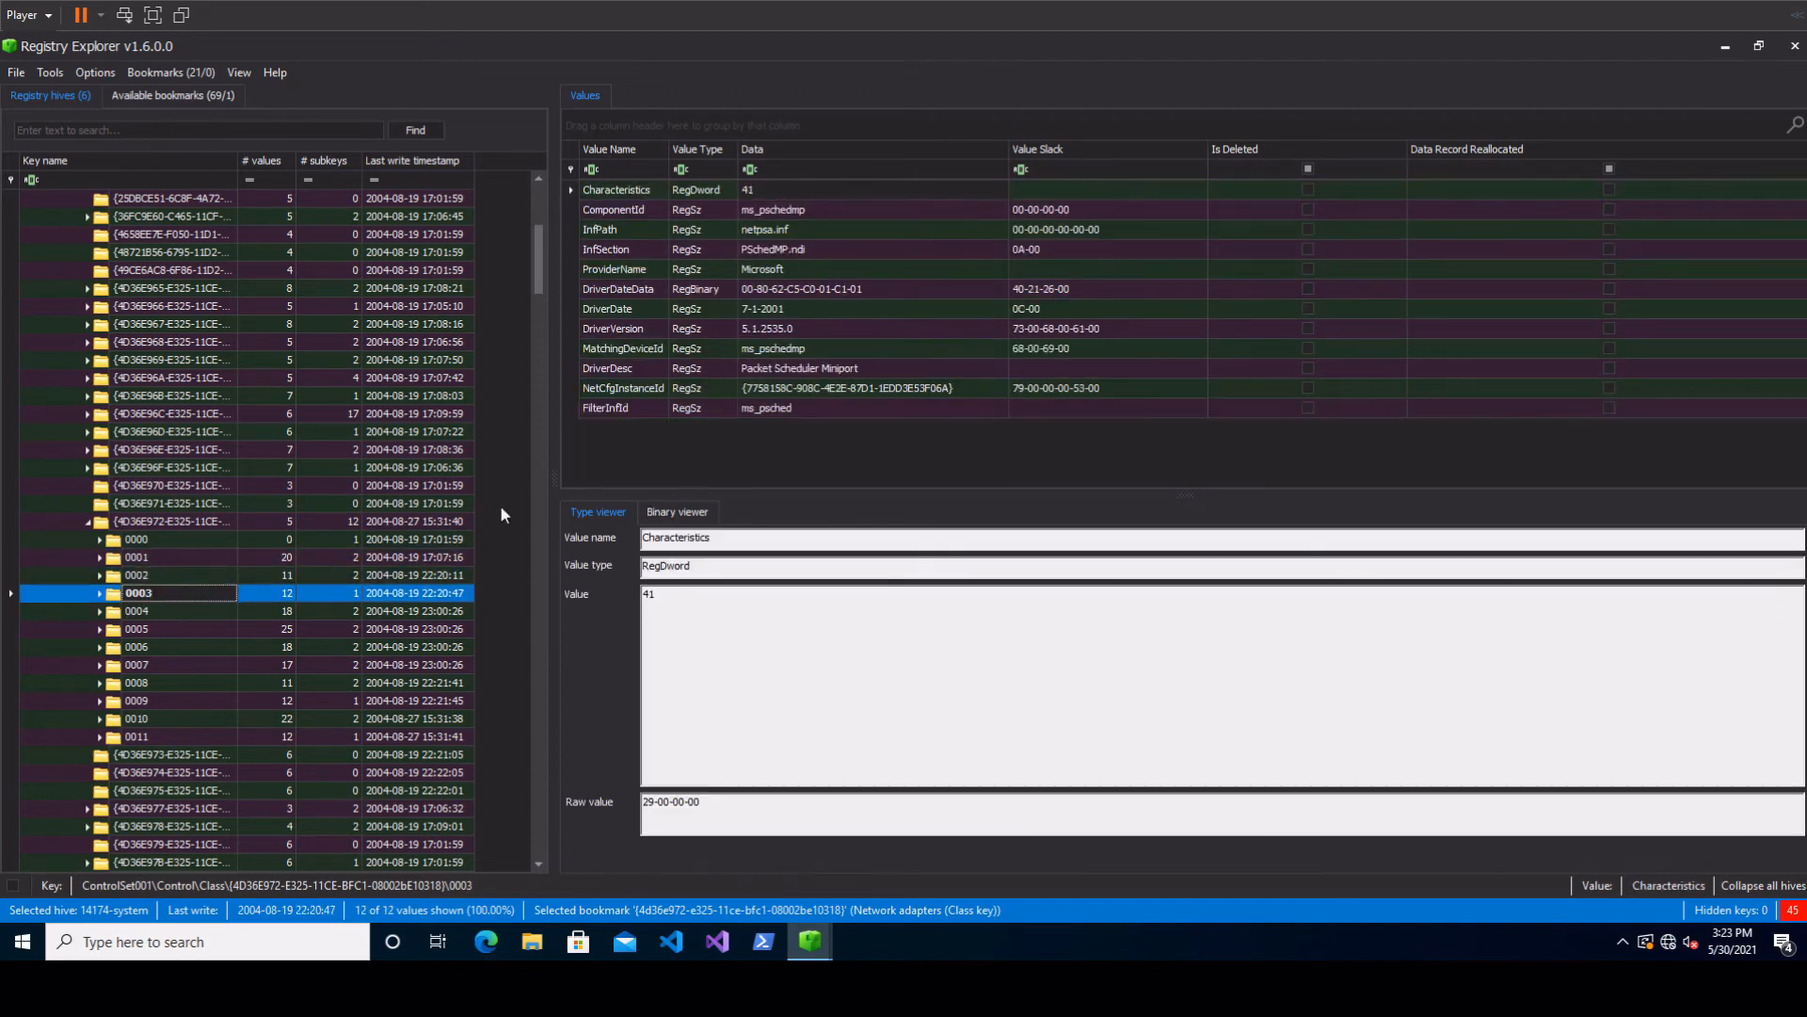
click(195, 608)
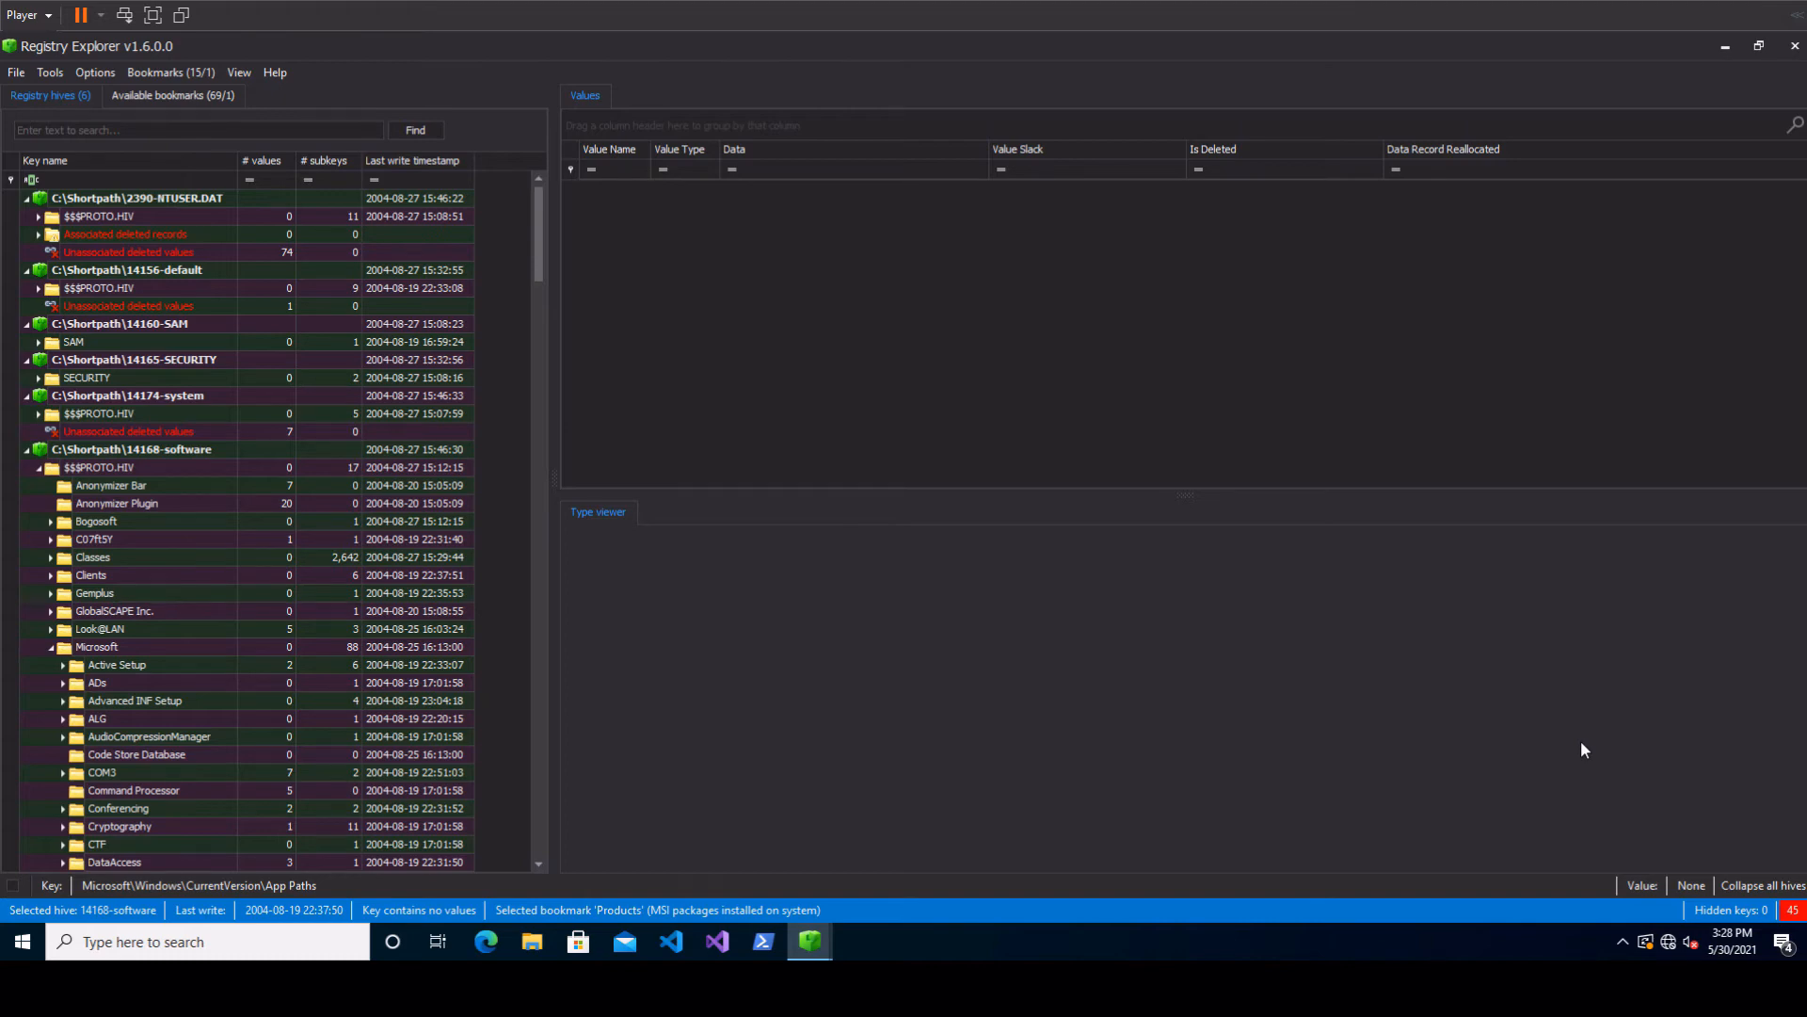
- View the bckgzm.exe, chkrzm.exe and cmmgr32.exe entries under the 14168-software hive's App Paths key
click(141, 467)
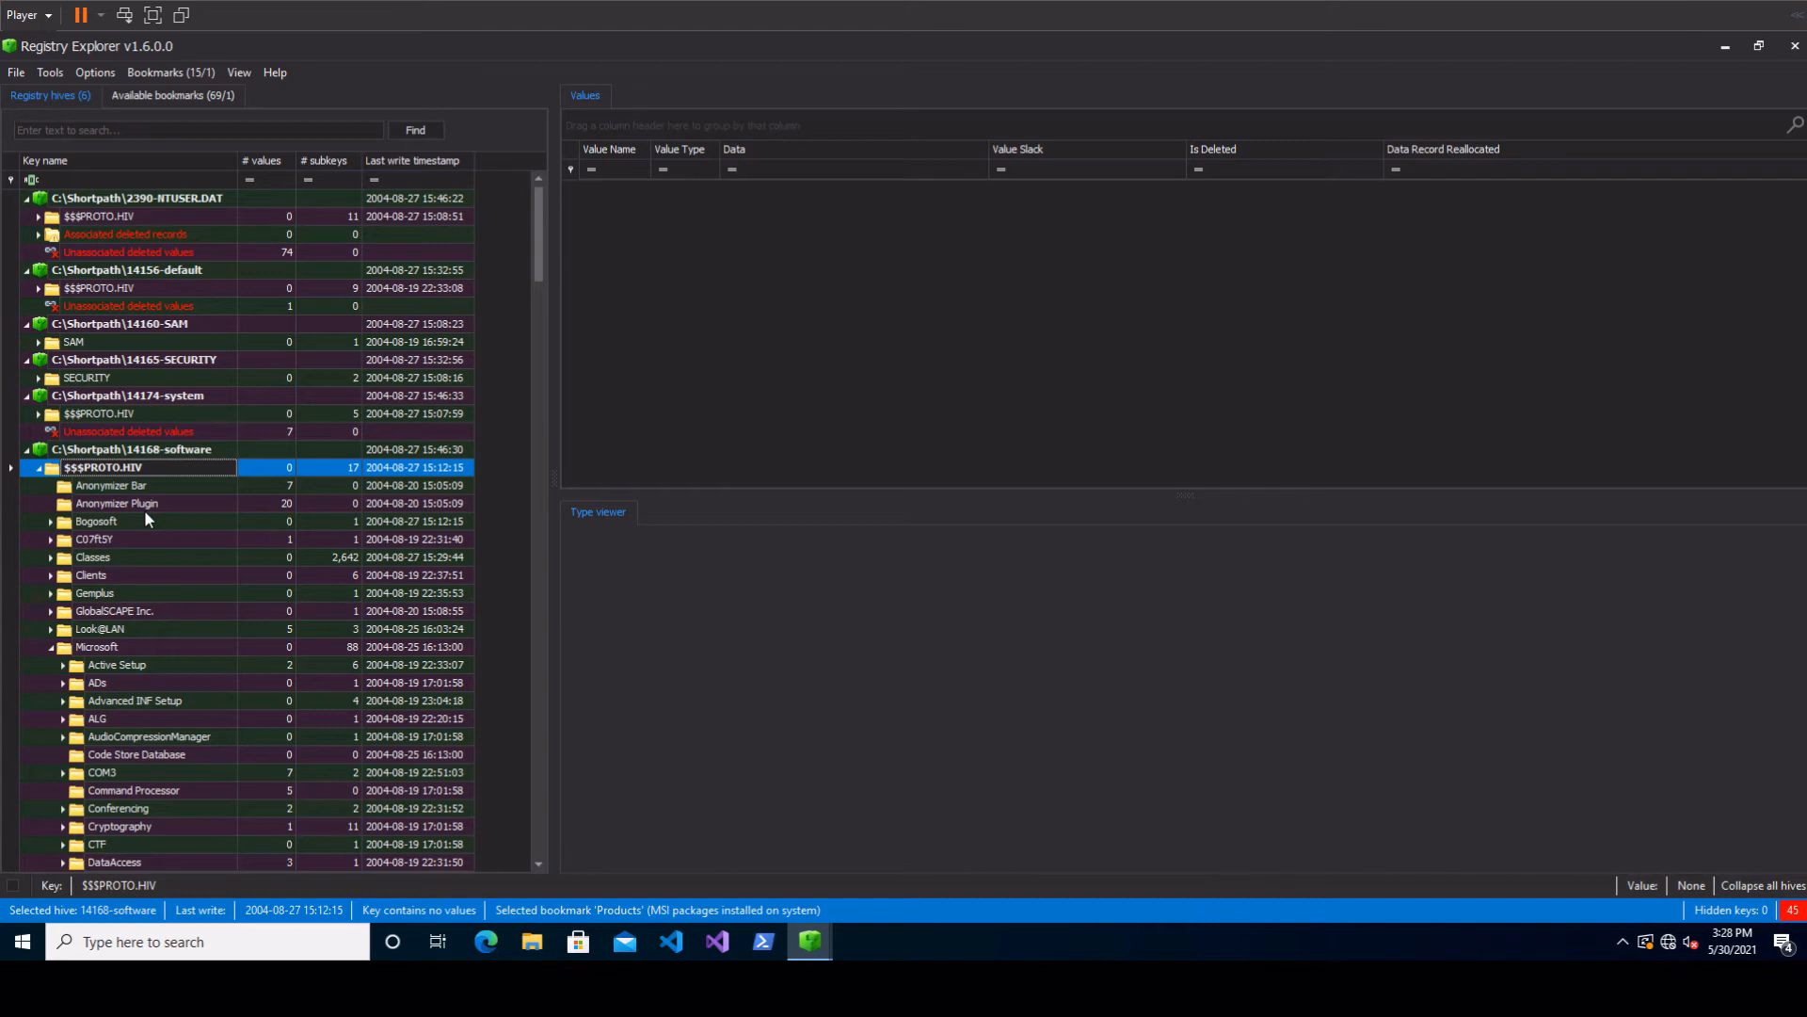
drag(532, 273, 542, 516)
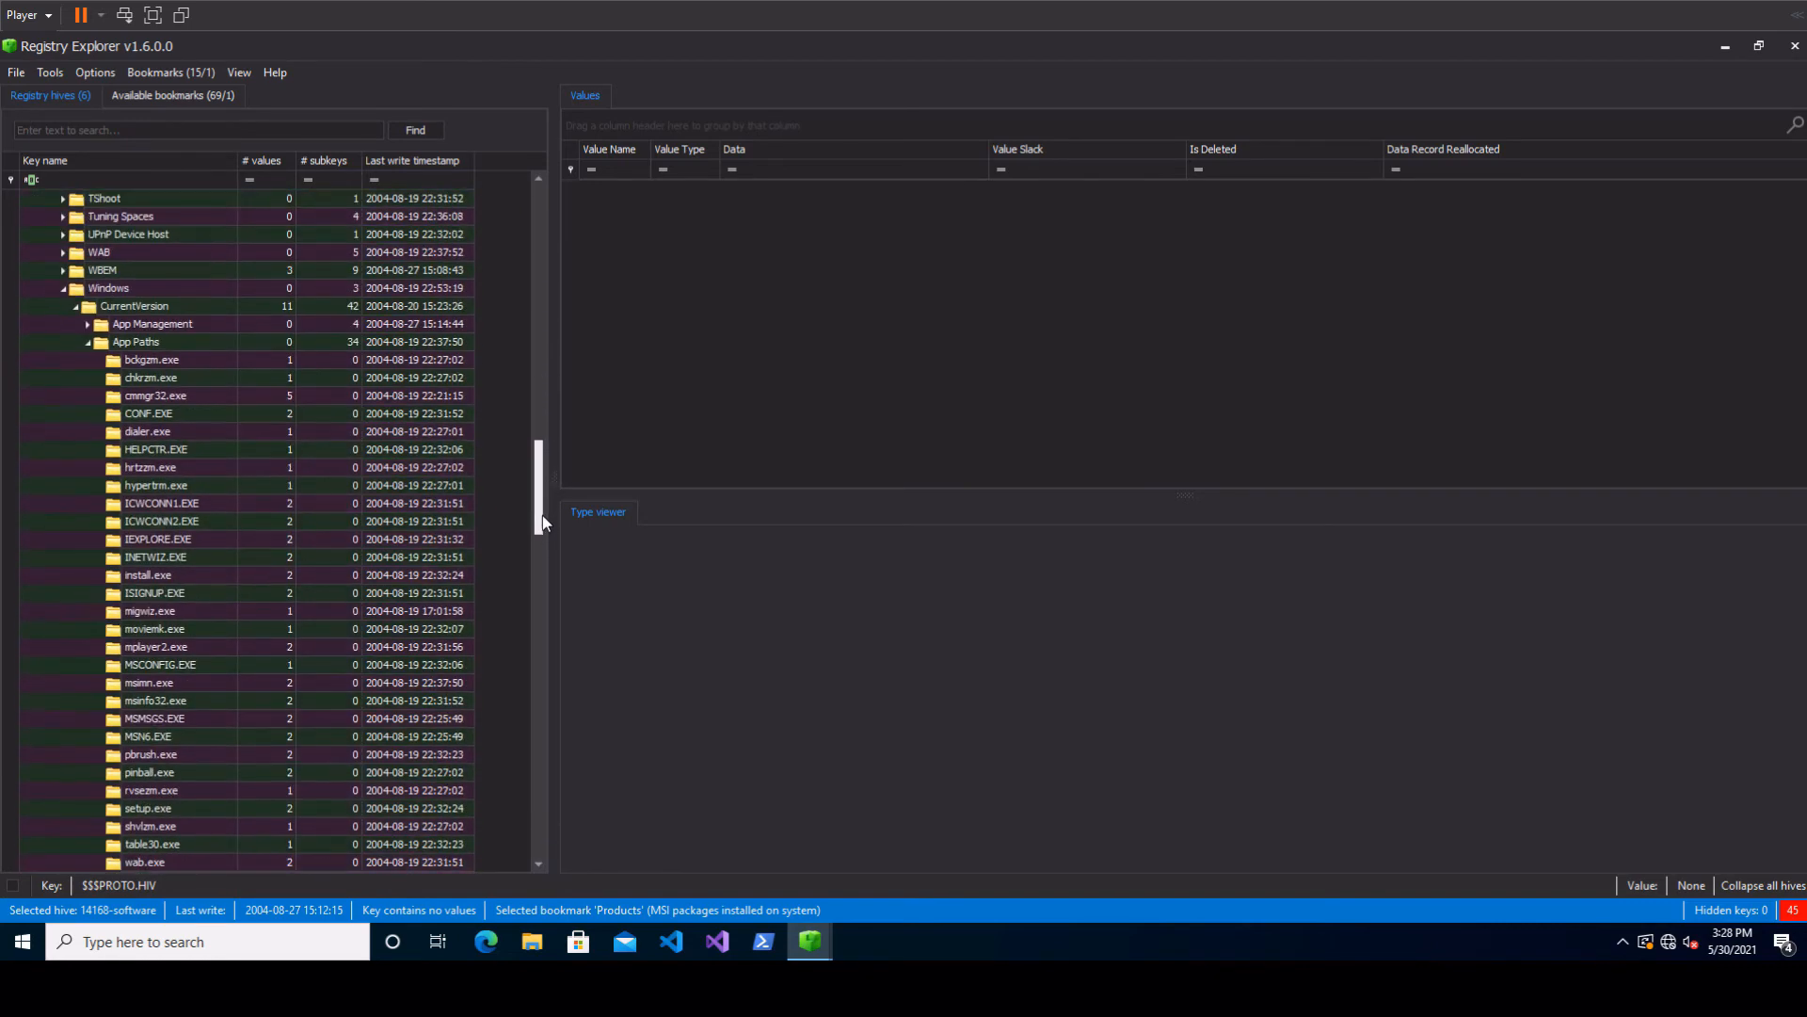
click(181, 343)
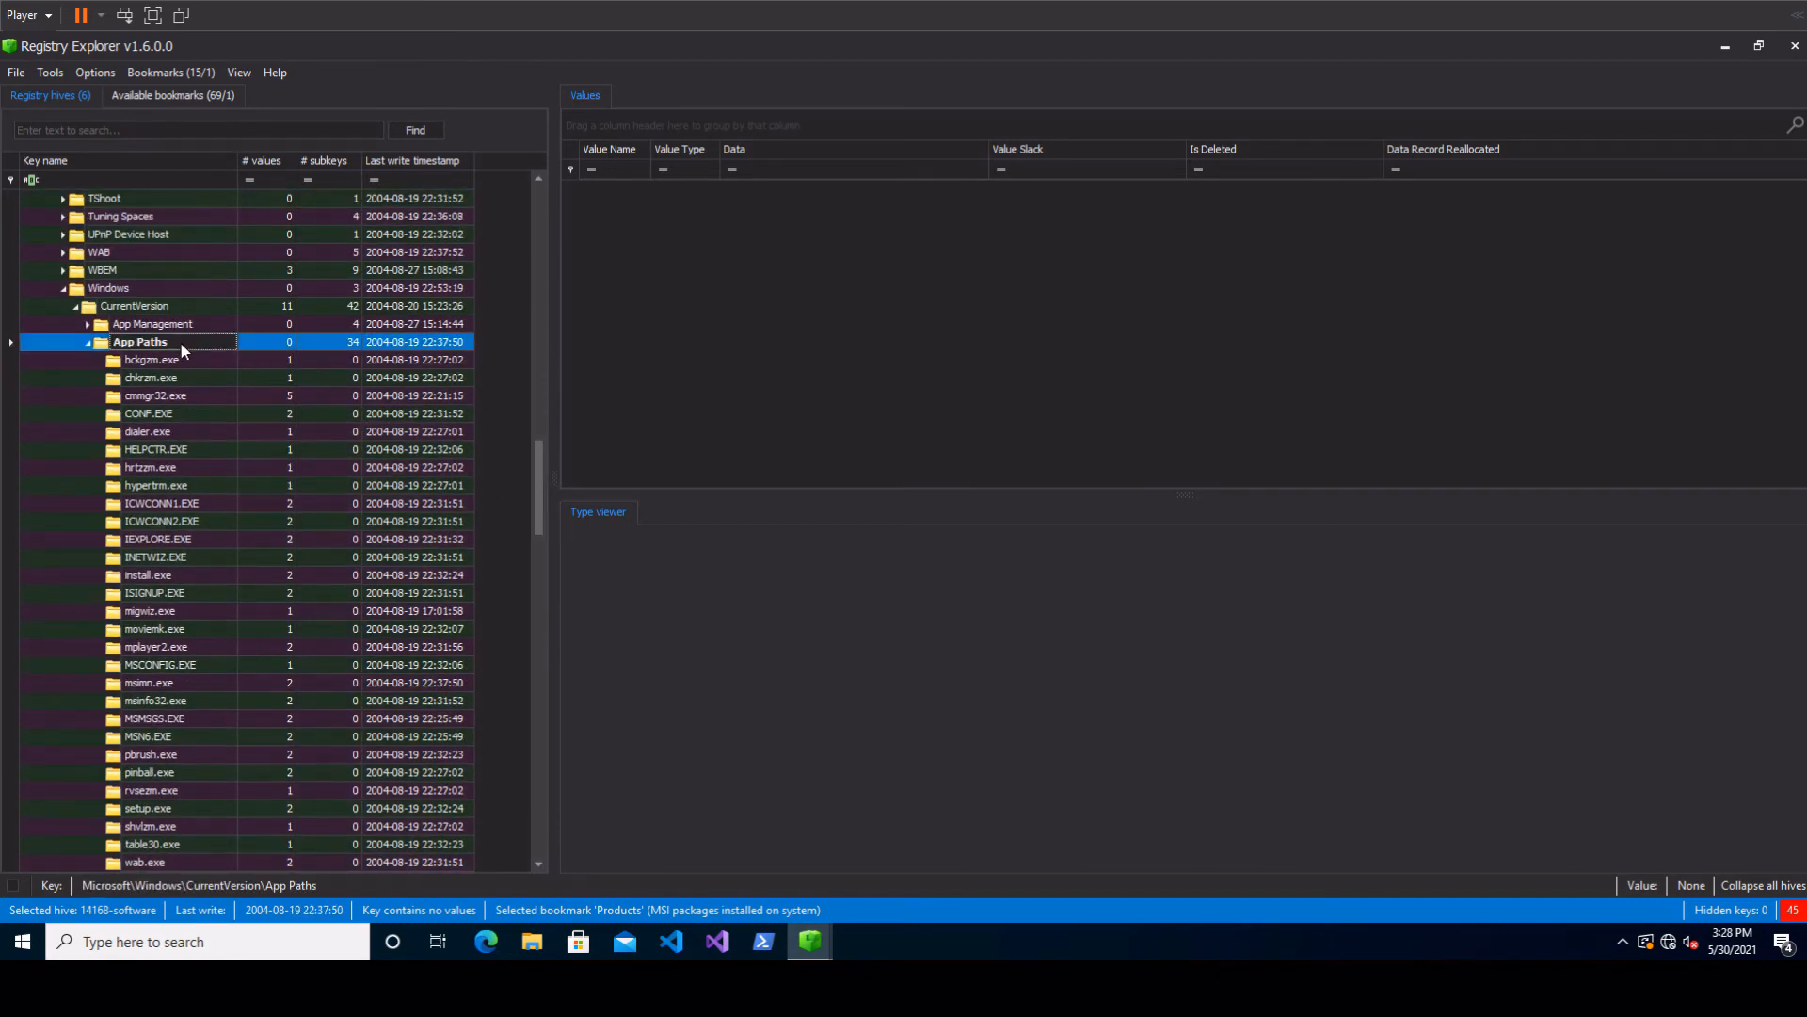
click(181, 365)
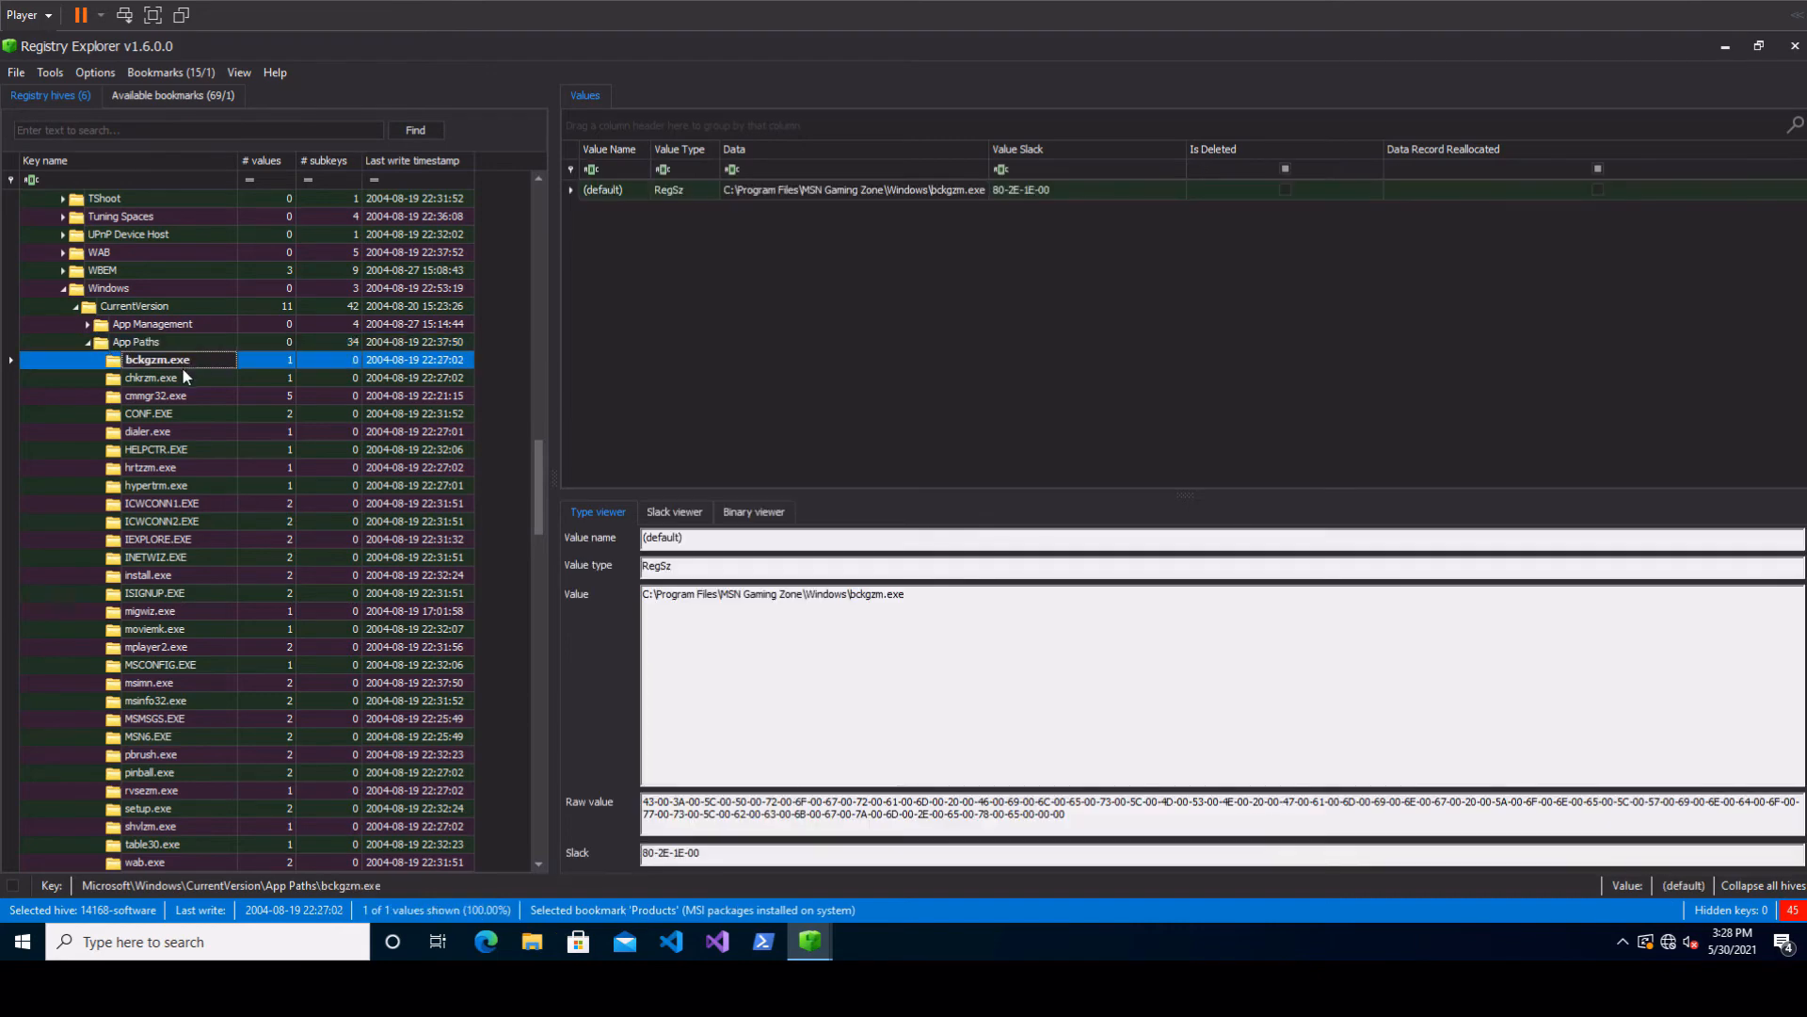
click(180, 379)
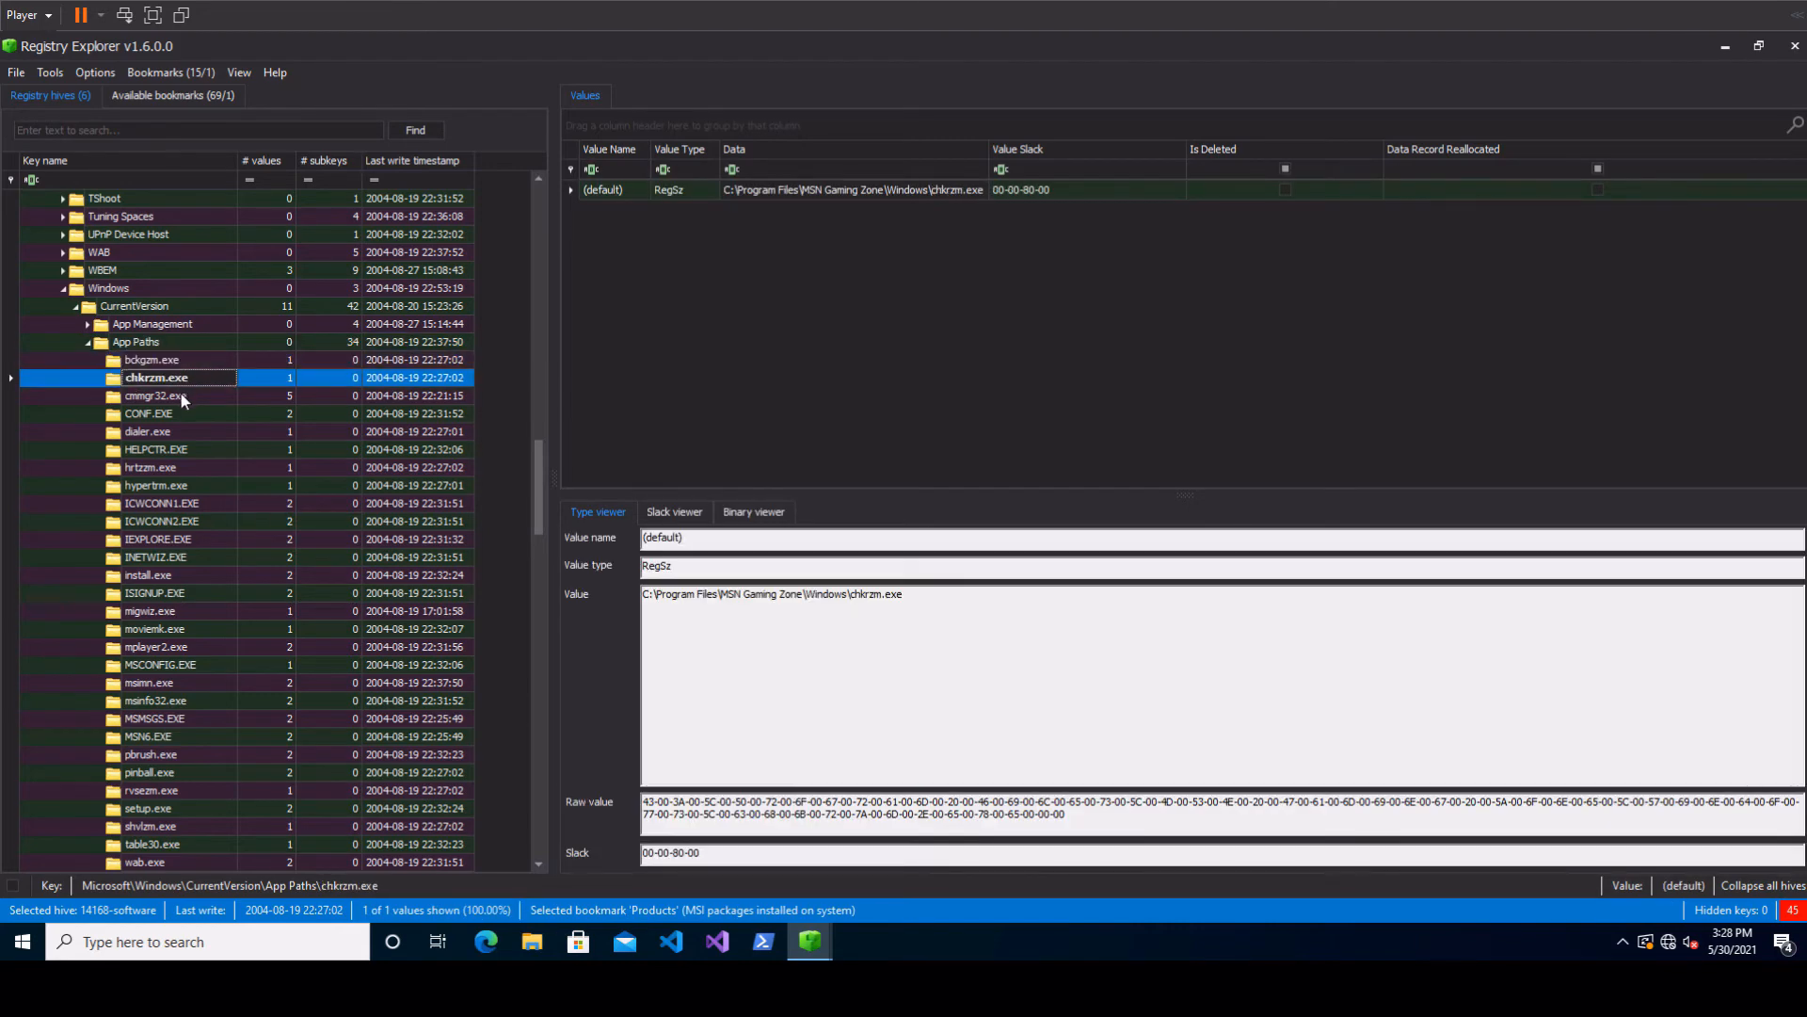
click(180, 395)
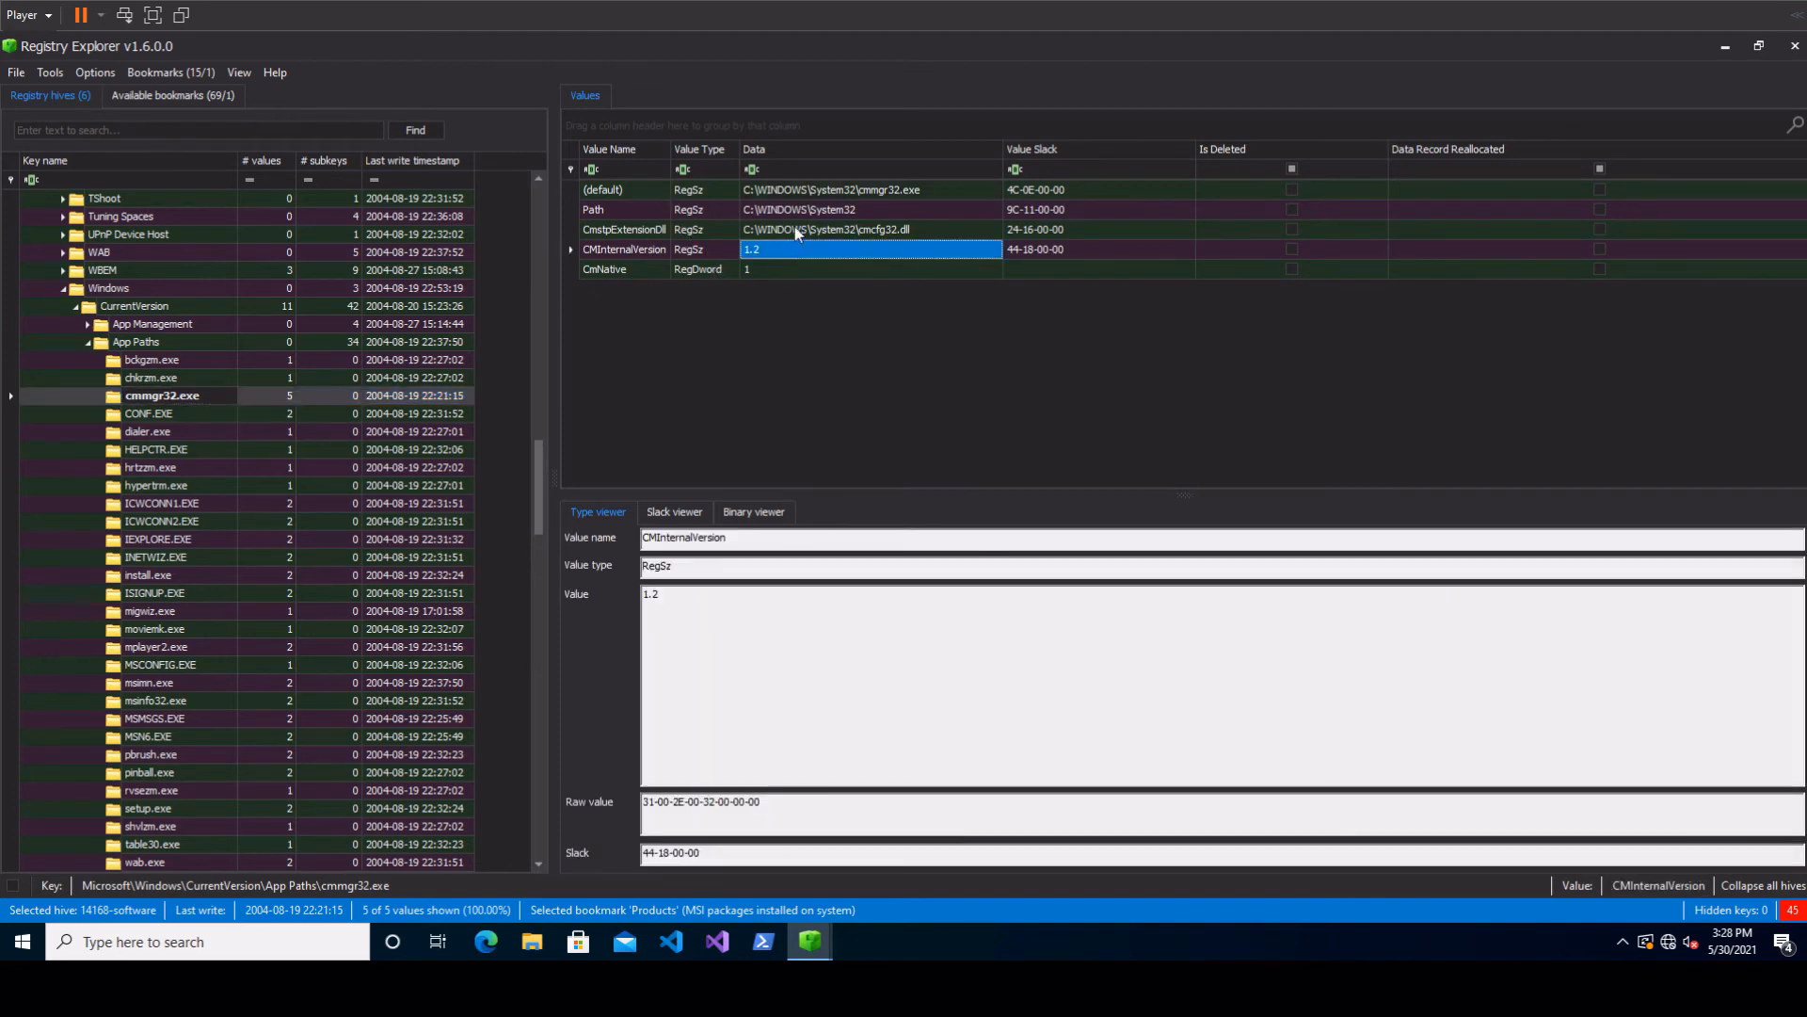
click(161, 347)
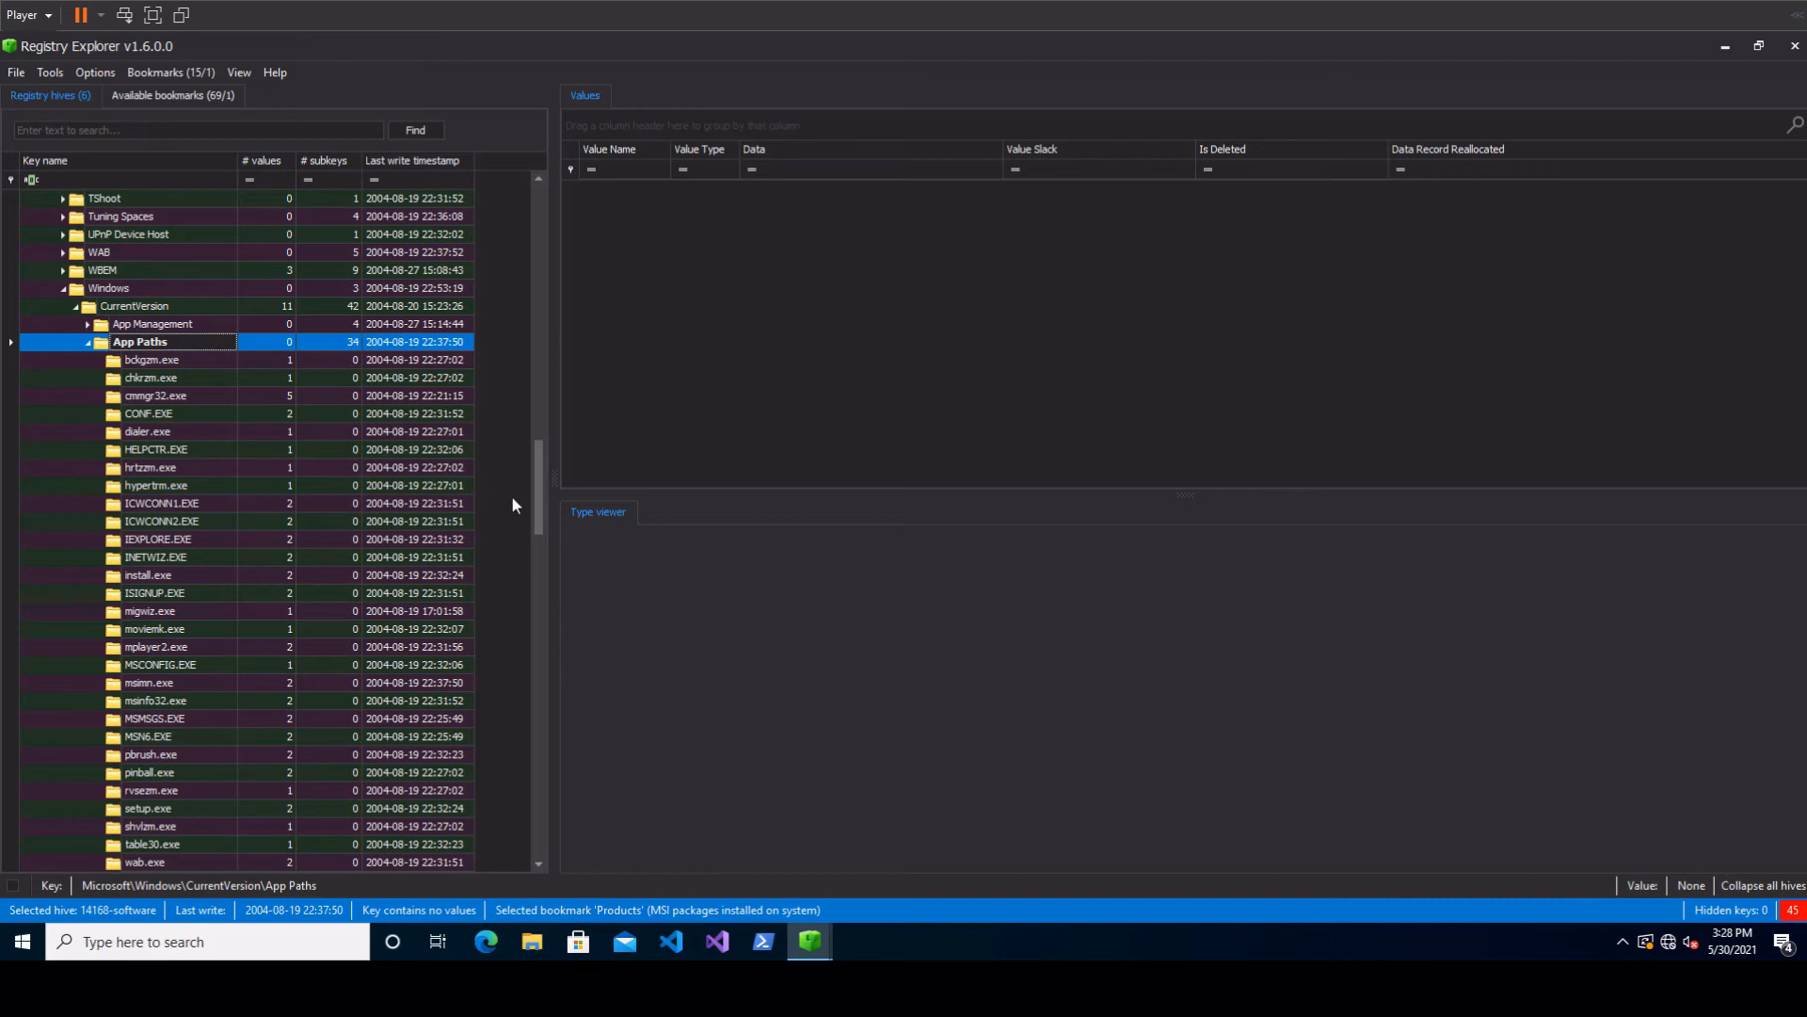
- Collapse the App Paths key and expand the Uninstall key under Microsoft\Windows\CurrentVersion
click(88, 341)
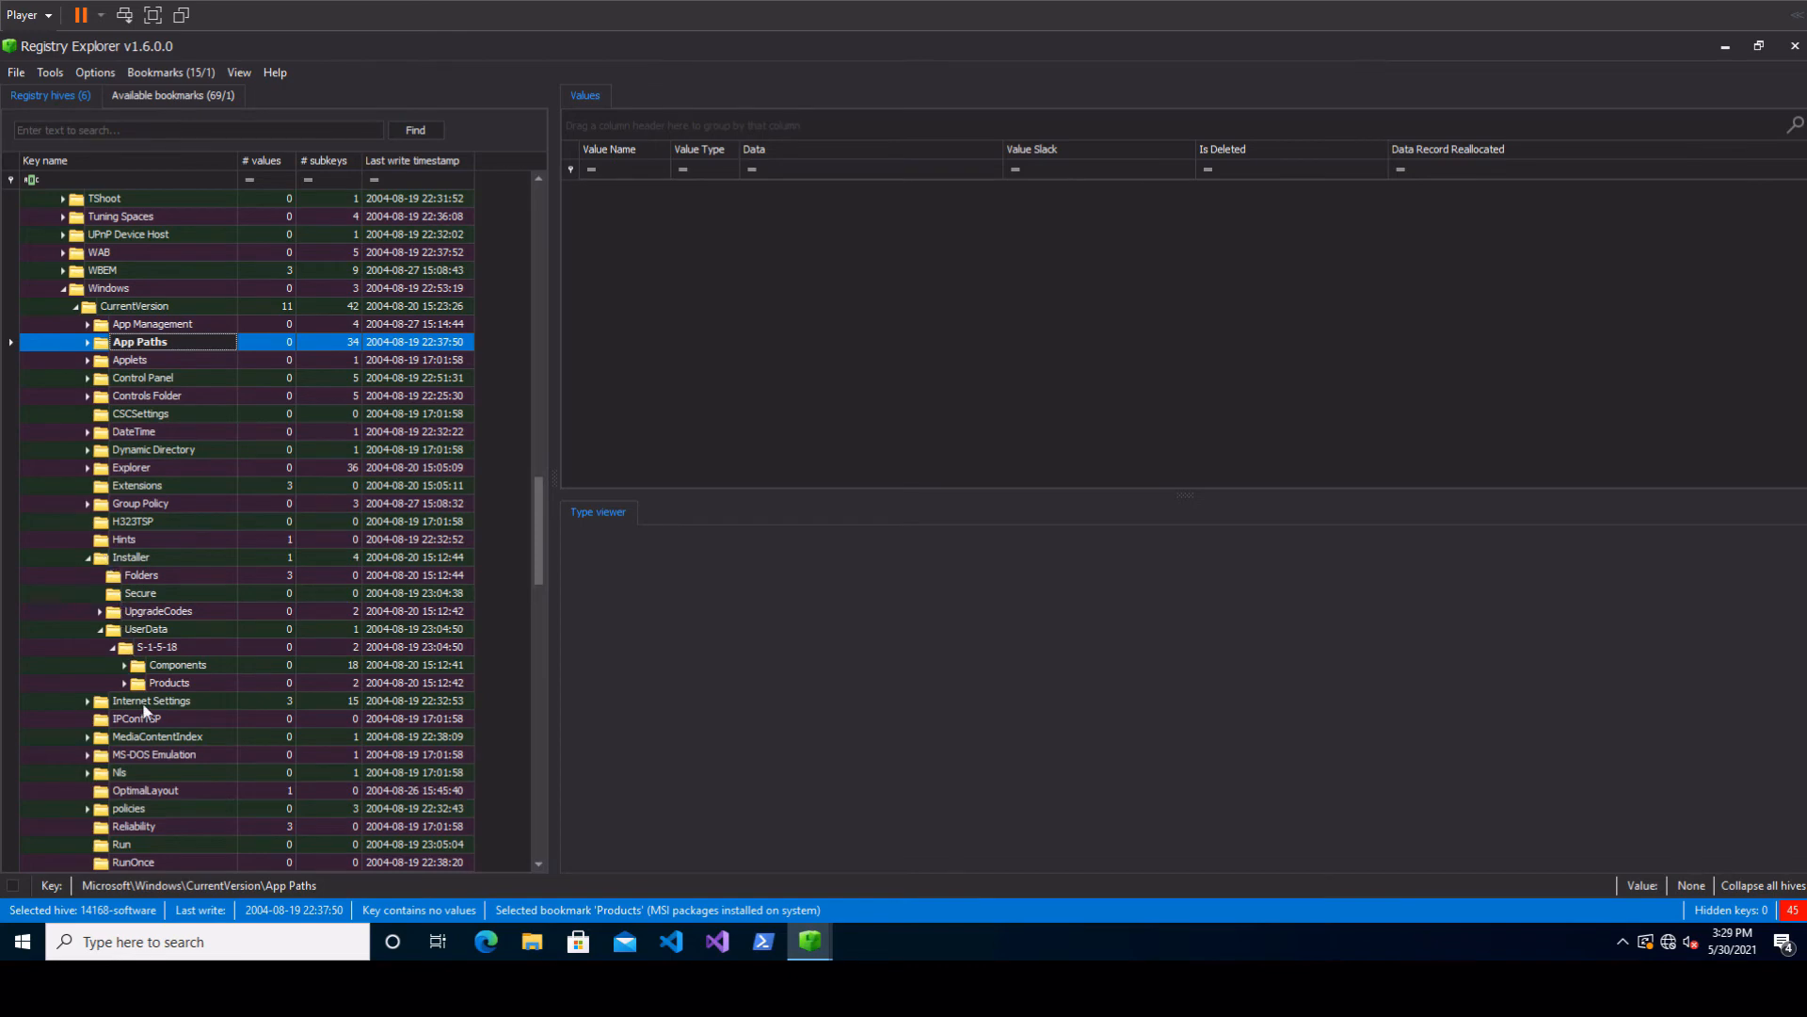
scroll(160, 763, down, 4)
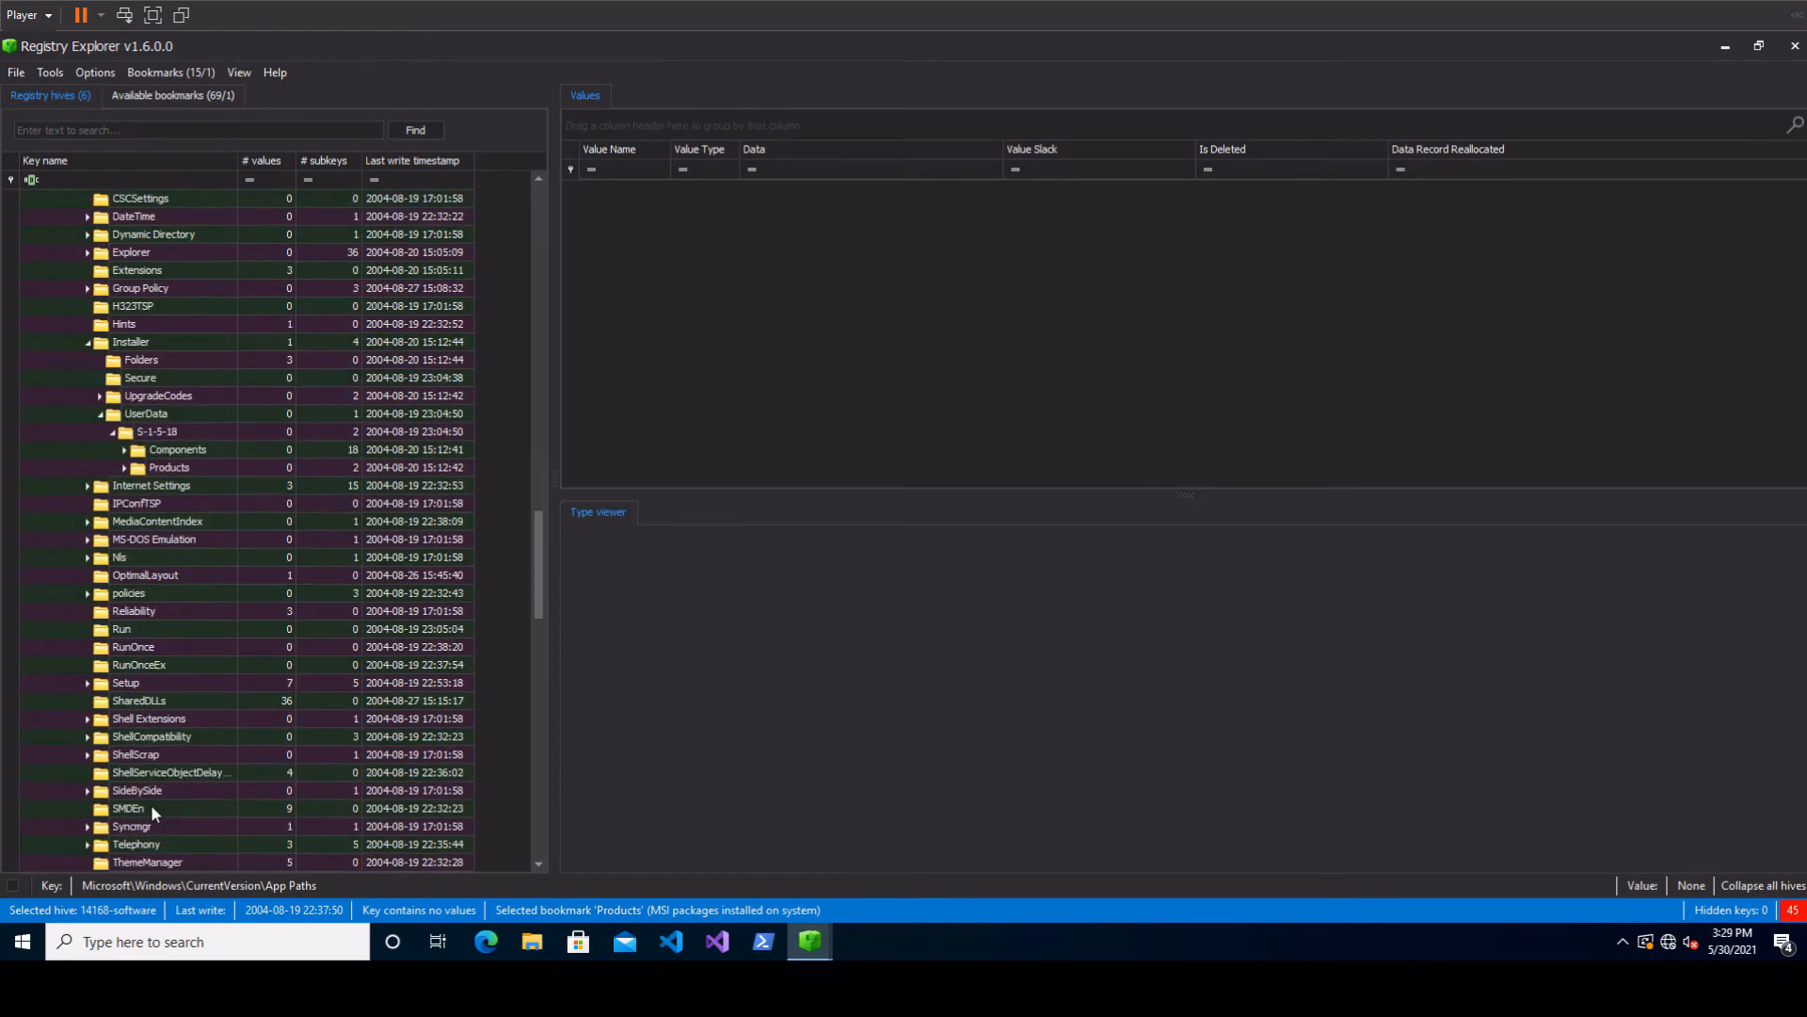
scroll(151, 805, down, 2)
click(144, 808)
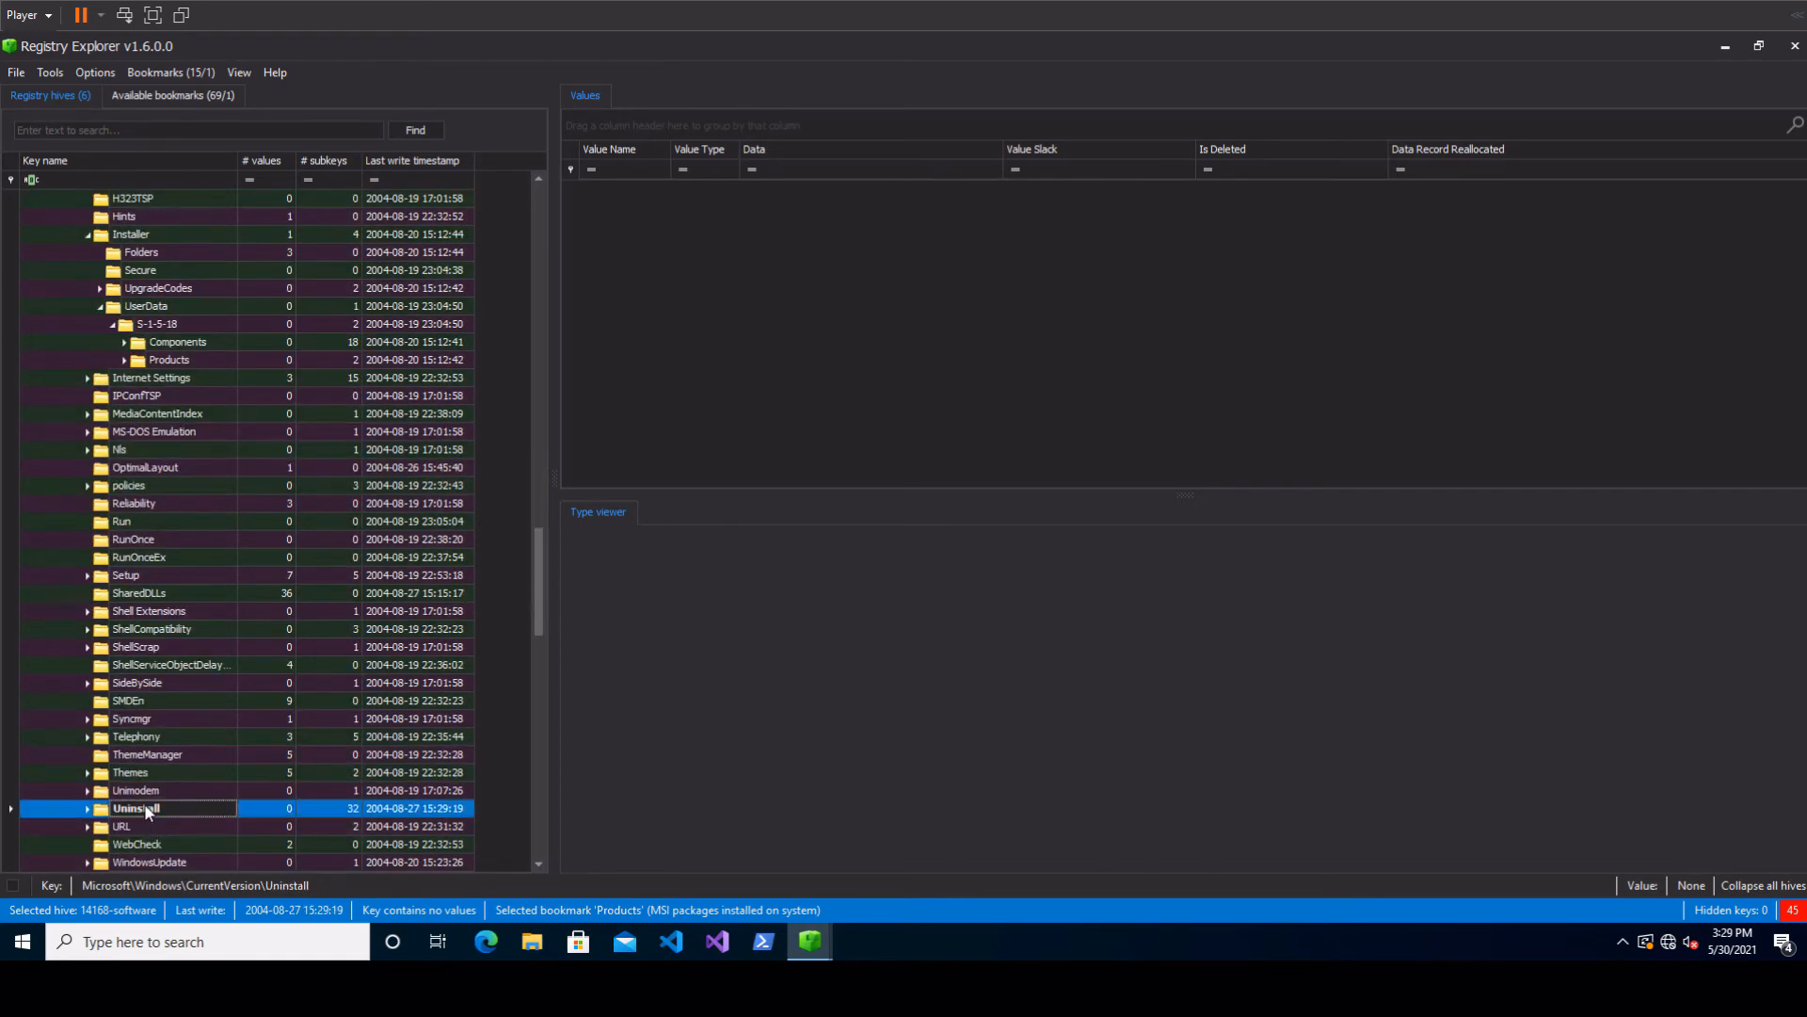
click(87, 808)
scroll(181, 753, down, 3)
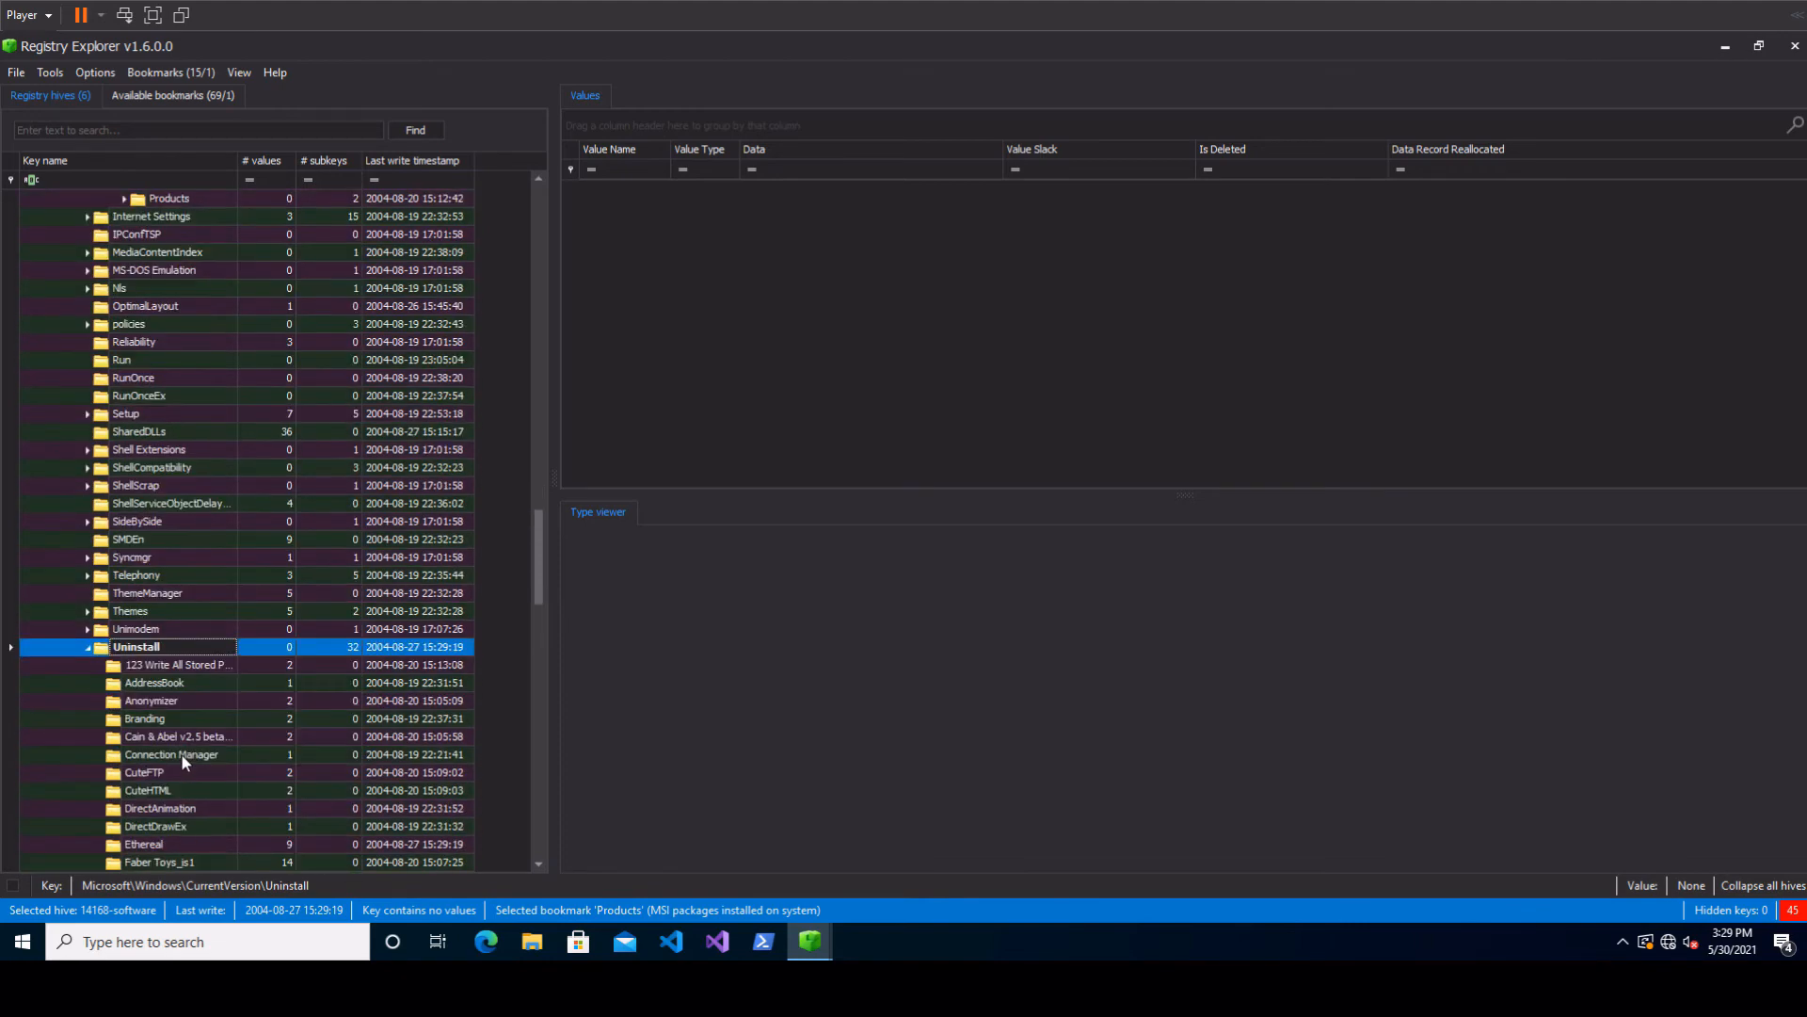
- View the values of the AddressBook, Forte Agent, DirectAnimation and CuteFTP subkeys under Uninstall
click(169, 687)
scroll(194, 714, down, 4)
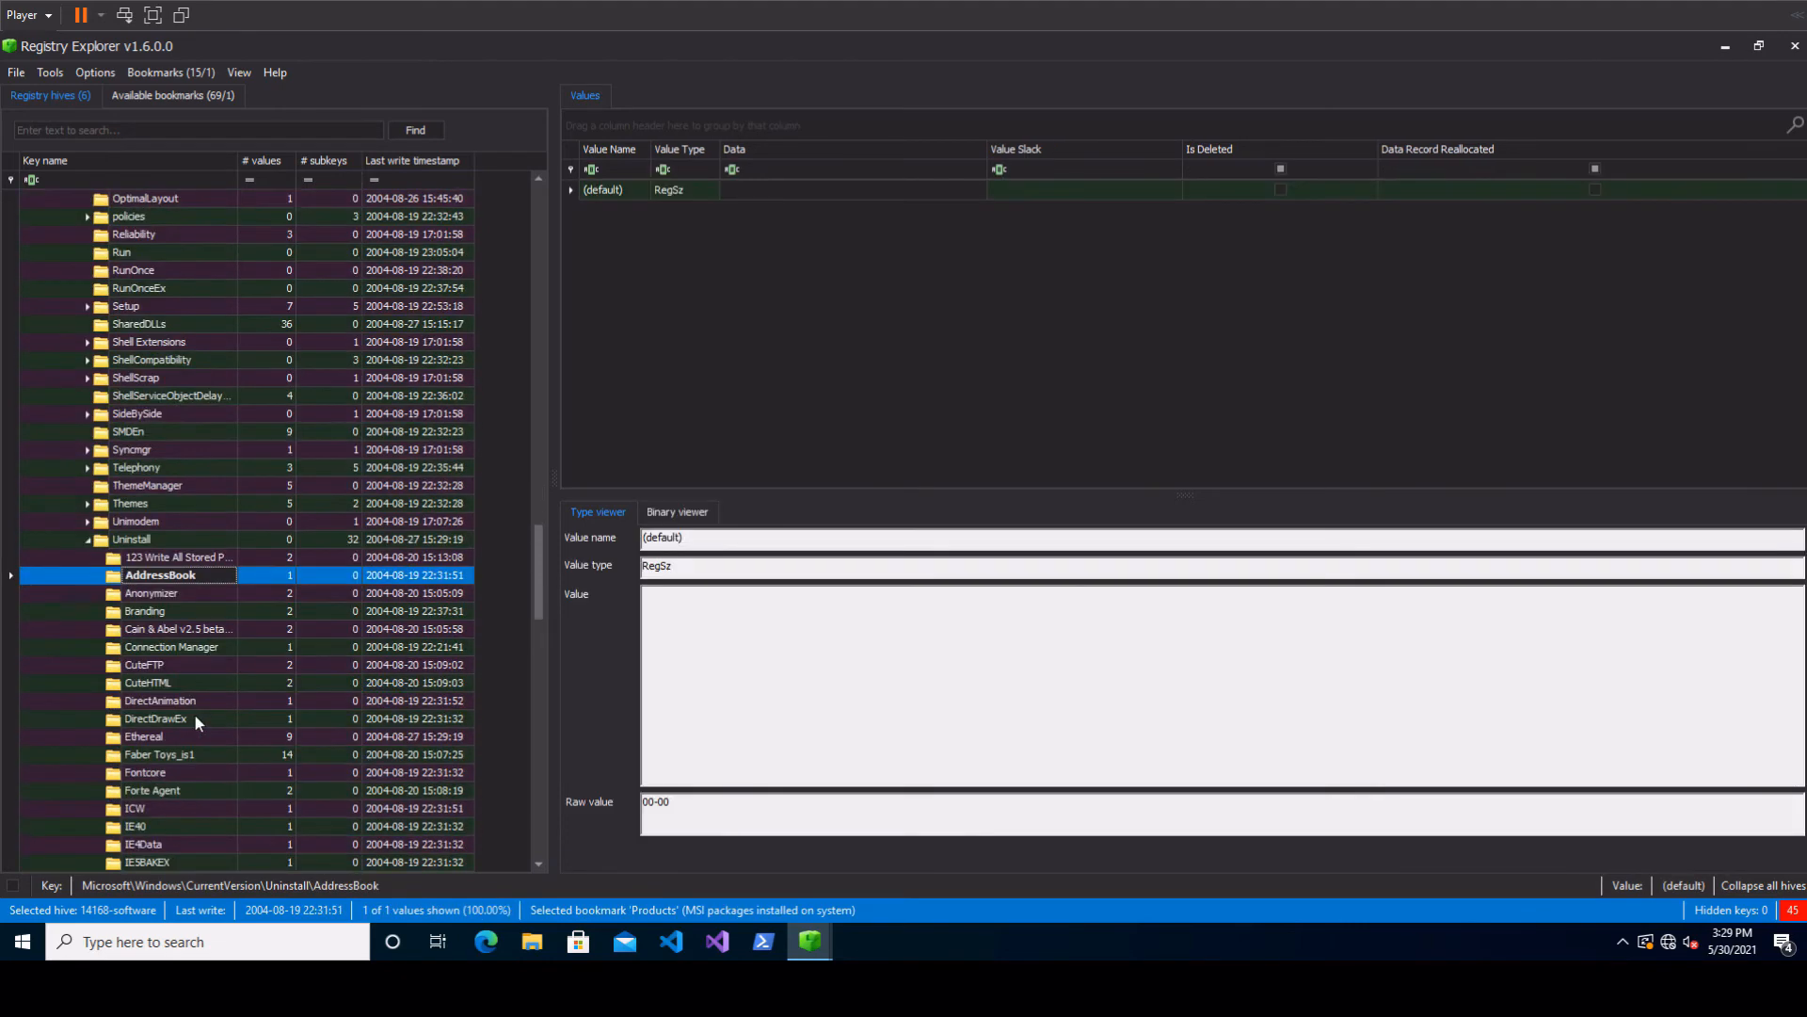
click(173, 685)
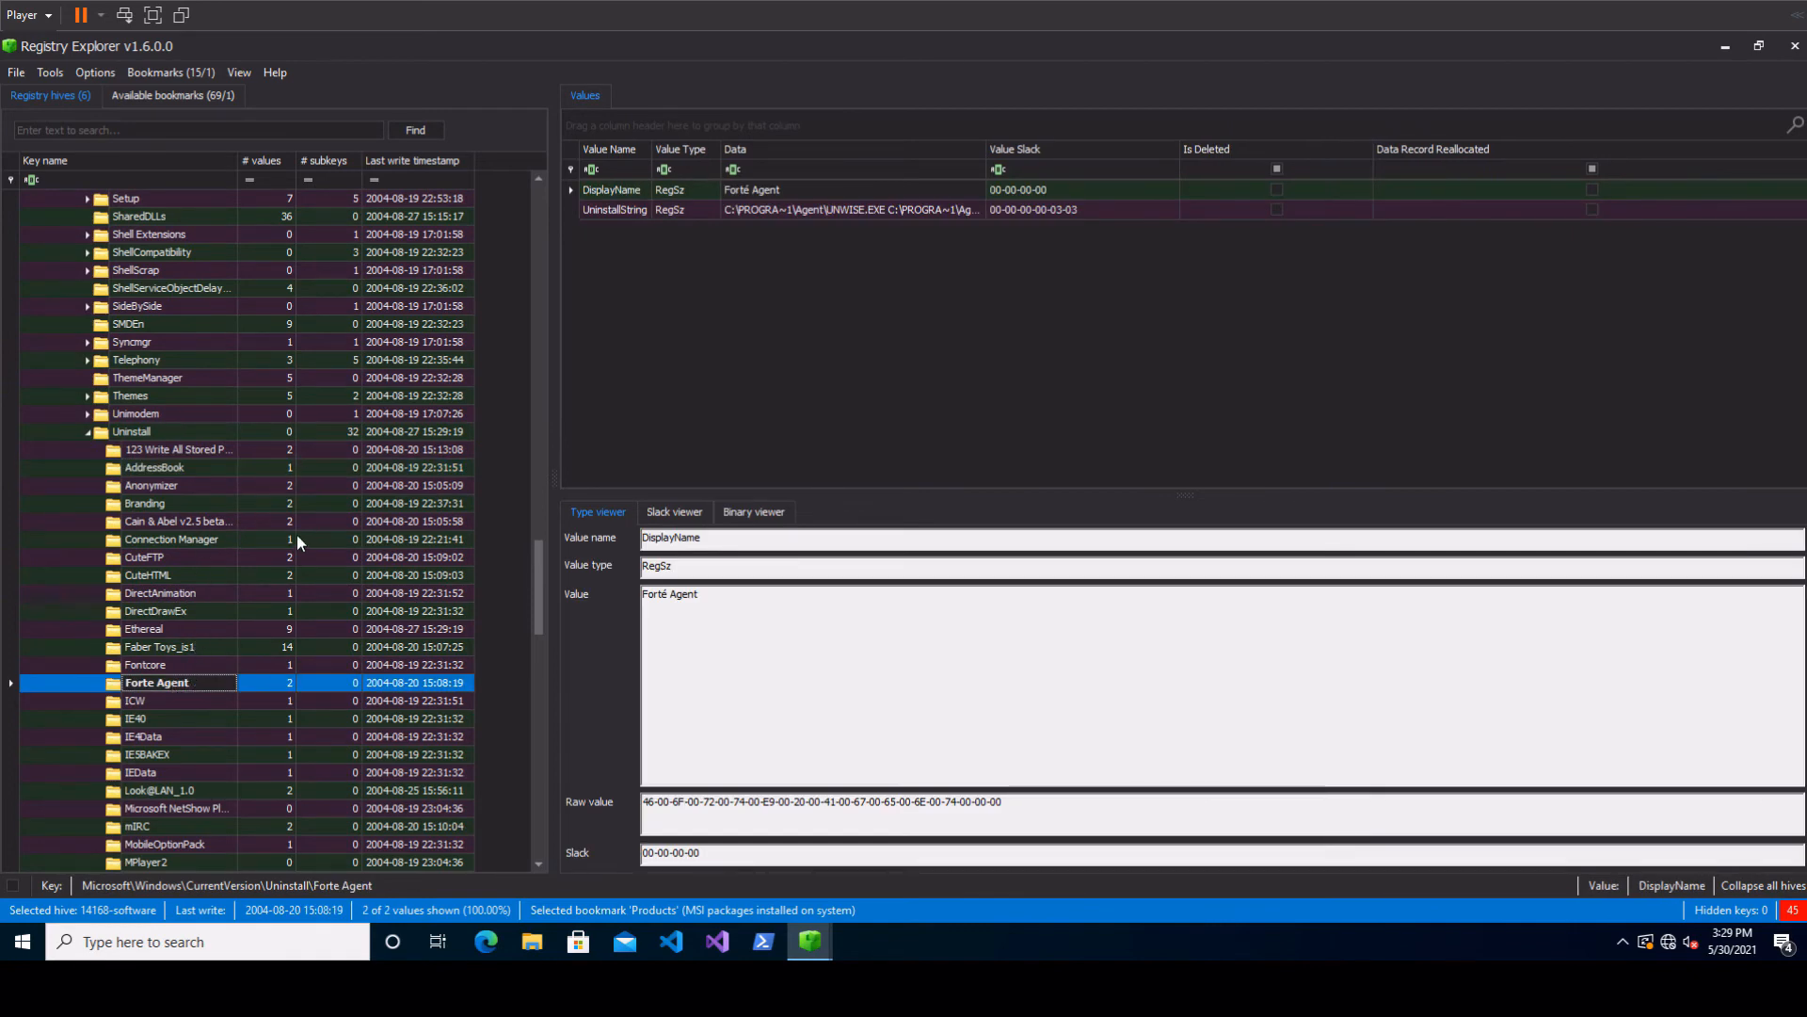
click(204, 593)
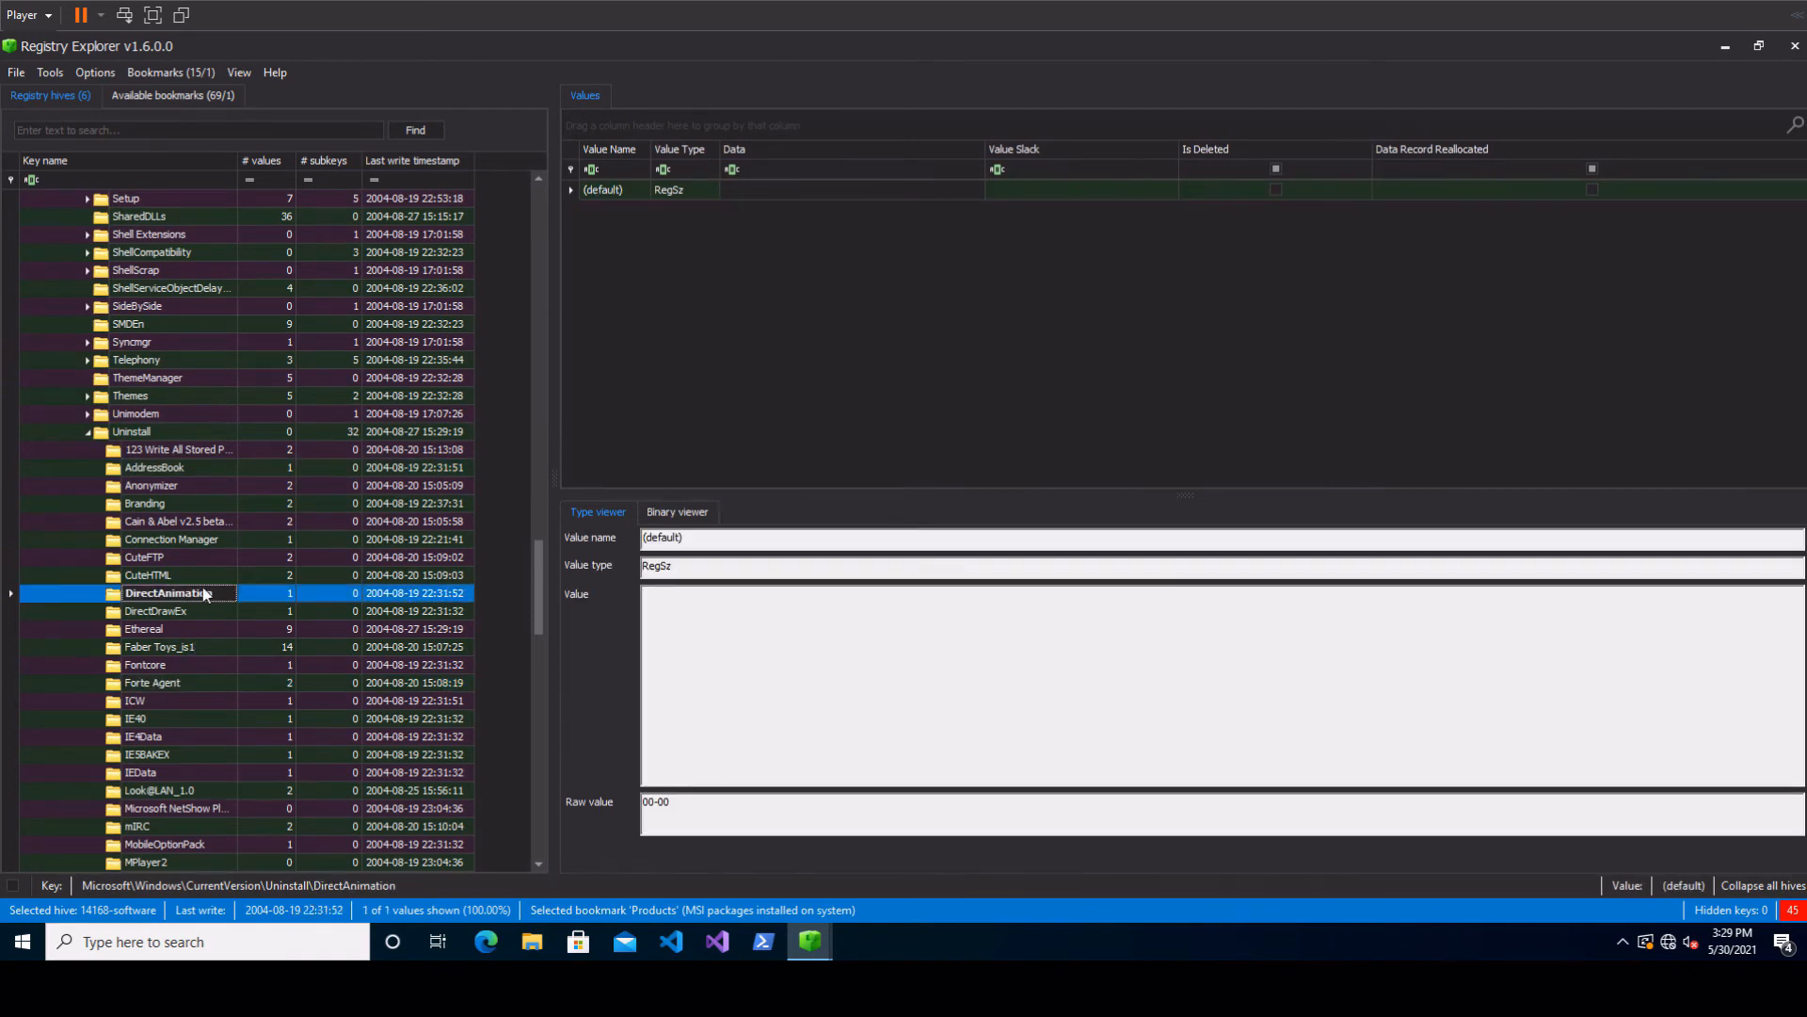
click(147, 559)
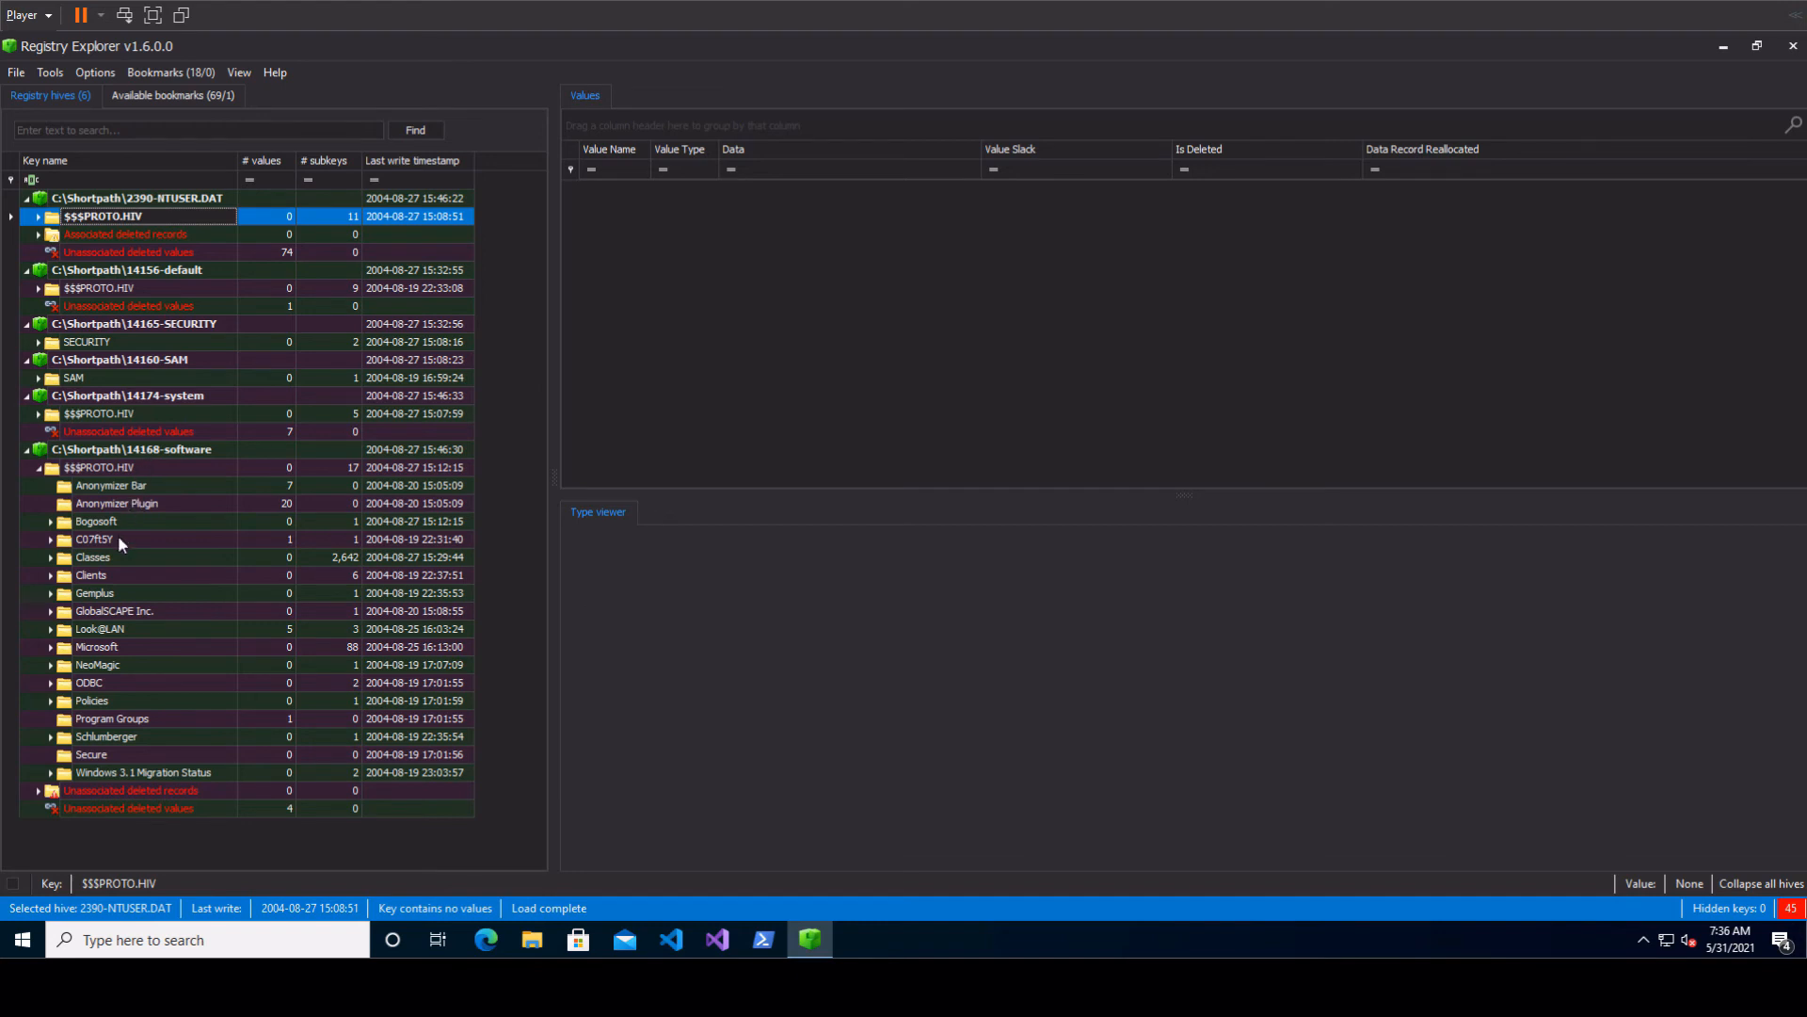
- Expand the Classes key in the 14168-software hive and look through its file extension subkeys
click(95, 561)
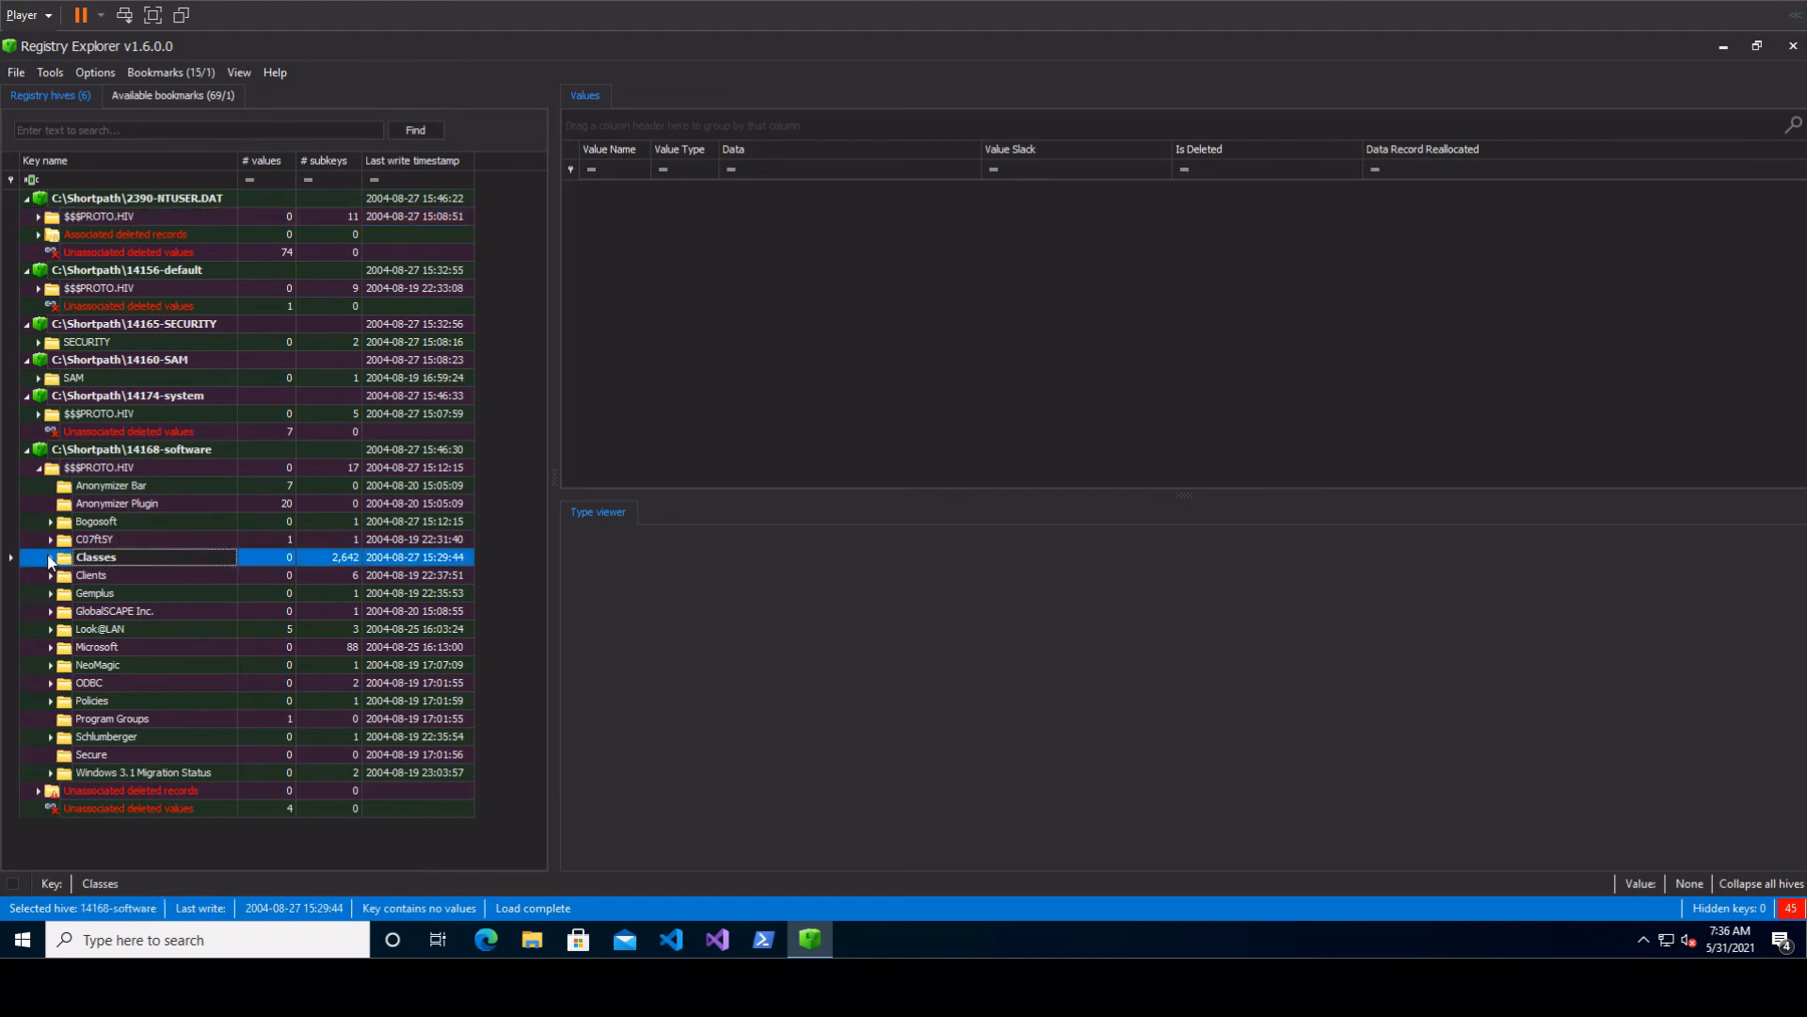
click(50, 558)
scroll(183, 585, down, 1)
scroll(185, 588, down, 6)
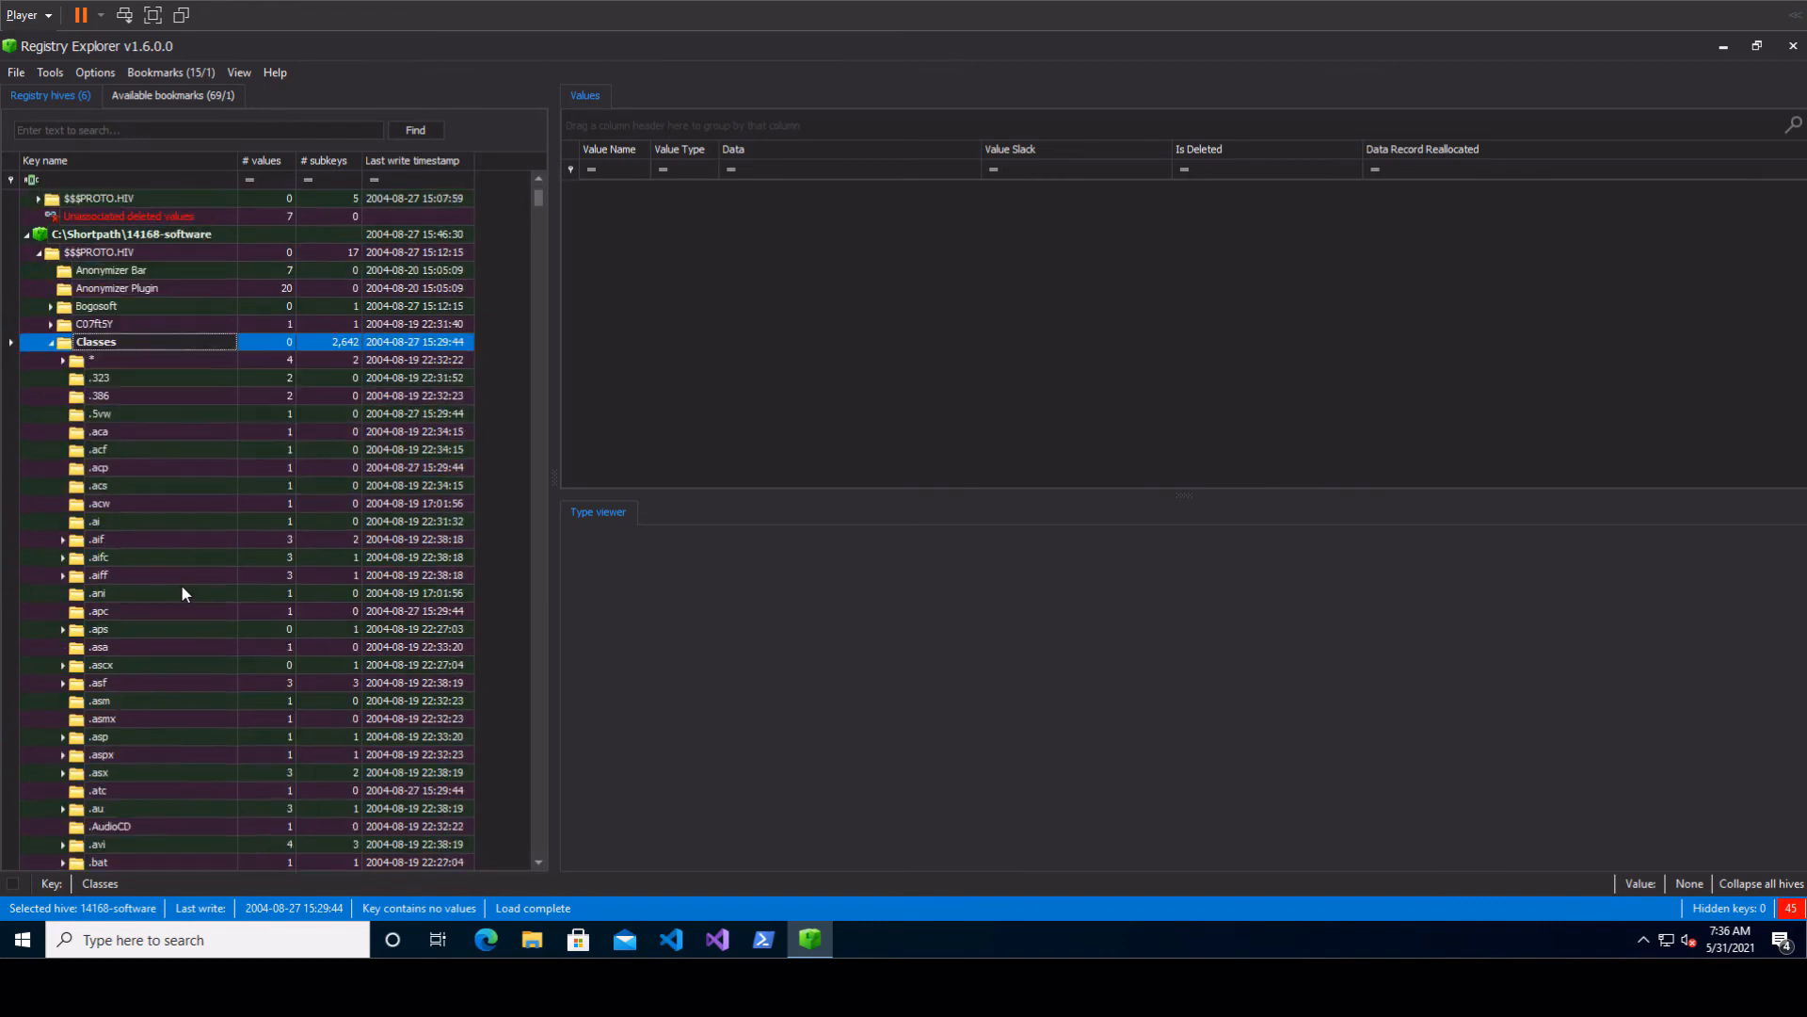
- View the values of the .cdf and .cda subkeys under the 14168-software hive's Classes key
scroll(180, 583, down, 7)
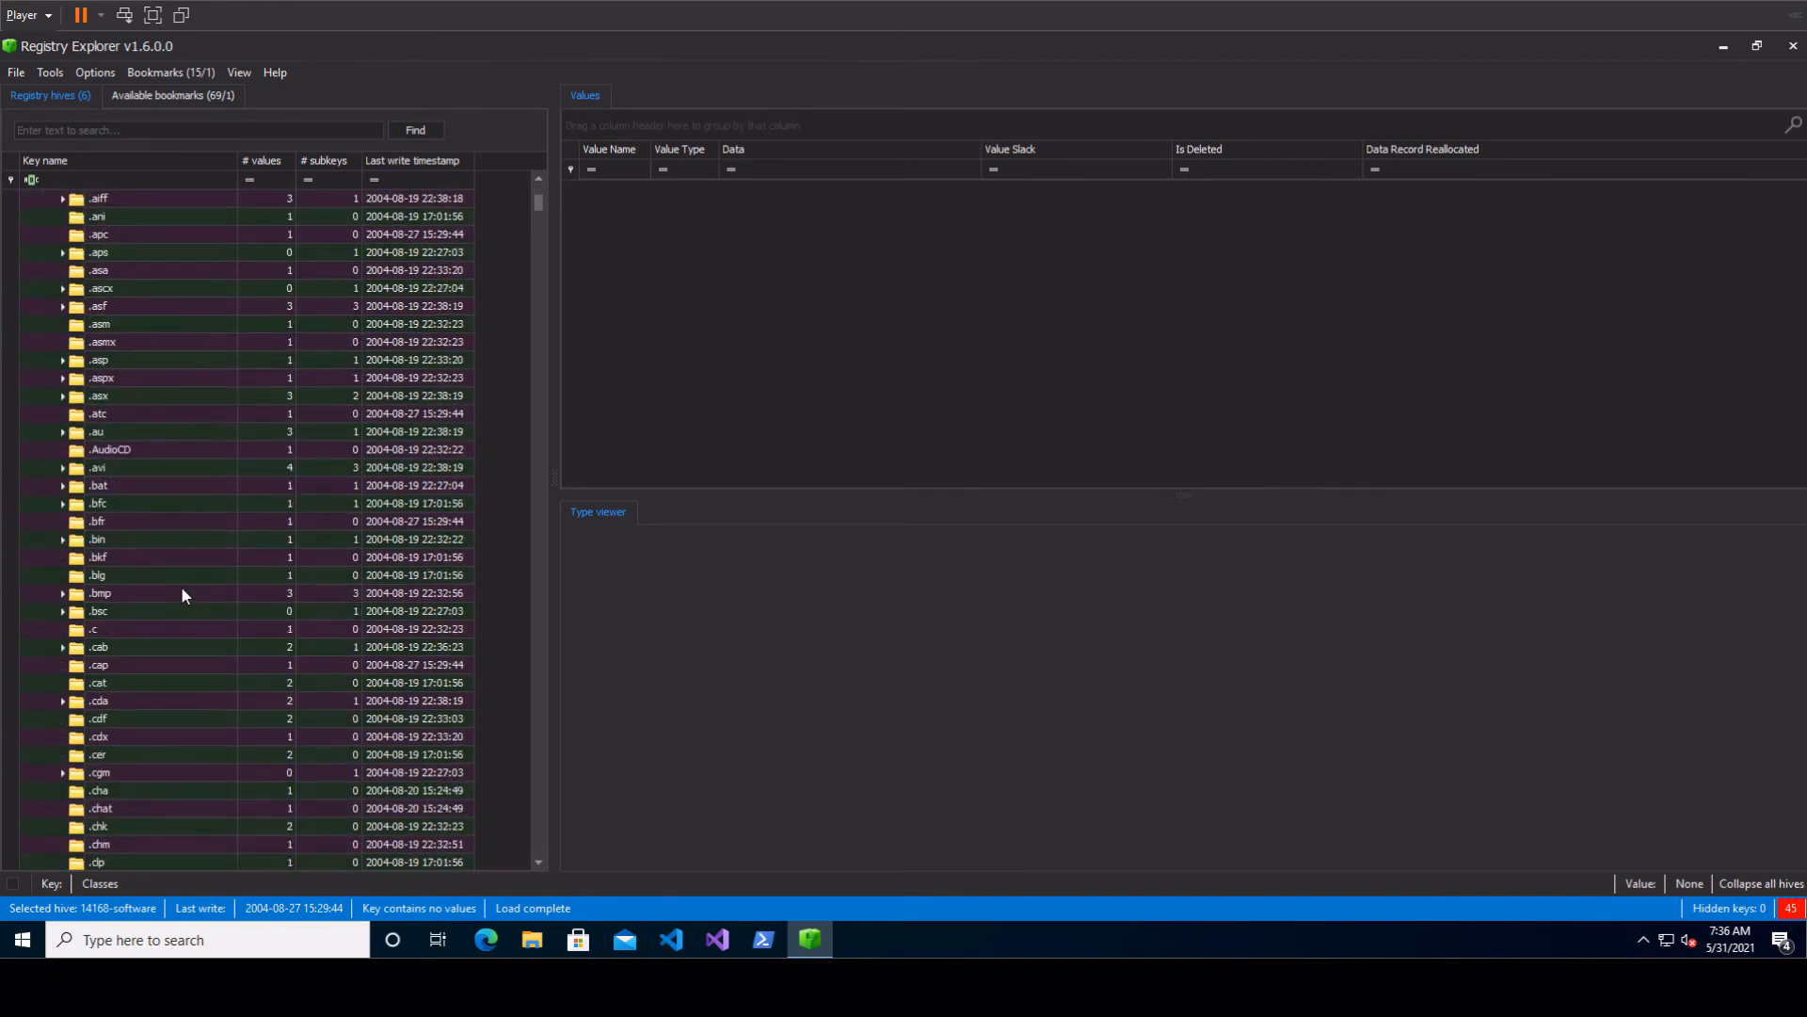
click(137, 556)
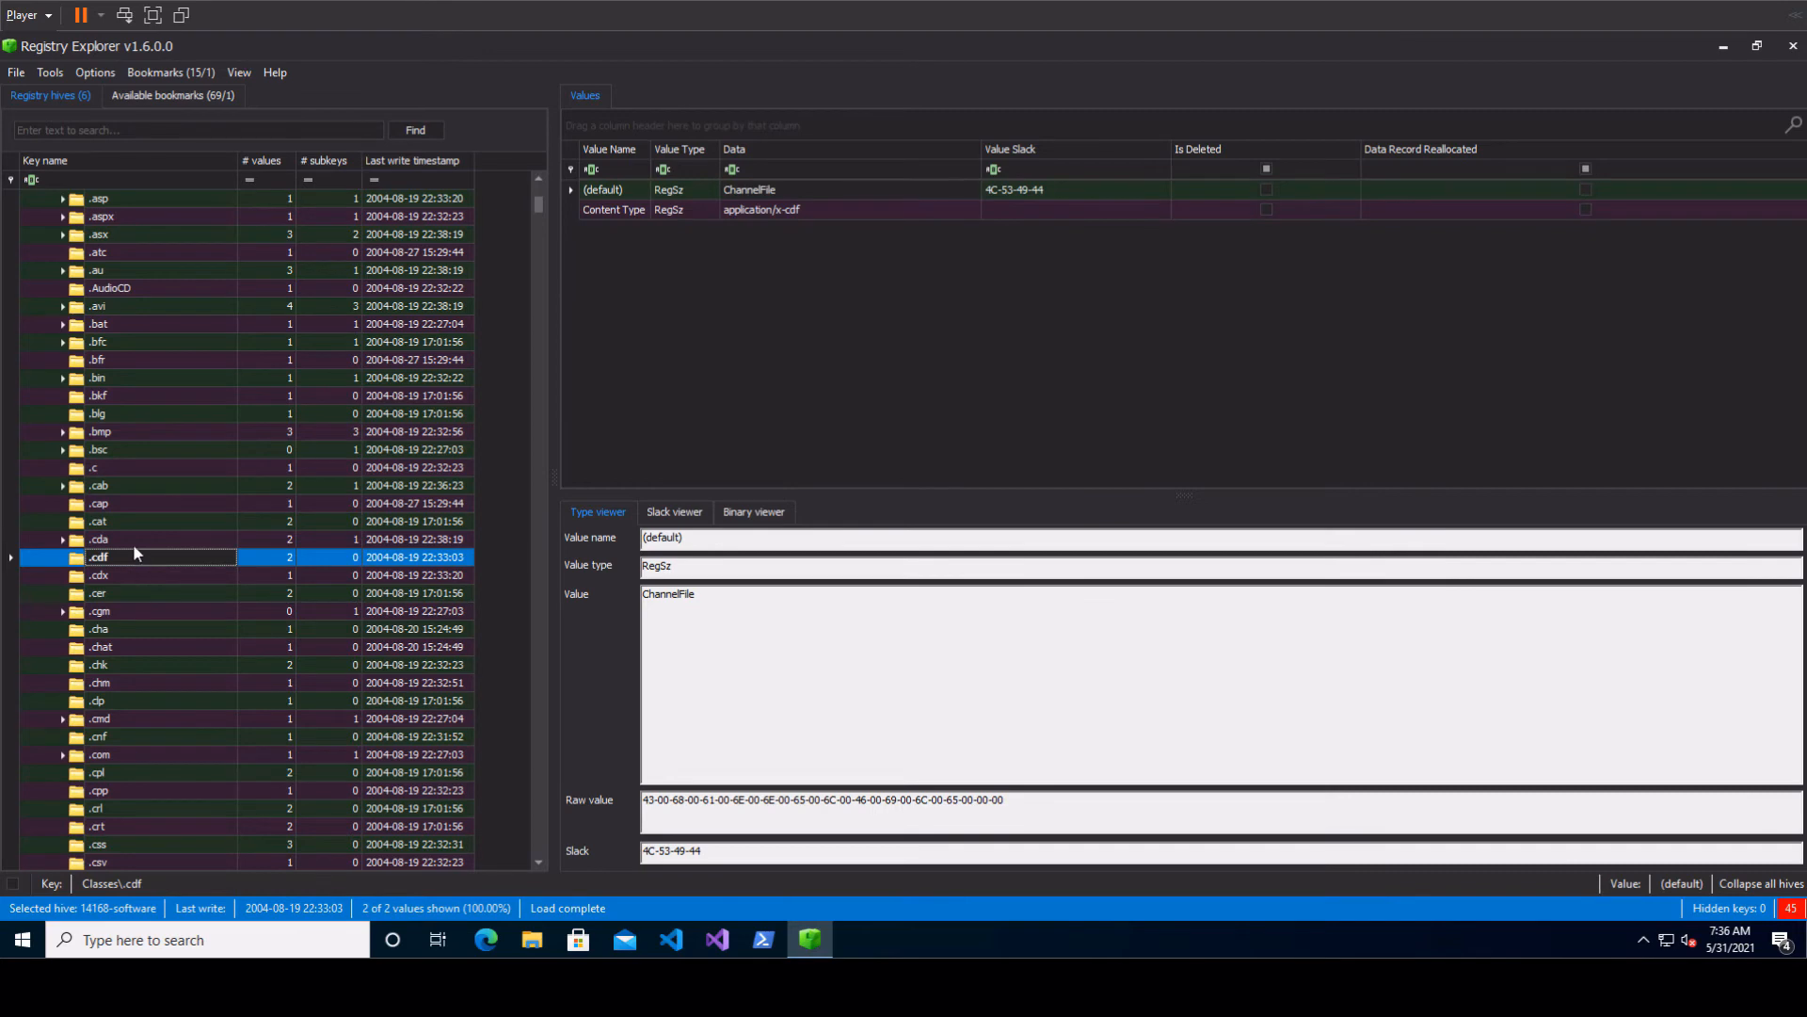
click(132, 540)
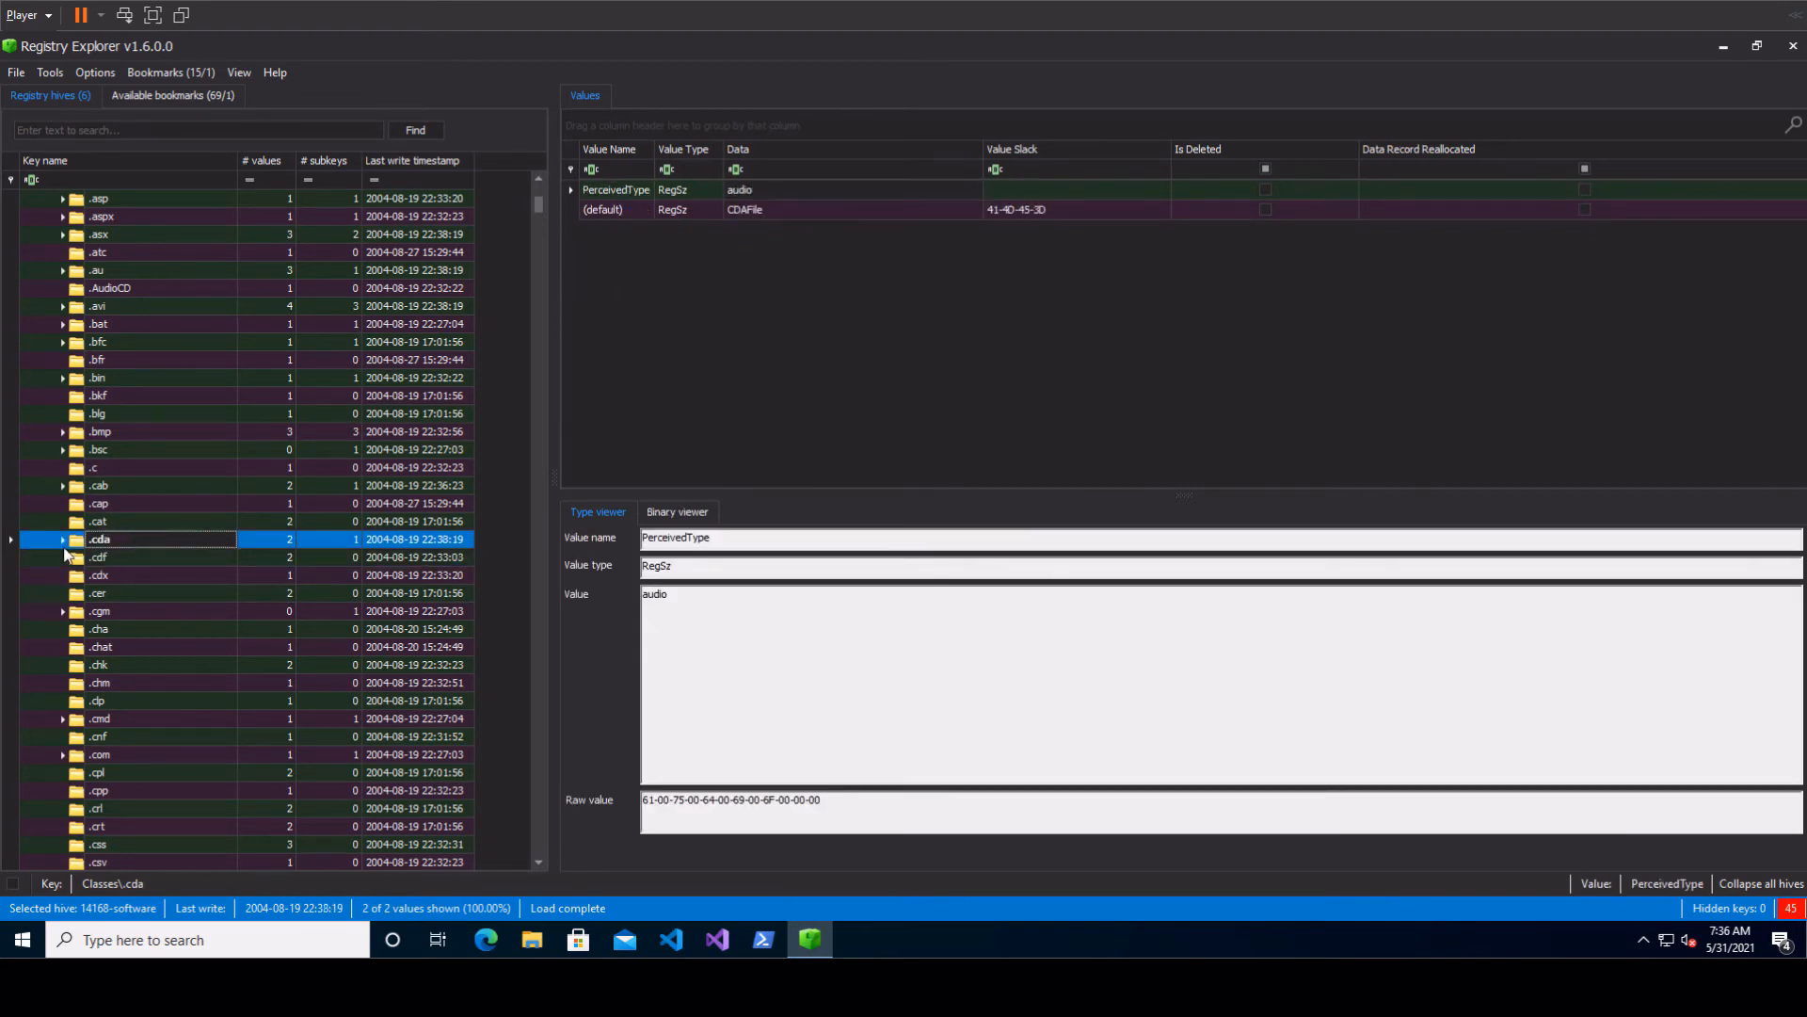
- Step through the file extension subkeys that follow .cda in the Classes key and check their values
key(Down)
key(Down)
key(Down)
key(Down)
key(Down)
key(Down)
key(Down)
key(Down)
key(Down)
key(Down)
key(Down)
key(Down)
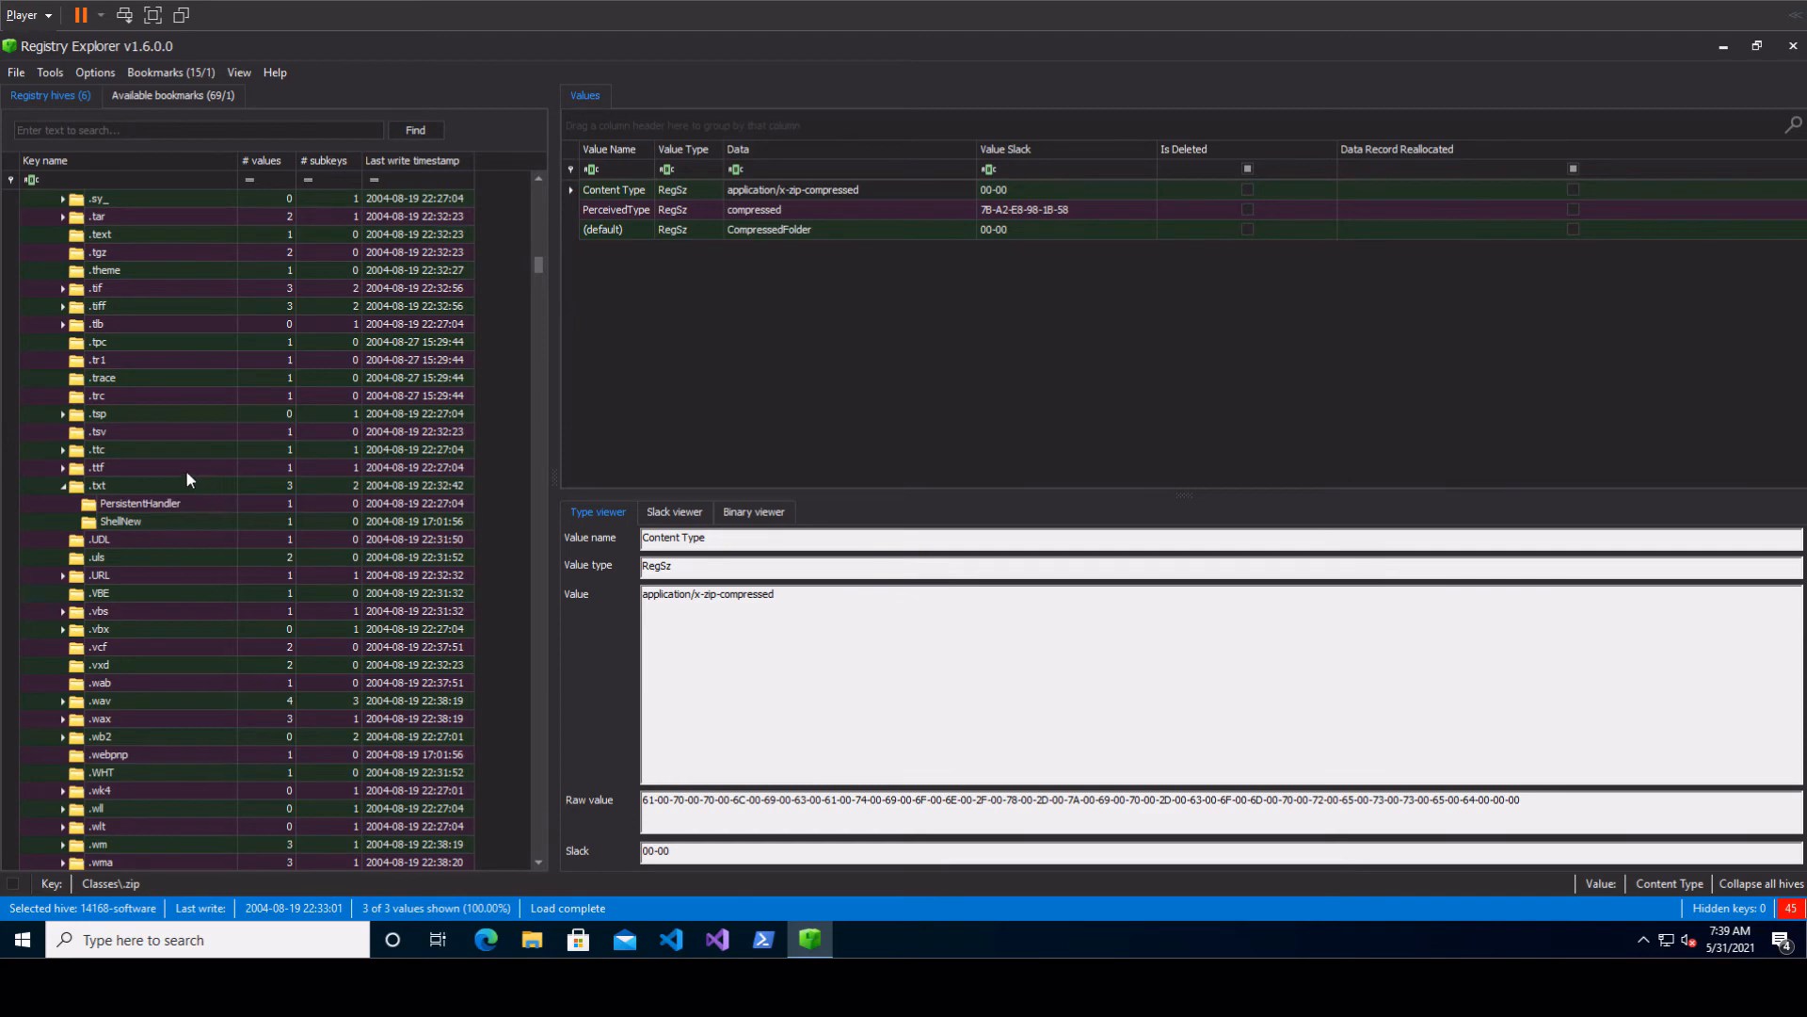
- View the .txt key's values, and inspect the wmplayer.exe entry in the .wmv key's OpenWithList
click(131, 484)
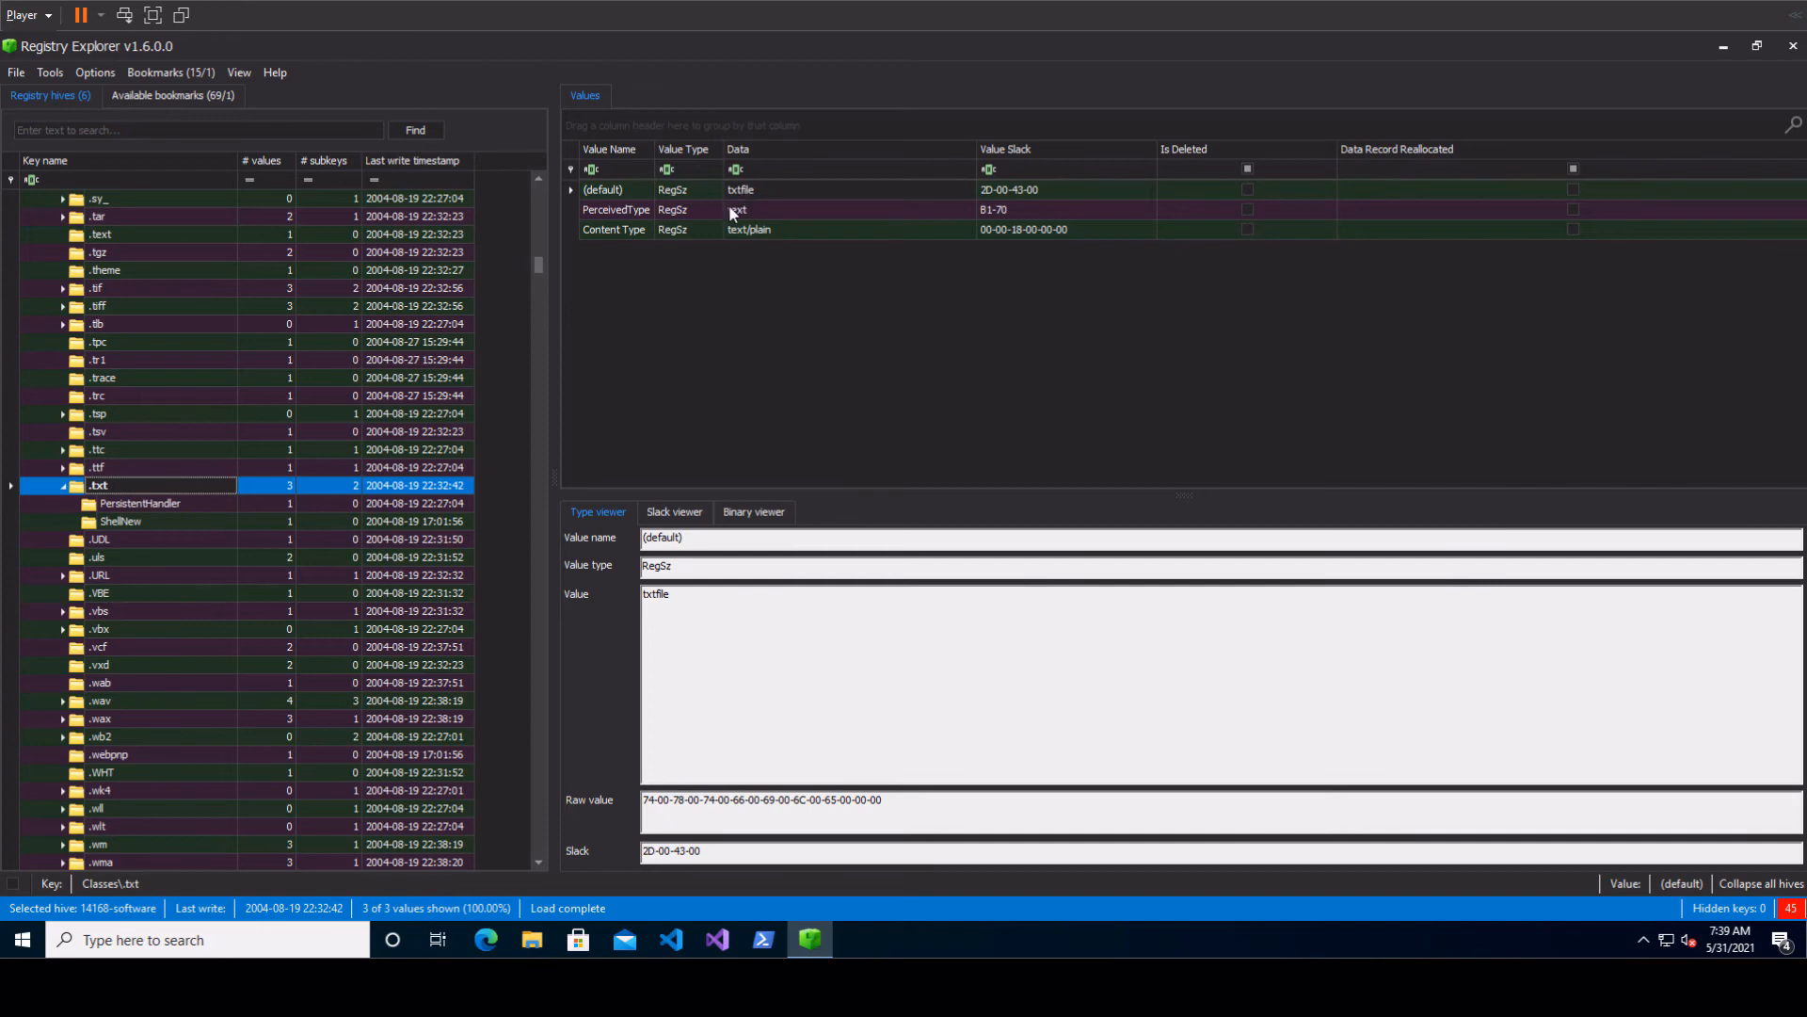
scroll(143, 606, down, 3)
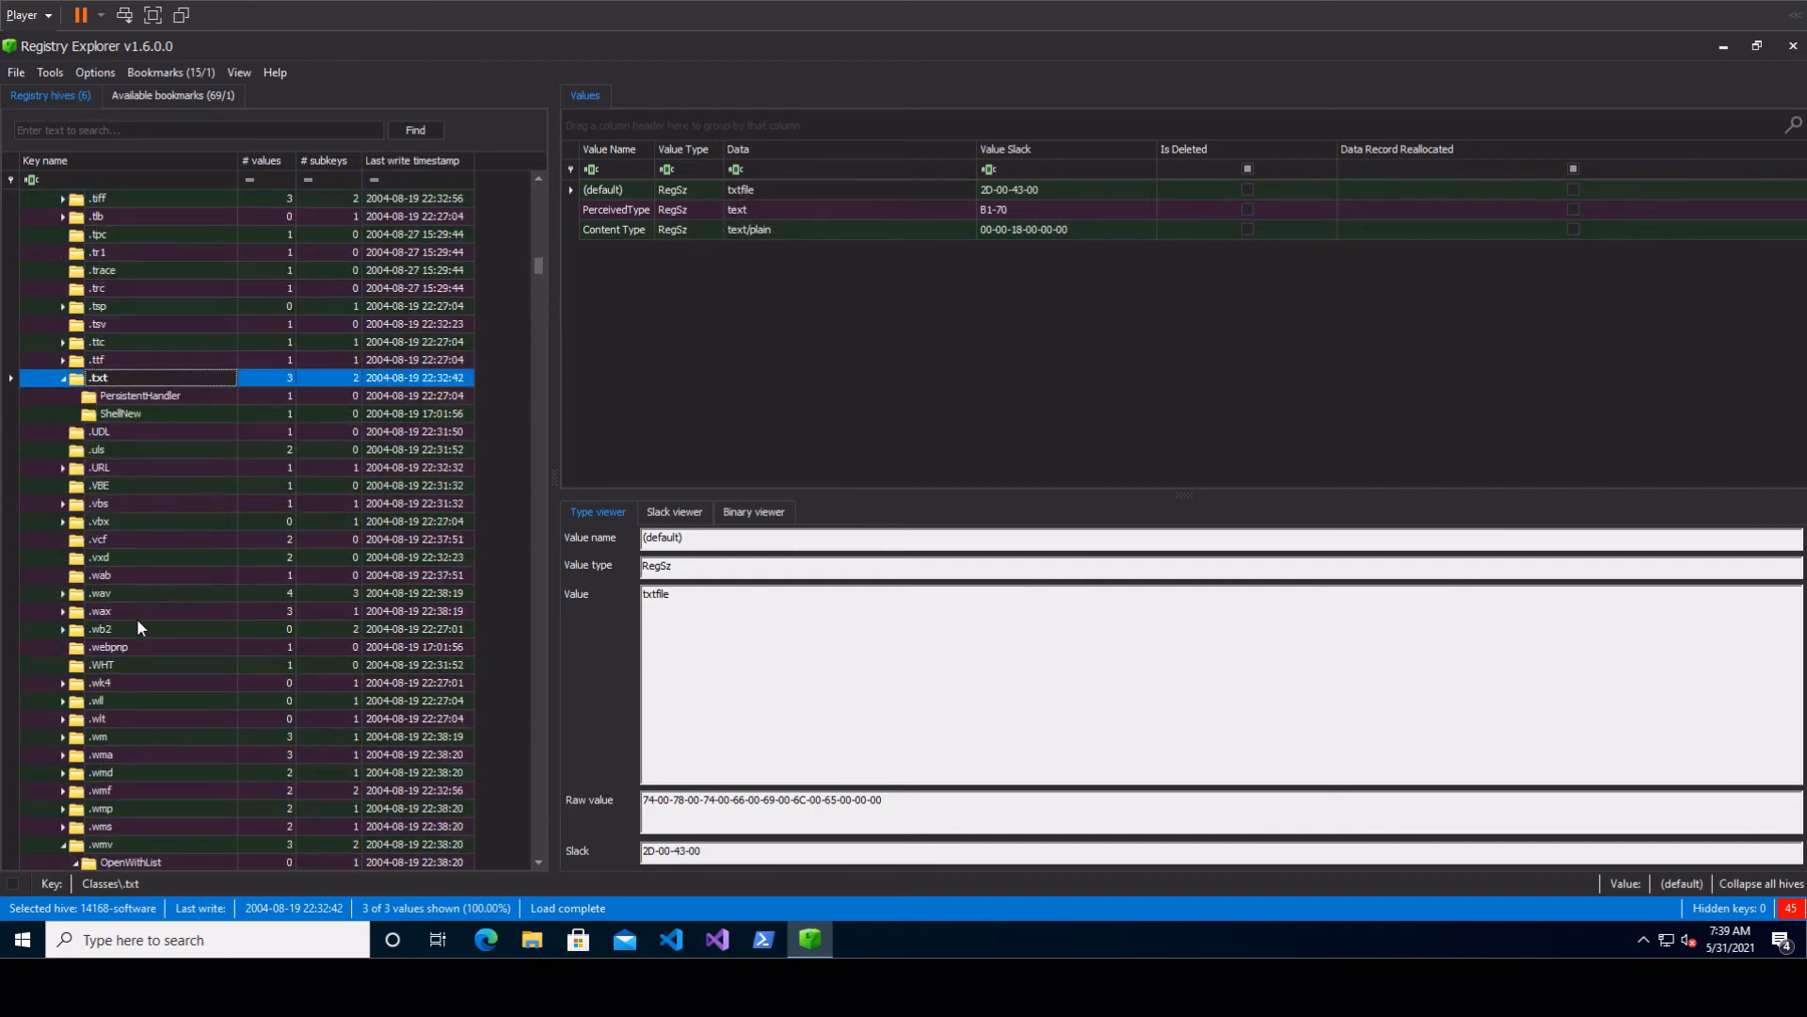
scroll(136, 751, down, 3)
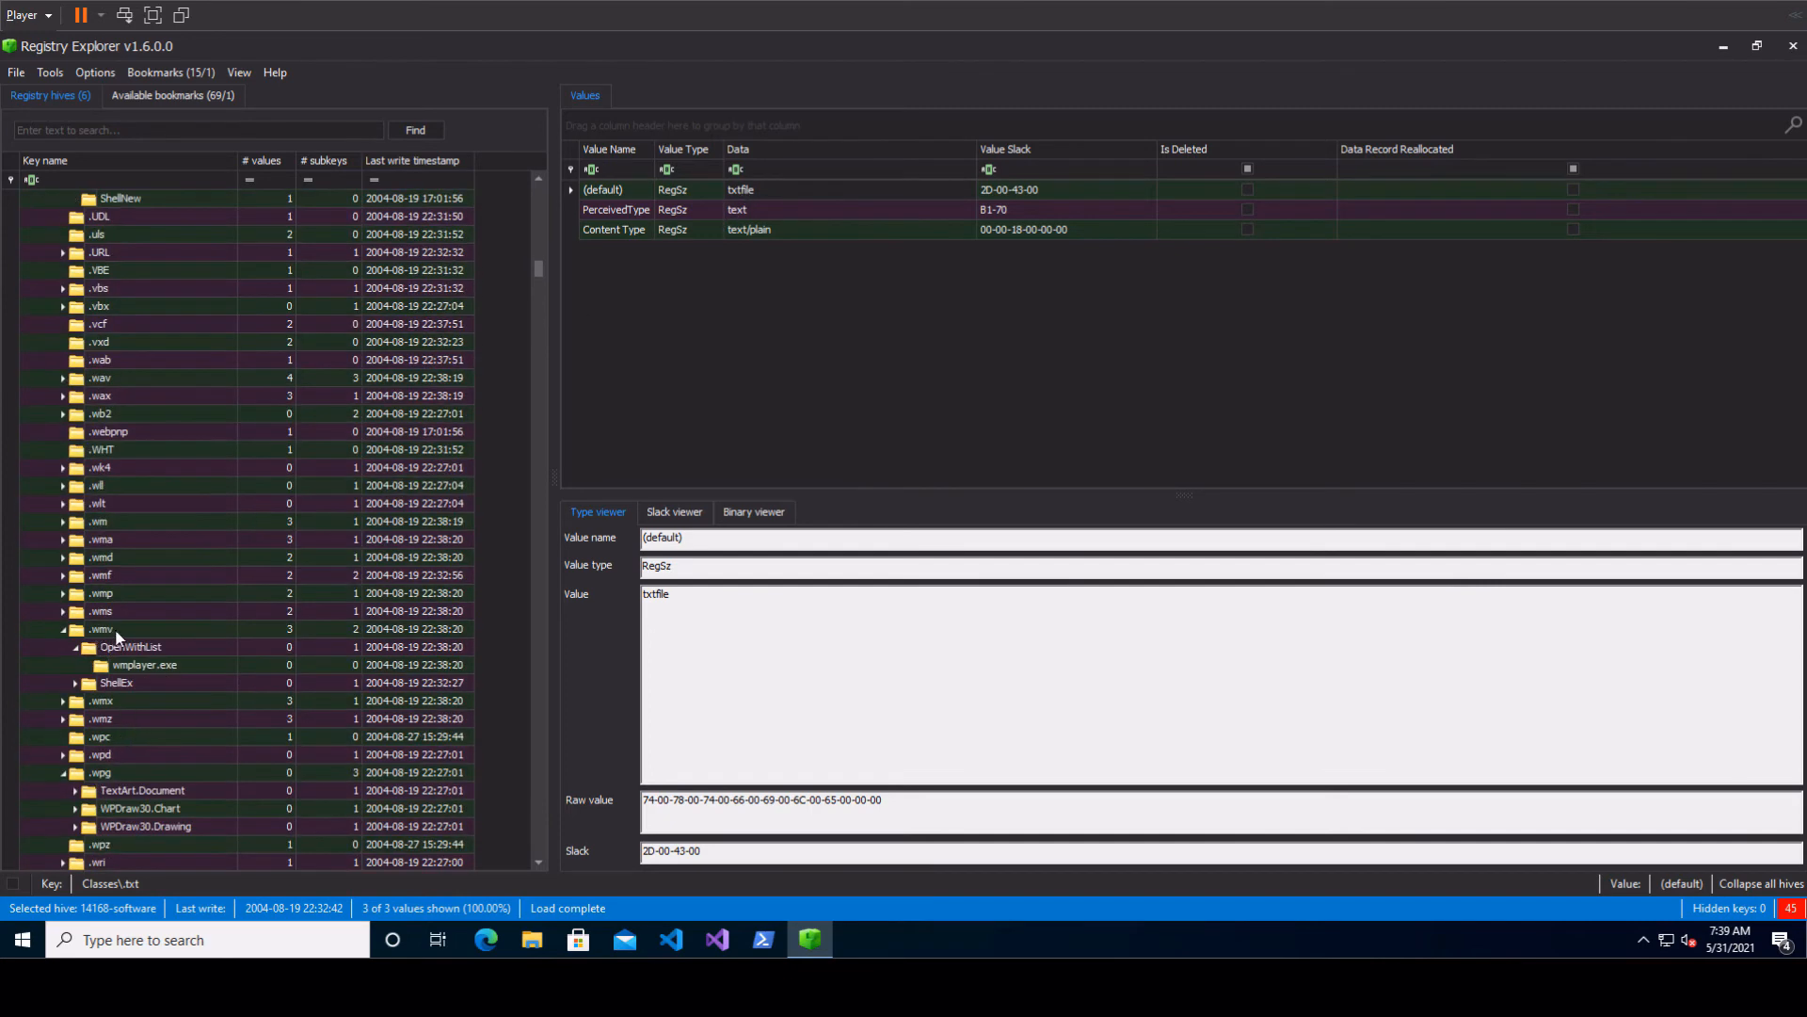
click(142, 648)
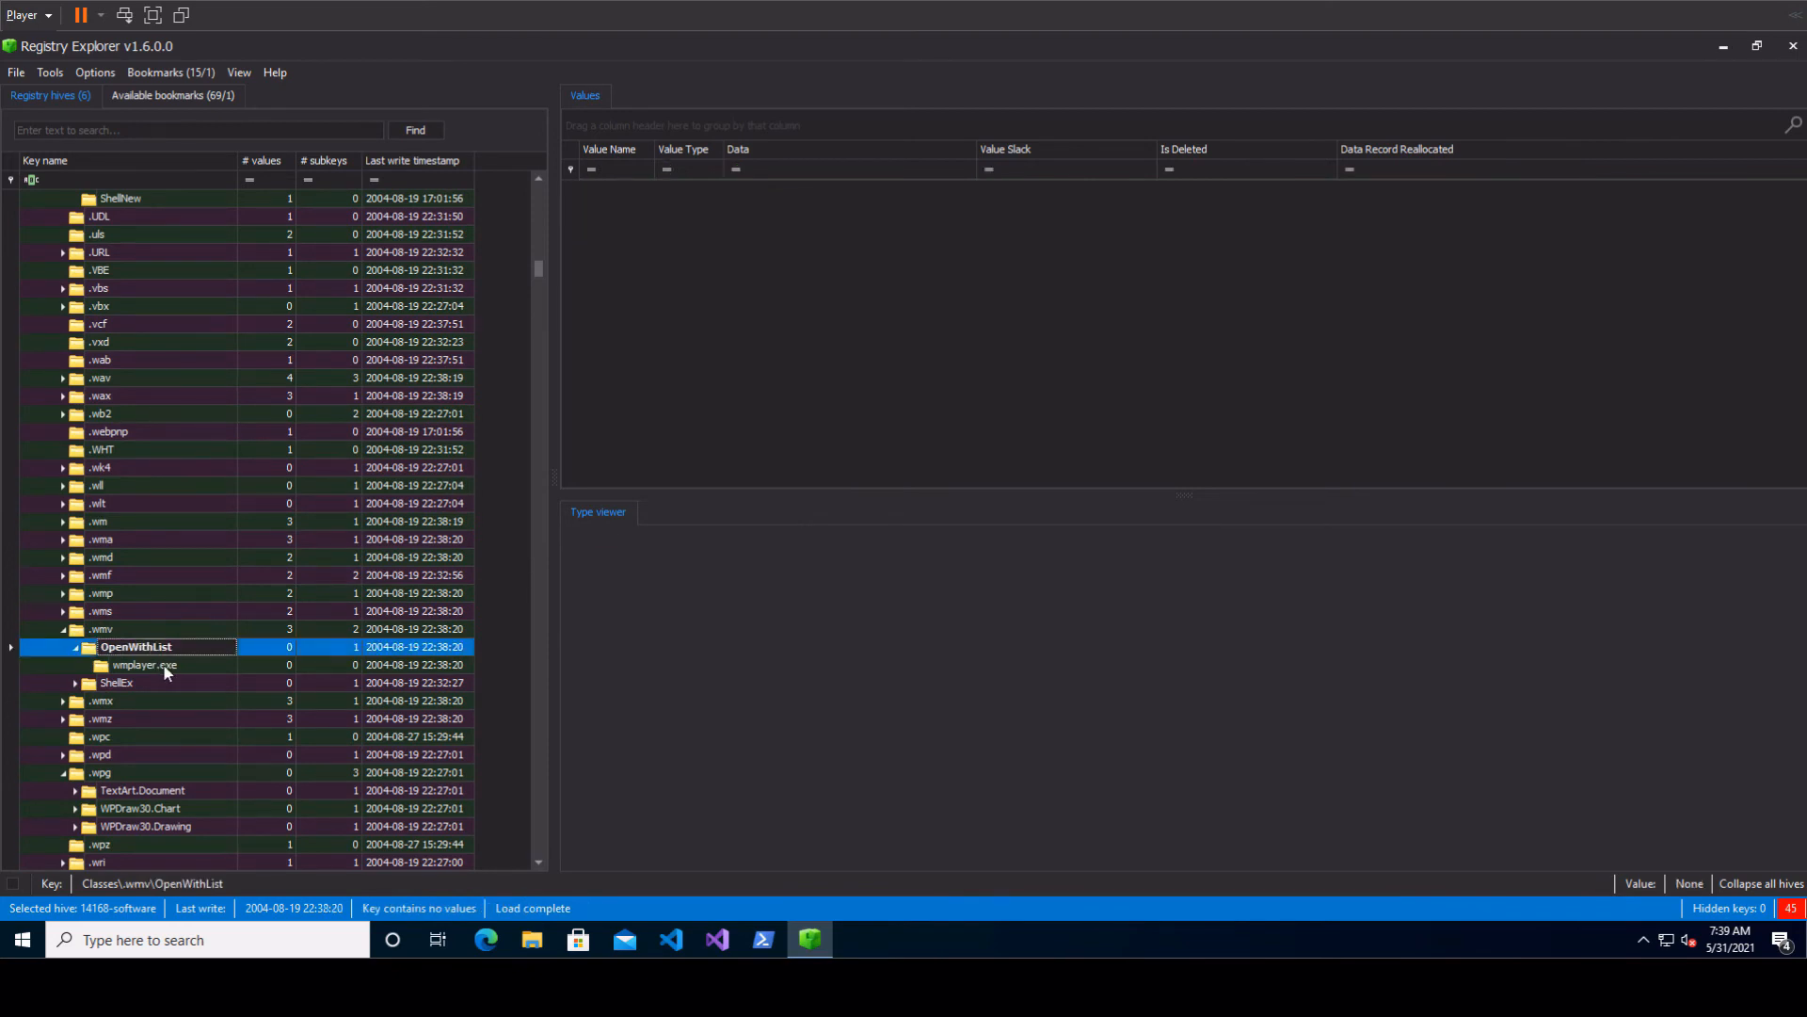
click(164, 668)
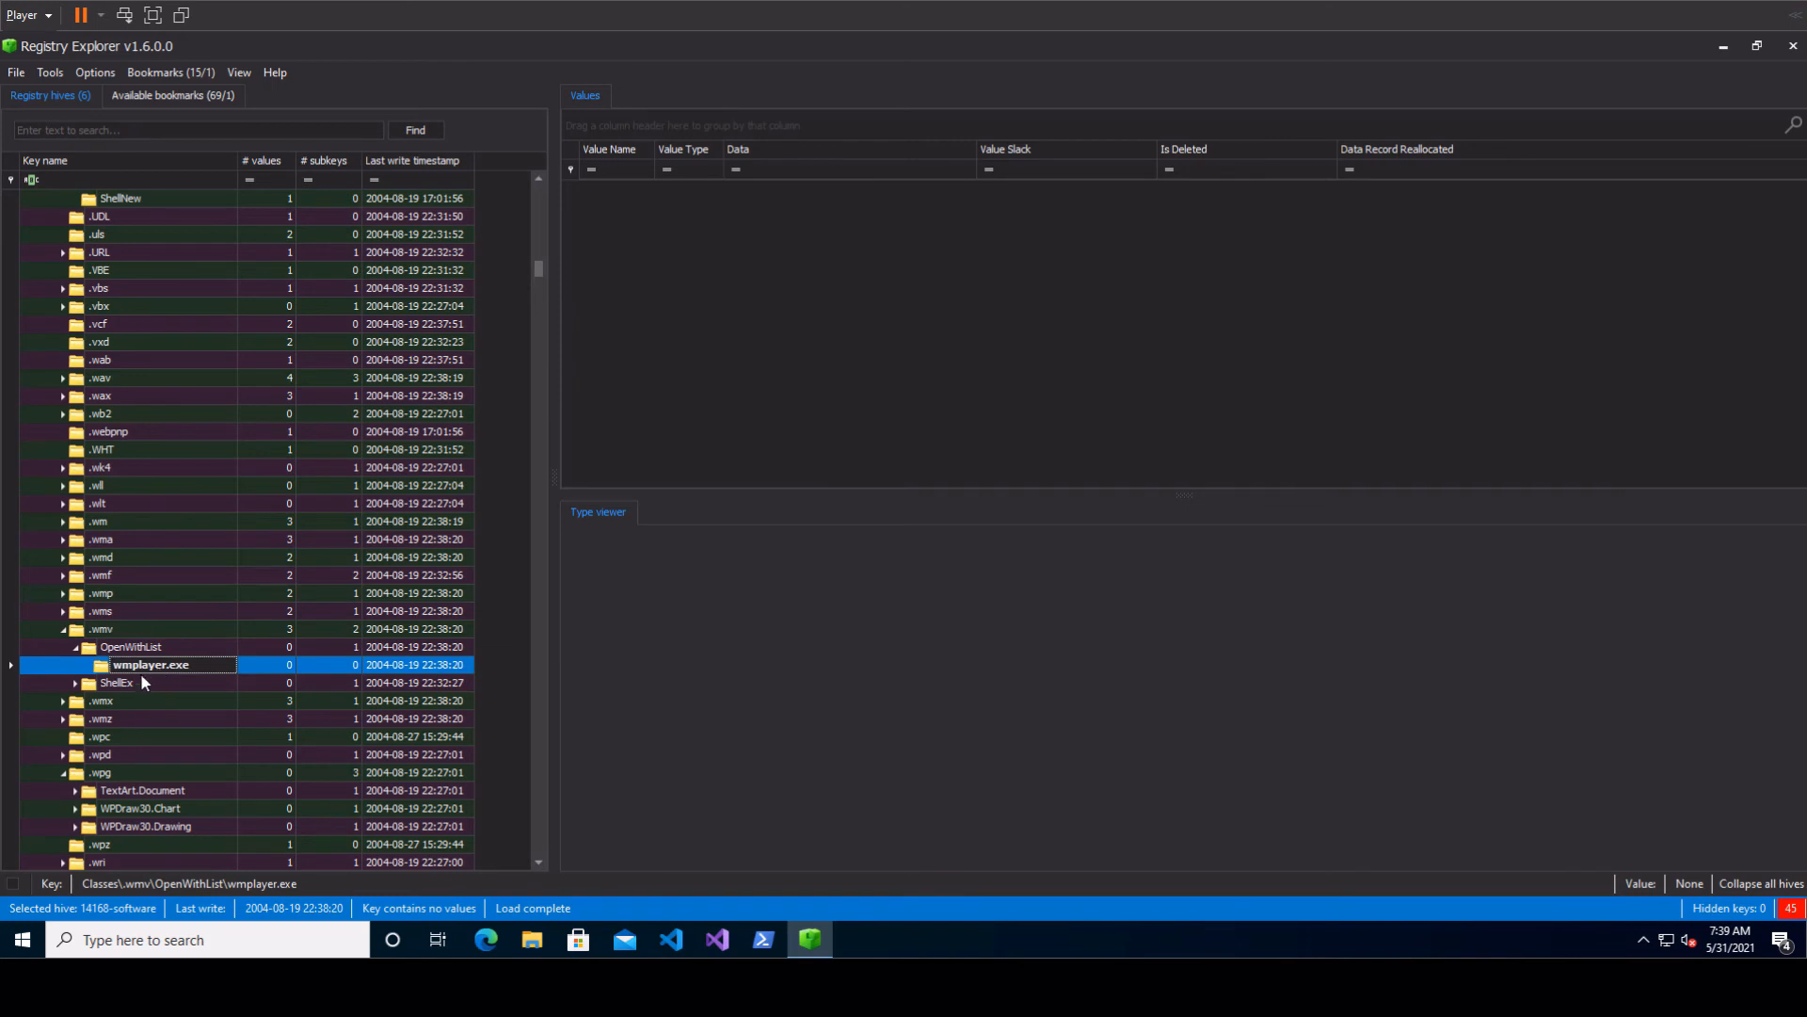
- Expand the .wmd key's OpenWithList to inspect its wmplayer.exe entry, and view the .vxd key's values
click(62, 557)
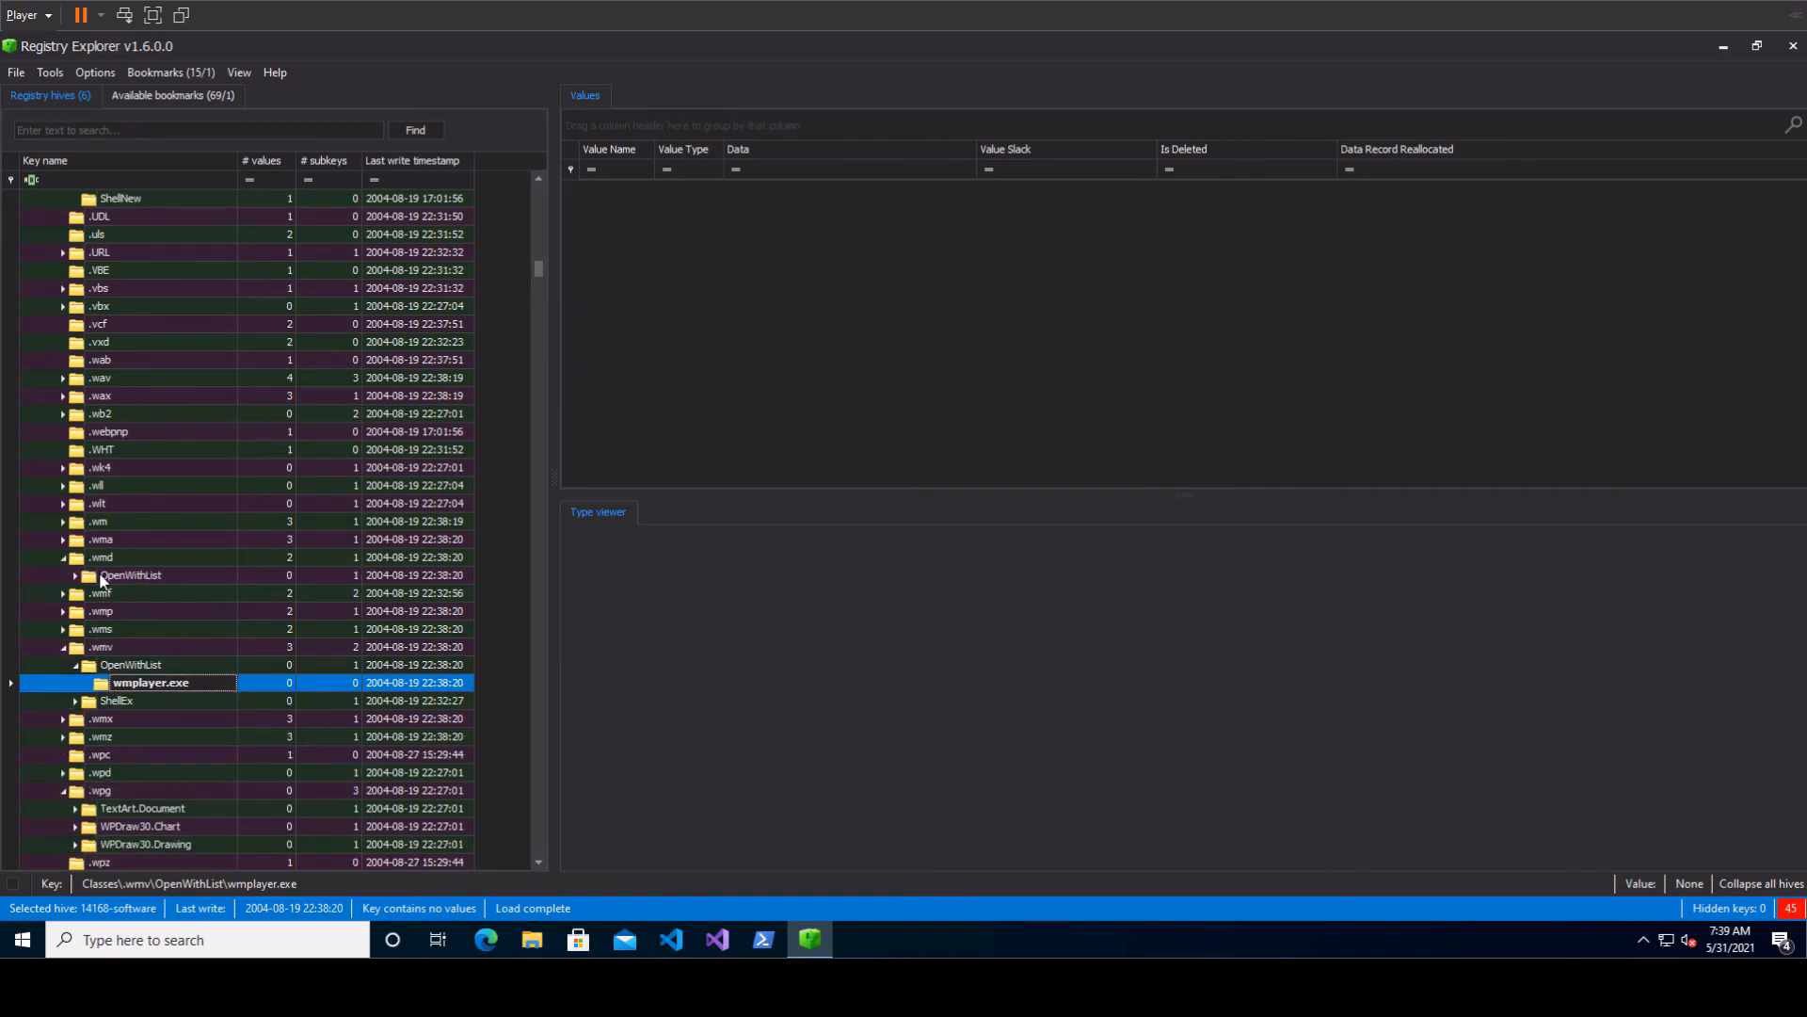
click(109, 576)
click(77, 575)
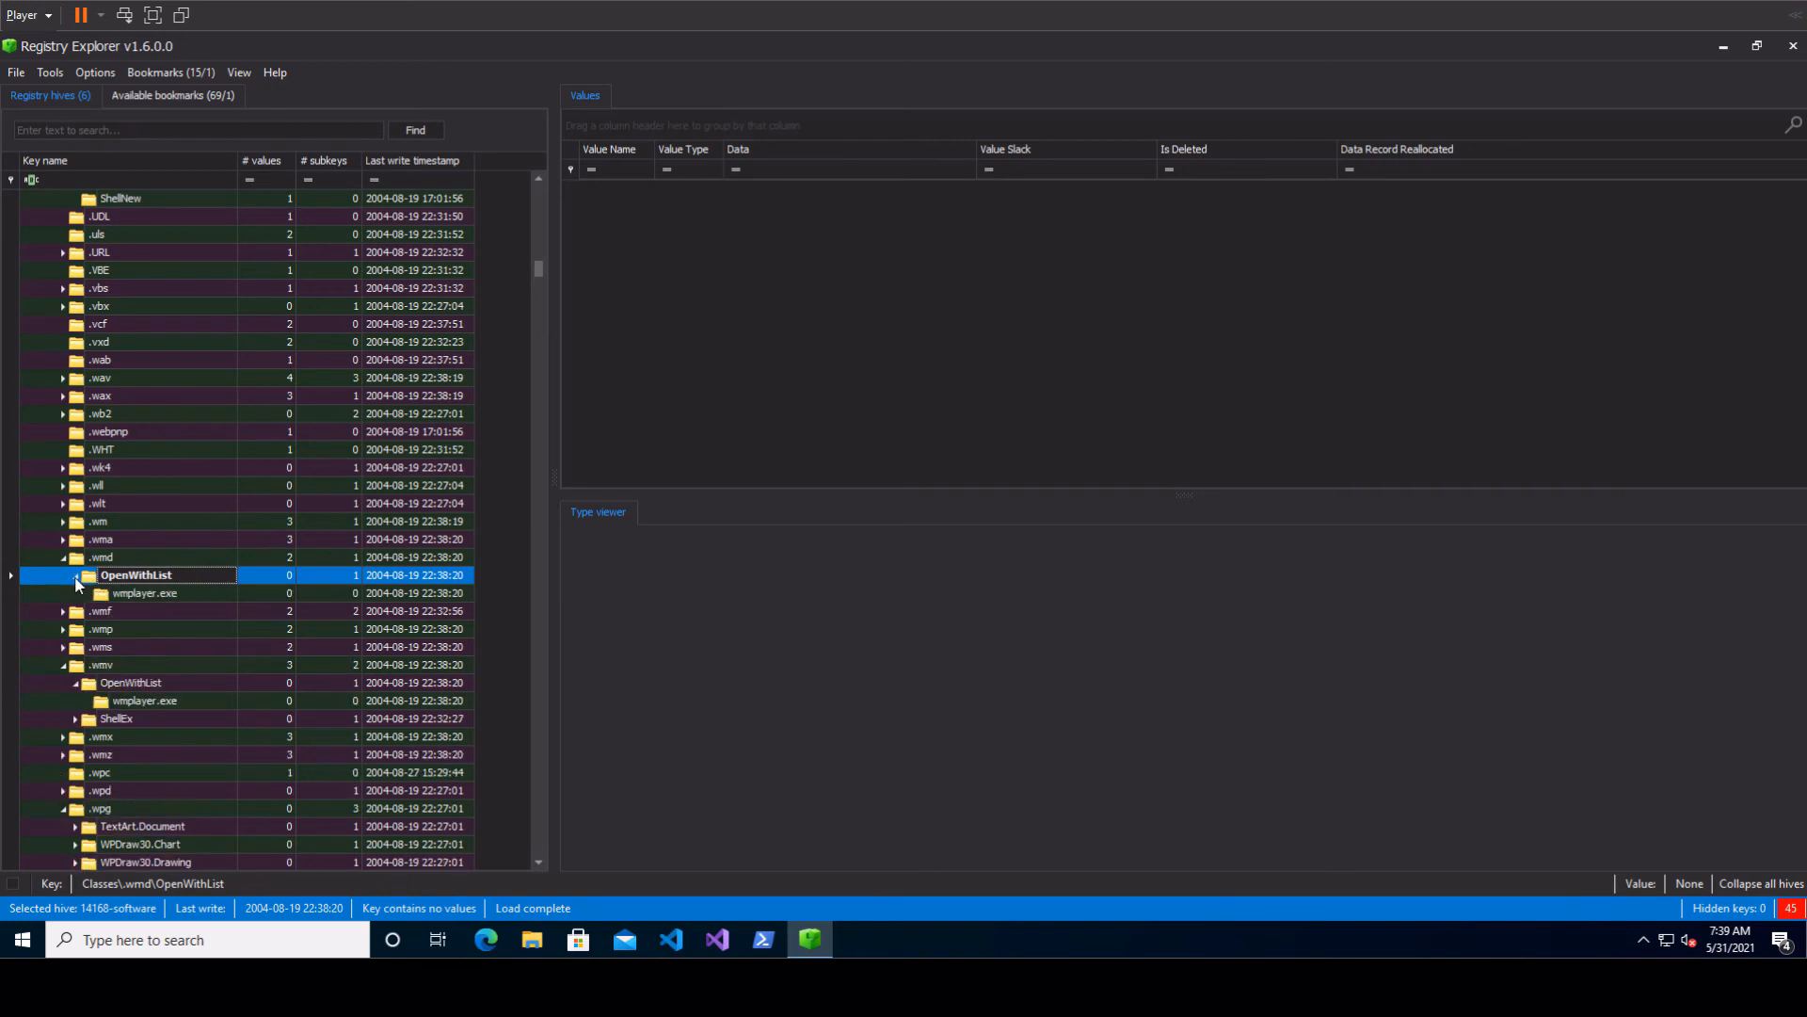
click(178, 594)
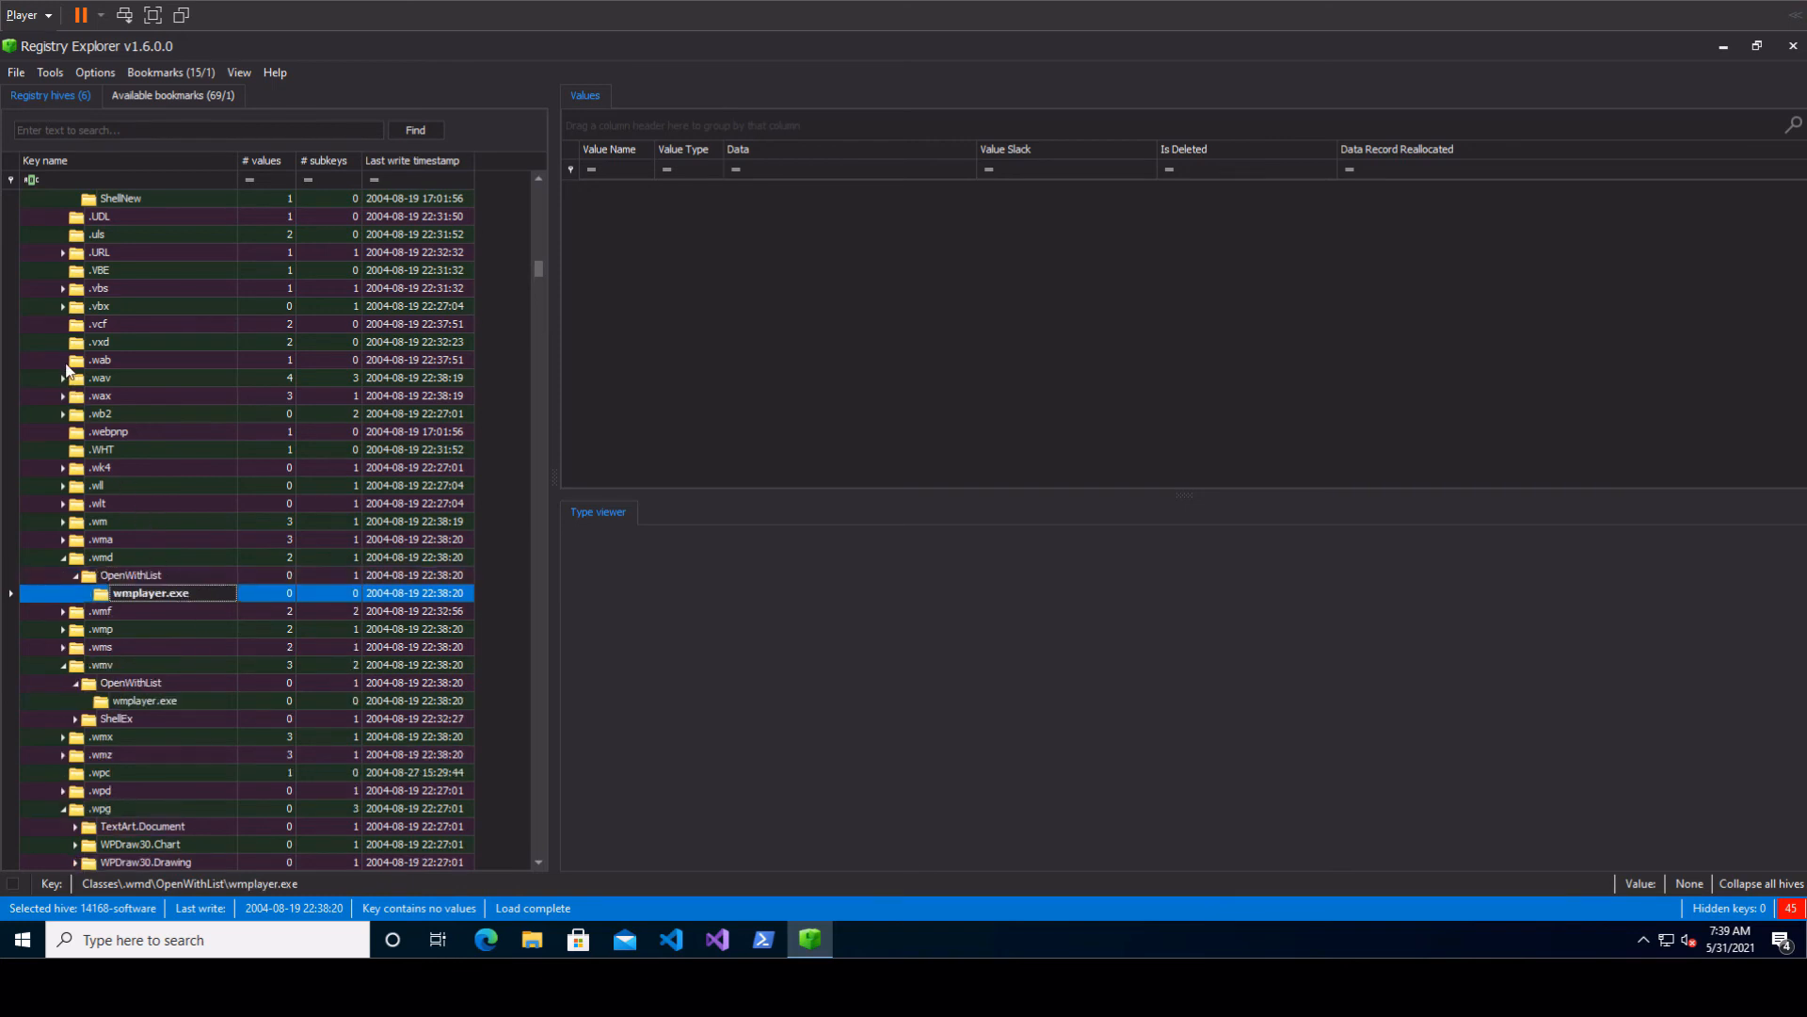
click(102, 349)
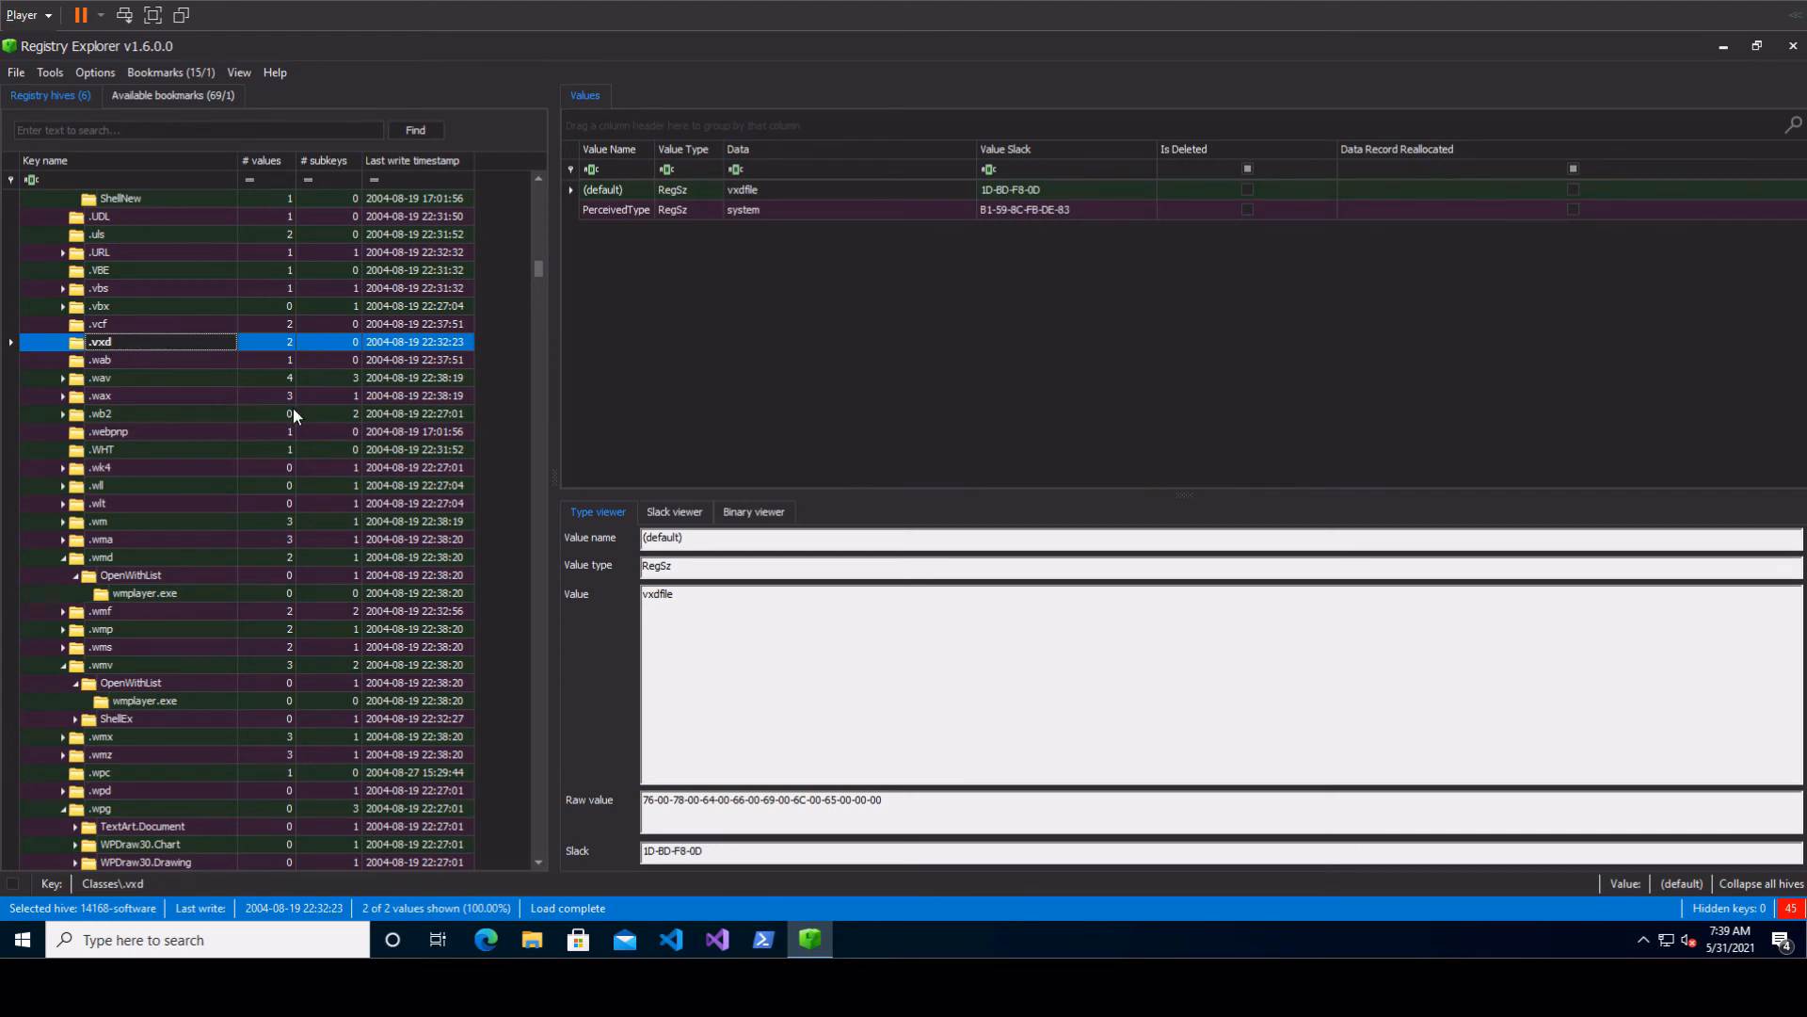
- View the .zip key's values and its CompressedFolder, ShellNew and OpenWithProgids subkeys
scroll(141, 563, down, 9)
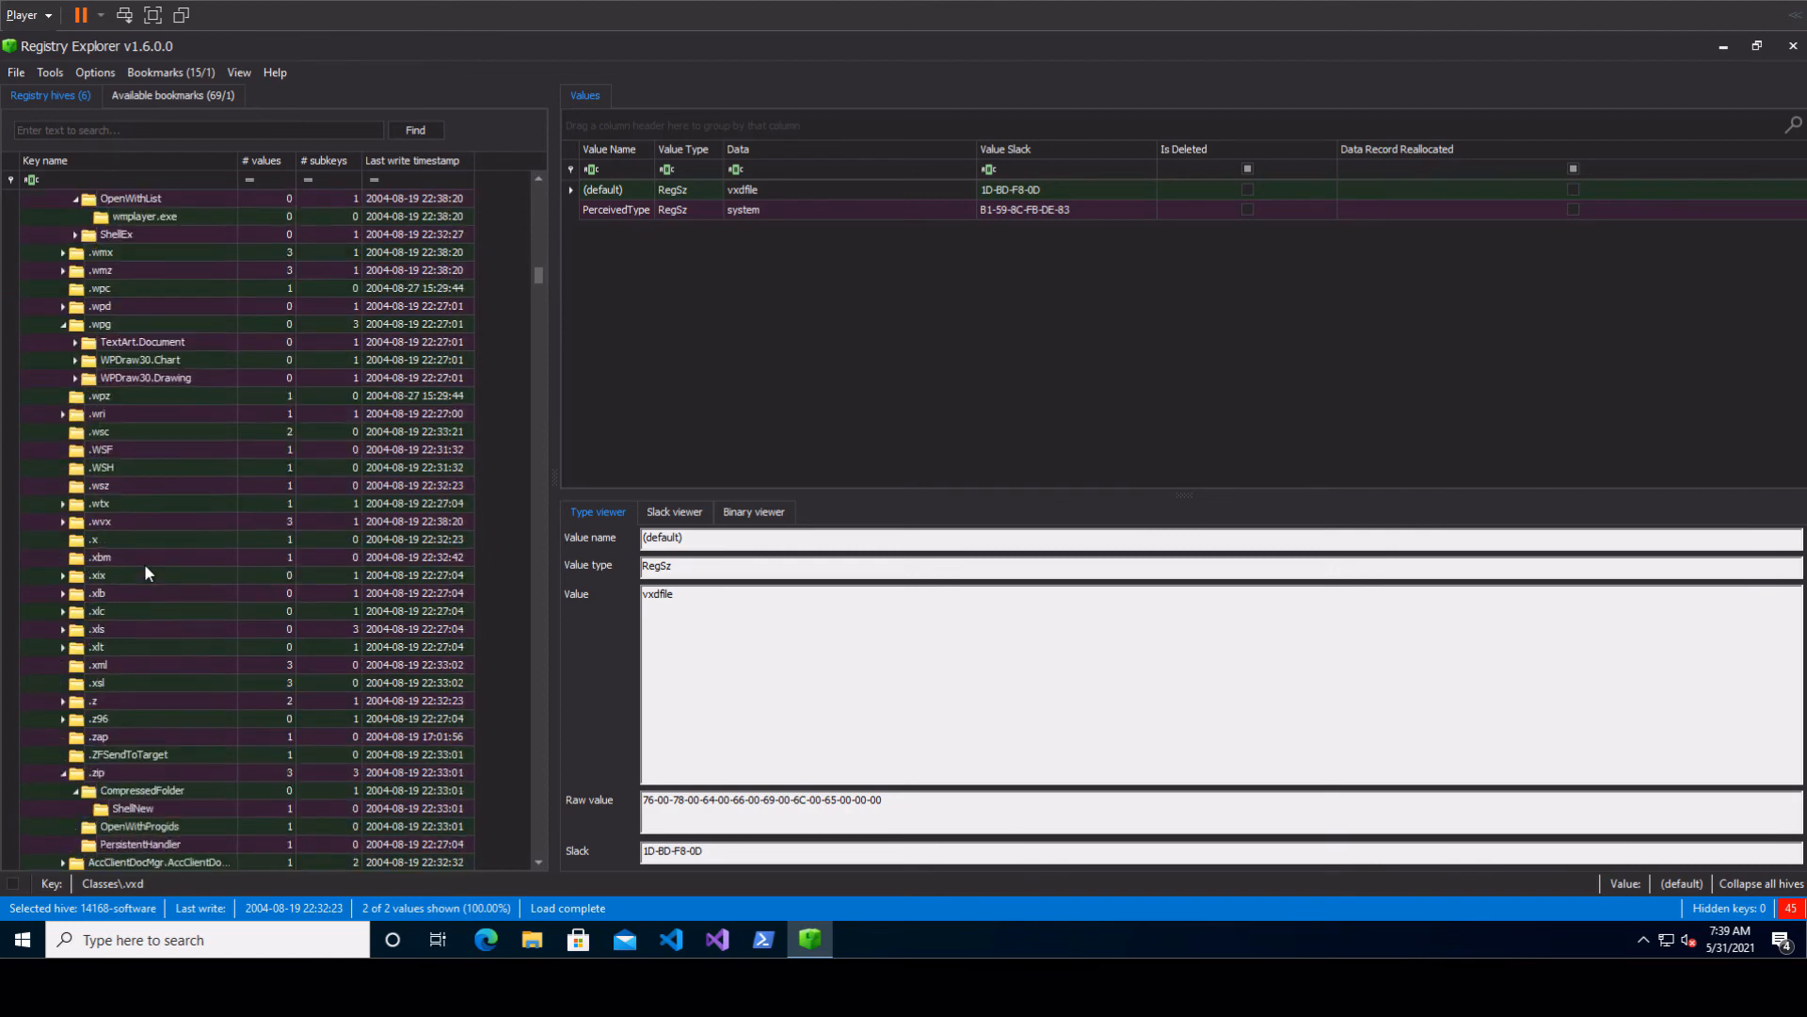
scroll(143, 563, down, 8)
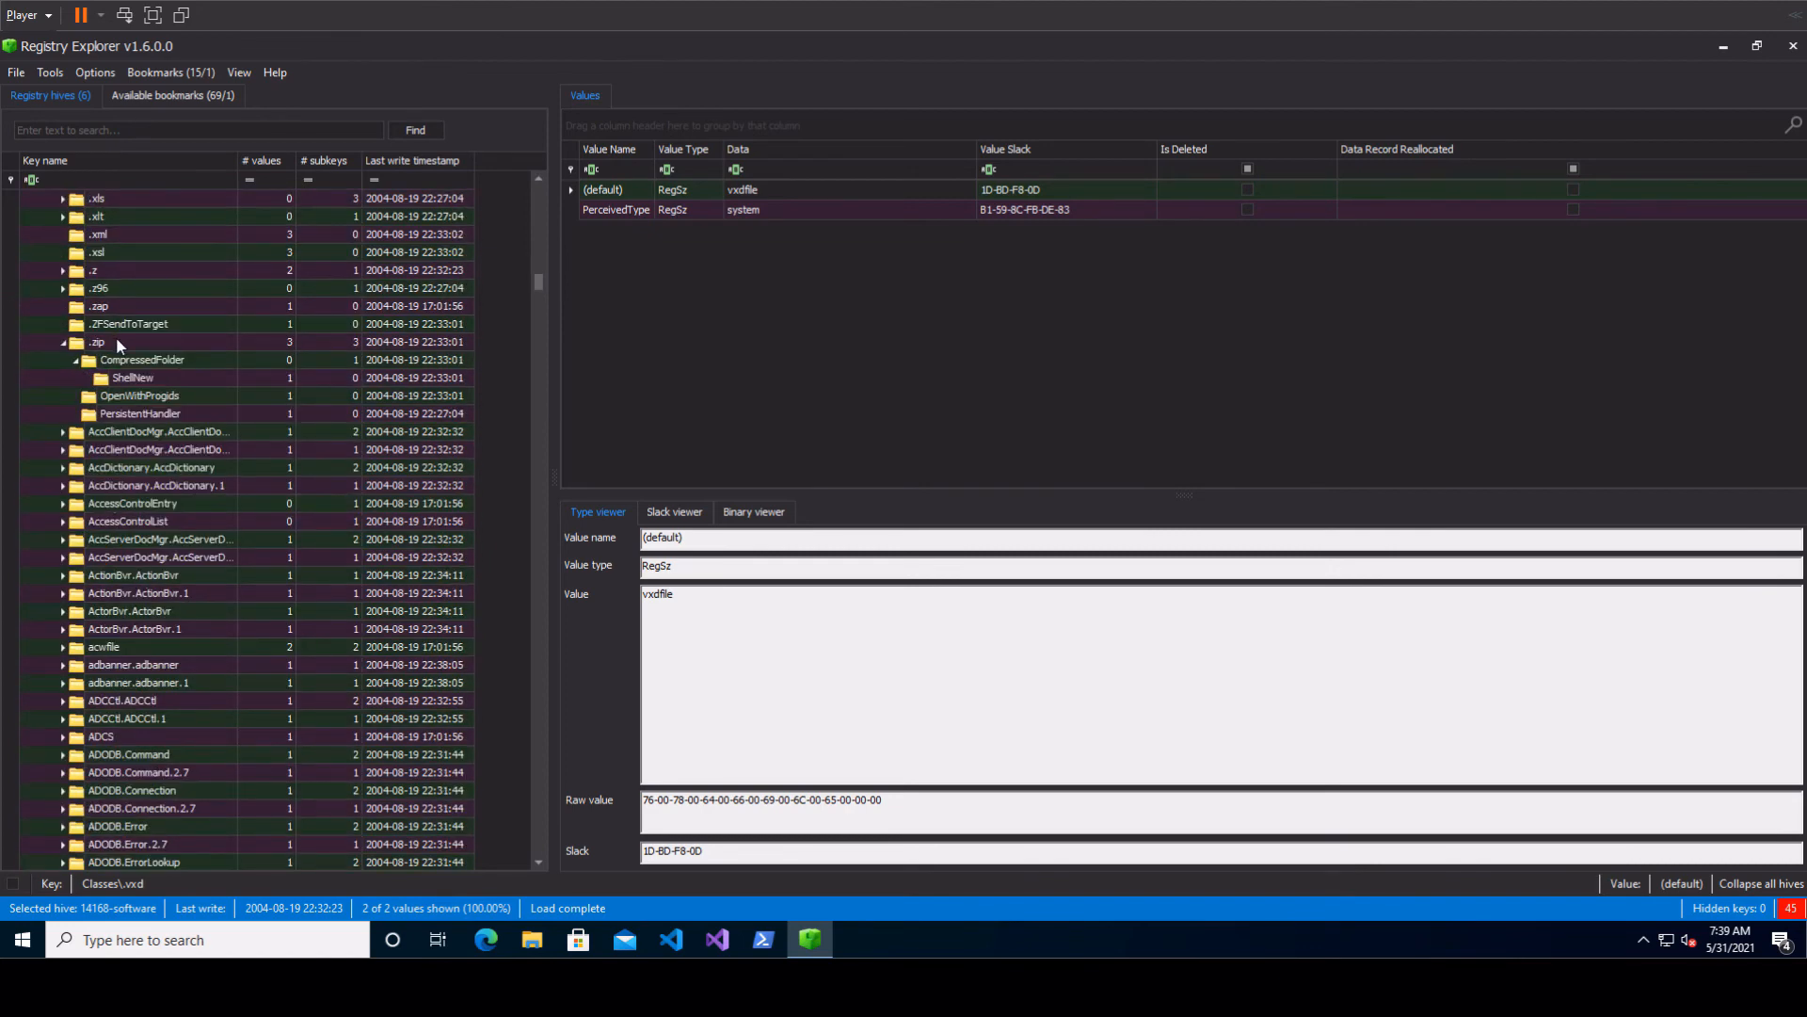
click(120, 344)
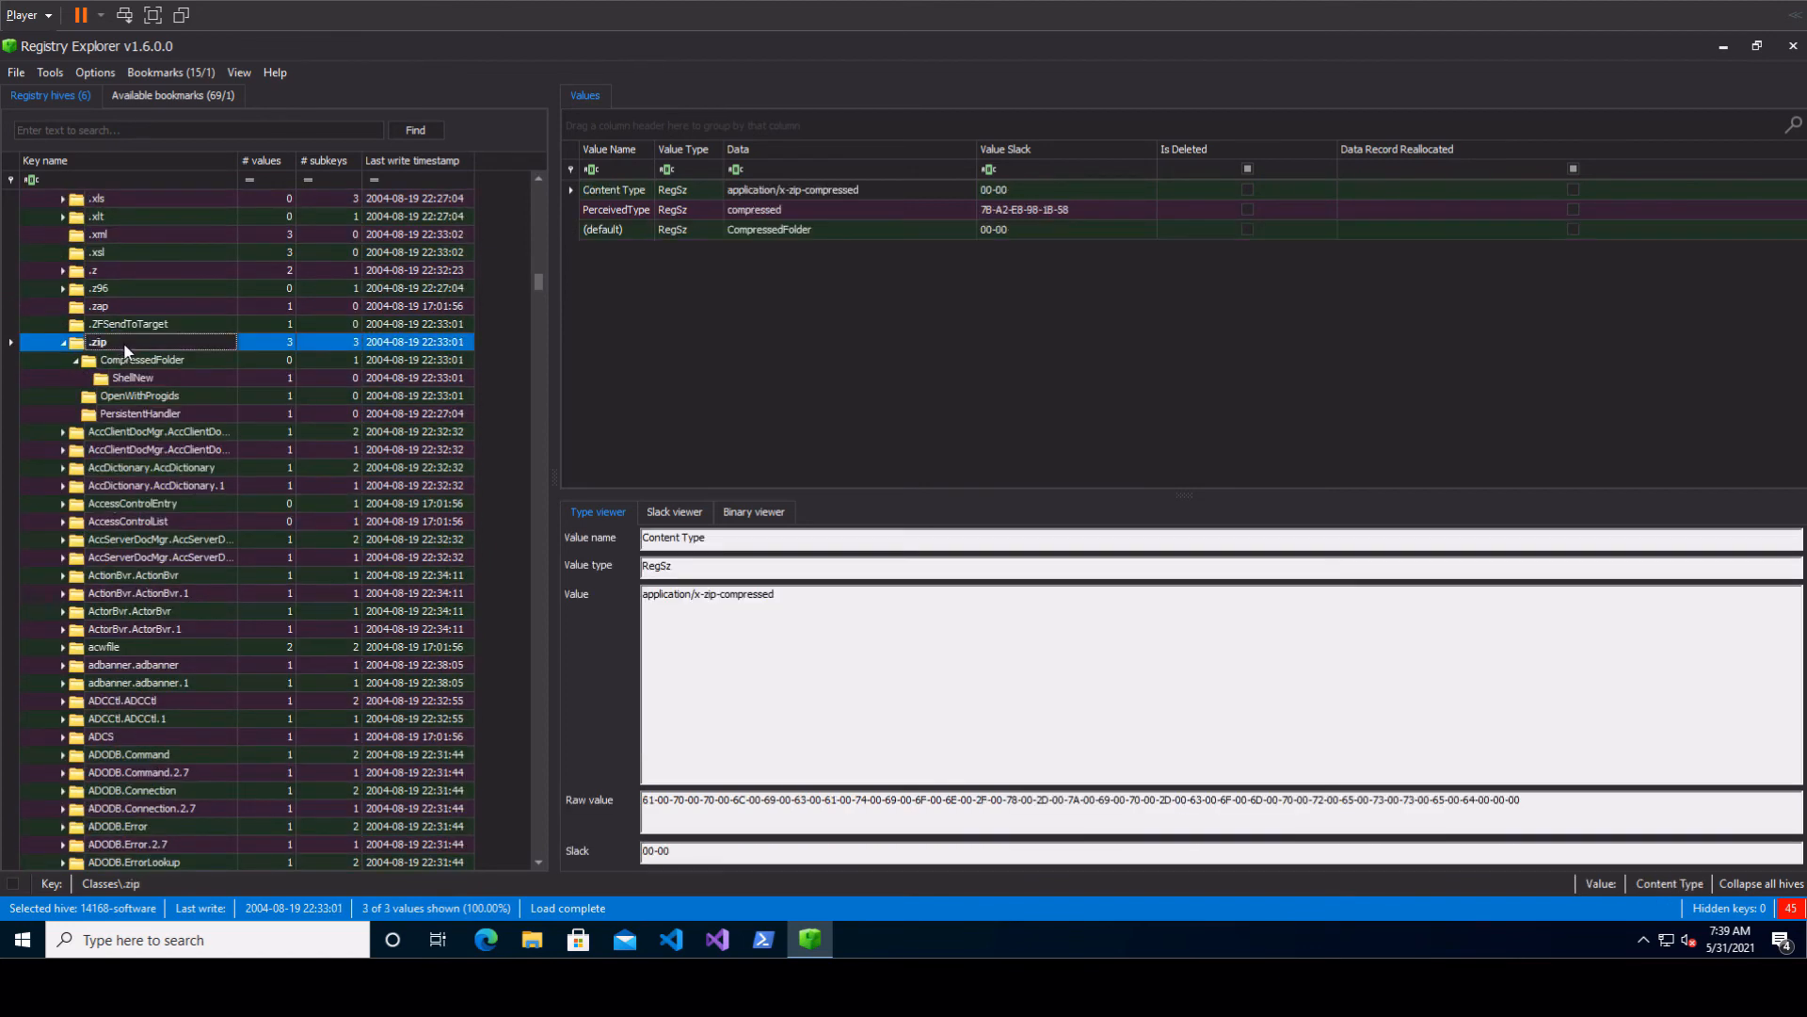
click(185, 363)
click(184, 381)
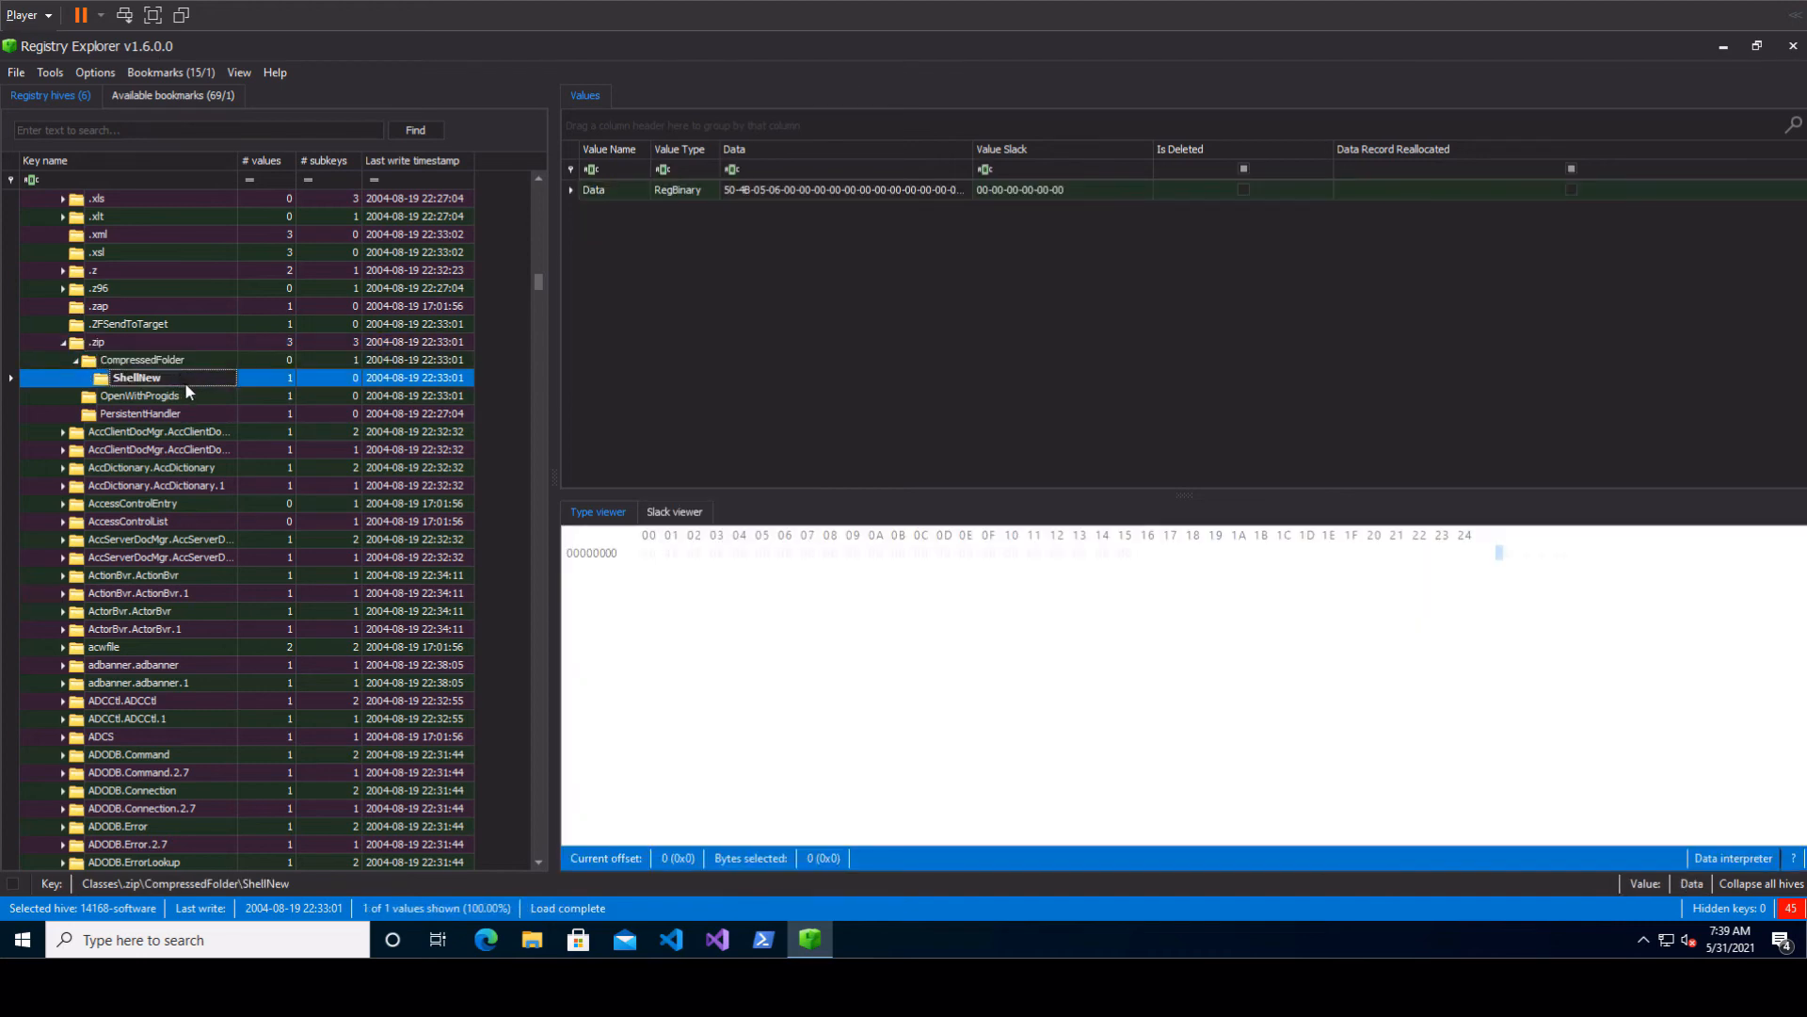
click(174, 398)
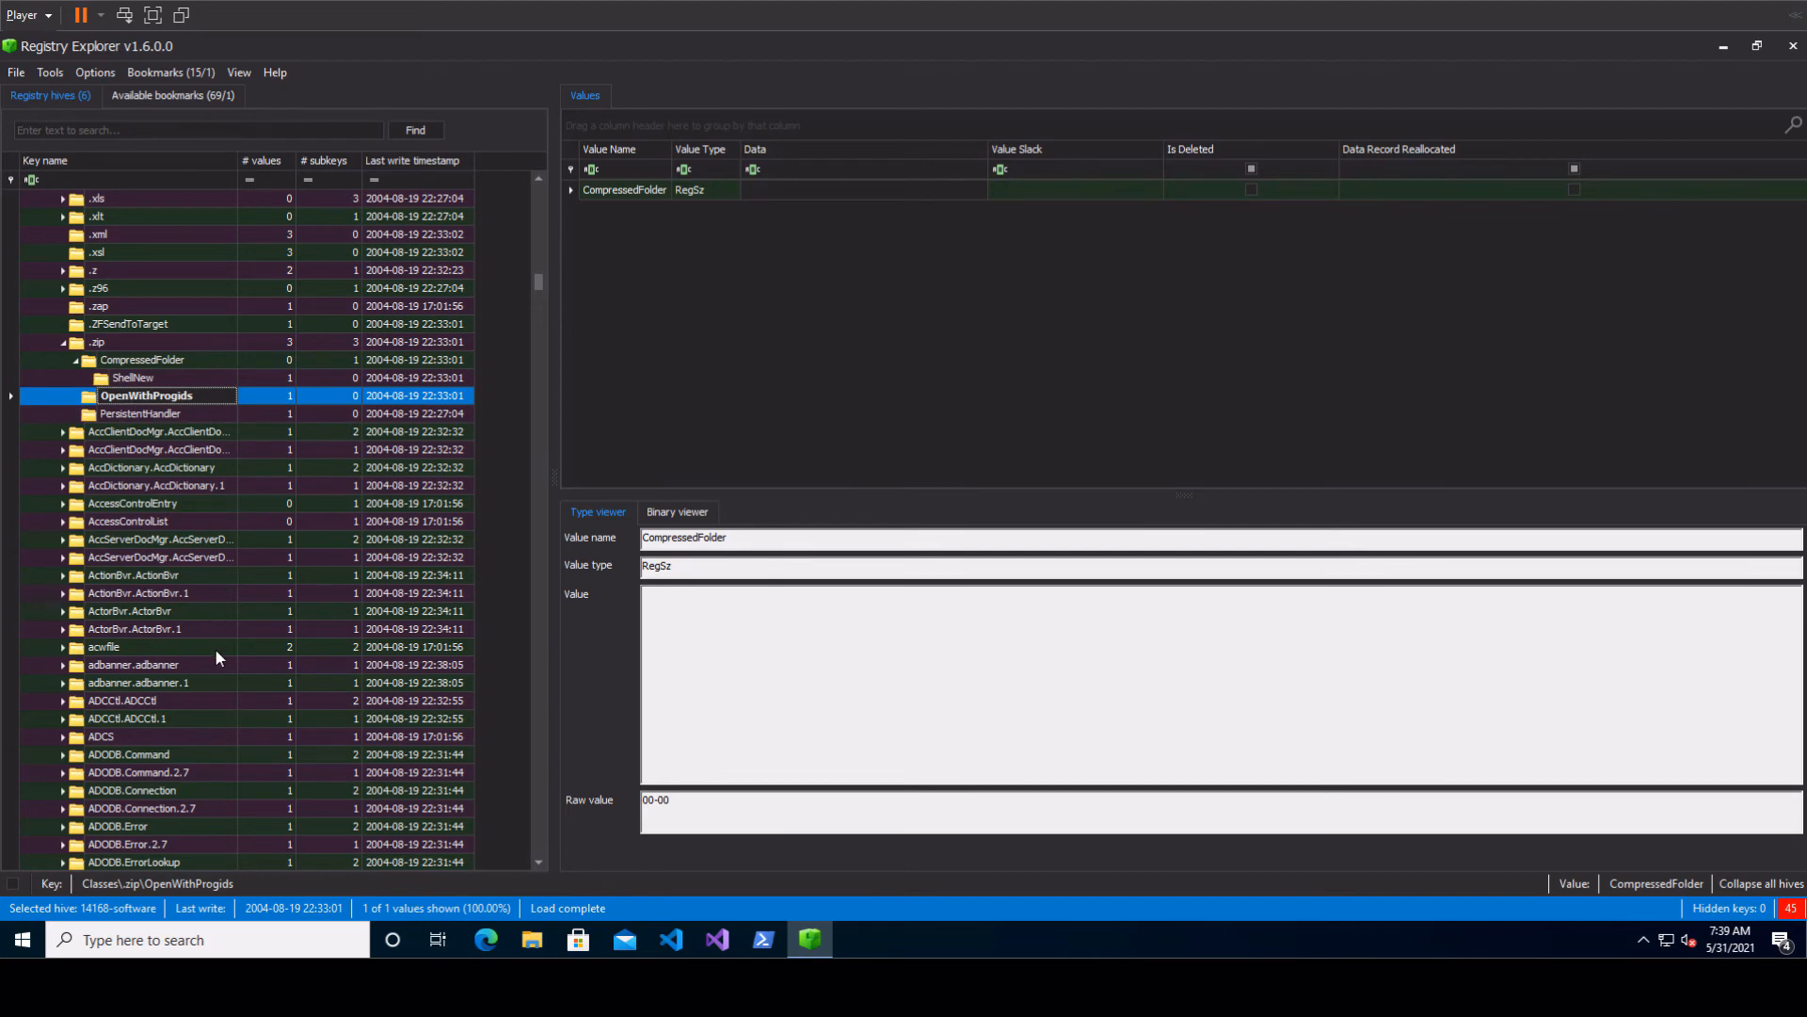
- Collapse the Classes key and expand the Clients key in the 14168-software hive
scroll(227, 661, up, 11)
scroll(226, 660, up, 20)
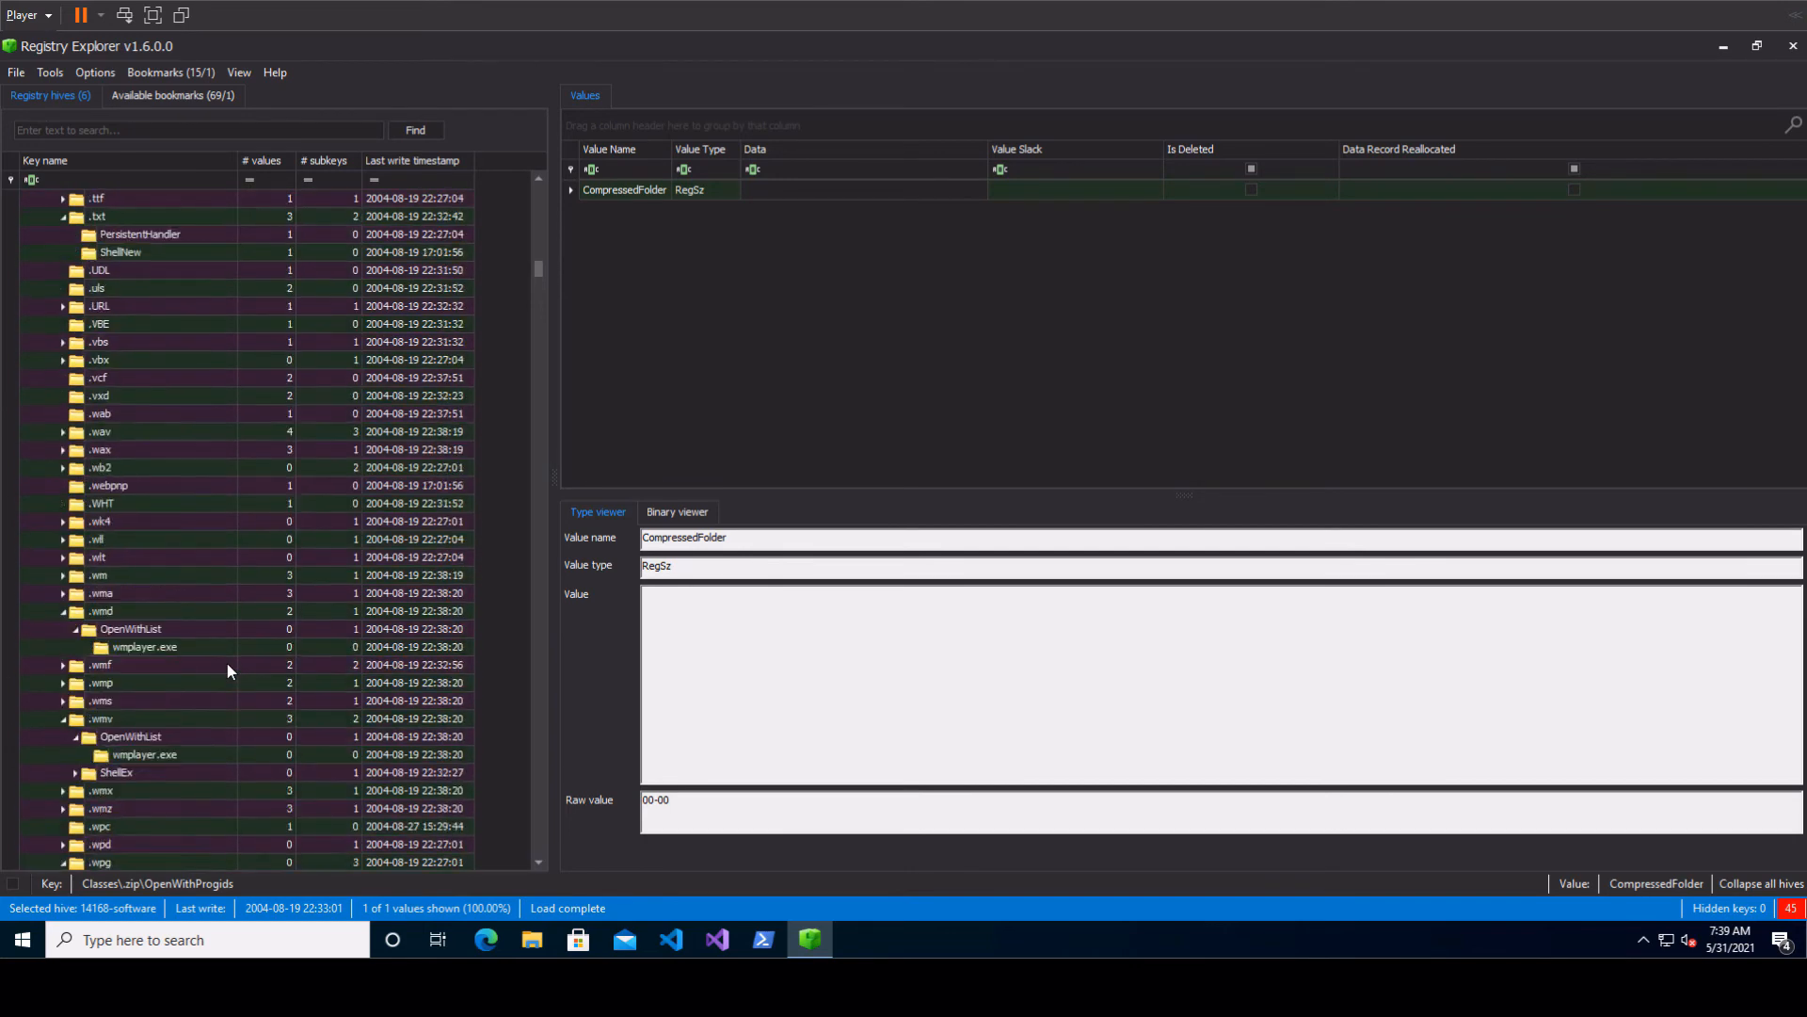
scroll(224, 660, up, 10)
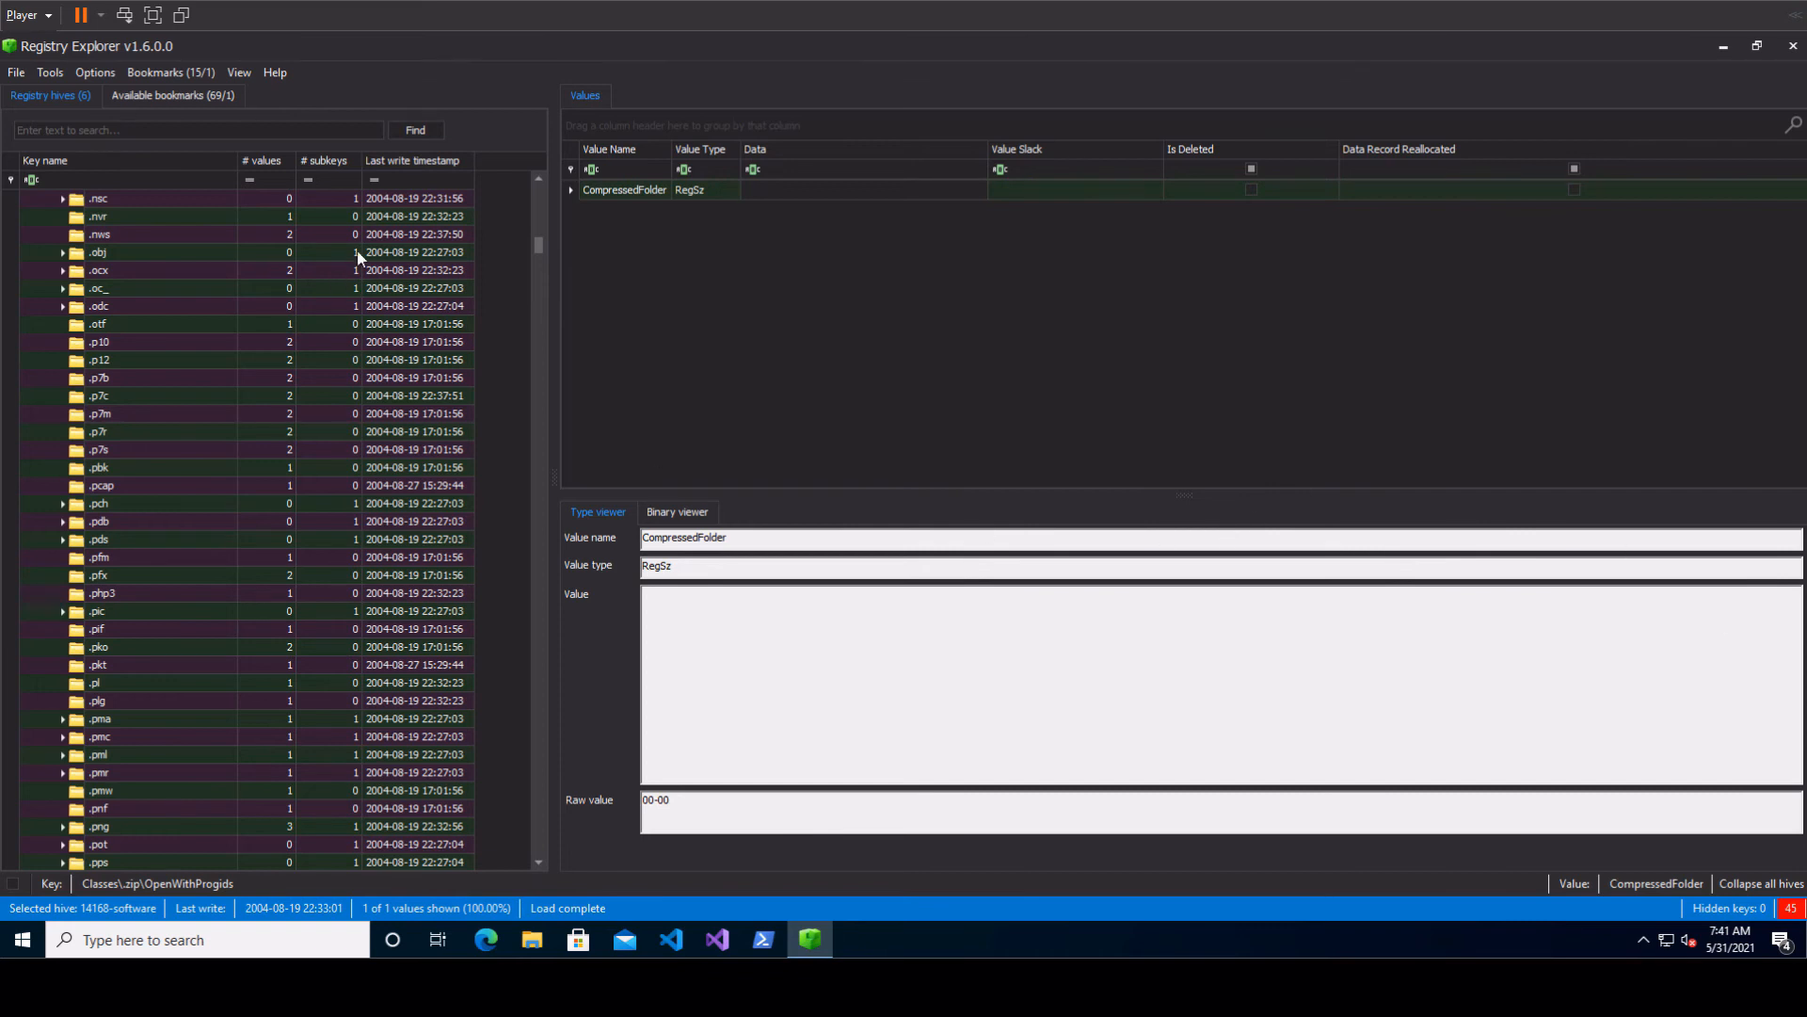
drag(539, 249, 537, 200)
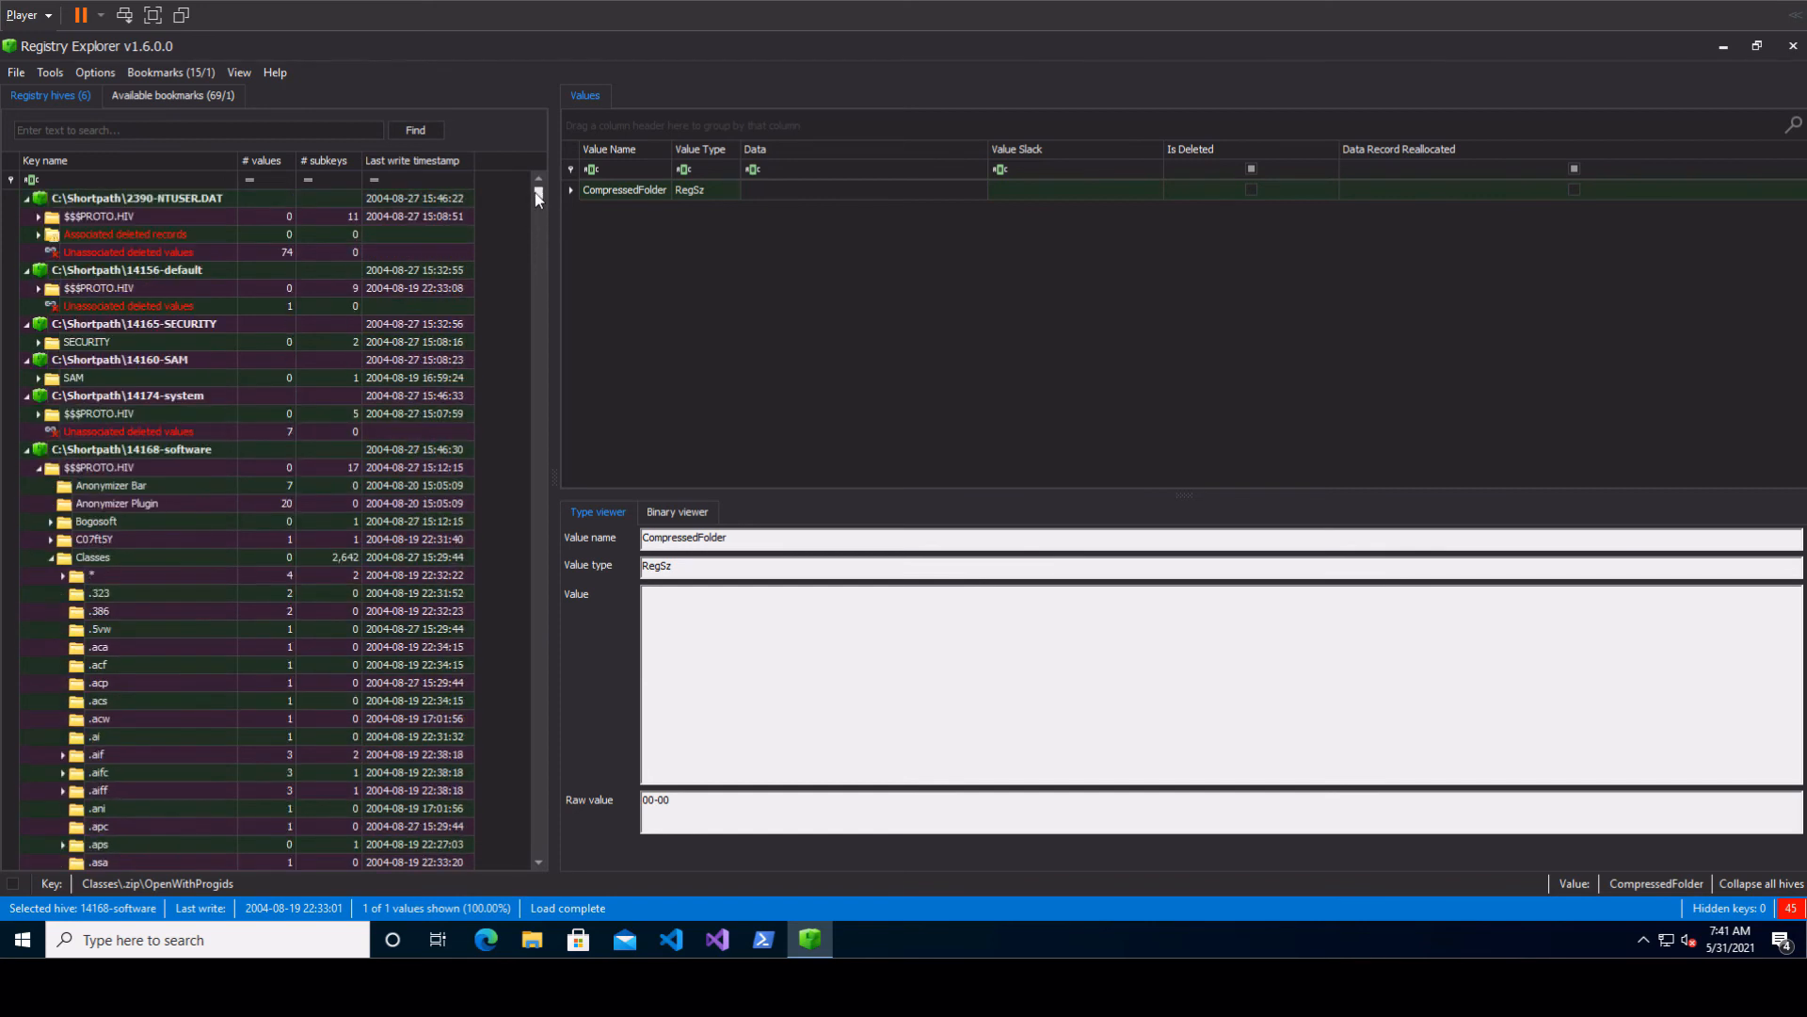
click(53, 557)
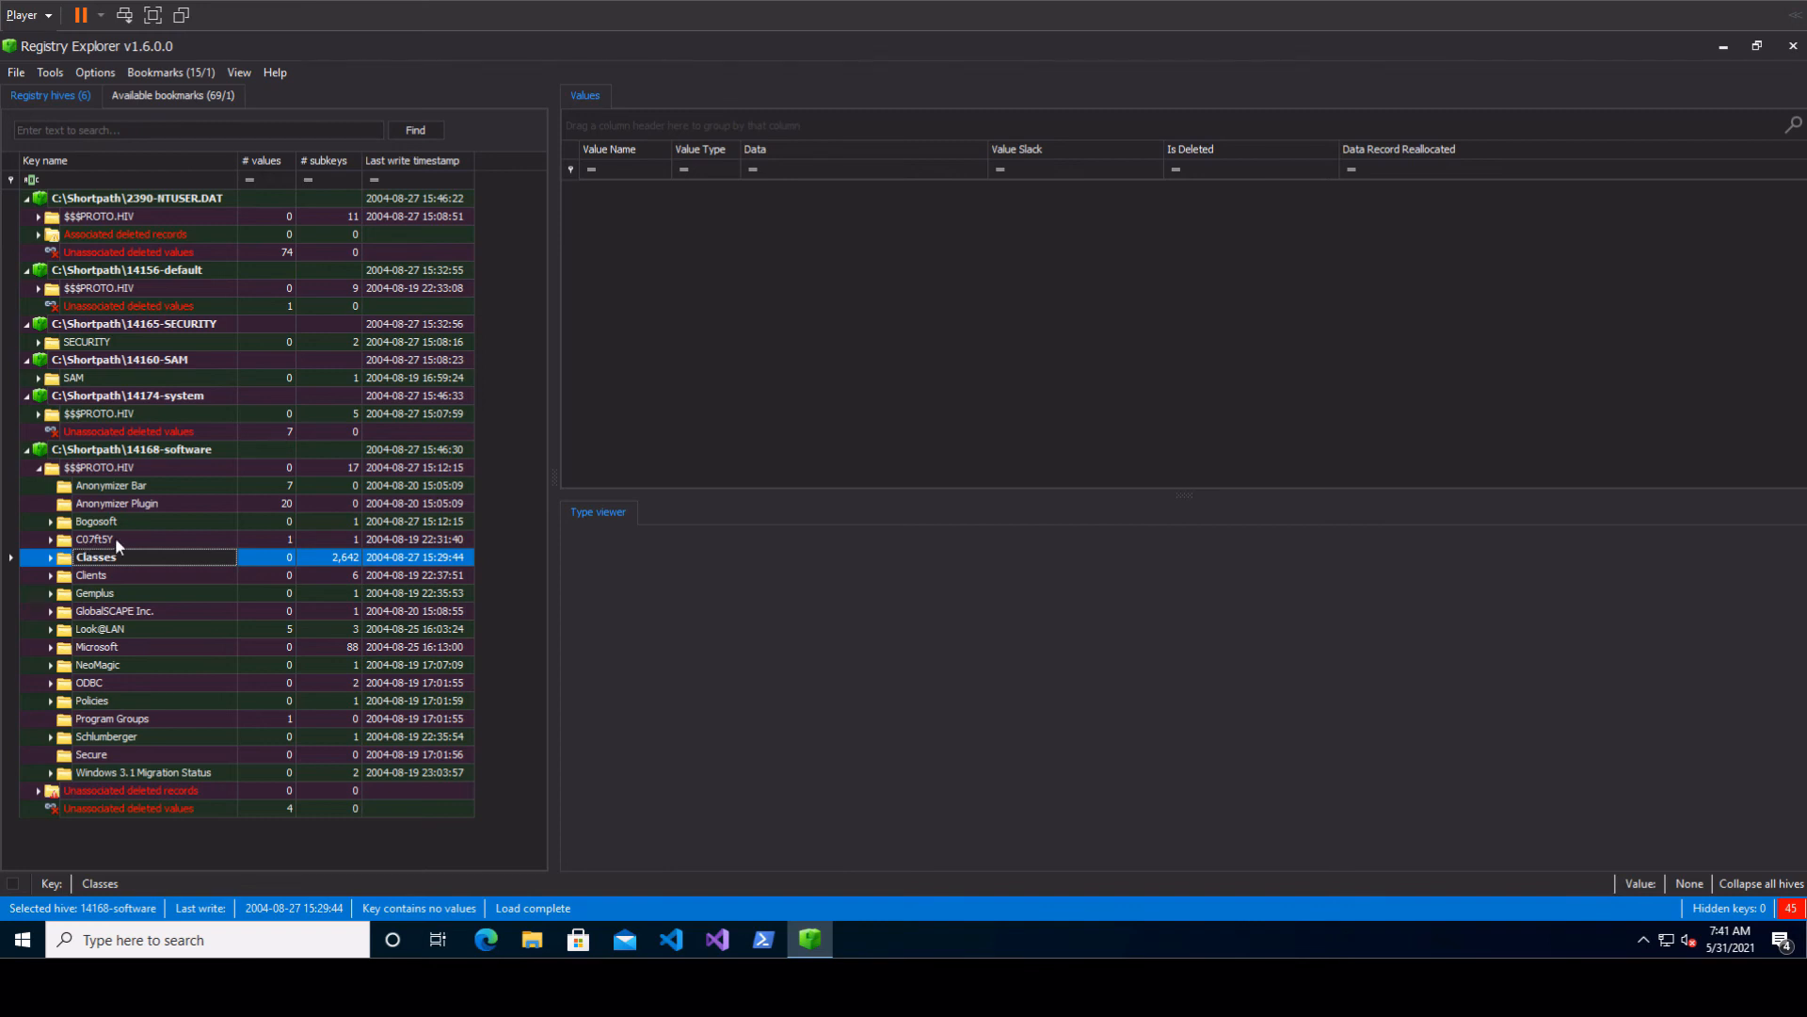
click(80, 577)
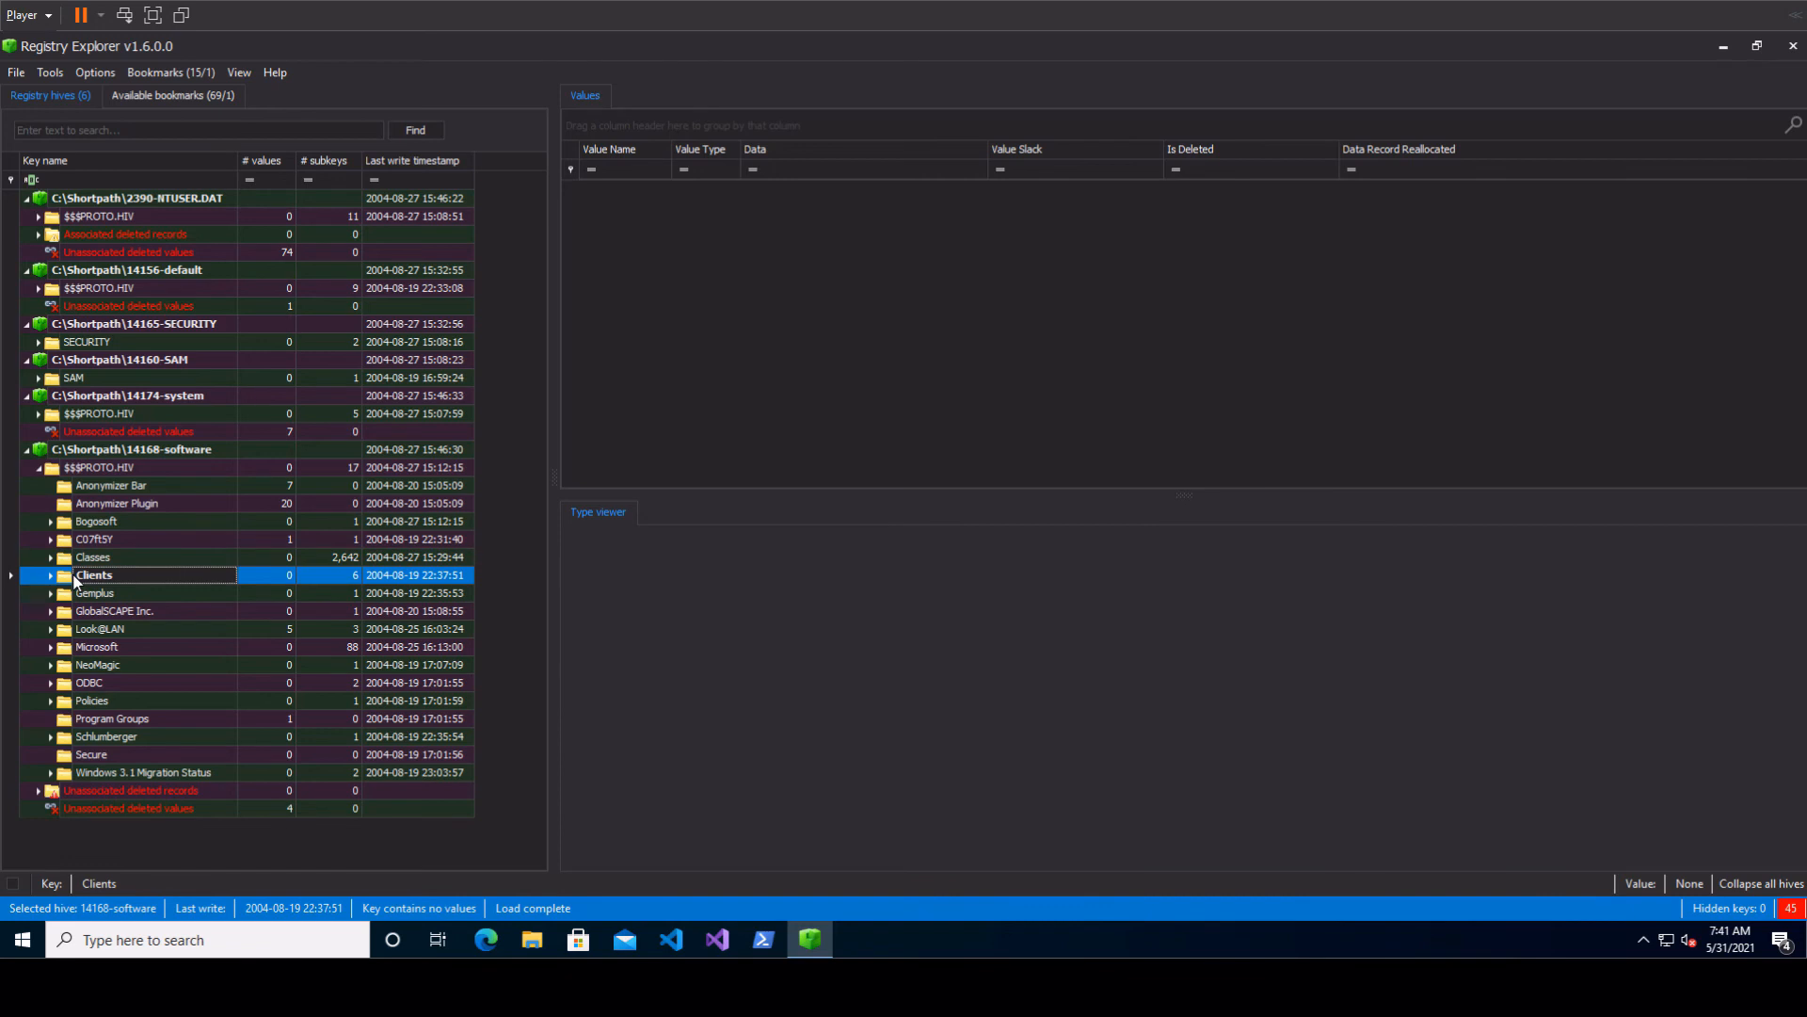
click(51, 576)
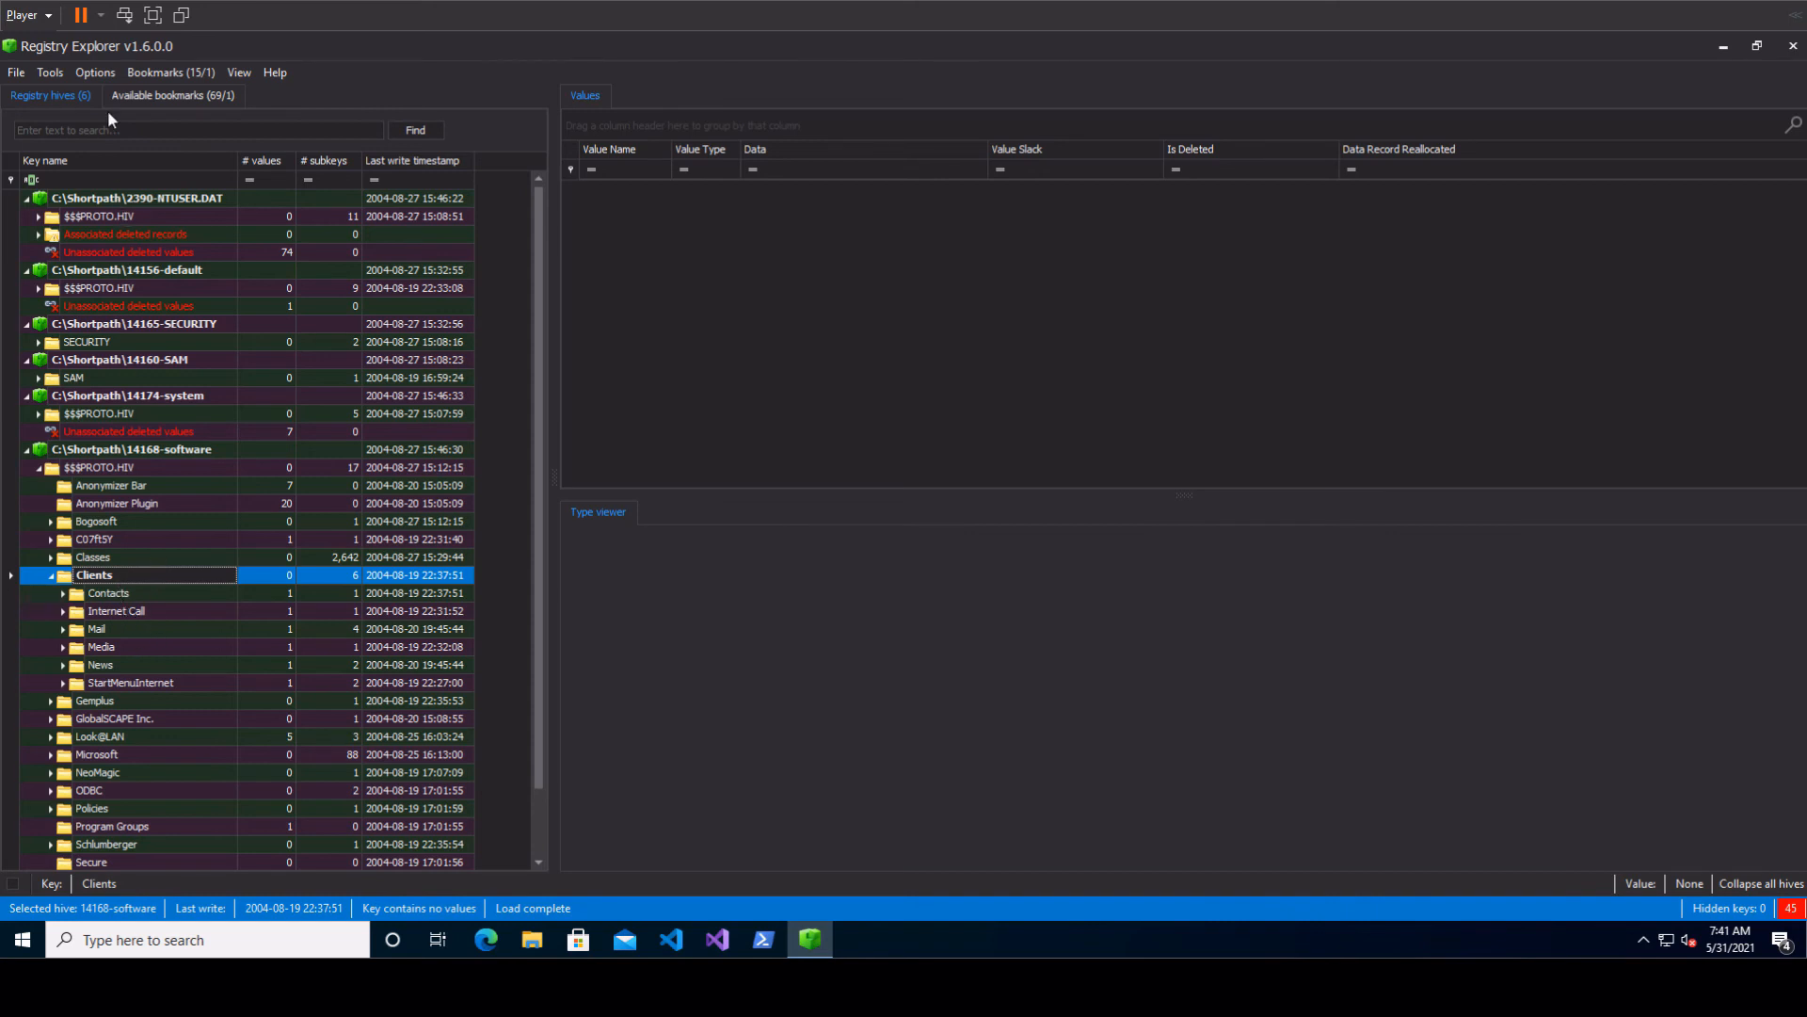
- View the News and Forte Agent values under Clients, and expand the Forte Agent and Outlook Express subkeys
click(102, 665)
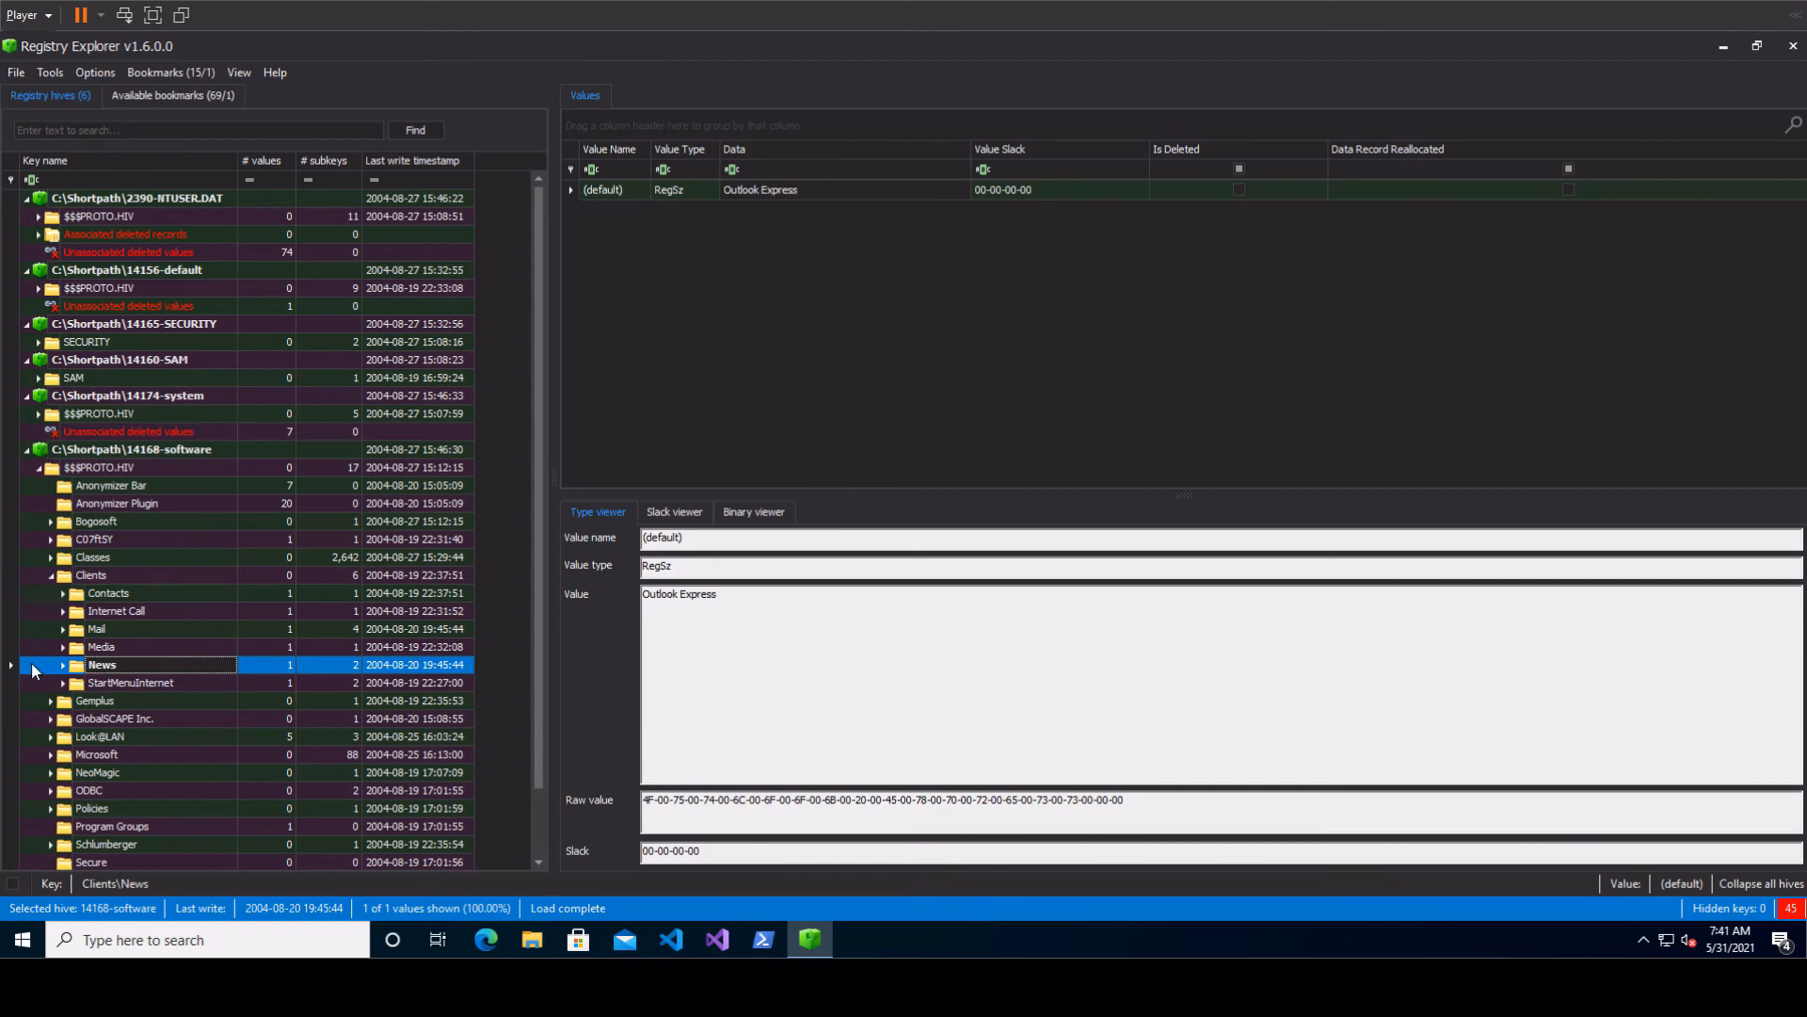
click(63, 666)
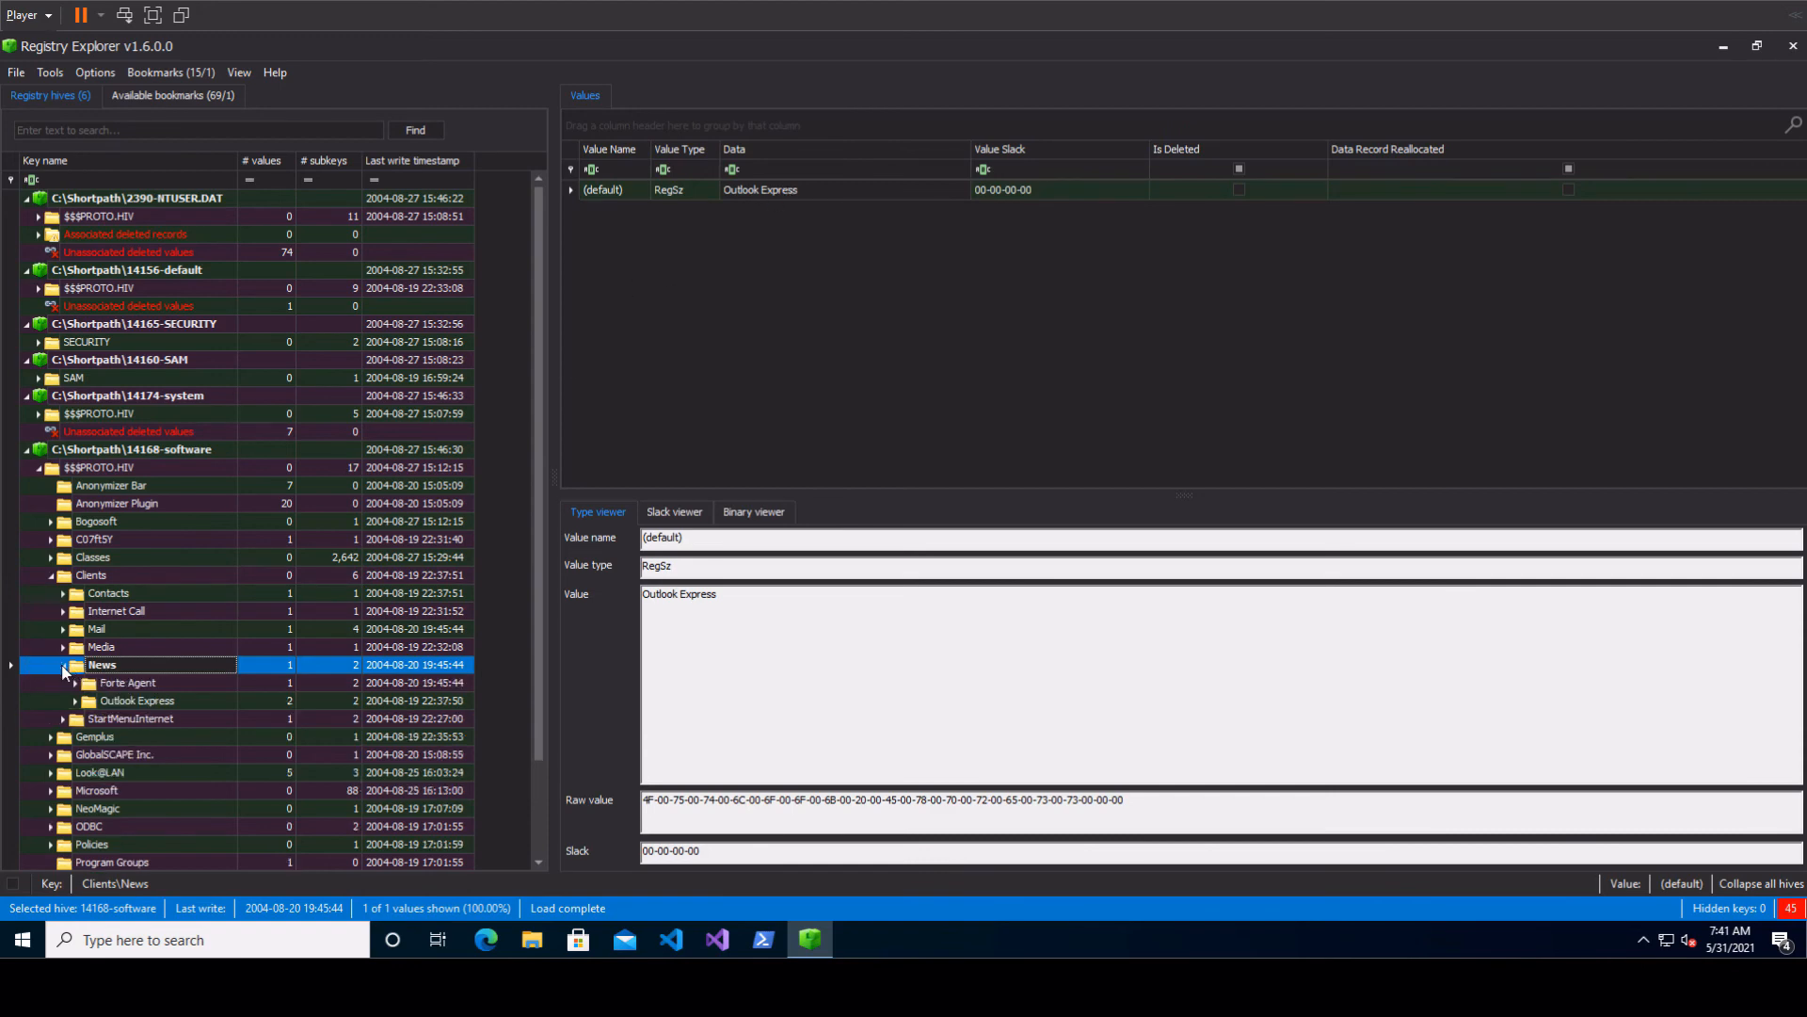
click(136, 685)
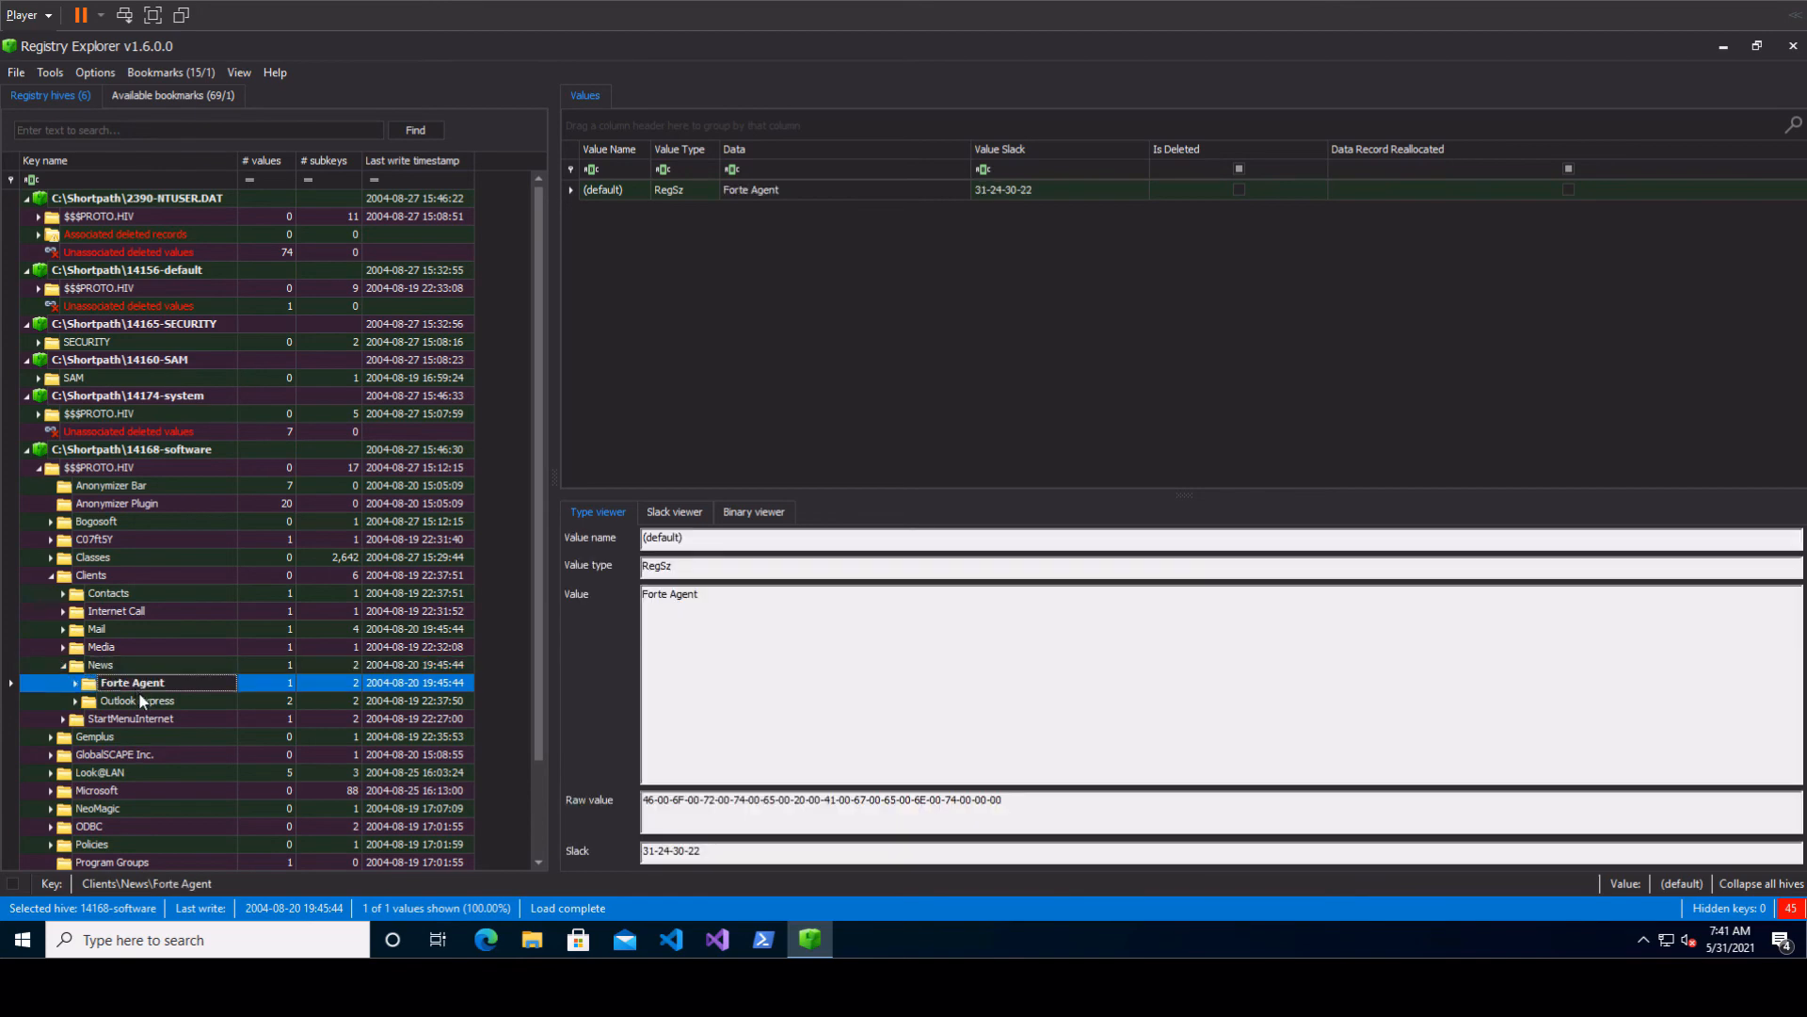
click(76, 683)
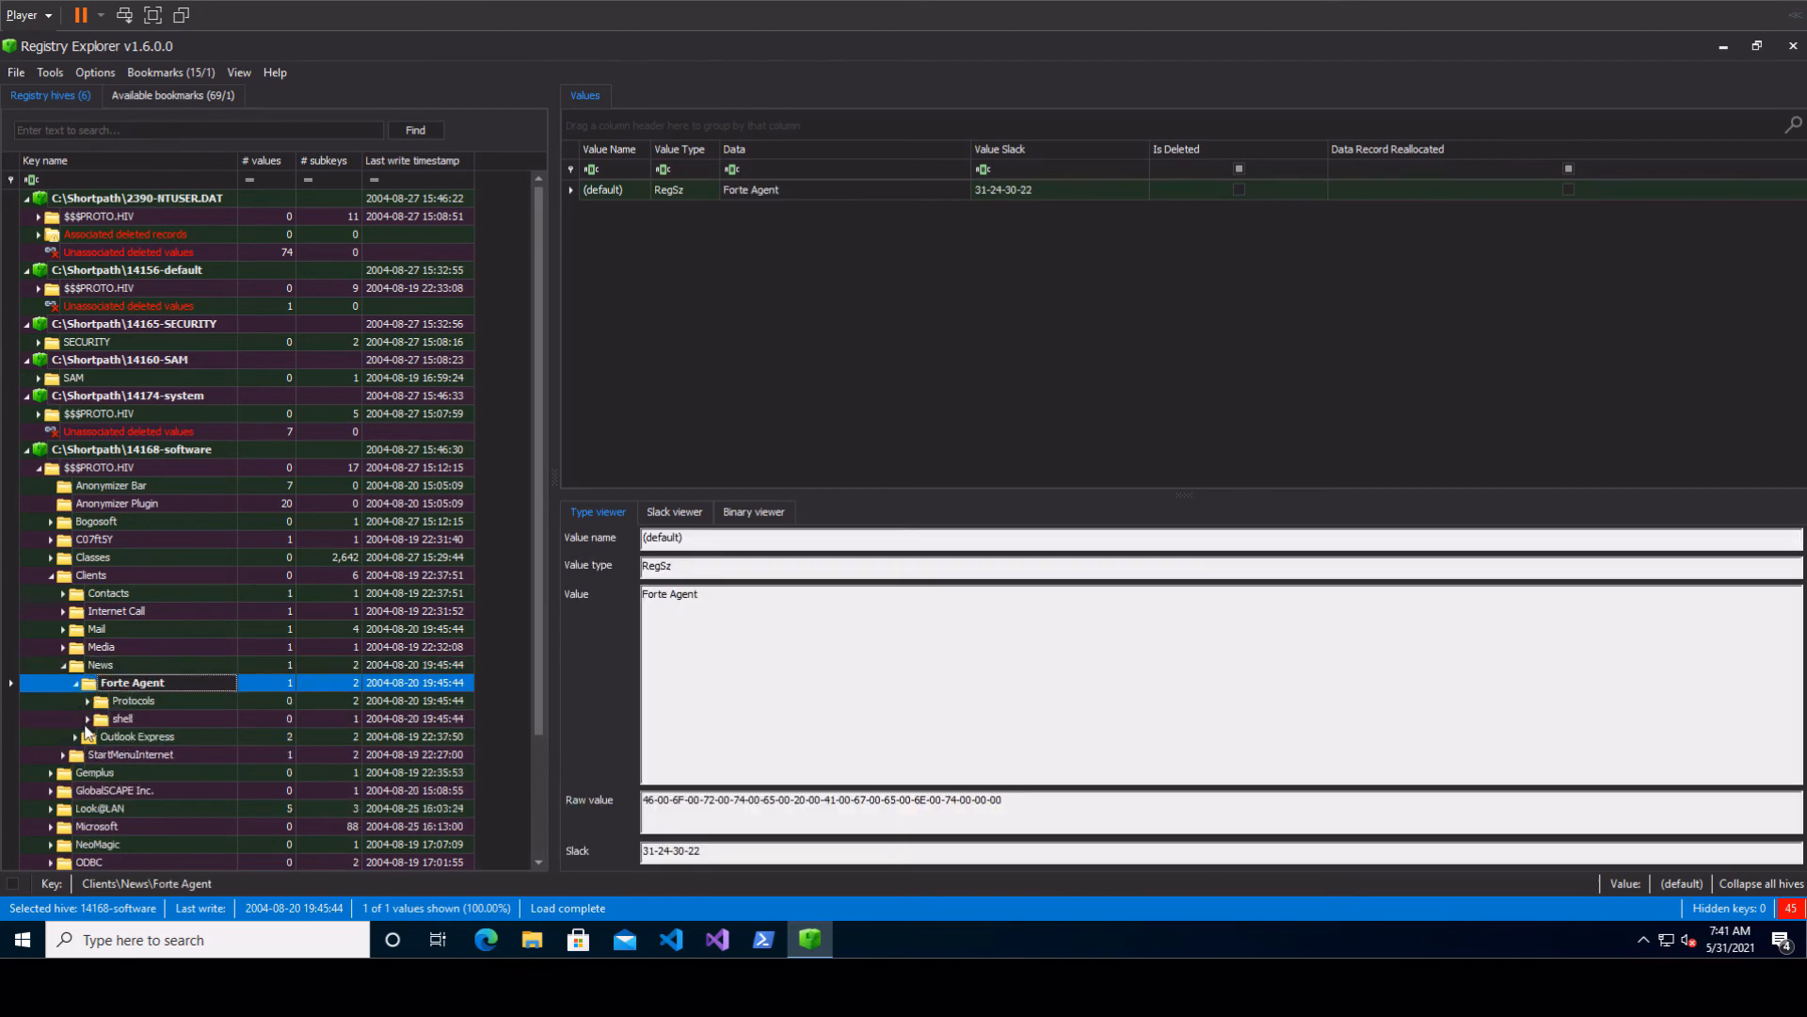
click(75, 737)
scroll(137, 715, down, 1)
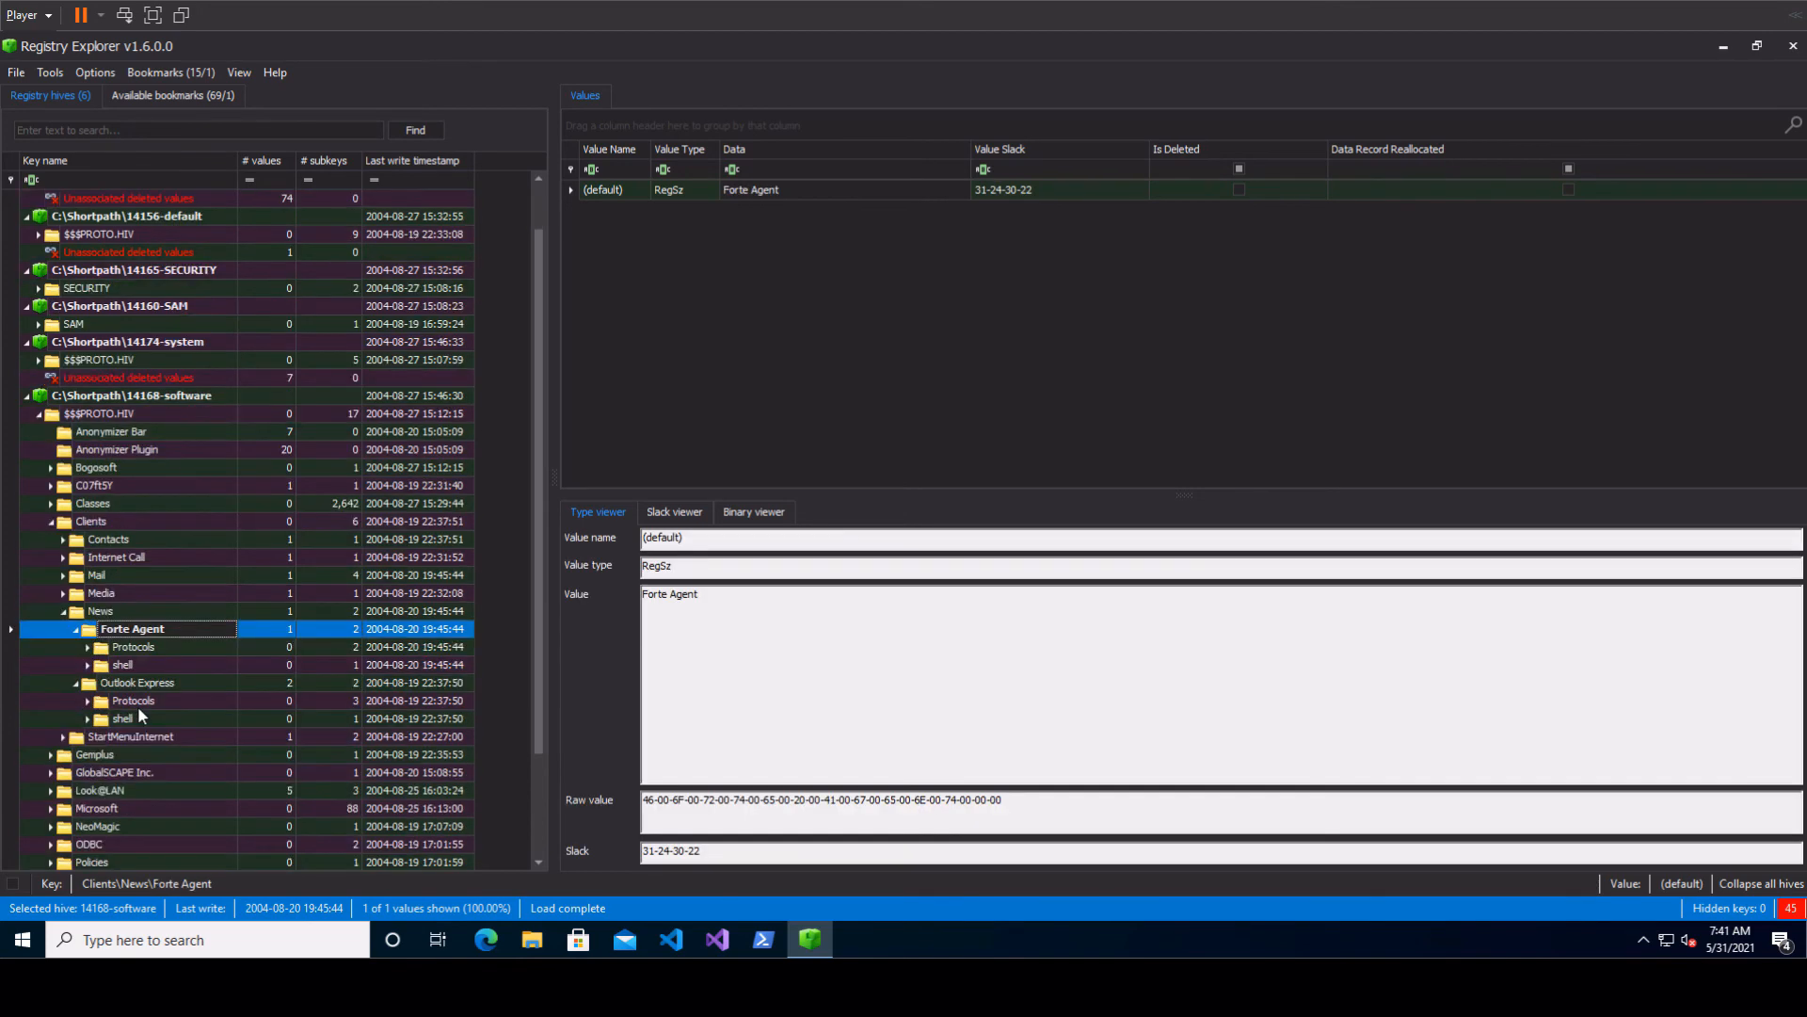
- Expand Forte Agent's Protocols key and view the values of its news subkey and that subkey's DefaultIcon
click(133, 647)
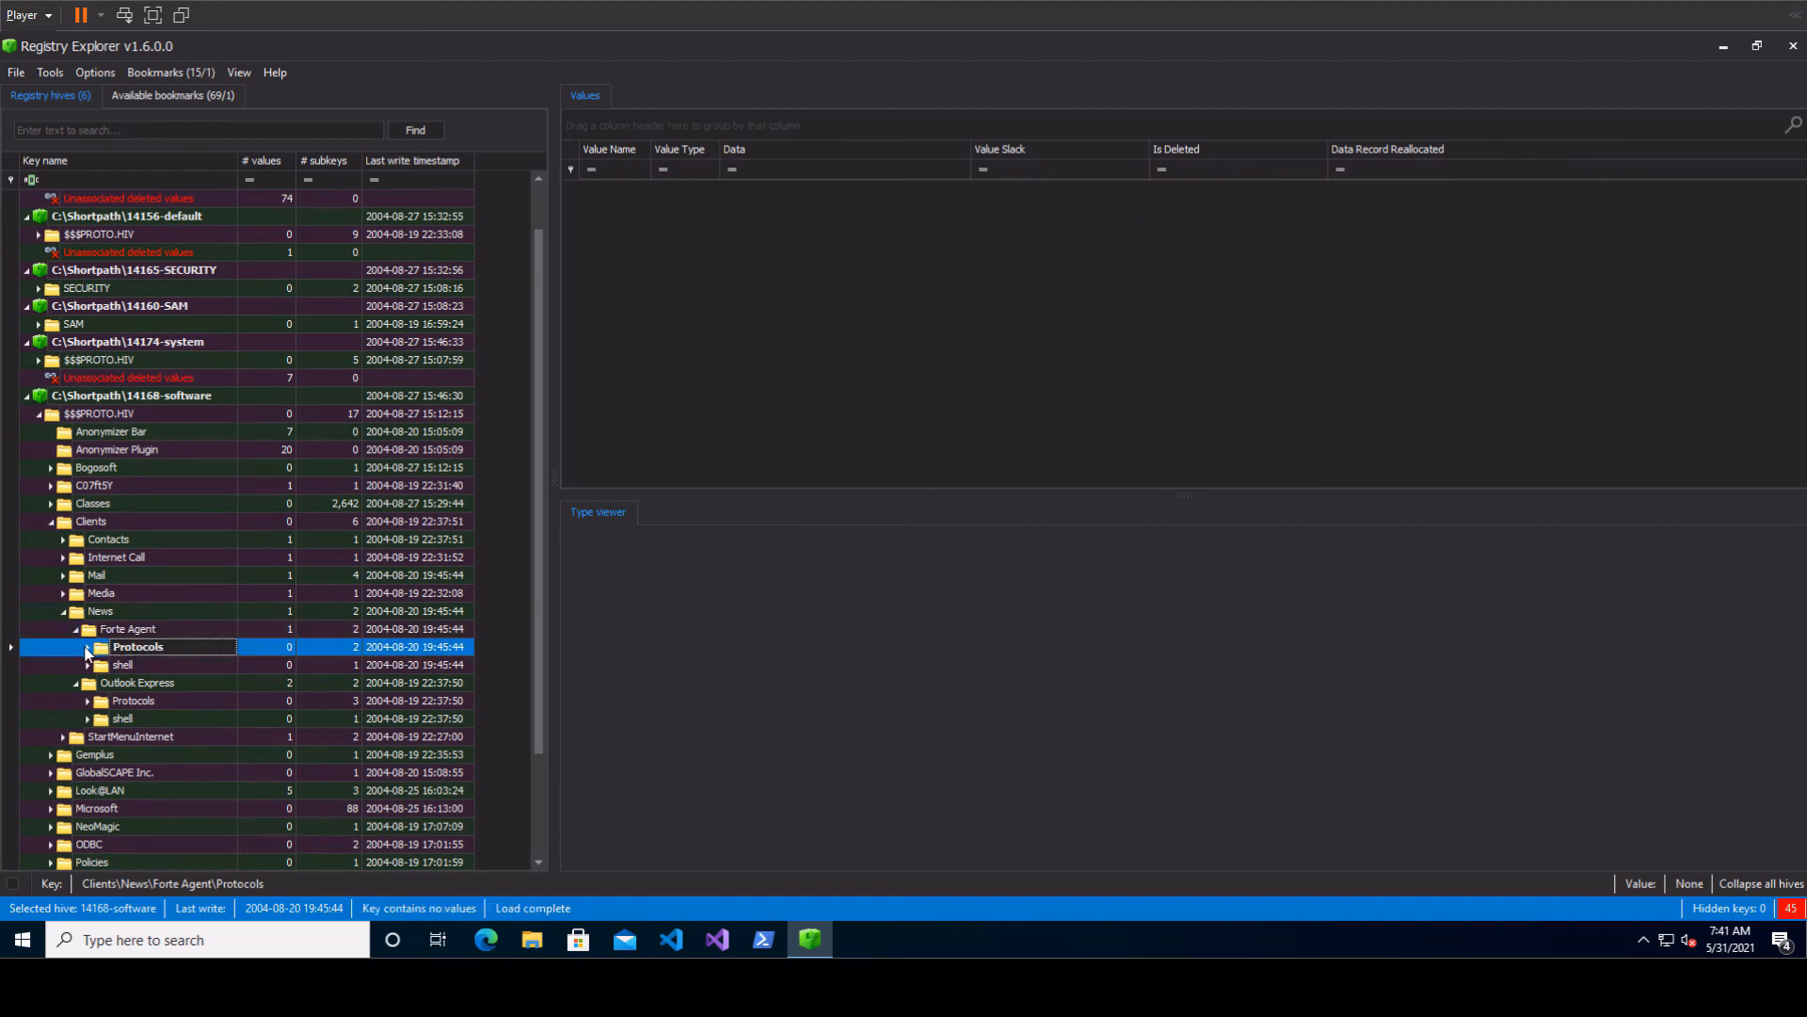
click(88, 648)
click(110, 665)
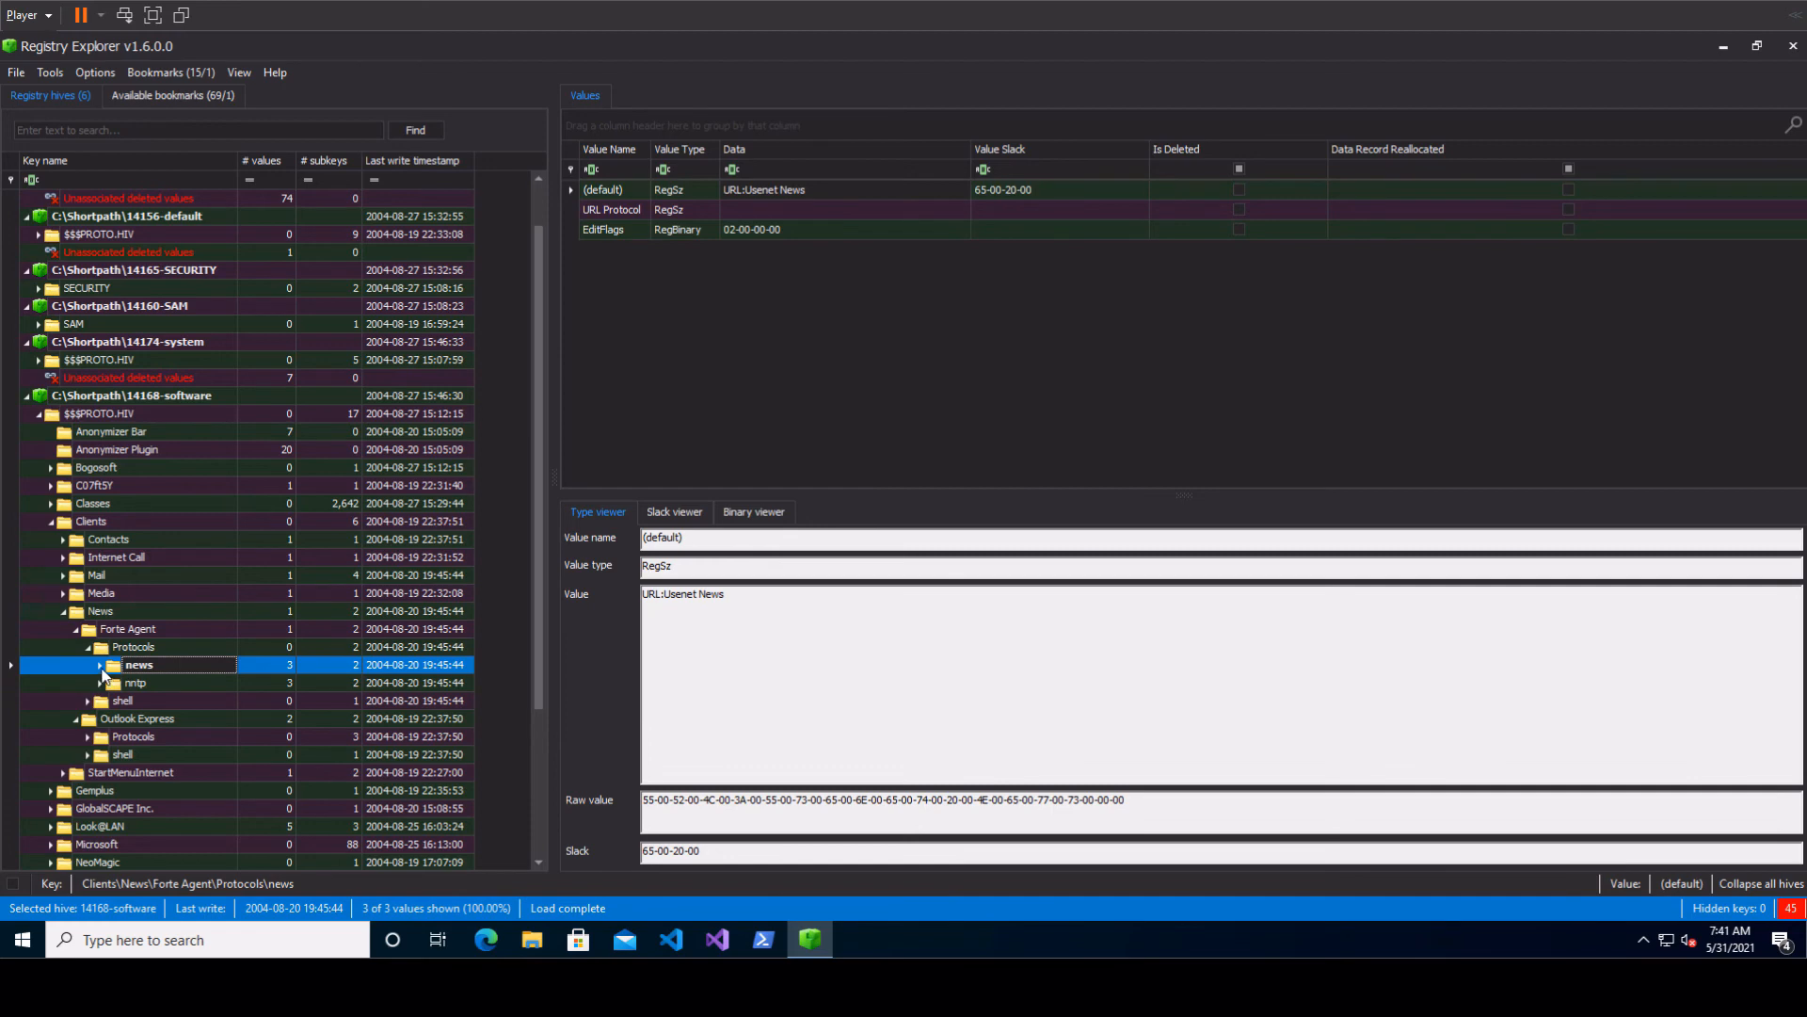
click(100, 666)
click(151, 686)
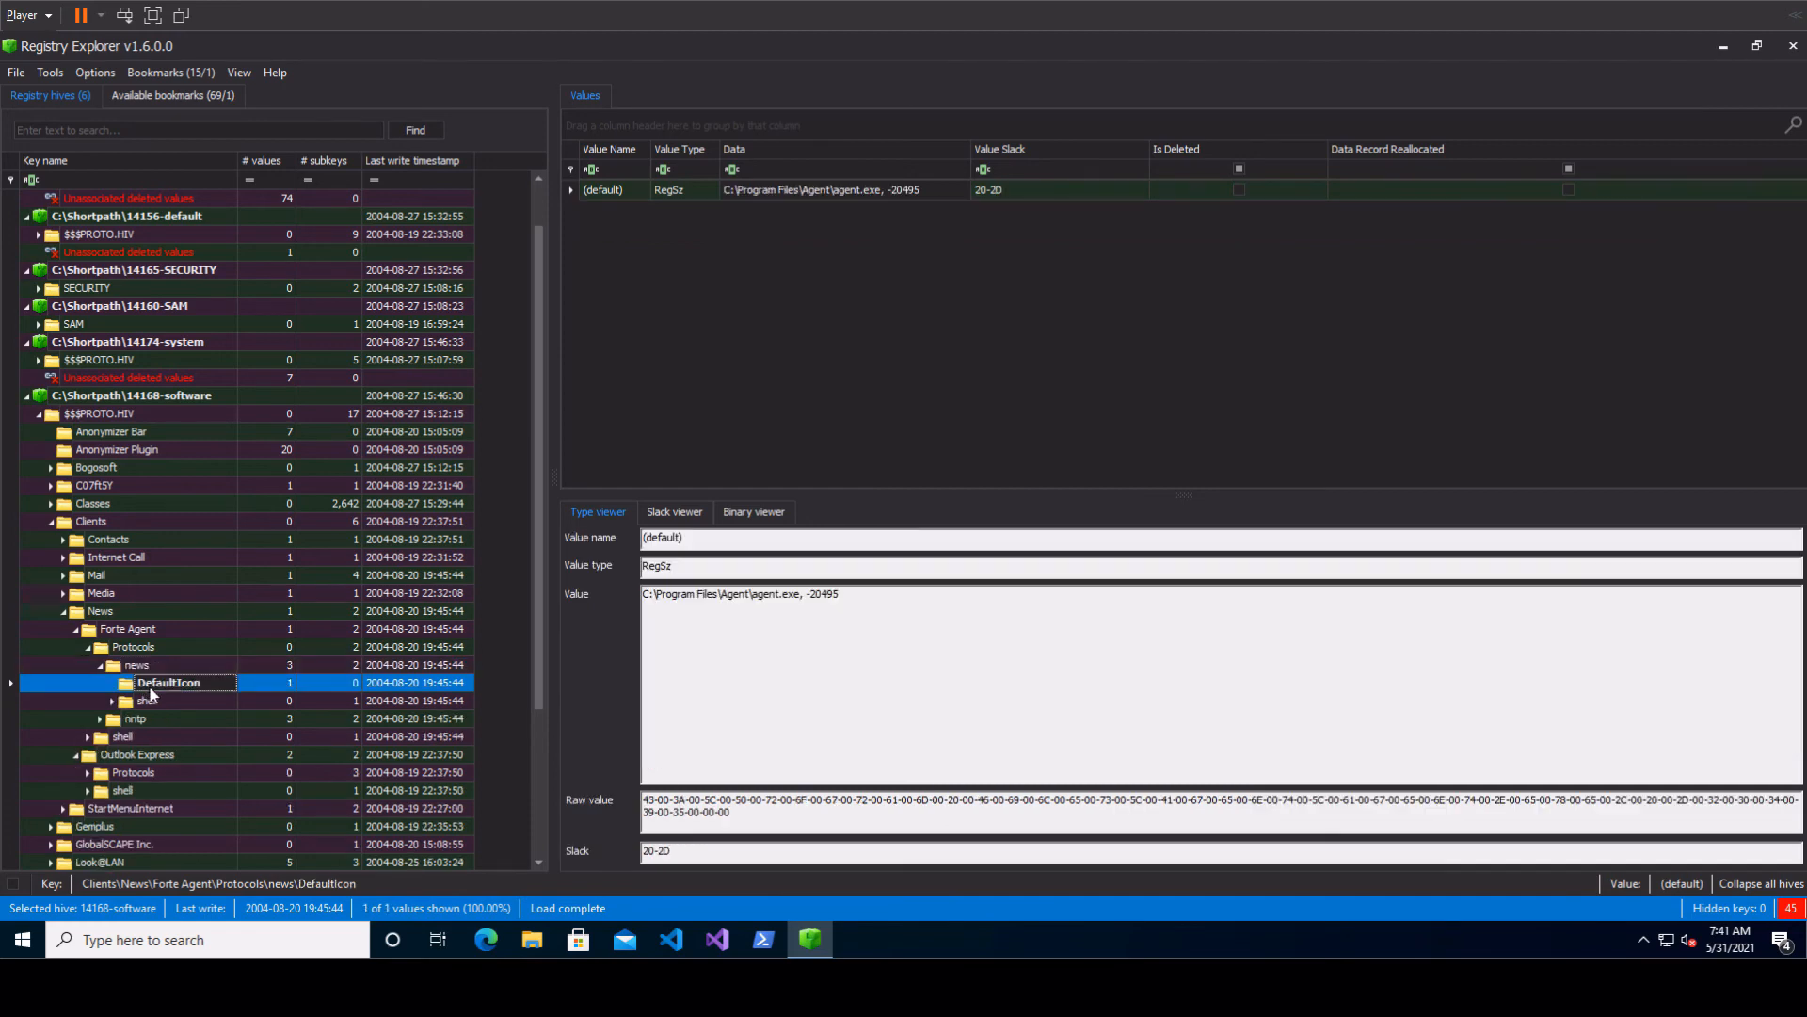
- Inspect the open key under the news protocol's shell, and expand the nntp protocol key to view its values
click(112, 701)
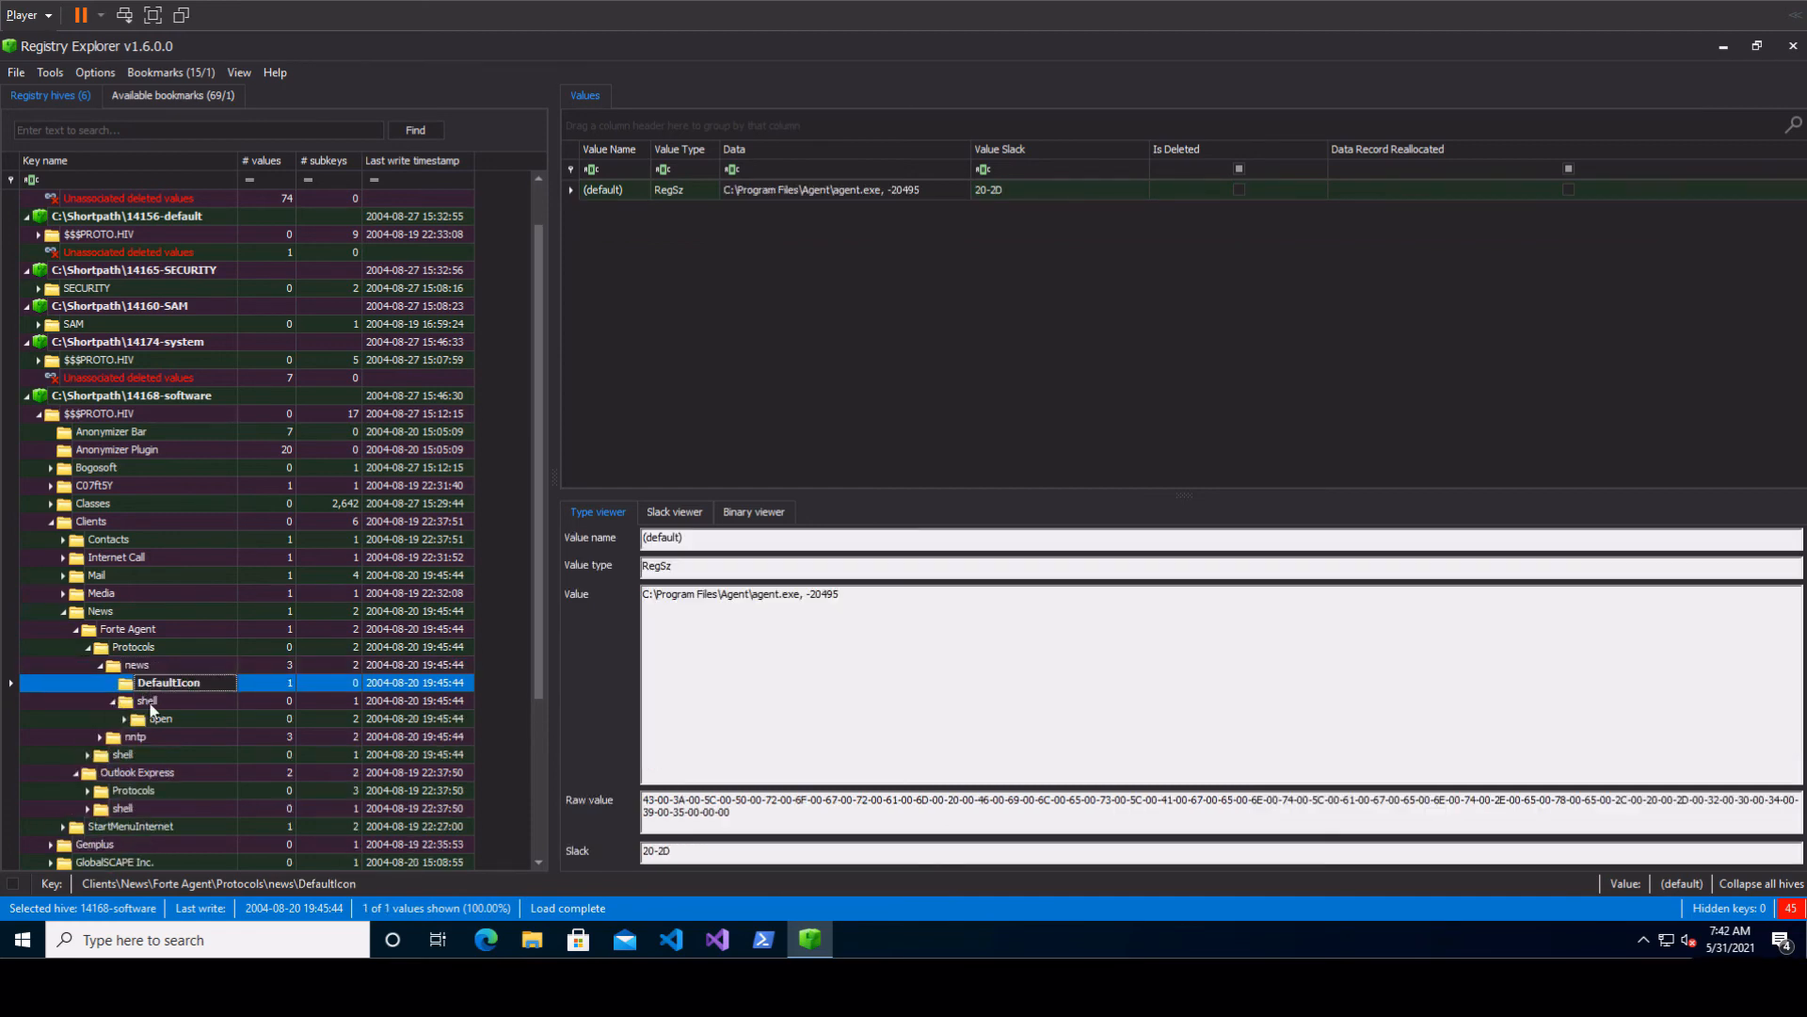
click(156, 718)
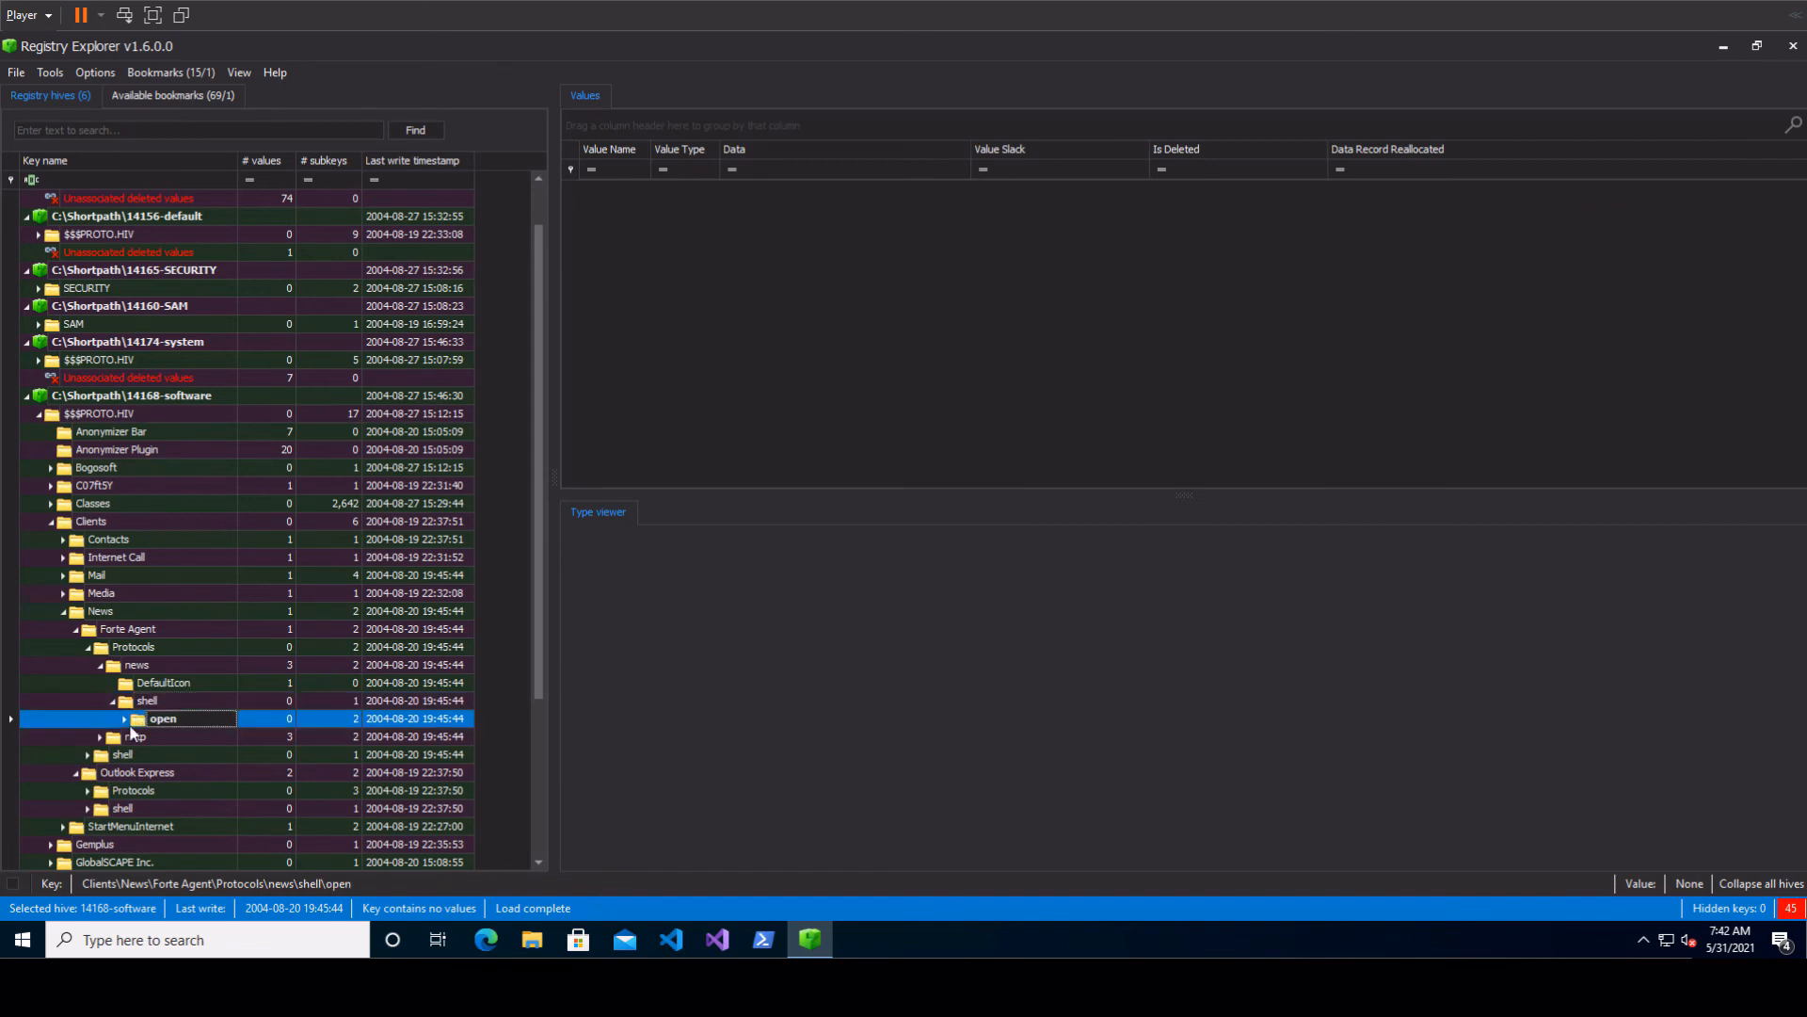
click(101, 736)
click(151, 735)
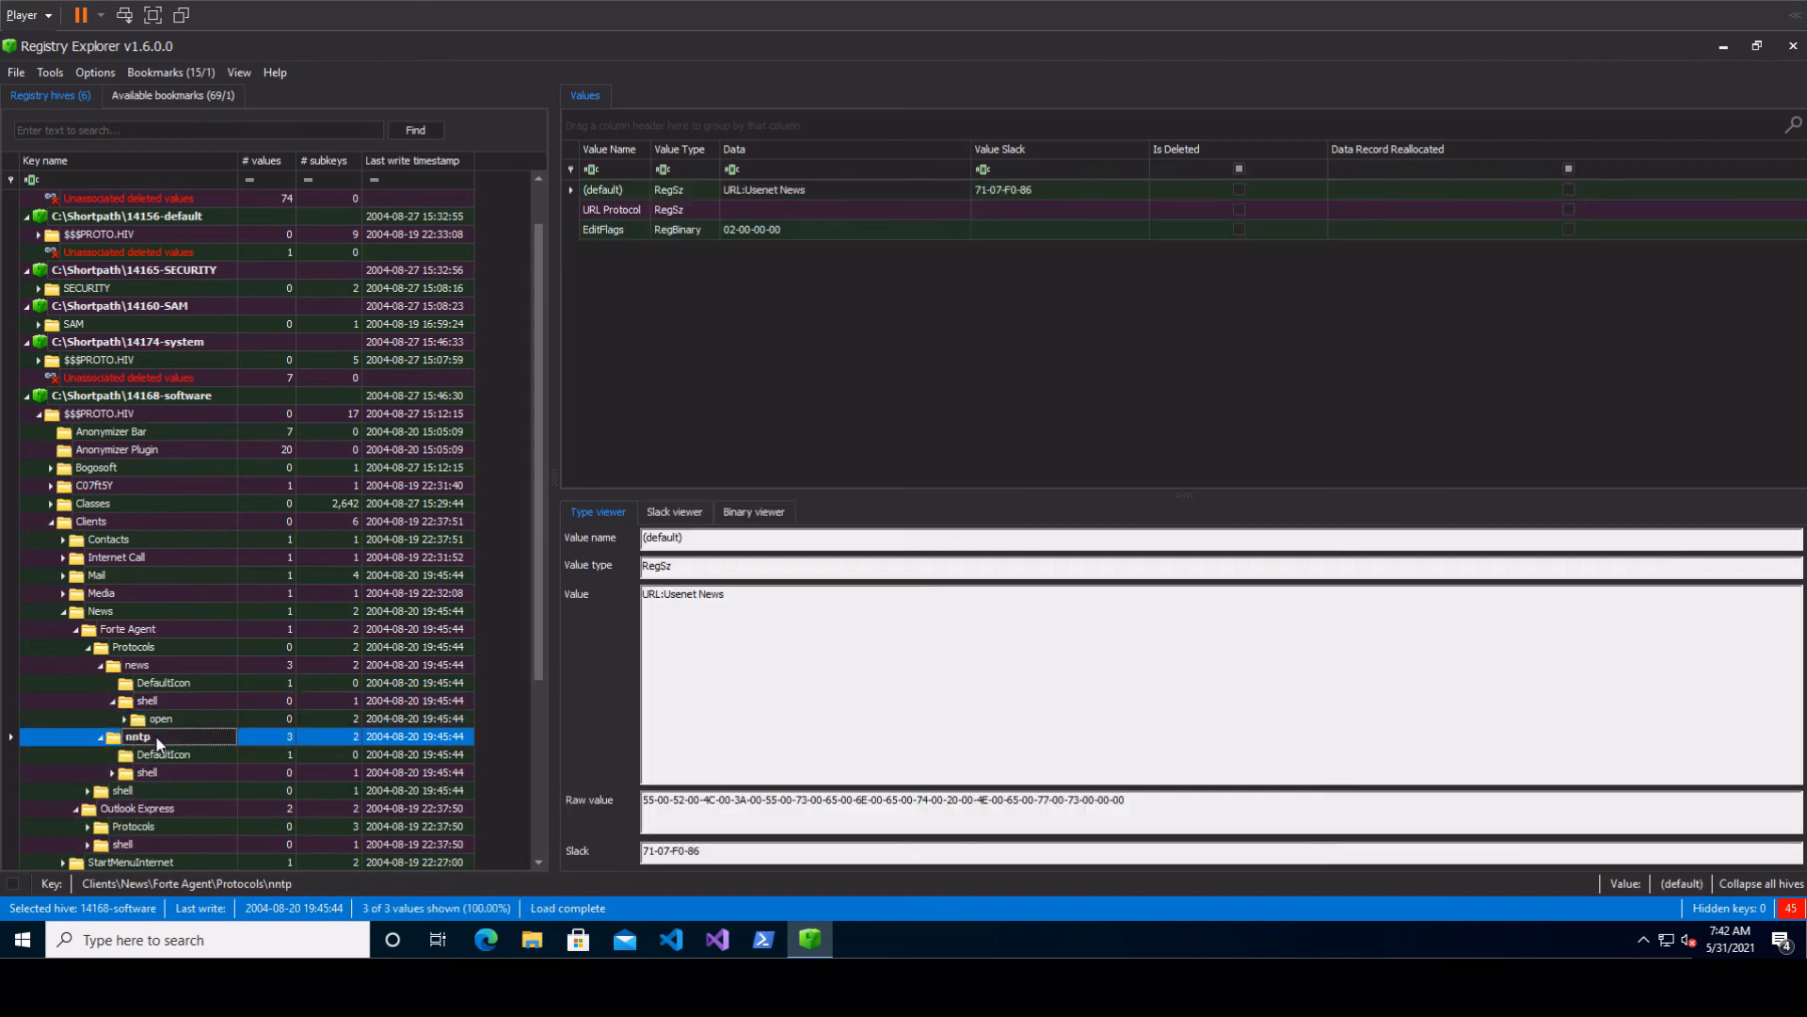
- Inspect the default value, DefaultIcon and shell open key of Forte Agent's nntp protocol, and return to the nntp key
click(763, 189)
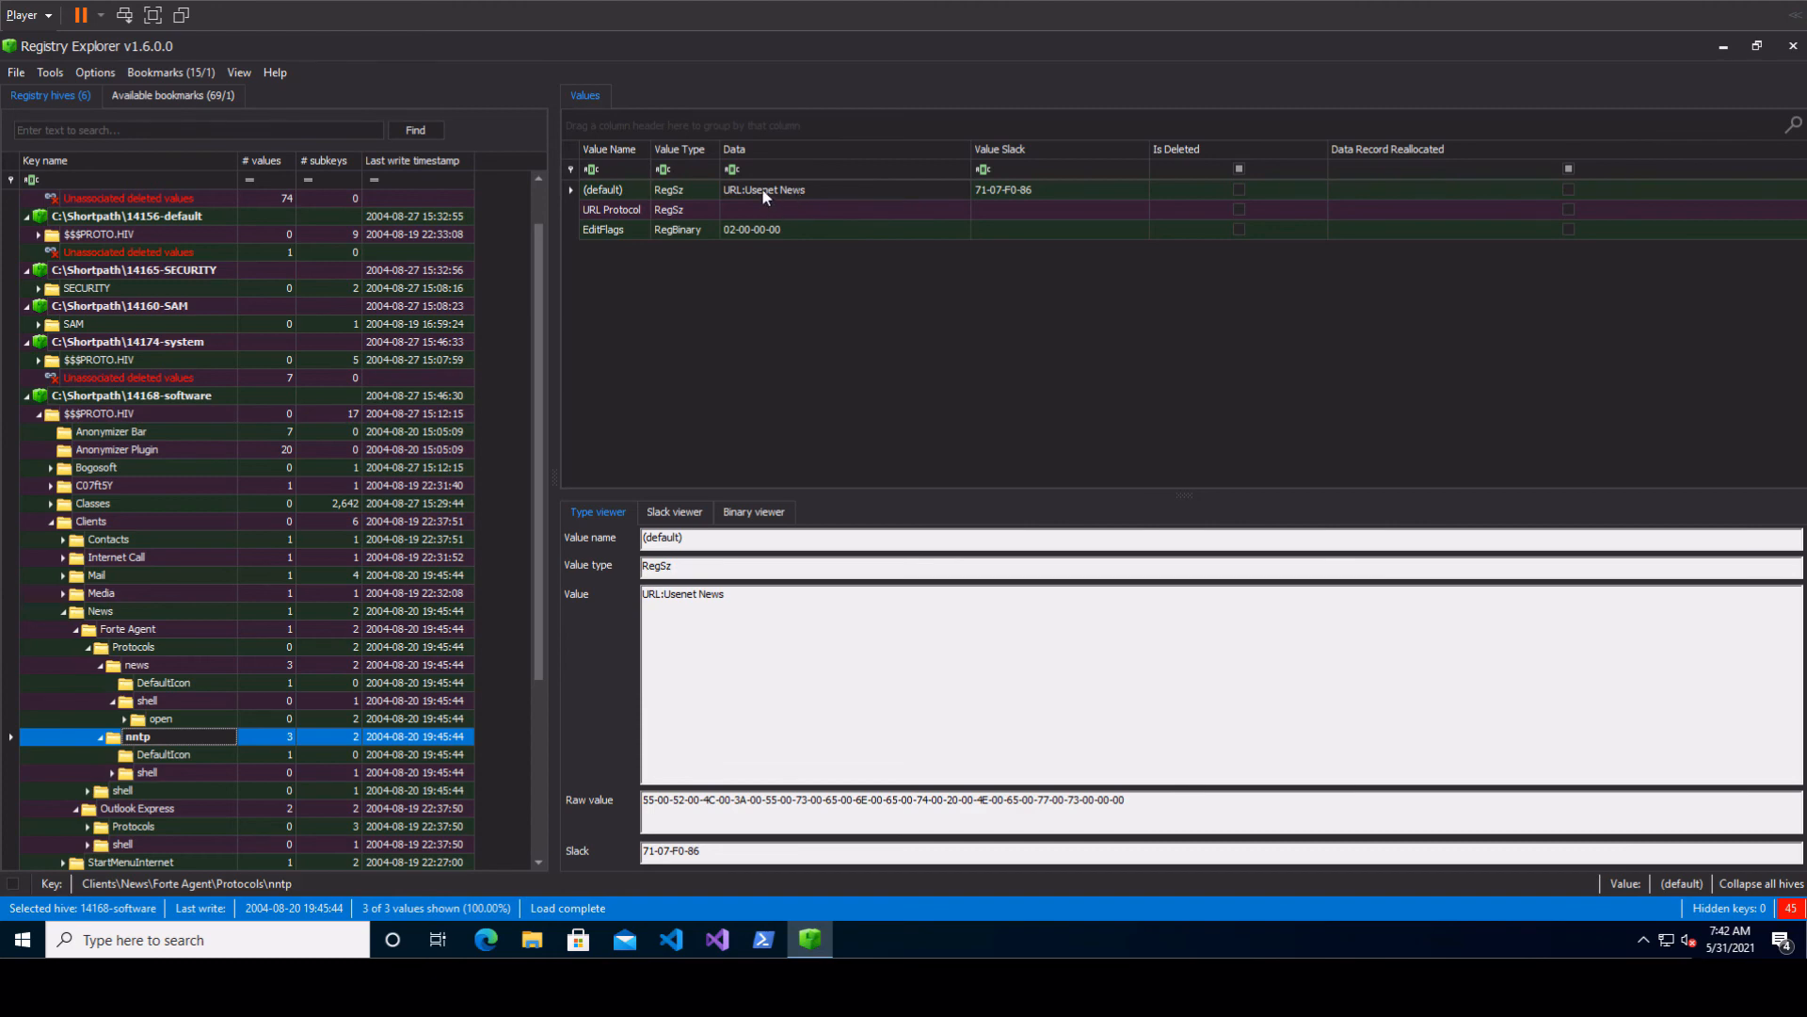
click(155, 755)
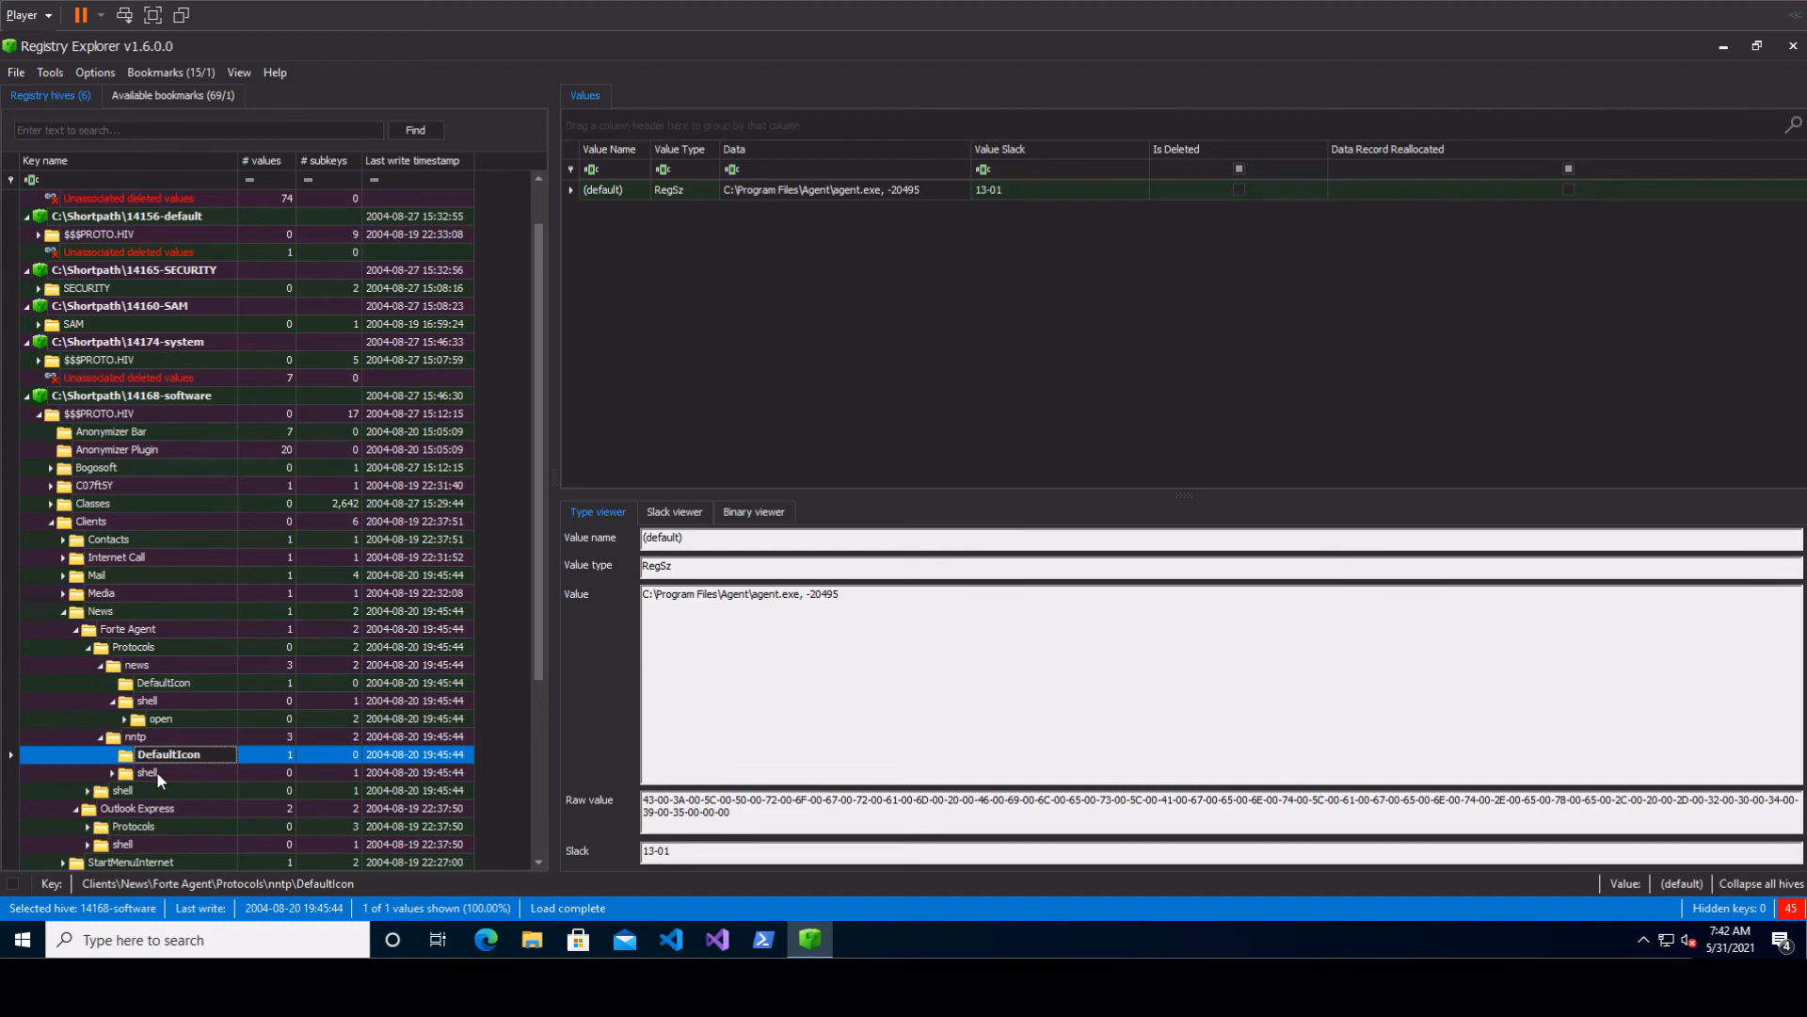
click(150, 772)
click(112, 772)
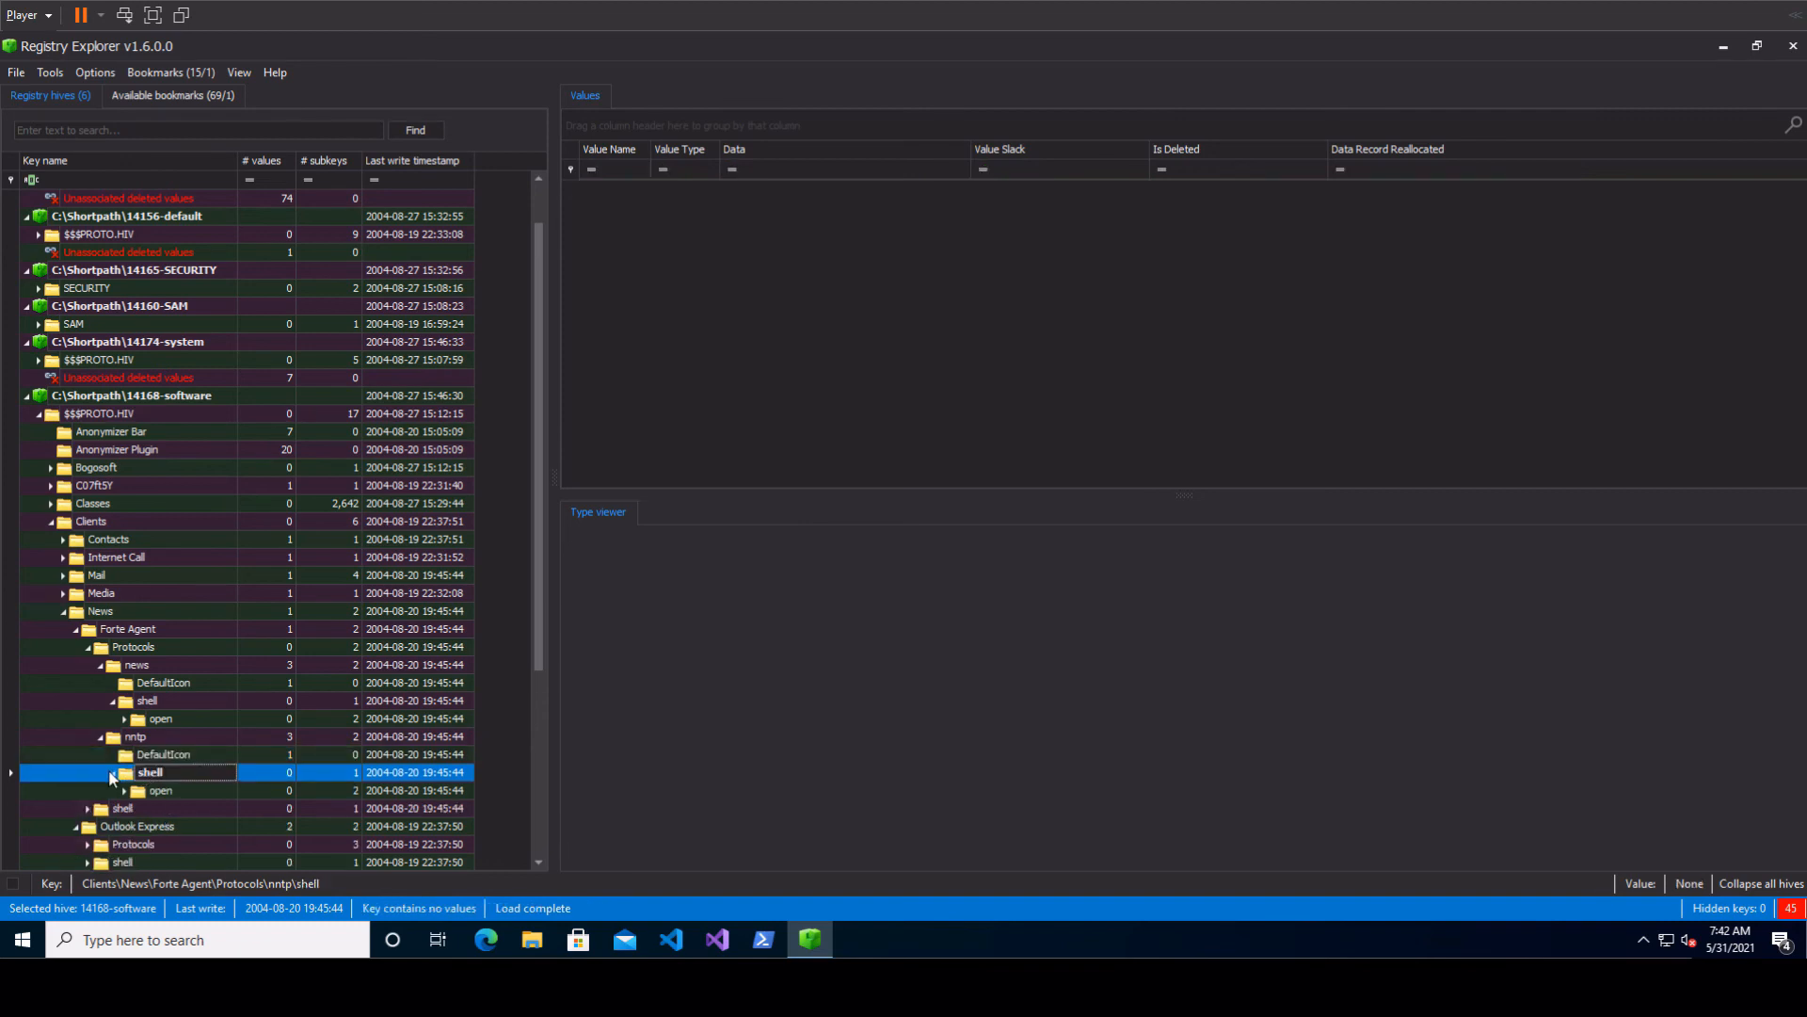
click(155, 789)
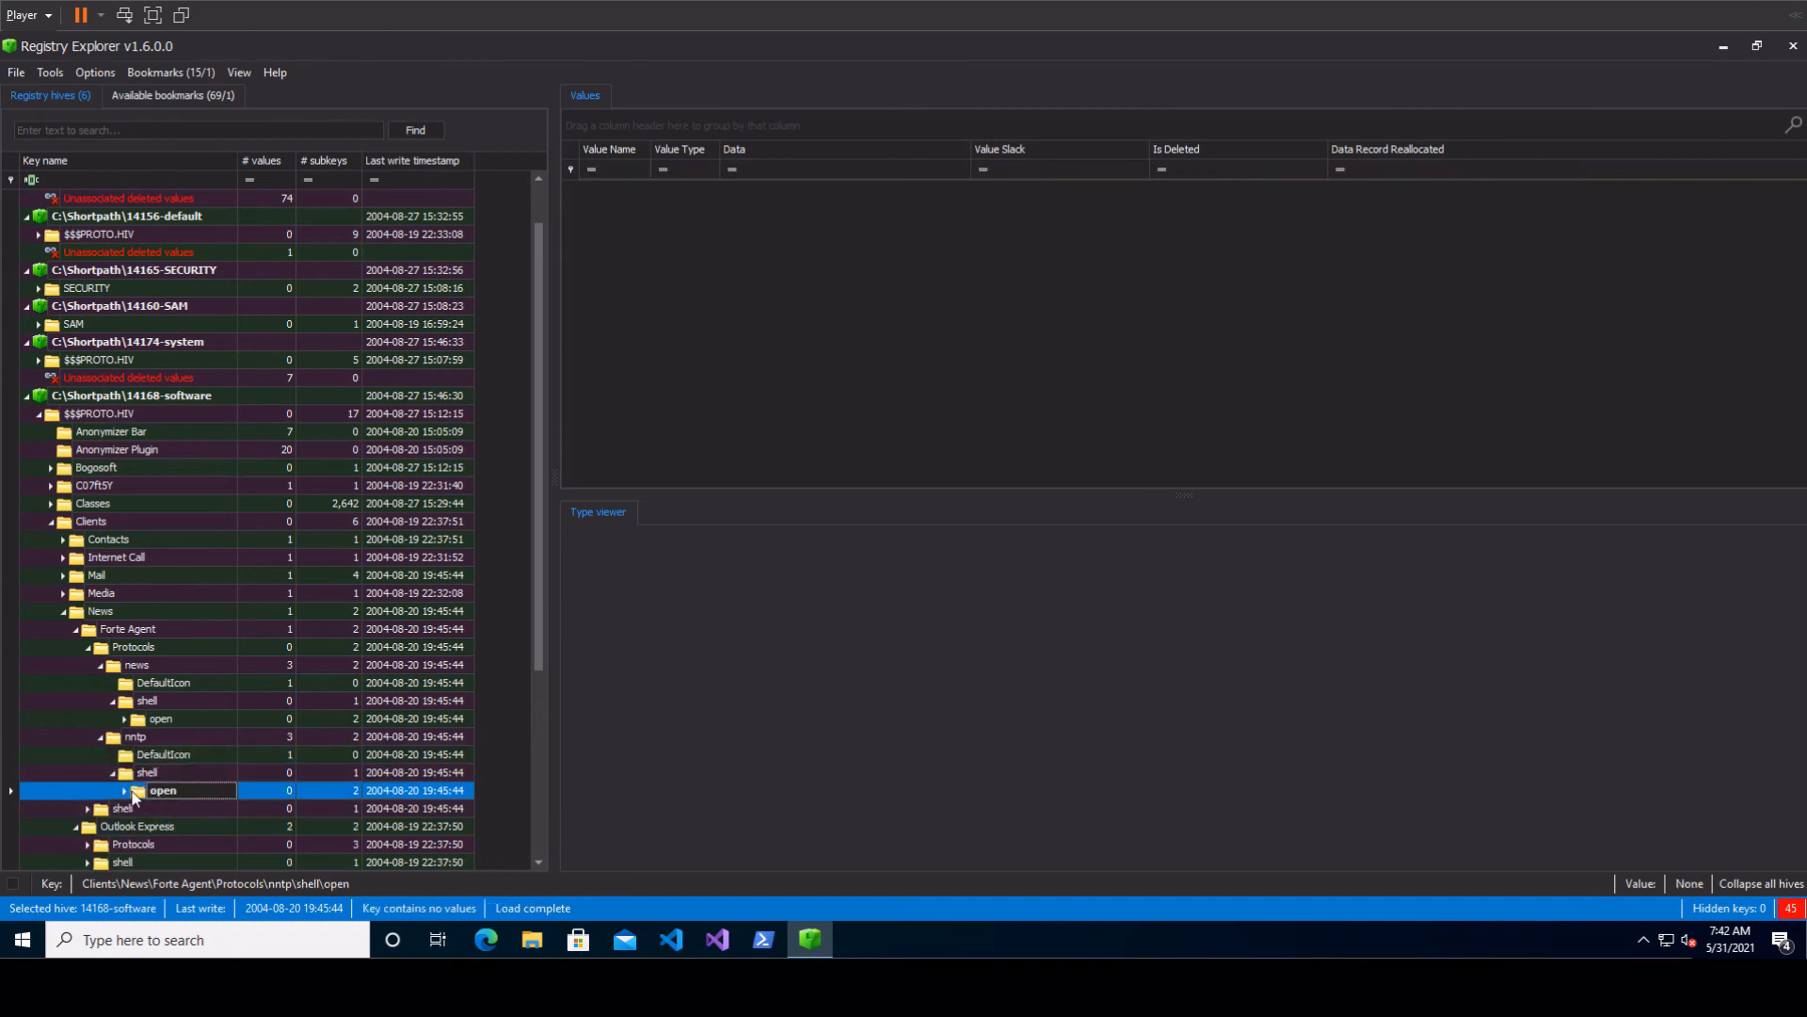
click(148, 737)
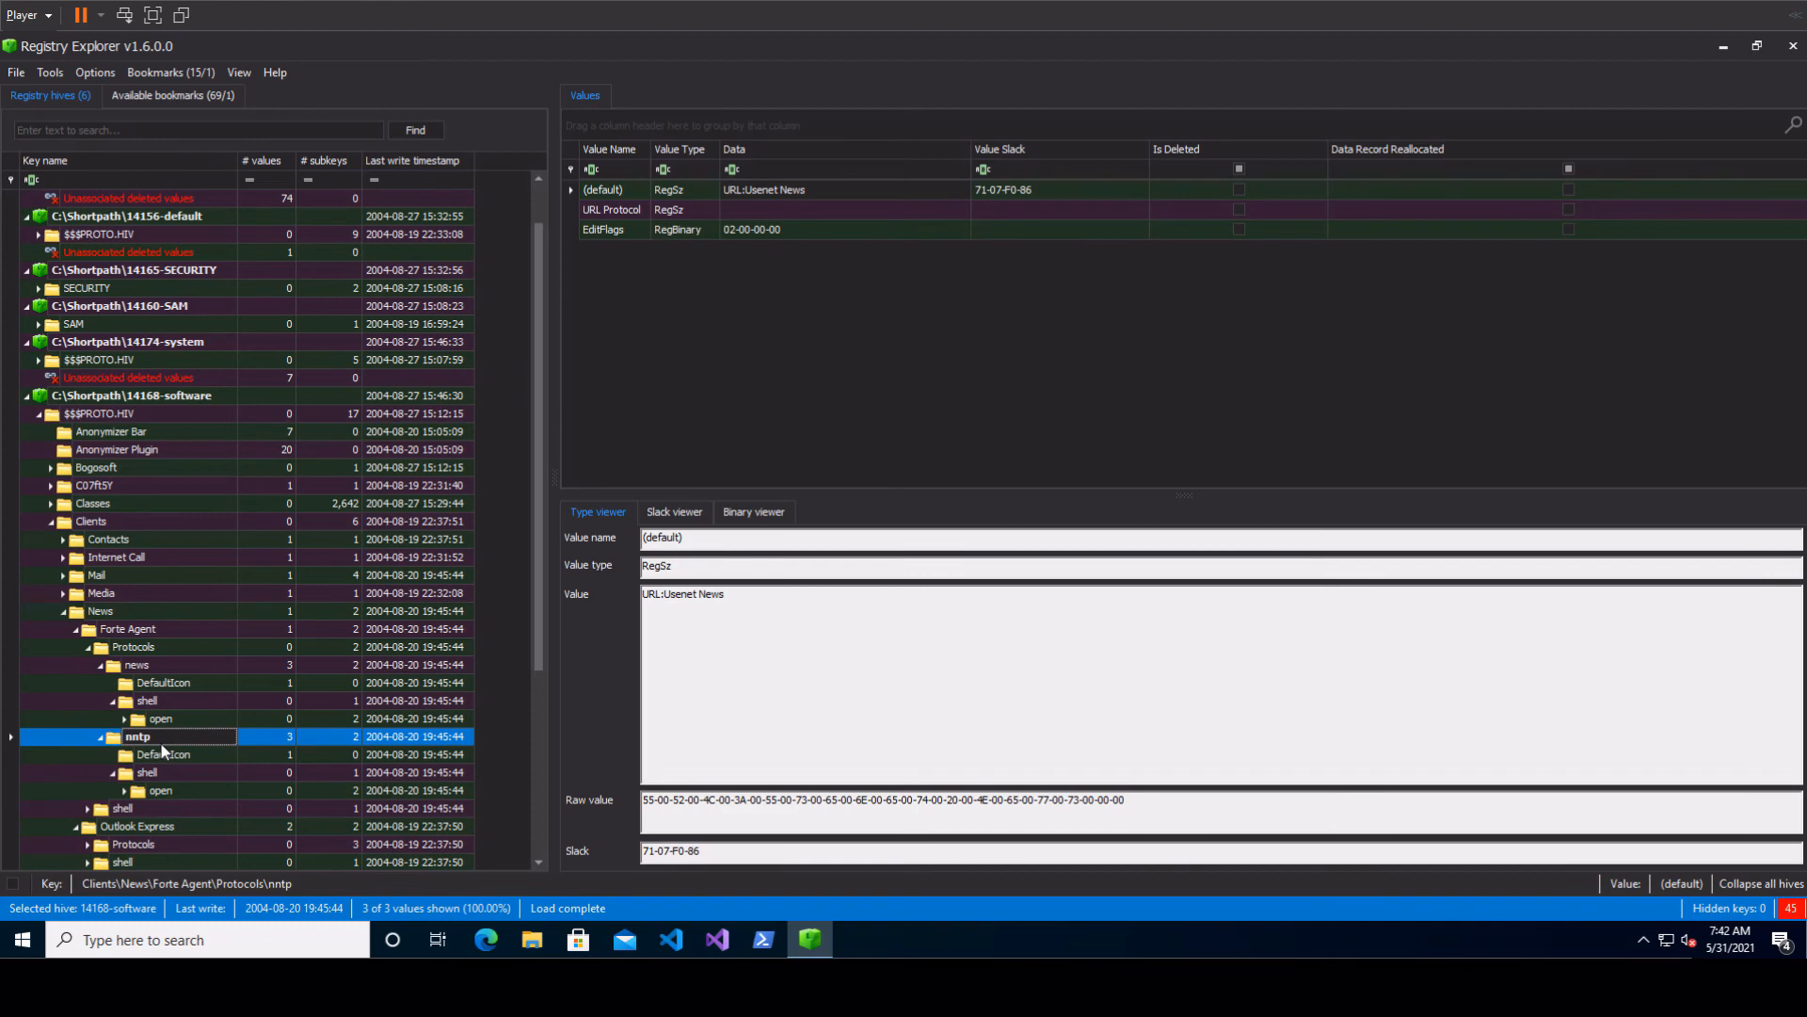
- Expand the Outlook Express Protocols key and view the values of its nntp subkey
scroll(161, 750, down, 3)
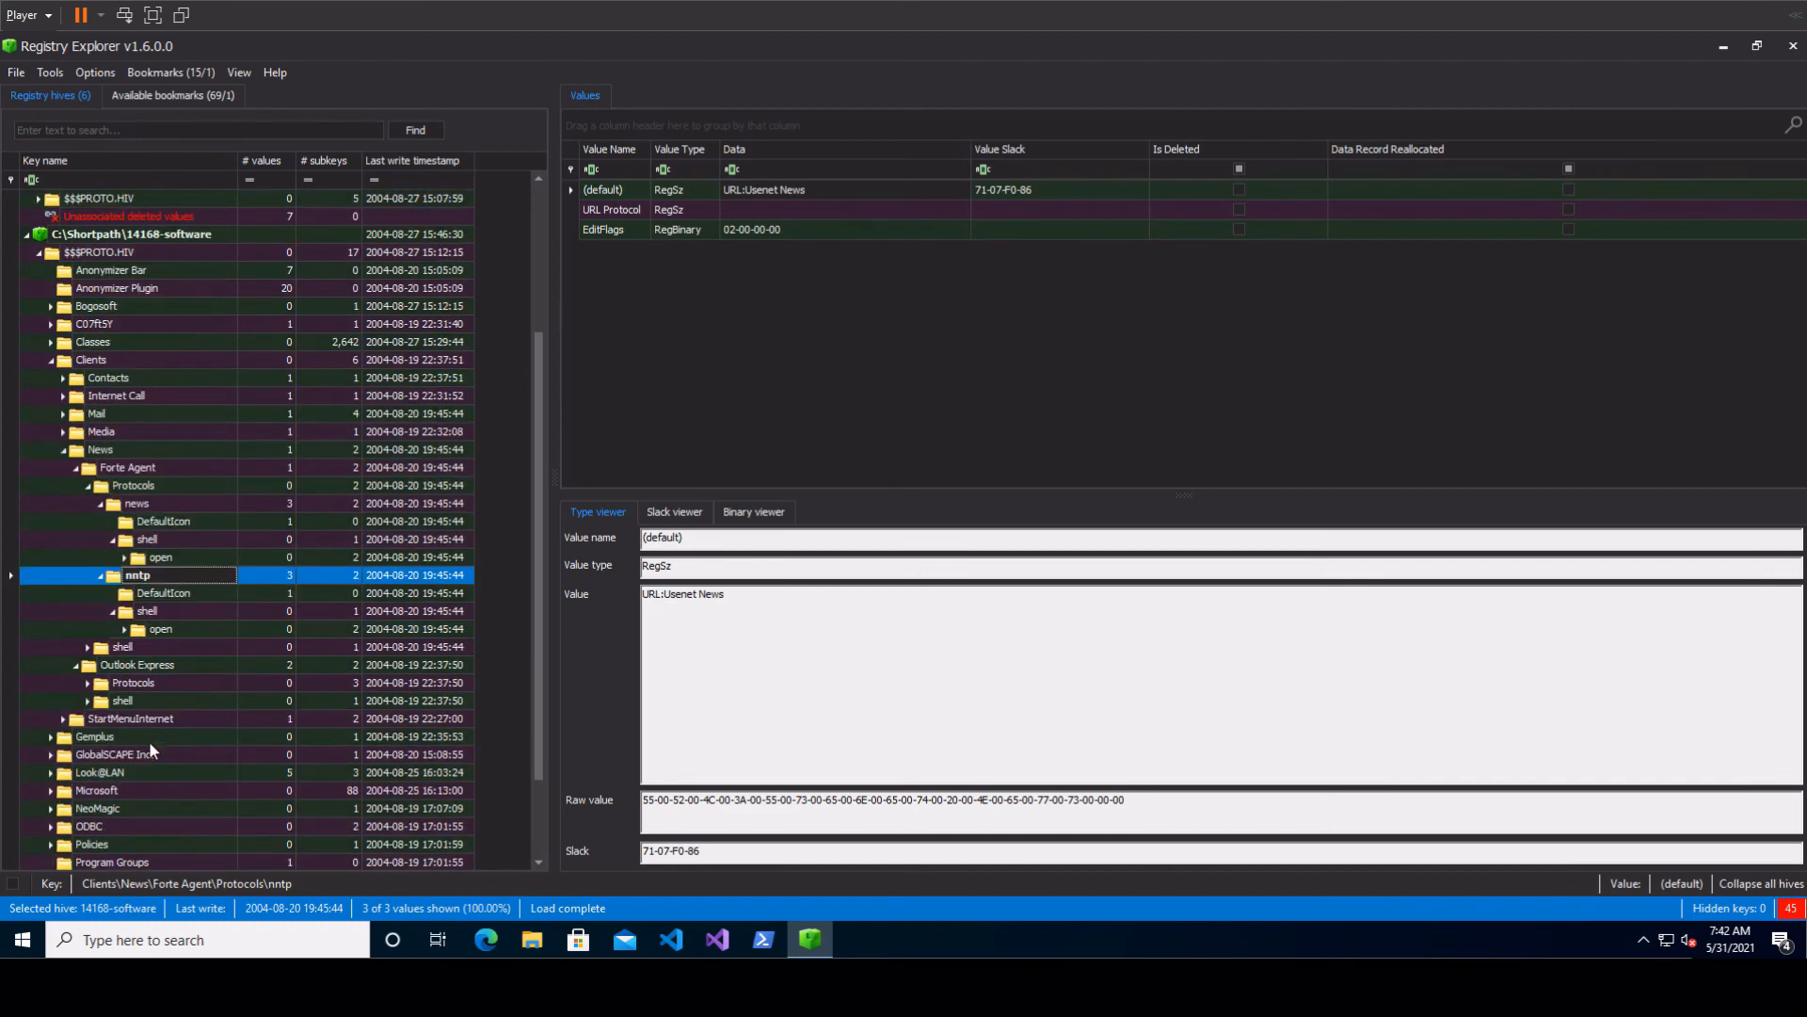
click(88, 682)
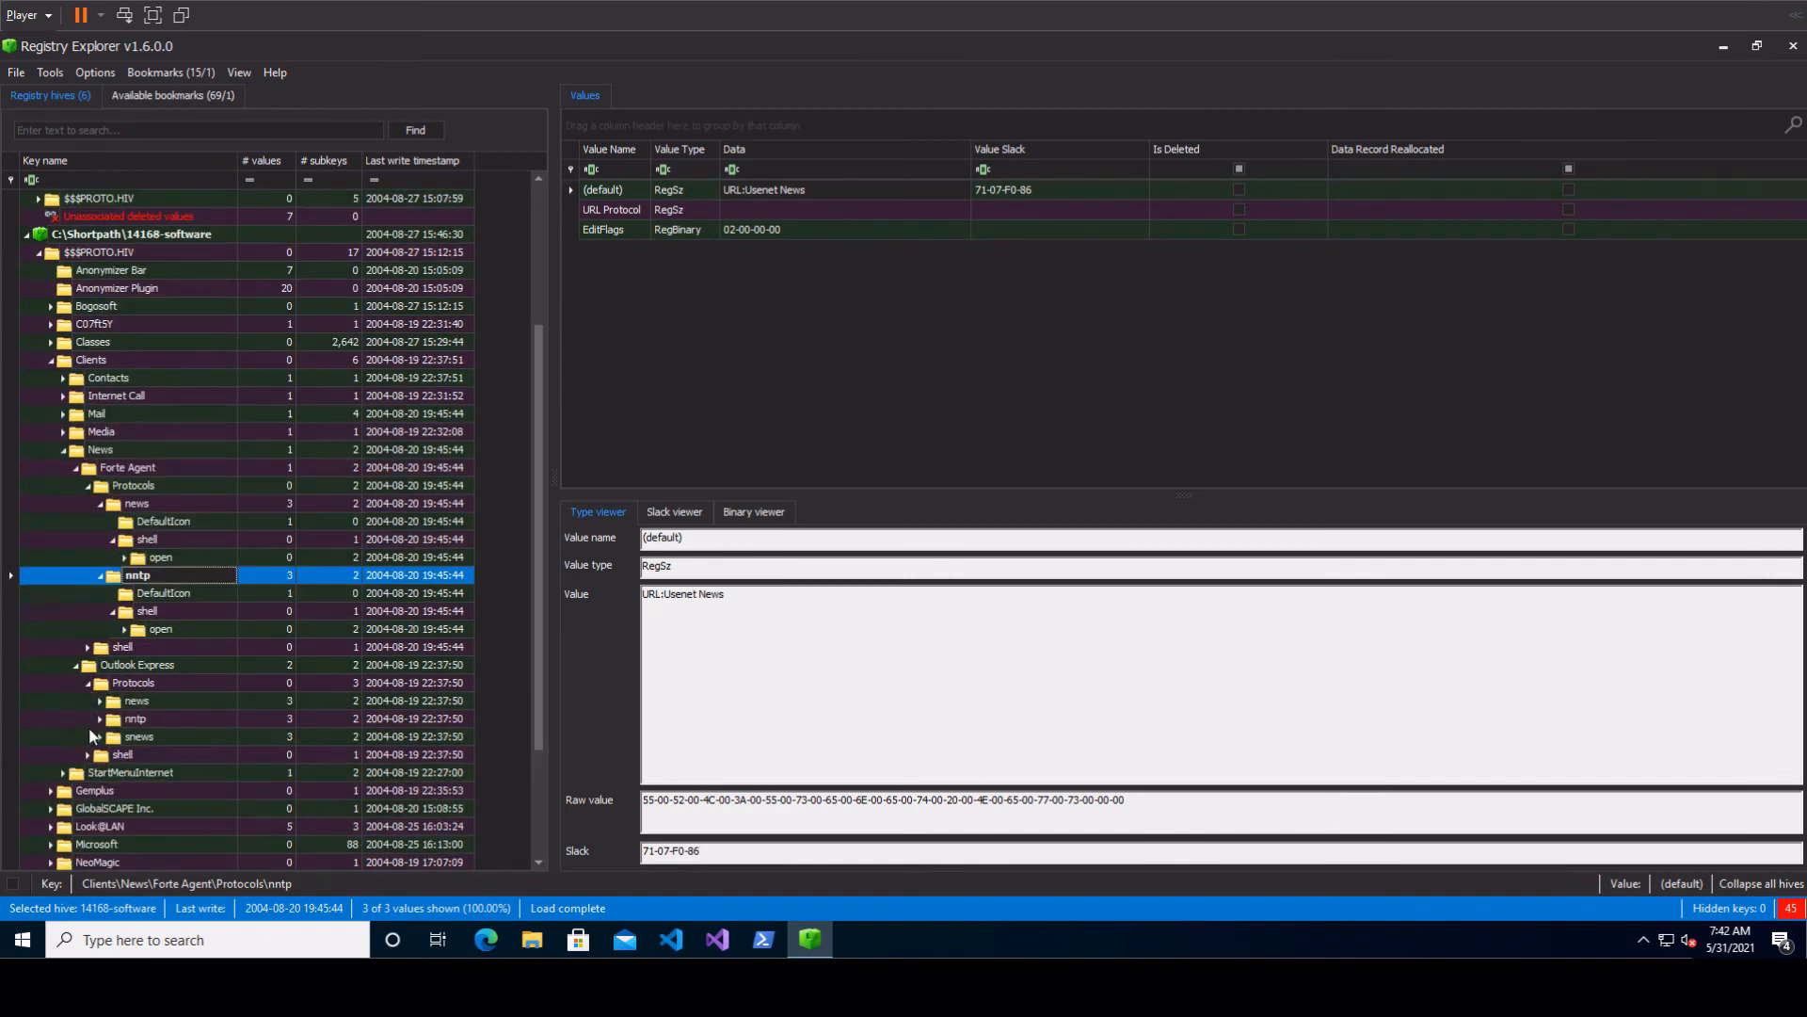
click(181, 720)
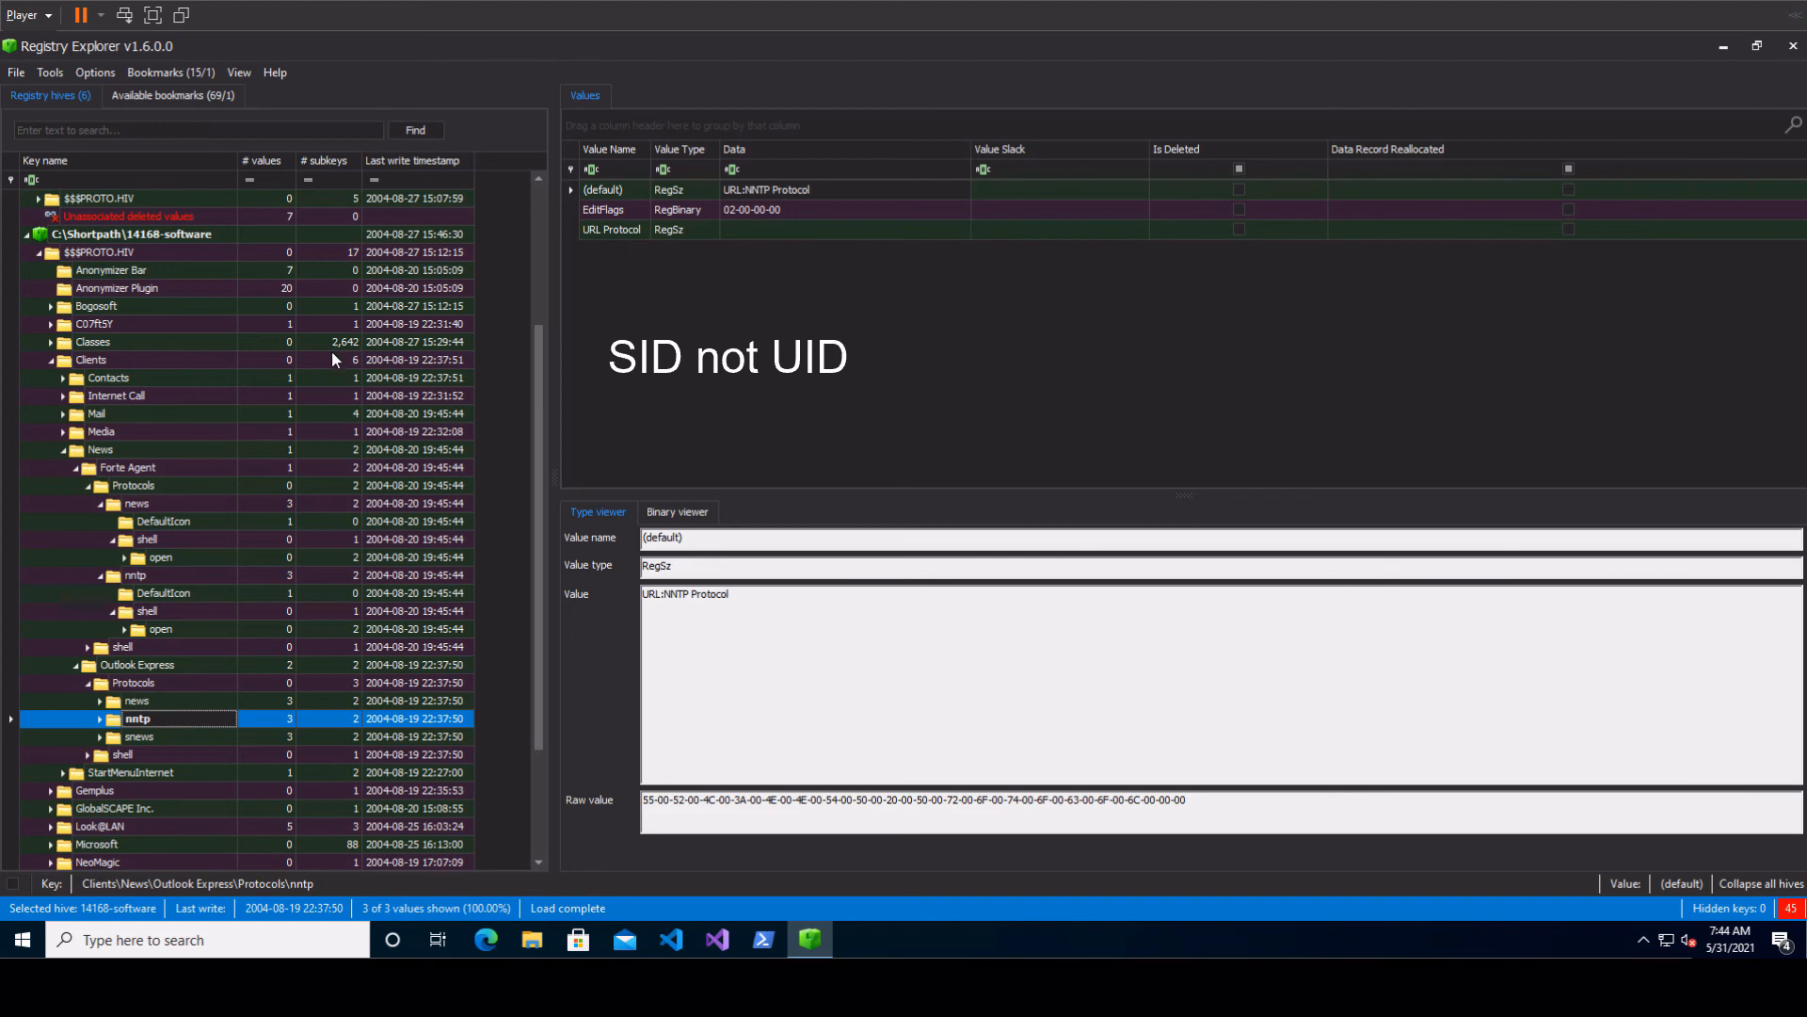
- Go to the root key of the 14168-software hive, open its common ProfileList bookmark and expand the ProfileList key
click(190, 250)
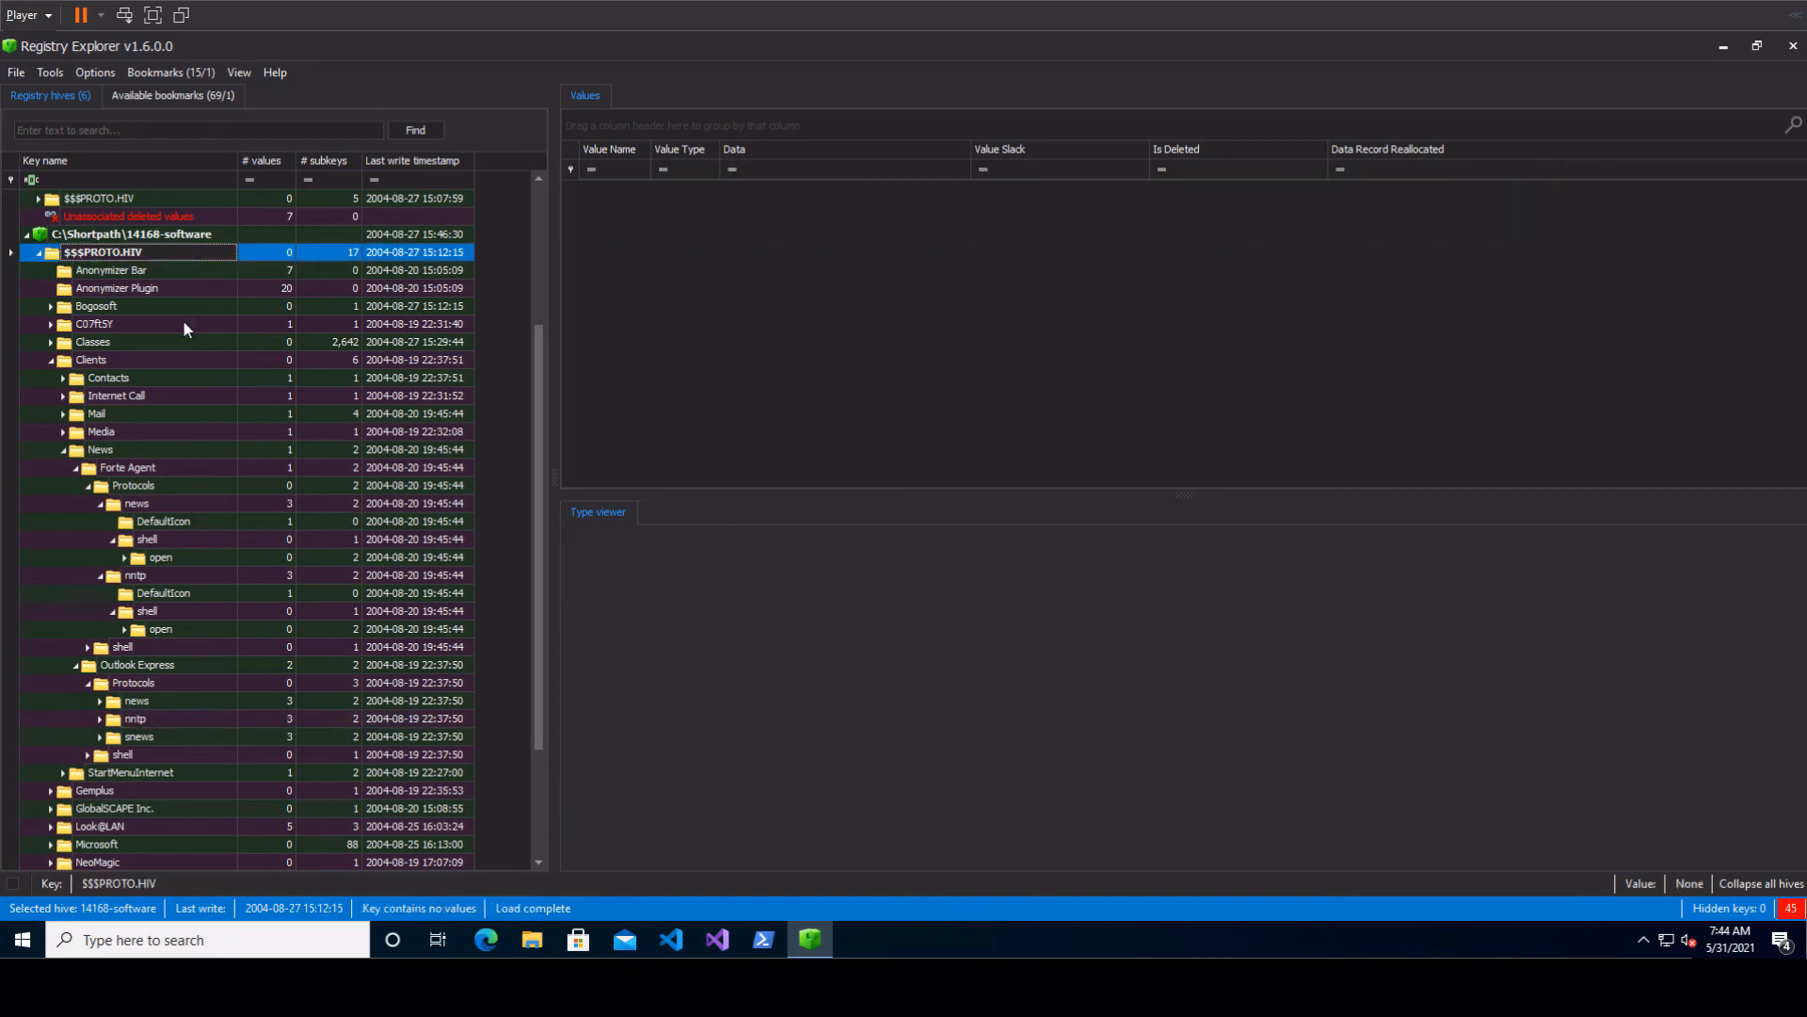
click(178, 74)
mouse_move(308, 98)
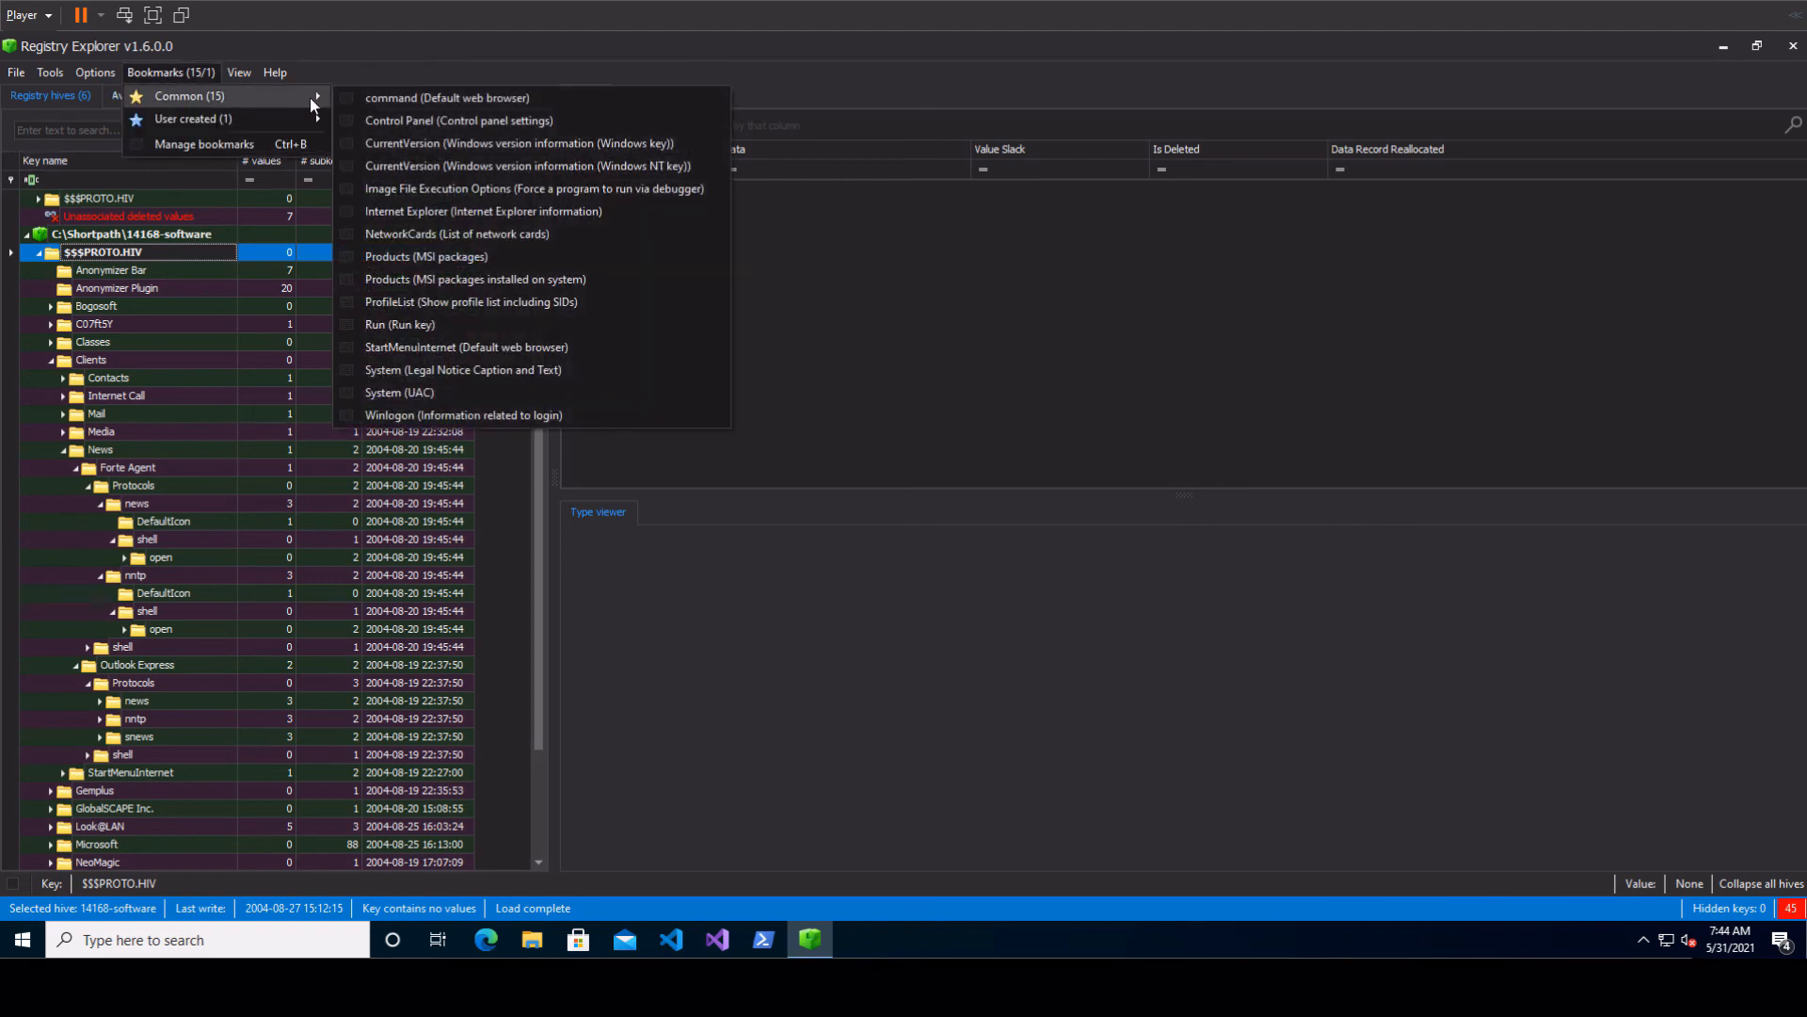
click(565, 306)
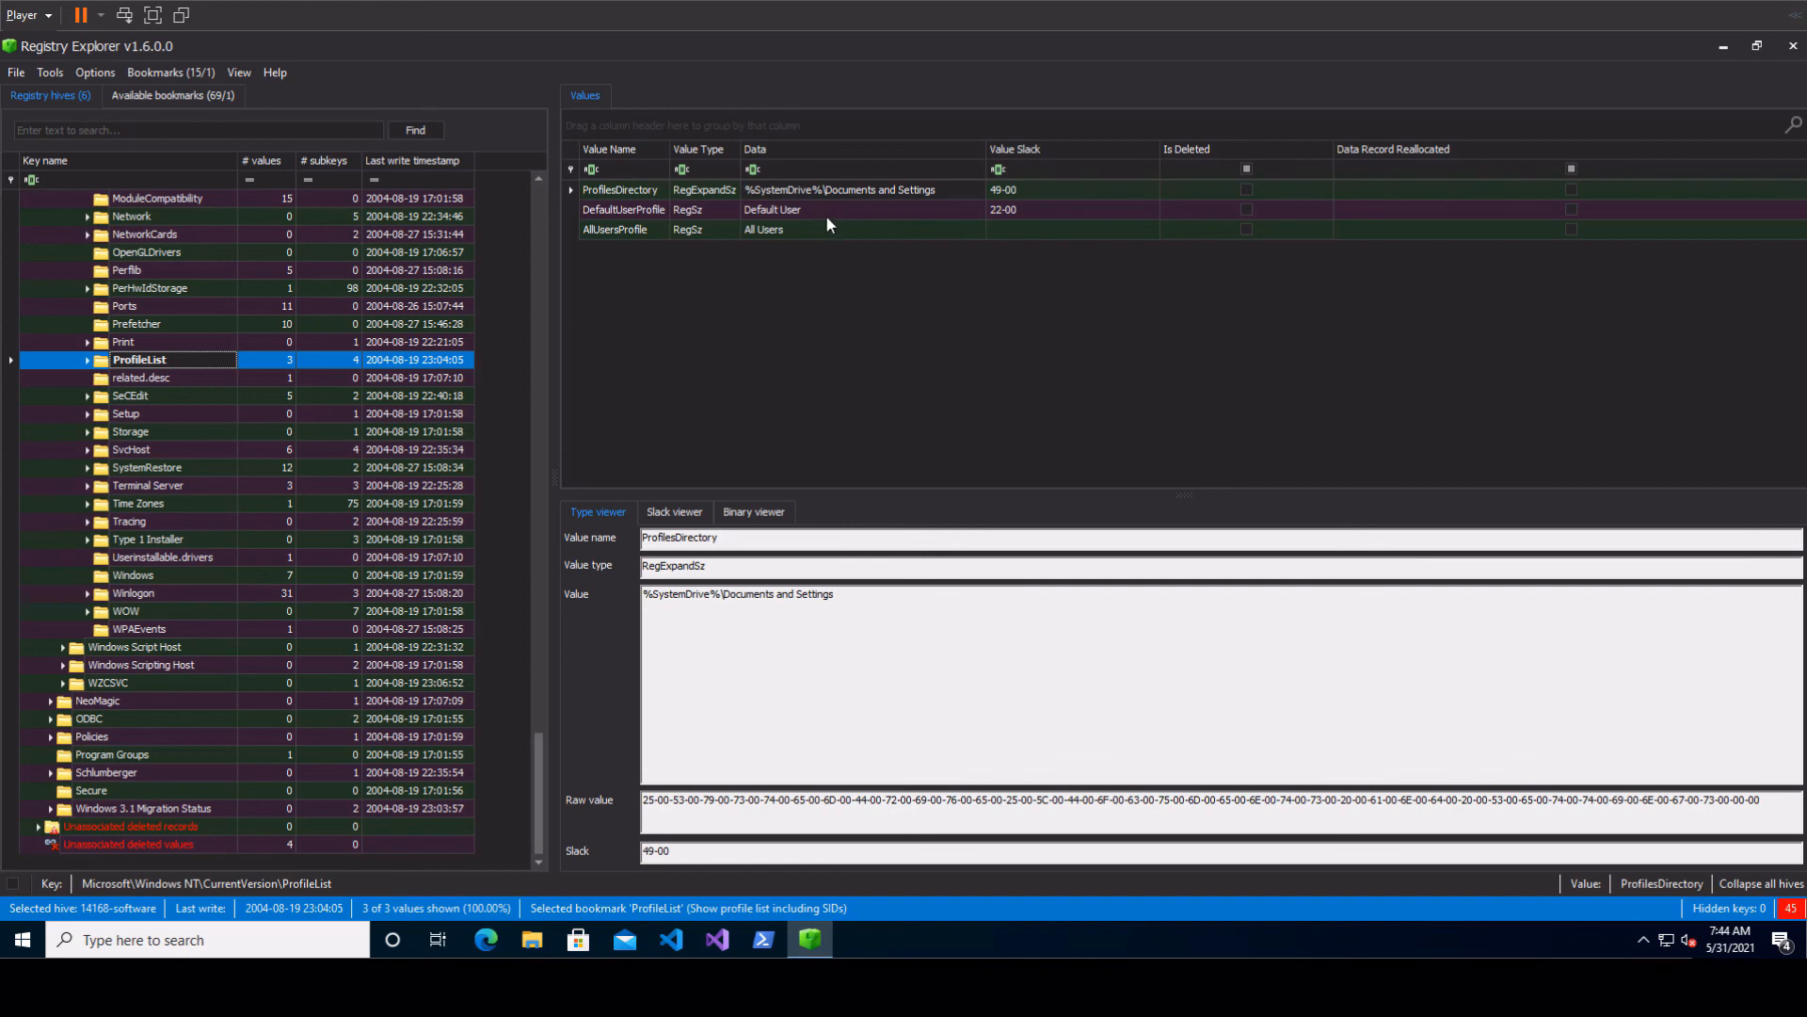
click(88, 360)
- View the S-1-5-18 and S-1-5-19 profile values, widening the Data column to show the full ProfileImagePath
click(192, 376)
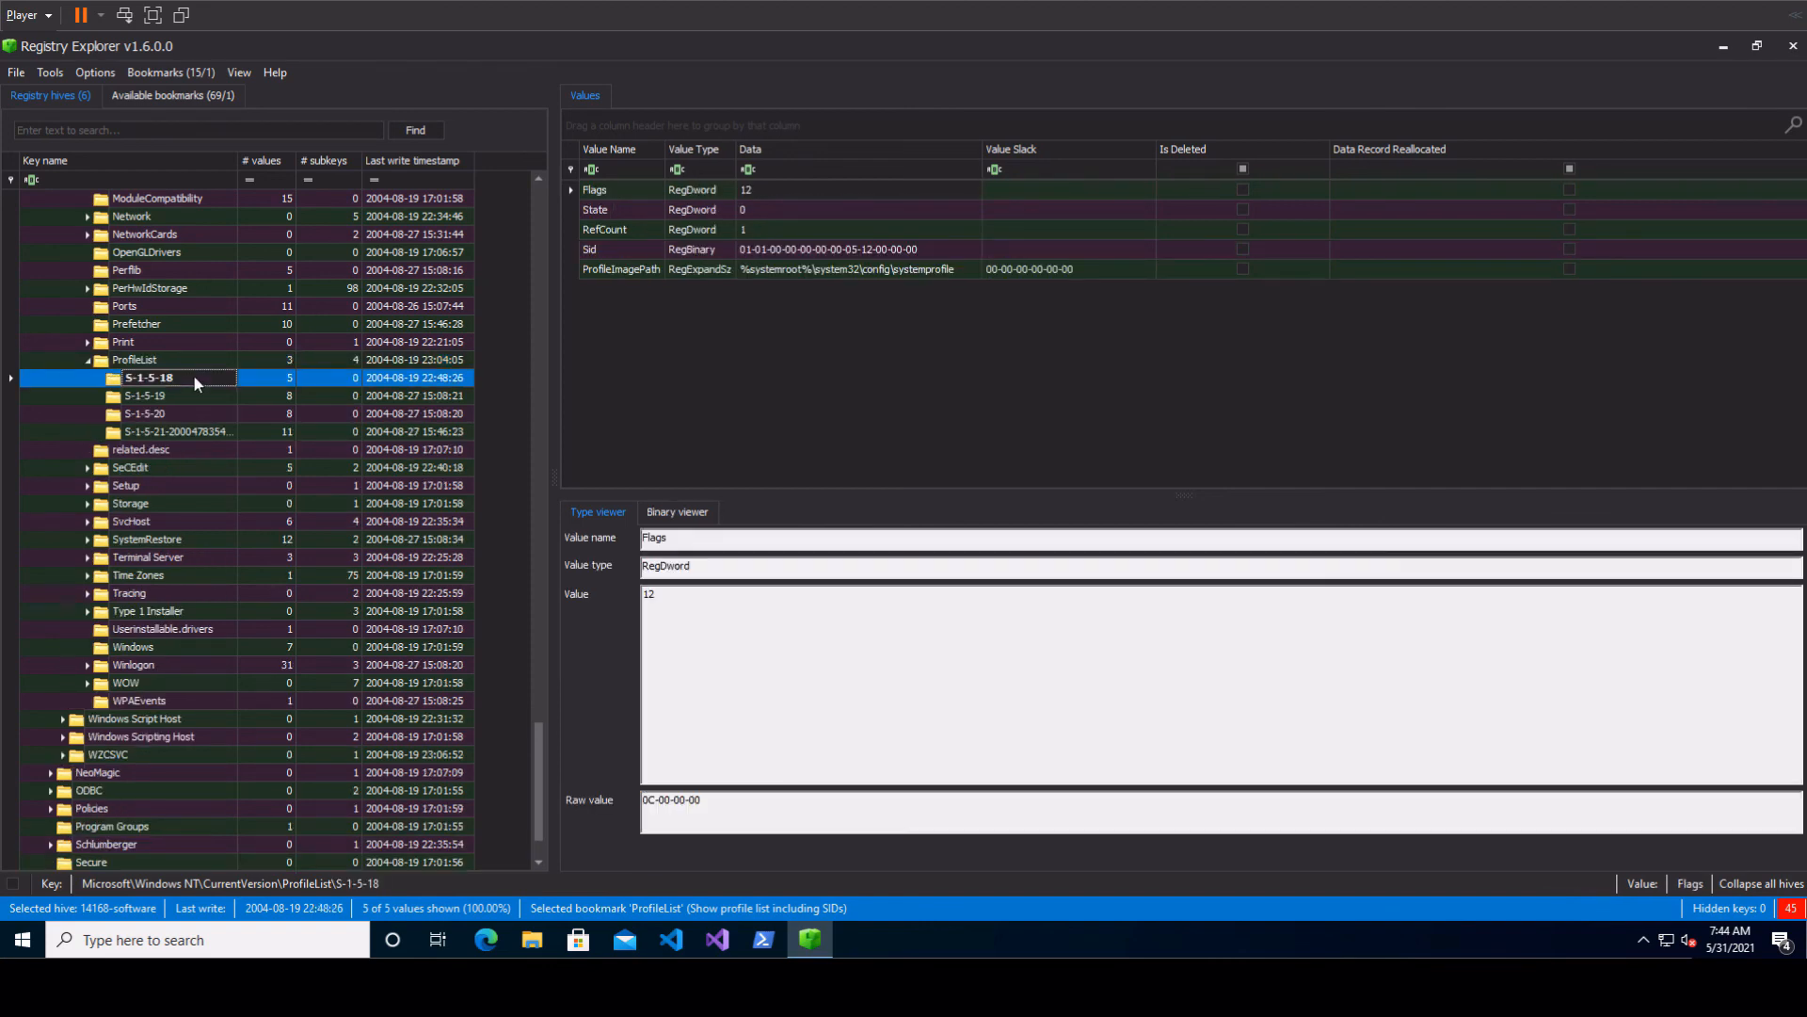
click(194, 394)
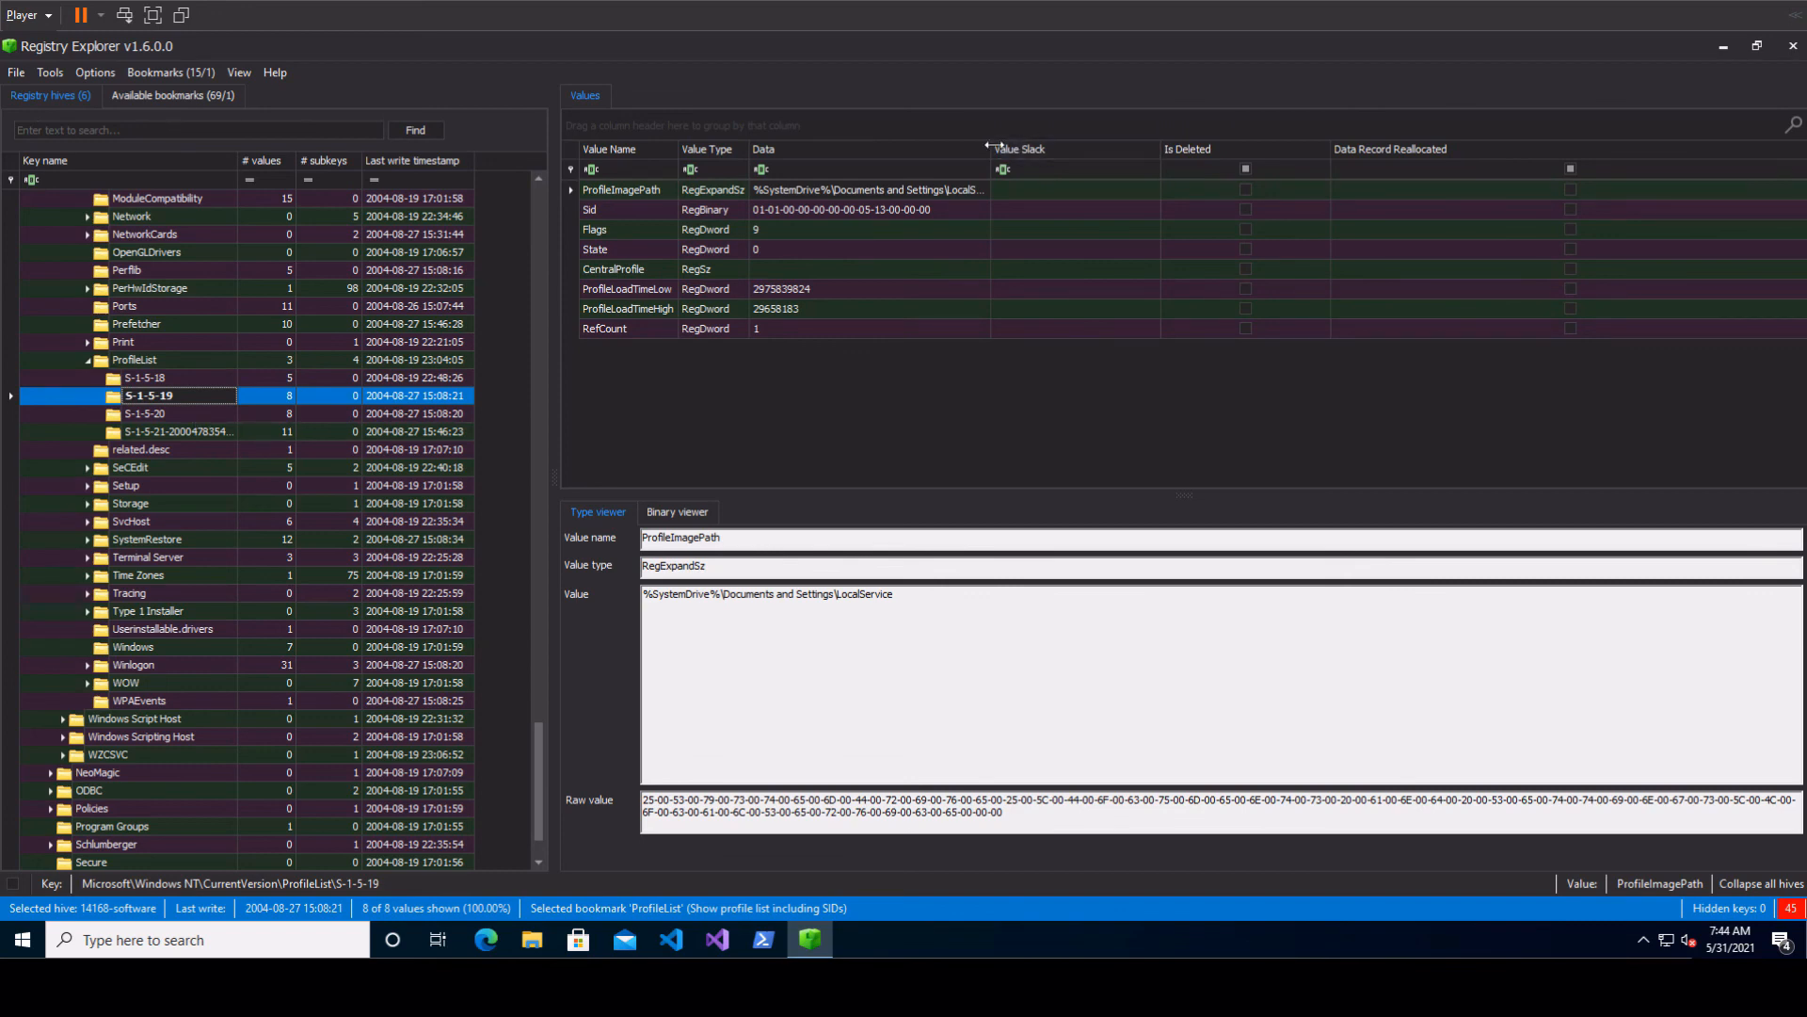
click(1094, 153)
drag(1094, 154, 1044, 146)
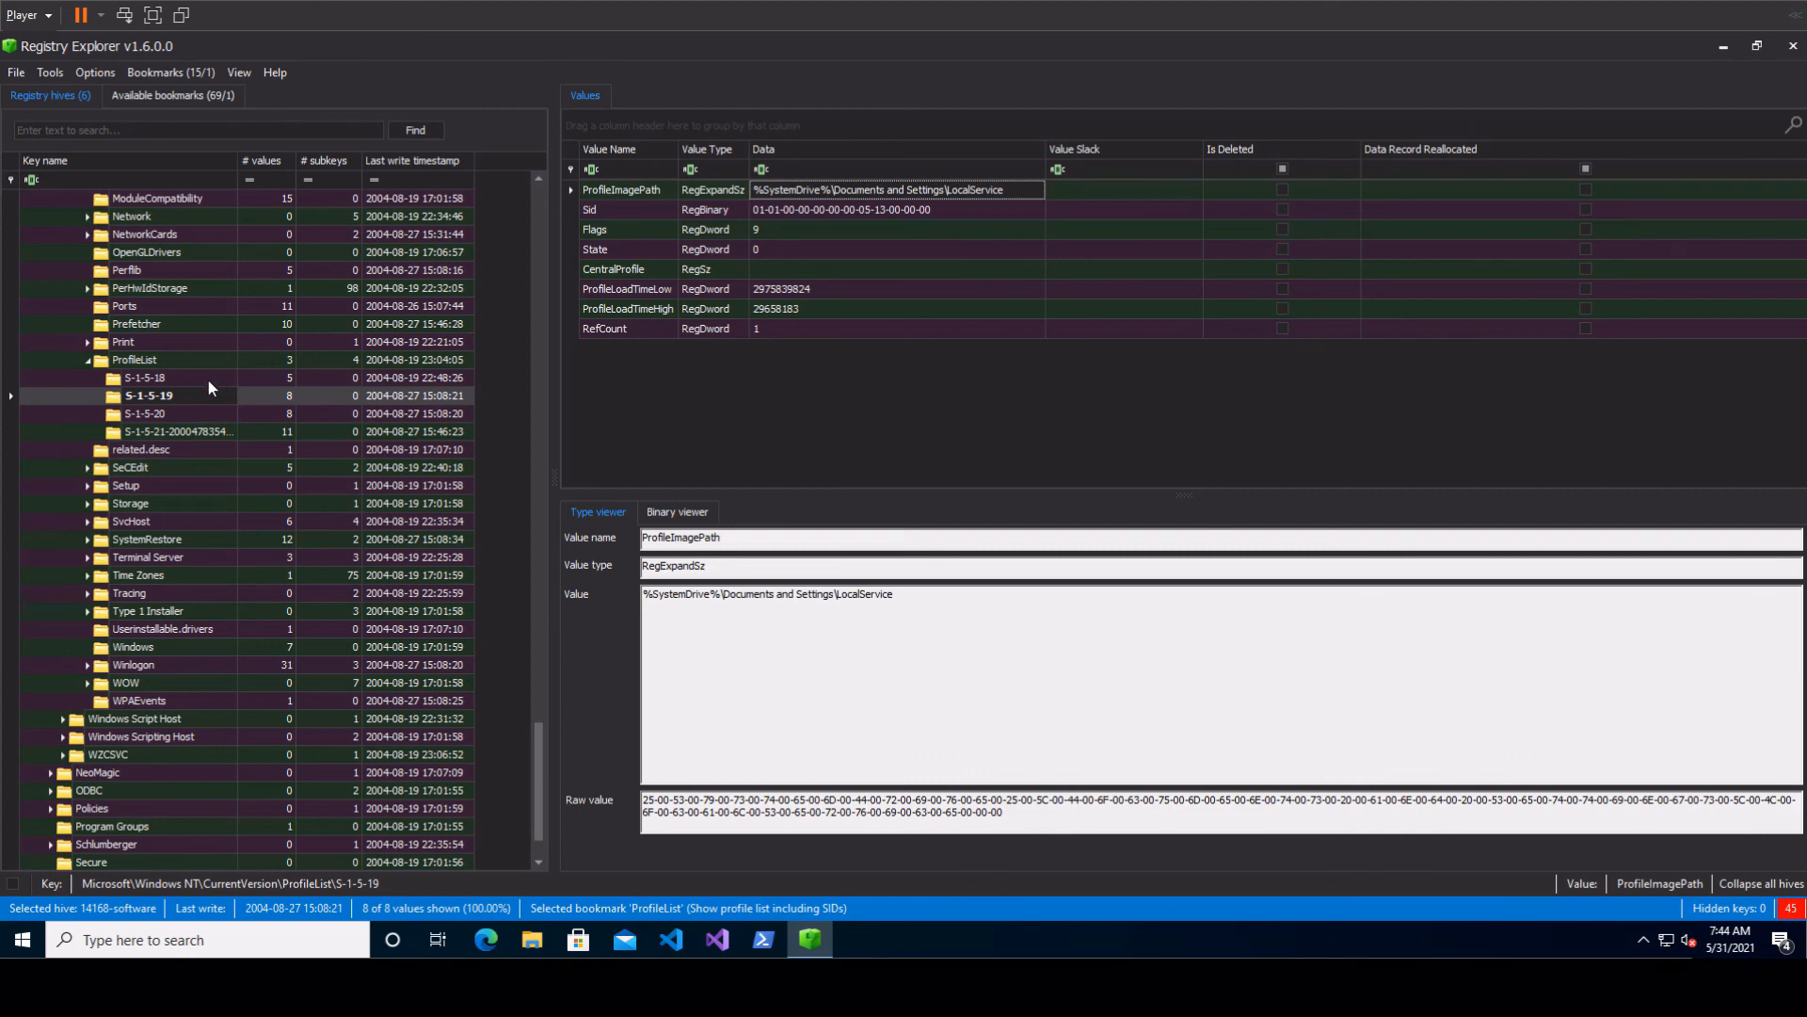
- Inspect the ProfileImagePath value of the S-1-5-21 user profile, and return to the ProfileList key's values
click(166, 428)
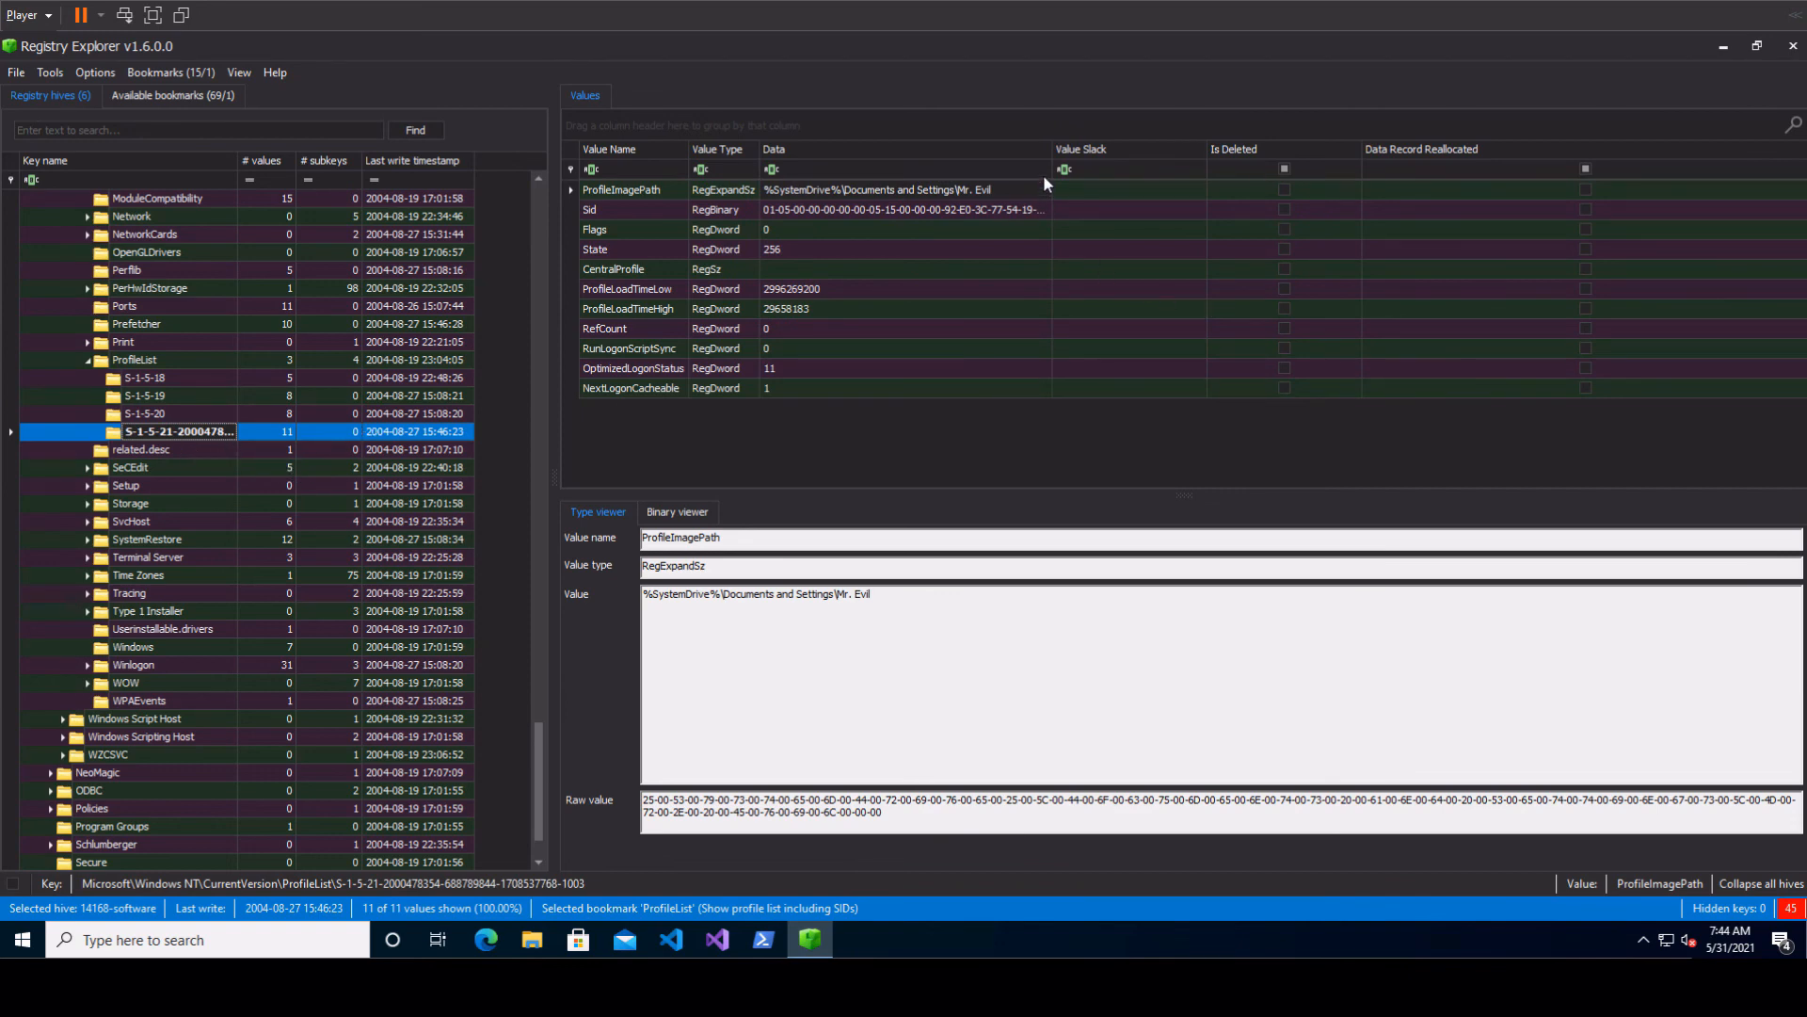
click(945, 193)
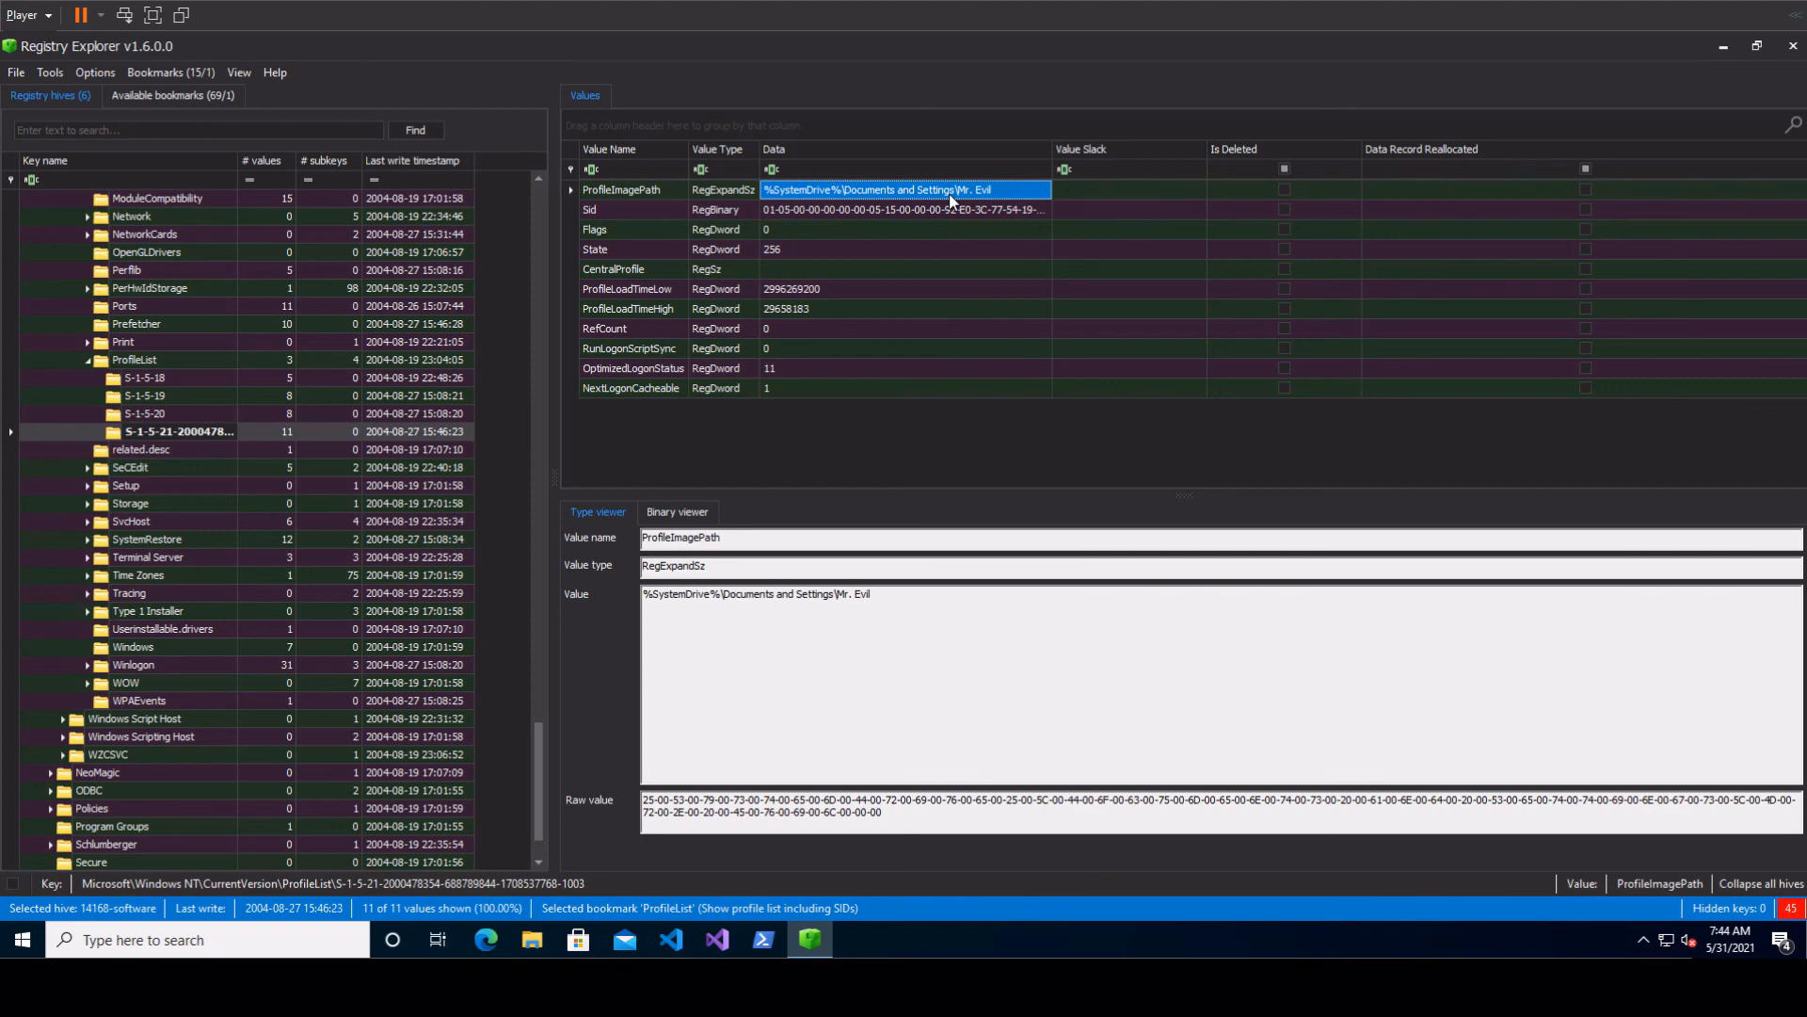
click(192, 359)
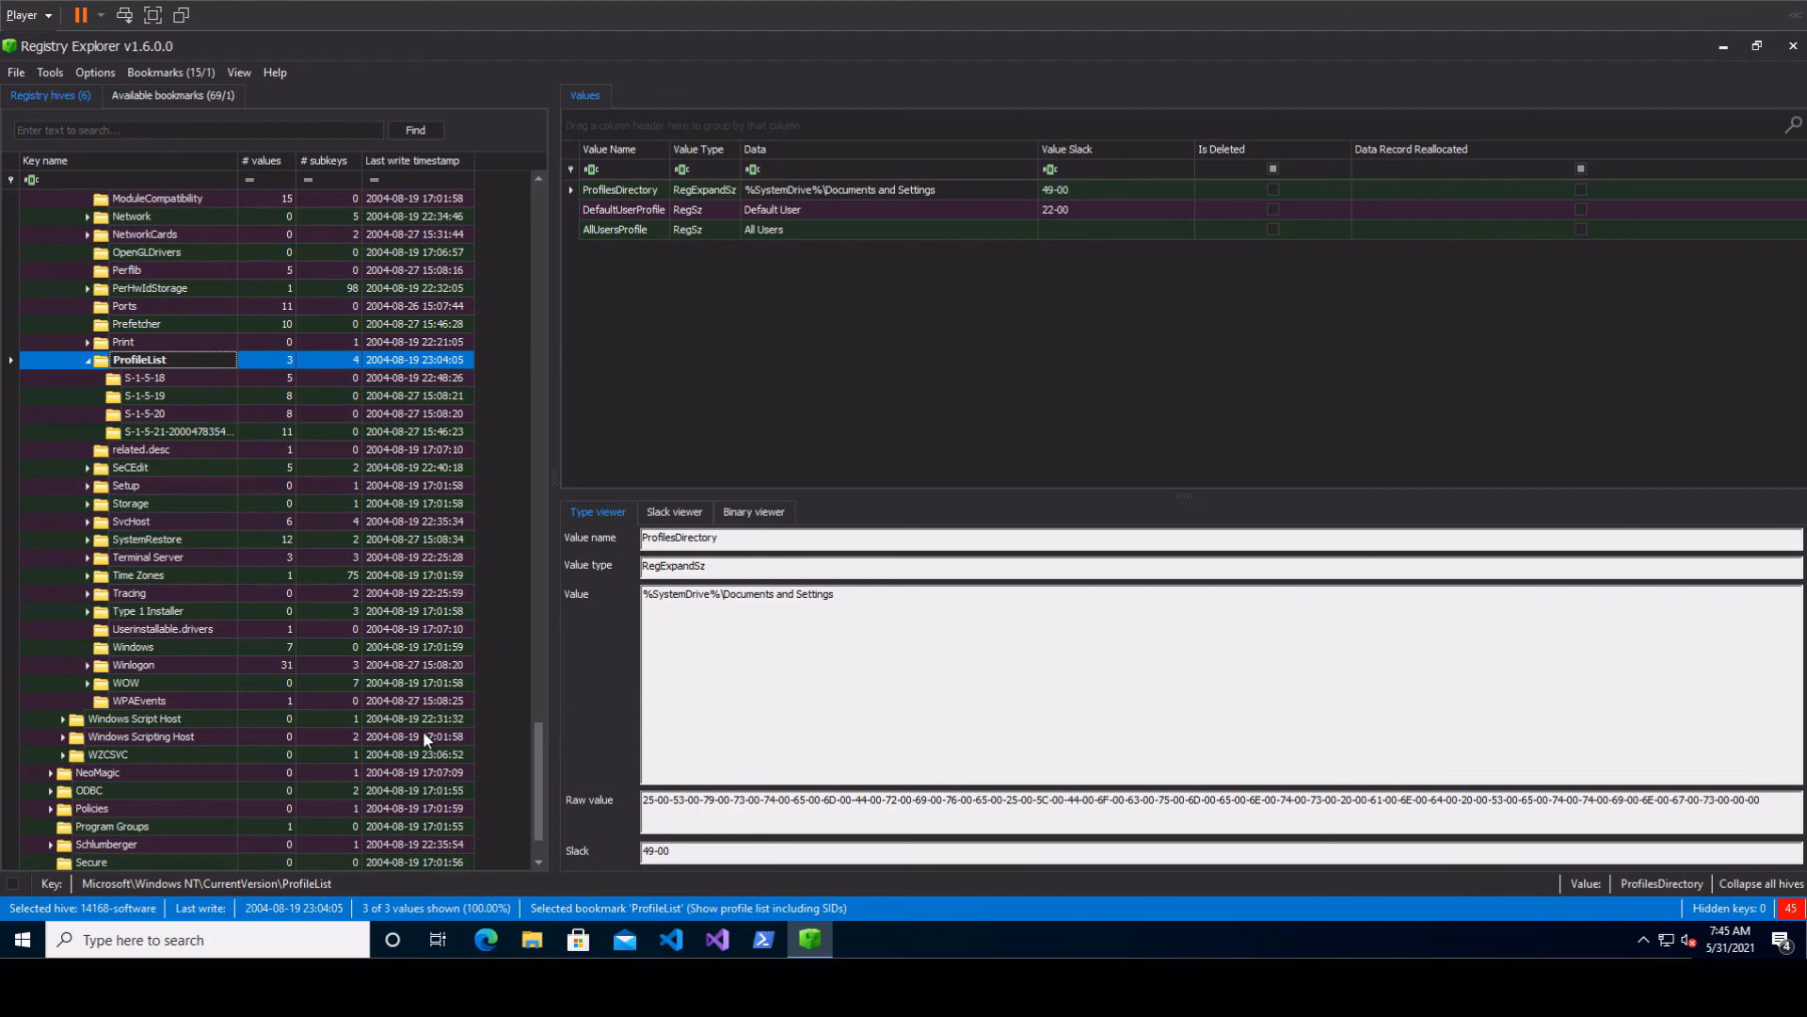
drag(535, 760, 529, 198)
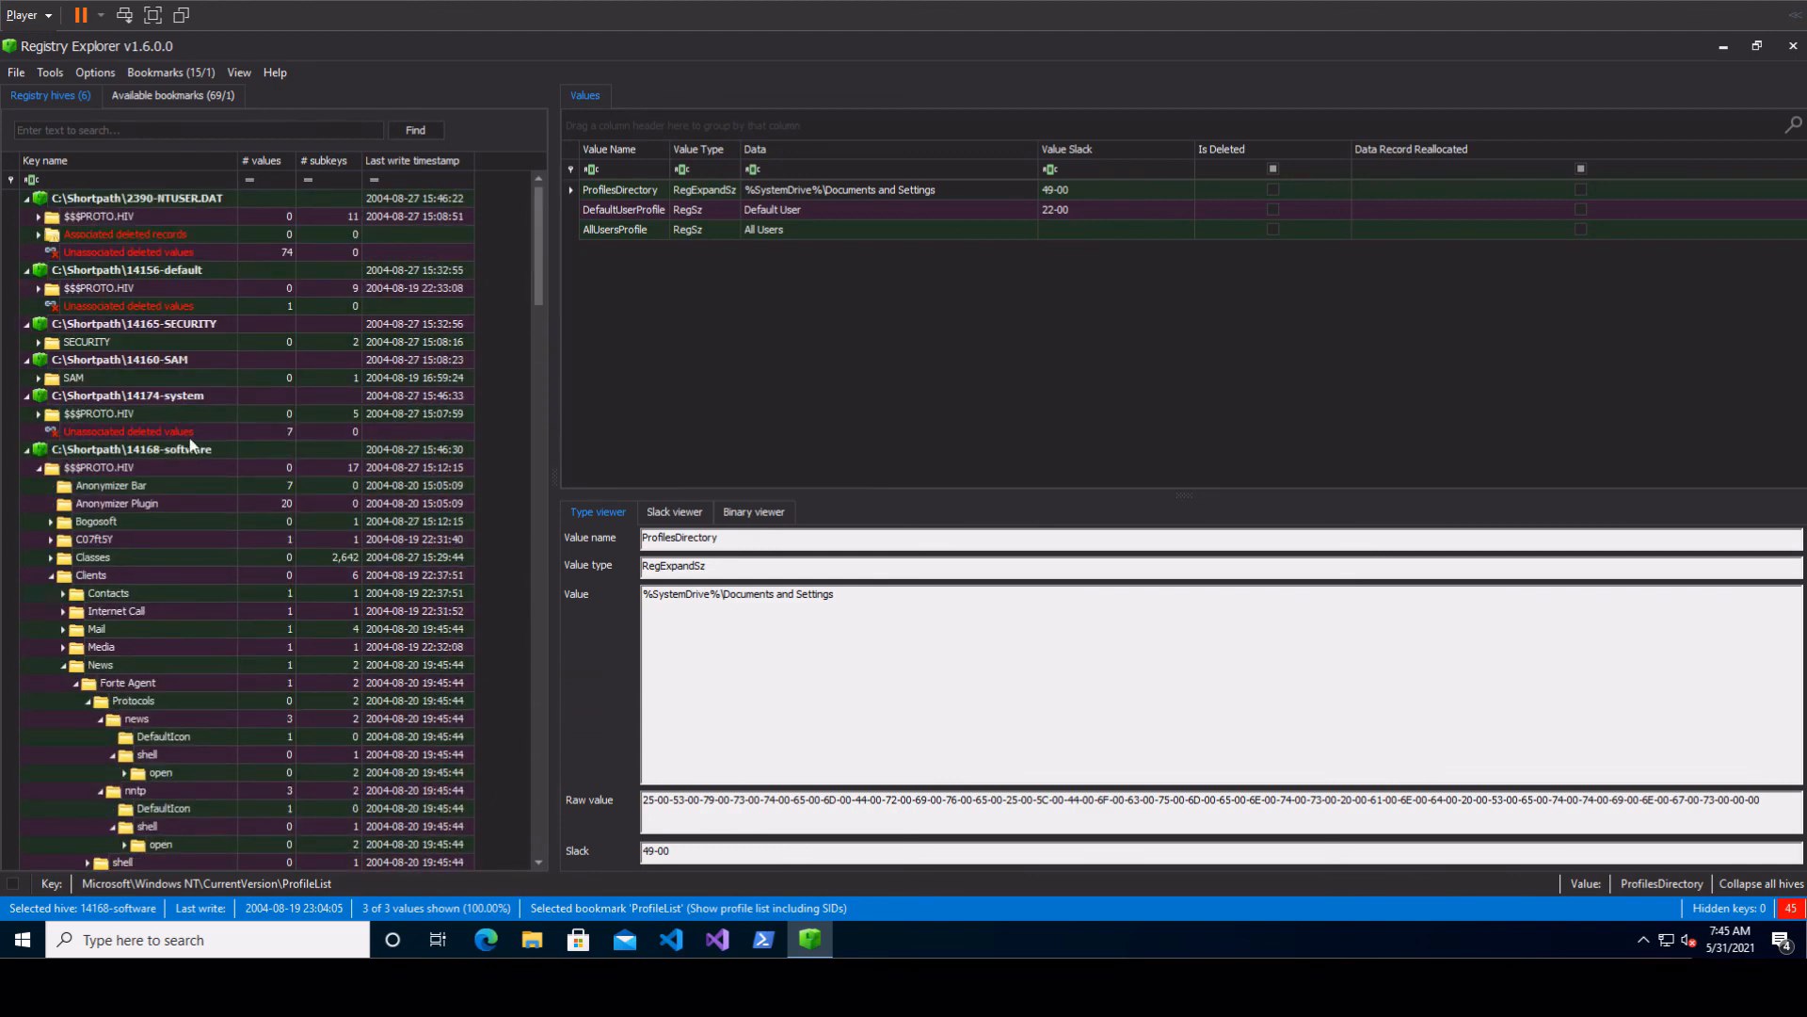